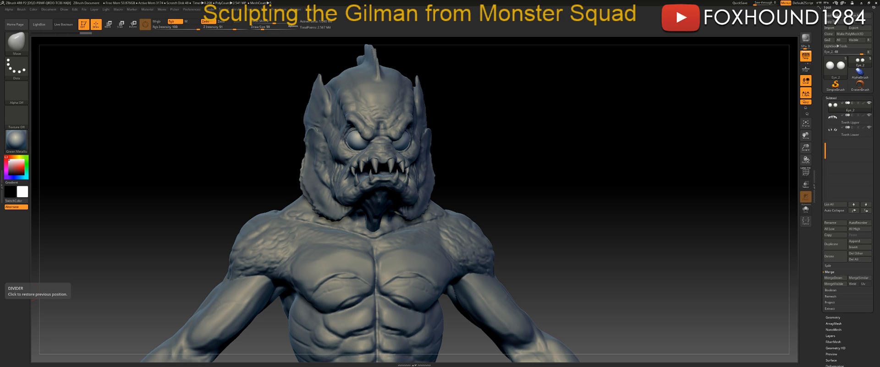
Reduce the brush draw size to 35 and make the creature's head the active subtool.
{"action": "mouse_move", "coordinate": [161, 130]}
{"action": "left_mouse_down"}
{"action": "mouse_move", "coordinate": [197, 130]}
{"action": "mouse_move", "coordinate": [183, 129]}
{"action": "left_mouse_up"}
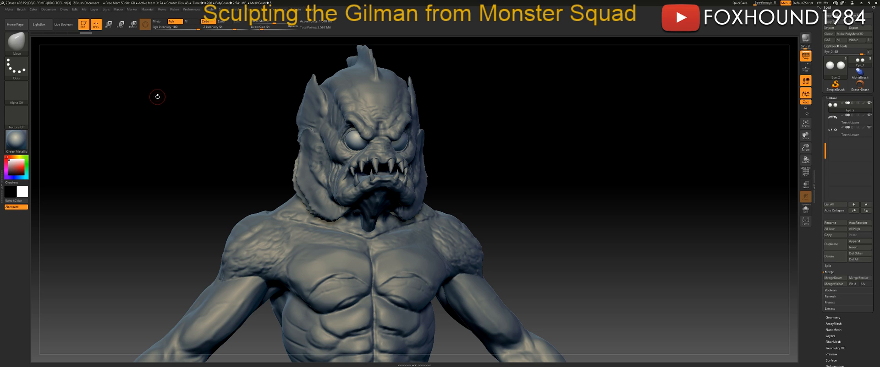
{"action": "key", "text": "bracketleft"}
{"action": "key", "text": "bracketleft"}
{"action": "key", "text": "bracketleft"}
{"action": "key", "text": "bracketright"}
{"action": "key", "text": "bracketright"}
{"action": "left_click_drag", "start_coordinate": [536, 141], "coordinate": [555, 180], "text": "alt"}
{"action": "left_click", "coordinate": [368, 162], "text": "alt"}
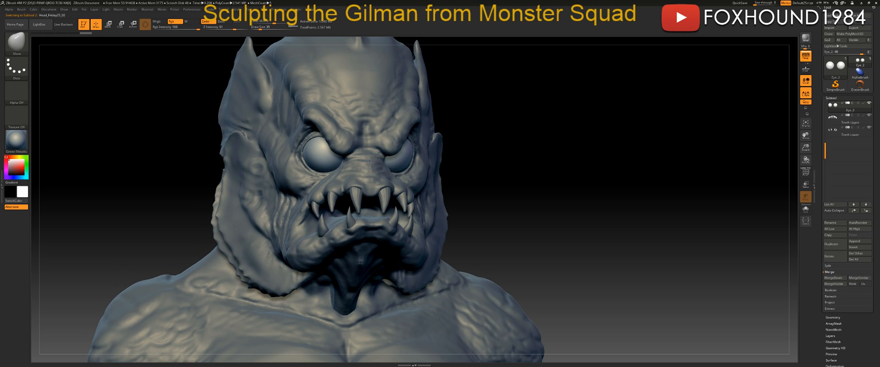
{"action": "mouse_move", "coordinate": [536, 139]}
{"action": "left_mouse_down"}
{"action": "mouse_move", "coordinate": [556, 165]}
{"action": "mouse_move", "coordinate": [556, 156]}
{"action": "mouse_move", "coordinate": [581, 157]}
{"action": "mouse_move", "coordinate": [595, 178]}
{"action": "mouse_move", "coordinate": [503, 162]}
{"action": "left_mouse_up"}
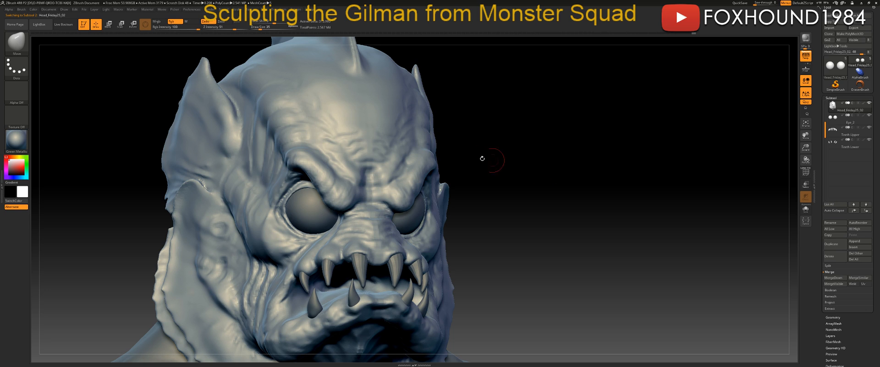
Build up wrinkles on the forehead and around the brows with the ClayBuildup brush at draw size 18.
{"action": "left_click", "coordinate": [16, 42]}
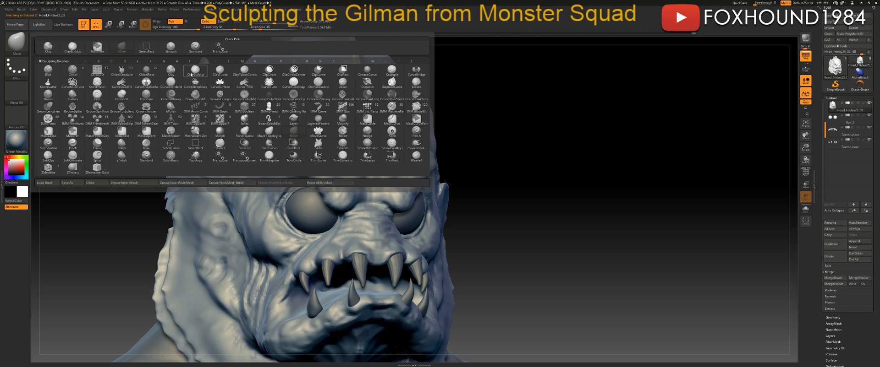
{"action": "left_click", "coordinate": [290, 99]}
{"action": "mouse_move", "coordinate": [542, 165]}
{"action": "left_mouse_down"}
{"action": "mouse_move", "coordinate": [523, 173]}
{"action": "mouse_move", "coordinate": [609, 198]}
{"action": "mouse_move", "coordinate": [639, 189]}
{"action": "left_mouse_up"}
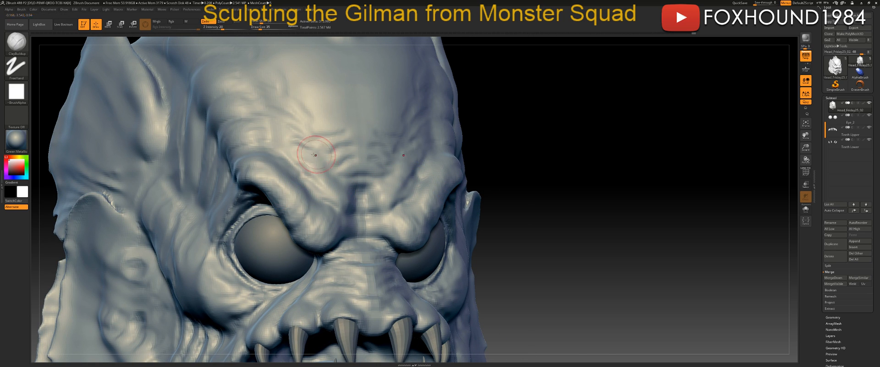
{"action": "key", "text": "space"}
{"action": "left_click_drag", "start_coordinate": [334, 150], "coordinate": [332, 152]}
{"action": "left_click_drag", "start_coordinate": [596, 184], "coordinate": [536, 183]}
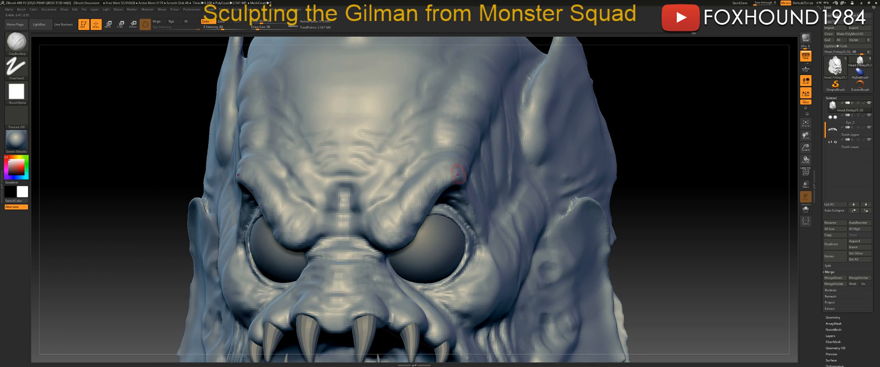
{"action": "mouse_move", "coordinate": [660, 143]}
{"action": "left_mouse_down"}
{"action": "mouse_move", "coordinate": [679, 142]}
{"action": "mouse_move", "coordinate": [551, 147]}
{"action": "mouse_move", "coordinate": [571, 152]}
{"action": "mouse_move", "coordinate": [566, 148]}
{"action": "mouse_move", "coordinate": [566, 175]}
{"action": "mouse_move", "coordinate": [546, 177]}
{"action": "mouse_move", "coordinate": [573, 155]}
{"action": "mouse_move", "coordinate": [487, 159]}
{"action": "mouse_move", "coordinate": [554, 151]}
{"action": "mouse_move", "coordinate": [546, 167]}
{"action": "mouse_move", "coordinate": [556, 163]}
{"action": "mouse_move", "coordinate": [563, 184]}
{"action": "mouse_move", "coordinate": [563, 161]}
{"action": "mouse_move", "coordinate": [589, 163]}
{"action": "mouse_move", "coordinate": [538, 150]}
{"action": "mouse_move", "coordinate": [599, 157]}
{"action": "mouse_move", "coordinate": [592, 156]}
{"action": "mouse_move", "coordinate": [589, 185]}
{"action": "mouse_move", "coordinate": [582, 168]}
{"action": "mouse_move", "coordinate": [587, 174]}
{"action": "left_mouse_up"}
{"action": "mouse_move", "coordinate": [572, 147]}
{"action": "left_mouse_down"}
{"action": "mouse_move", "coordinate": [564, 138]}
{"action": "mouse_move", "coordinate": [597, 147]}
{"action": "mouse_move", "coordinate": [603, 140]}
{"action": "mouse_move", "coordinate": [572, 144]}
{"action": "left_mouse_up"}
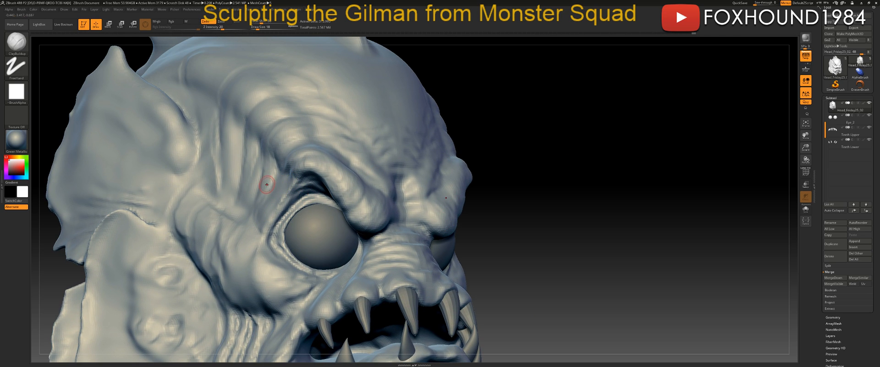
{"action": "mouse_move", "coordinate": [540, 147]}
{"action": "left_mouse_down"}
{"action": "mouse_move", "coordinate": [599, 138]}
{"action": "mouse_move", "coordinate": [548, 143]}
{"action": "left_mouse_up"}
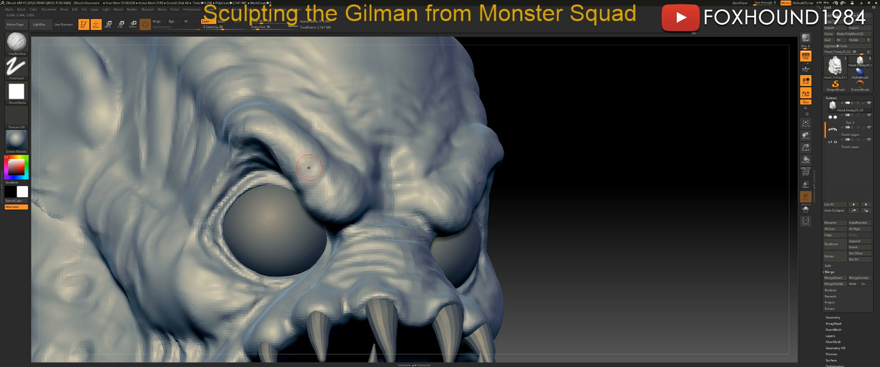
Raise the DynaMesh resolution of the head and remesh it.
{"action": "left_click", "coordinate": [833, 318]}
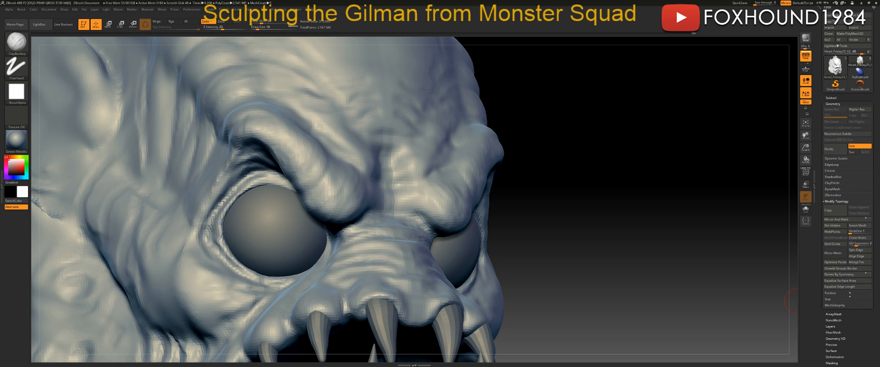
{"action": "left_click", "coordinate": [833, 189]}
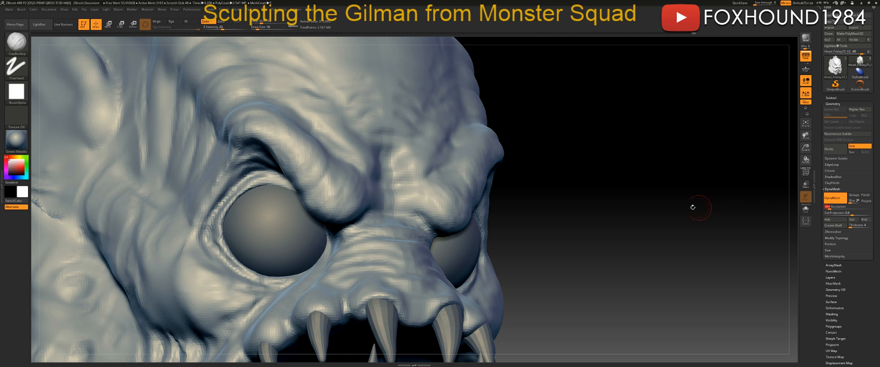
{"action": "key", "text": "ctrl"}
{"action": "left_click_drag", "start_coordinate": [680, 203], "coordinate": [660, 211], "text": "ctrl"}
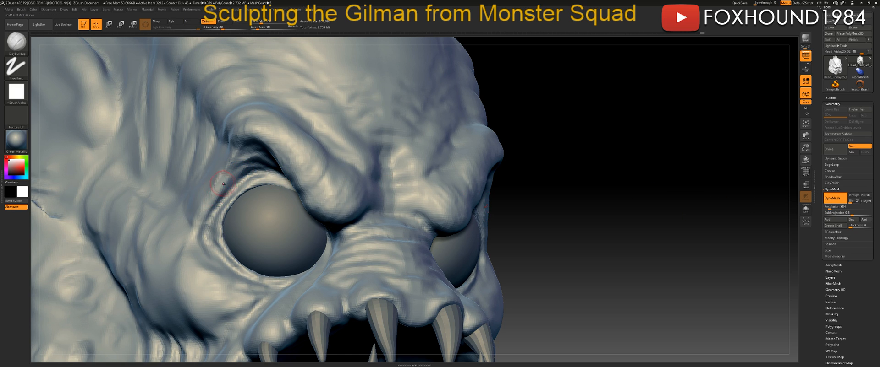
Sculpt fine skin folds on the upper eyelid beneath the brow with the brush at draw size 13.
{"action": "key", "text": "space"}
{"action": "left_click_drag", "start_coordinate": [233, 185], "coordinate": [228, 184]}
{"action": "left_click_drag", "start_coordinate": [215, 206], "coordinate": [255, 168]}
{"action": "mouse_move", "coordinate": [224, 187]}
{"action": "left_mouse_down"}
{"action": "mouse_move", "coordinate": [256, 162]}
{"action": "mouse_move", "coordinate": [273, 176]}
{"action": "mouse_move", "coordinate": [241, 174]}
{"action": "mouse_move", "coordinate": [263, 170]}
{"action": "left_mouse_up"}
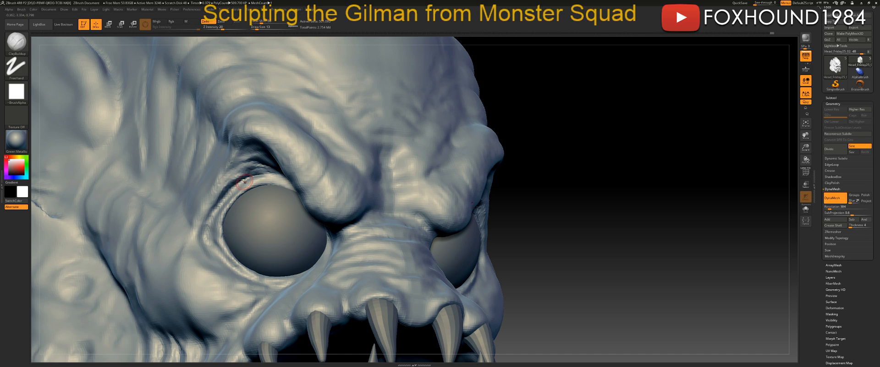
{"action": "left_click_drag", "start_coordinate": [215, 204], "coordinate": [233, 178]}
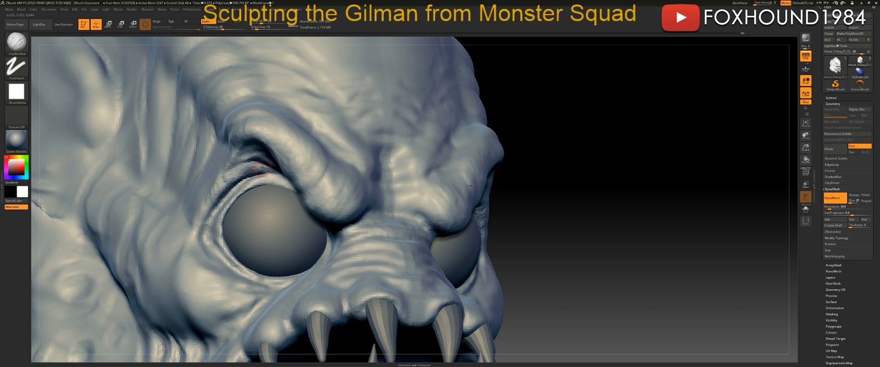
{"action": "left_click_drag", "start_coordinate": [219, 188], "coordinate": [232, 177]}
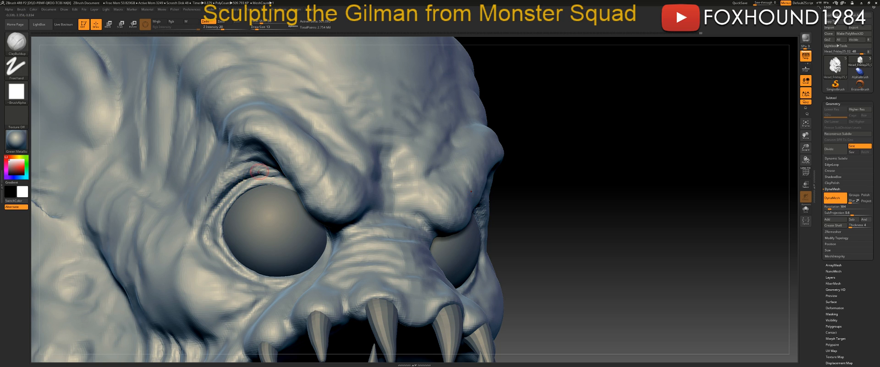
{"action": "left_click_drag", "start_coordinate": [271, 174], "coordinate": [280, 177]}
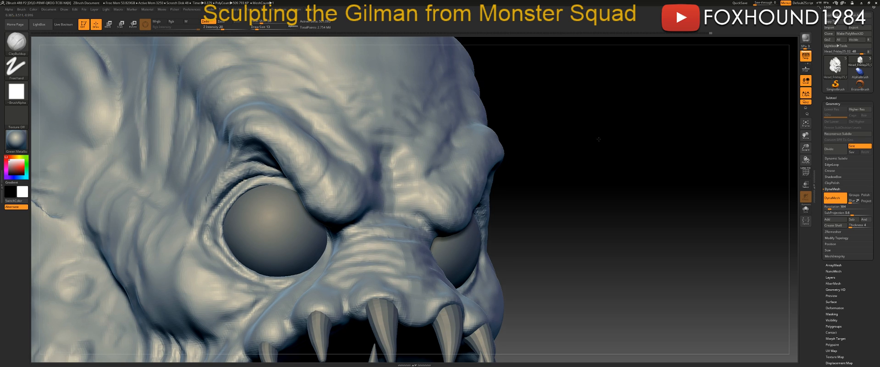
{"action": "left_click_drag", "start_coordinate": [599, 139], "coordinate": [606, 150], "text": "alt"}
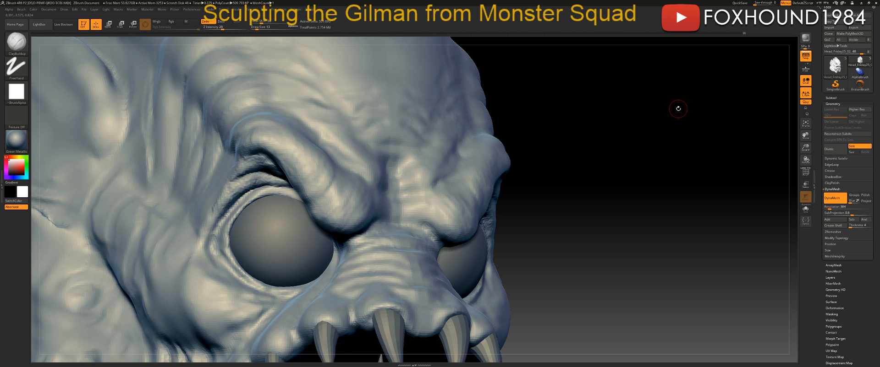
Enlarge the brush to draw size 25 and build up the upper eyelid folds and the brow ridge.
{"action": "mouse_move", "coordinate": [674, 108]}
{"action": "left_mouse_down"}
{"action": "mouse_move", "coordinate": [687, 116]}
{"action": "mouse_move", "coordinate": [683, 133]}
{"action": "left_mouse_up"}
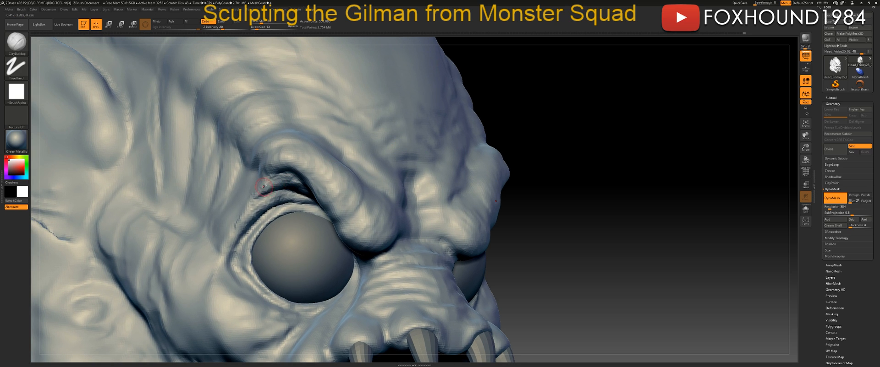
{"action": "key", "text": "space"}
{"action": "left_click_drag", "start_coordinate": [265, 186], "coordinate": [268, 187]}
{"action": "left_click_drag", "start_coordinate": [572, 134], "coordinate": [548, 133]}
{"action": "mouse_move", "coordinate": [235, 200]}
{"action": "left_mouse_down"}
{"action": "mouse_move", "coordinate": [252, 172]}
{"action": "mouse_move", "coordinate": [304, 173]}
{"action": "left_mouse_up"}
{"action": "mouse_move", "coordinate": [272, 153]}
{"action": "left_mouse_down"}
{"action": "mouse_move", "coordinate": [328, 179]}
{"action": "mouse_move", "coordinate": [339, 190]}
{"action": "mouse_move", "coordinate": [325, 194]}
{"action": "mouse_move", "coordinate": [352, 217]}
{"action": "mouse_move", "coordinate": [357, 211]}
{"action": "left_mouse_up"}
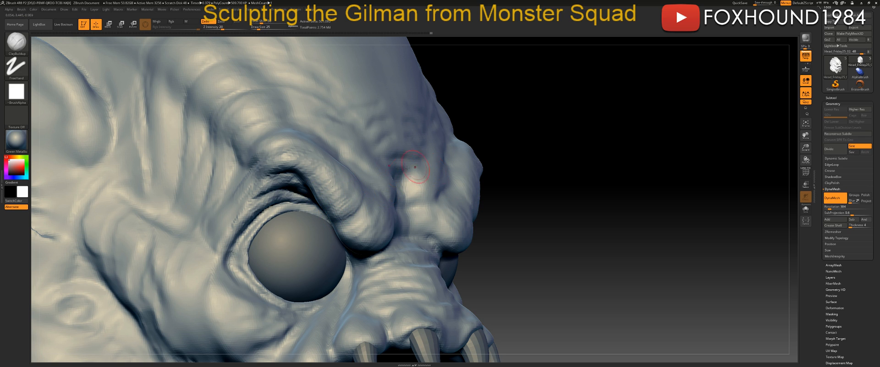
Add volume and creases to the inner ends of the brow ridges beside the nose bridge.
{"action": "left_click_drag", "start_coordinate": [664, 178], "coordinate": [673, 183]}
{"action": "left_click_drag", "start_coordinate": [351, 225], "coordinate": [363, 245]}
{"action": "mouse_move", "coordinate": [386, 222]}
{"action": "left_mouse_down"}
{"action": "mouse_move", "coordinate": [373, 244]}
{"action": "mouse_move", "coordinate": [385, 244]}
{"action": "mouse_move", "coordinate": [365, 196]}
{"action": "left_mouse_up"}
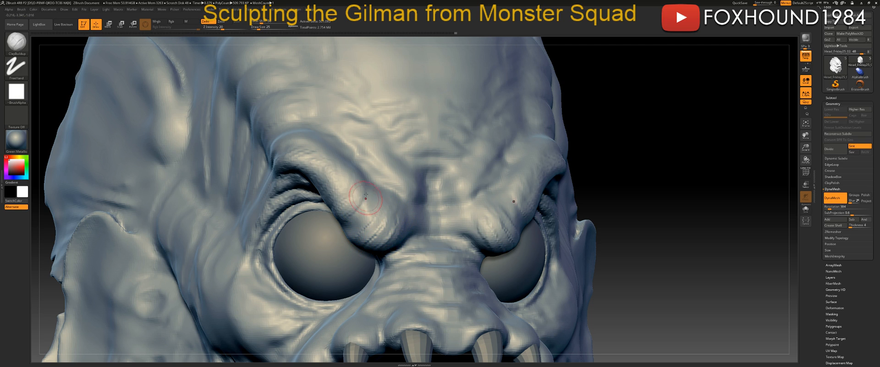
{"action": "left_click_drag", "start_coordinate": [376, 173], "coordinate": [395, 216]}
{"action": "mouse_move", "coordinate": [381, 194]}
{"action": "left_mouse_down"}
{"action": "mouse_move", "coordinate": [378, 244]}
{"action": "mouse_move", "coordinate": [374, 207]}
{"action": "left_mouse_up"}
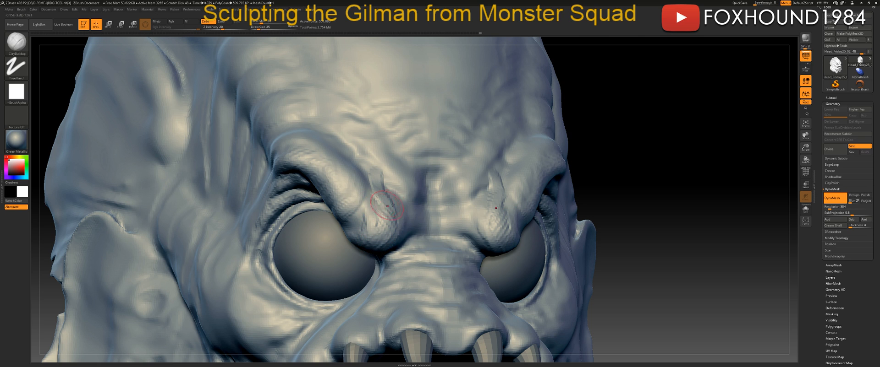
{"action": "key", "text": "f"}
{"action": "left_click_drag", "start_coordinate": [664, 190], "coordinate": [614, 209]}
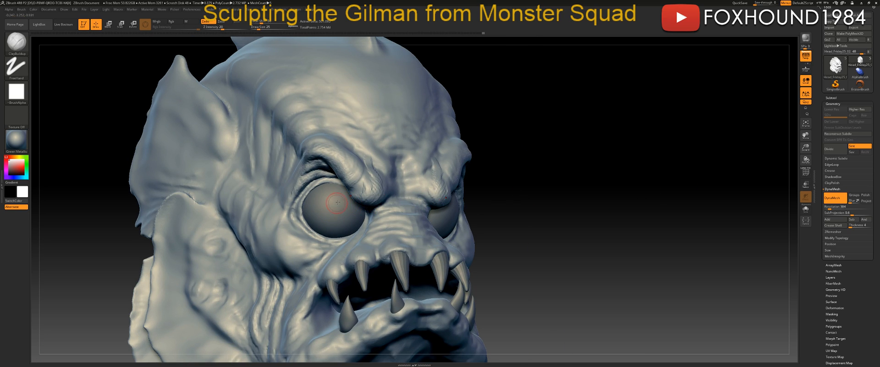
{"action": "mouse_move", "coordinate": [609, 171]}
{"action": "left_mouse_down"}
{"action": "mouse_move", "coordinate": [635, 176]}
{"action": "mouse_move", "coordinate": [620, 168]}
{"action": "mouse_move", "coordinate": [604, 176]}
{"action": "left_mouse_up"}
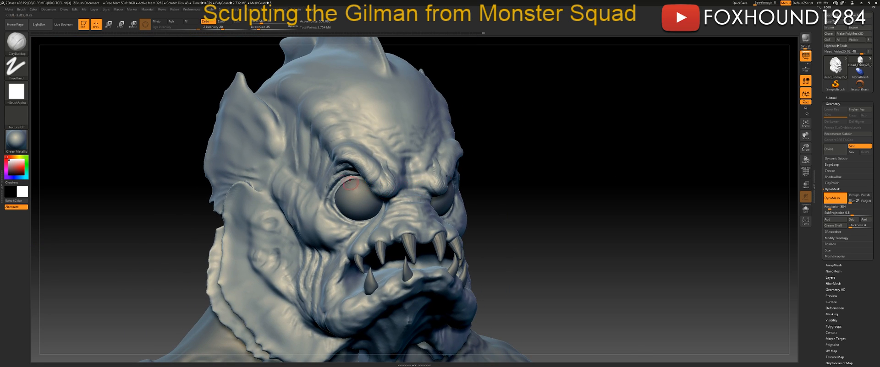
Mask the brow ridges and the upper eyelid folds on the head.
{"action": "key", "text": "ctrl"}
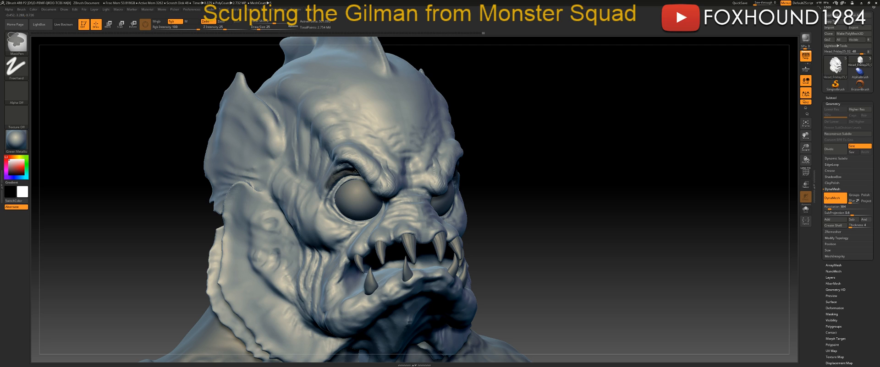
{"action": "left_click_drag", "start_coordinate": [331, 178], "coordinate": [325, 195], "text": "ctrl"}
{"action": "mouse_move", "coordinate": [339, 168]}
{"action": "left_mouse_down", "text": "ctrl"}
{"action": "mouse_move", "coordinate": [368, 171]}
{"action": "mouse_move", "coordinate": [385, 190]}
{"action": "mouse_move", "coordinate": [392, 181]}
{"action": "mouse_move", "coordinate": [379, 169]}
{"action": "mouse_move", "coordinate": [343, 155]}
{"action": "mouse_move", "coordinate": [381, 165]}
{"action": "left_mouse_up", "text": "ctrl"}
{"action": "left_click_drag", "start_coordinate": [559, 166], "coordinate": [509, 164]}
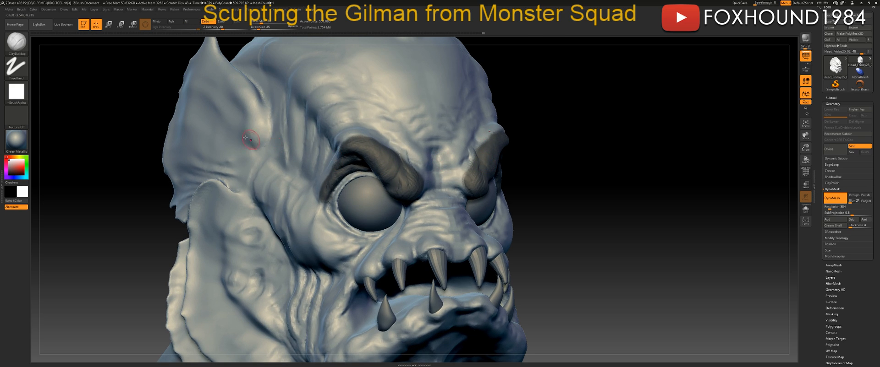
Invert the mask and reshape the brow ridges and upper eyelids around the eyeballs with the Move brush.
{"action": "left_click", "coordinate": [16, 44]}
{"action": "left_click", "coordinate": [294, 133]}
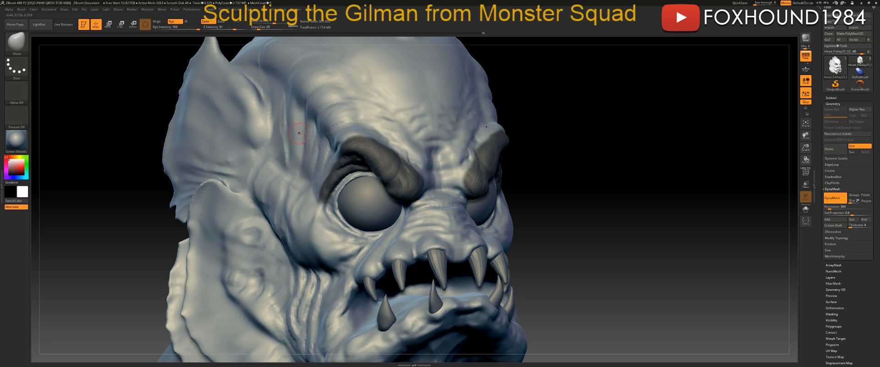
{"action": "key", "text": "space"}
{"action": "left_click_drag", "start_coordinate": [378, 187], "coordinate": [364, 189]}
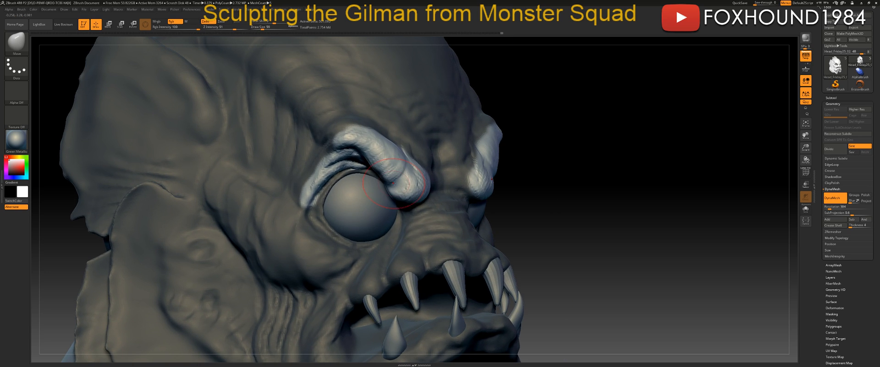
{"action": "key", "text": "space"}
{"action": "mouse_move", "coordinate": [378, 180]}
{"action": "left_mouse_down"}
{"action": "mouse_move", "coordinate": [354, 174]}
{"action": "mouse_move", "coordinate": [361, 173]}
{"action": "left_mouse_up"}
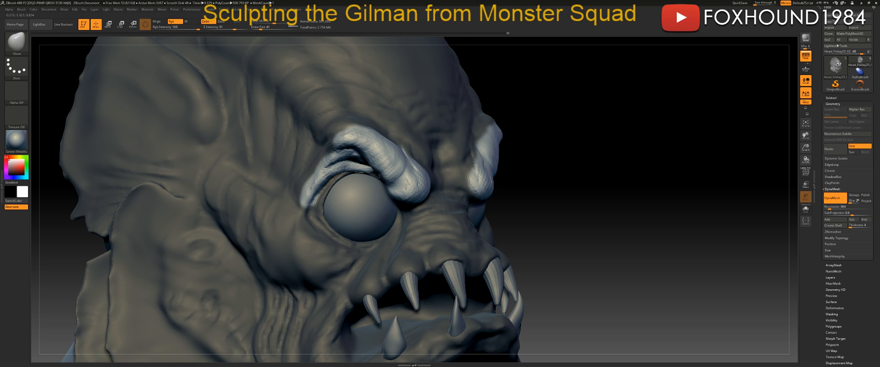
{"action": "left_click_drag", "start_coordinate": [606, 151], "coordinate": [574, 152]}
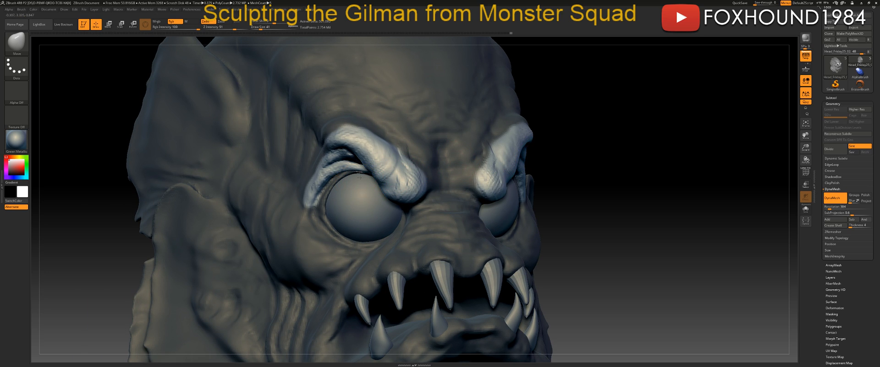
{"action": "left_click_drag", "start_coordinate": [339, 184], "coordinate": [337, 181]}
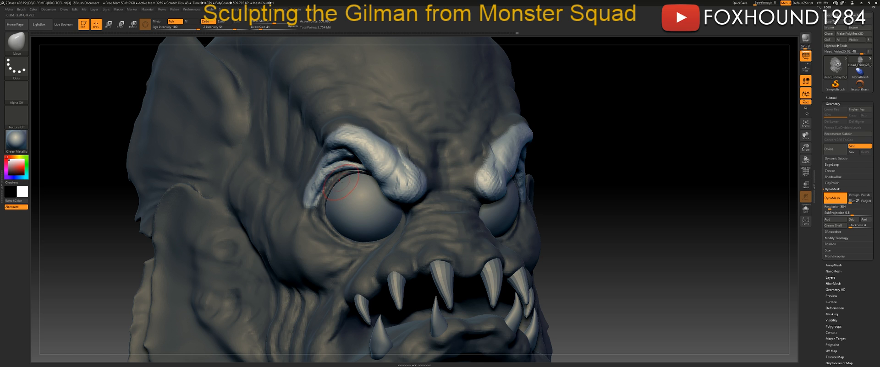
{"action": "left_click_drag", "start_coordinate": [662, 156], "coordinate": [586, 153]}
Invert the mask again, adjust the skin around the eye sockets with the Move brush, and clear the mask.
{"action": "left_click", "coordinate": [749, 139], "text": "ctrl"}
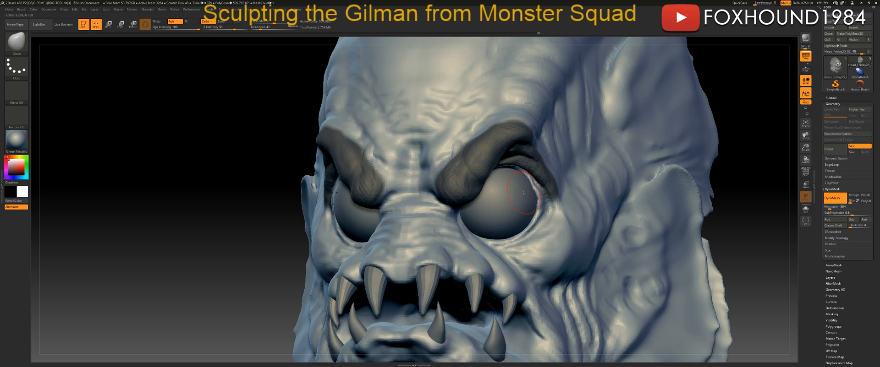
{"action": "left_click_drag", "start_coordinate": [270, 198], "coordinate": [374, 181]}
{"action": "left_click_drag", "start_coordinate": [769, 142], "coordinate": [707, 147]}
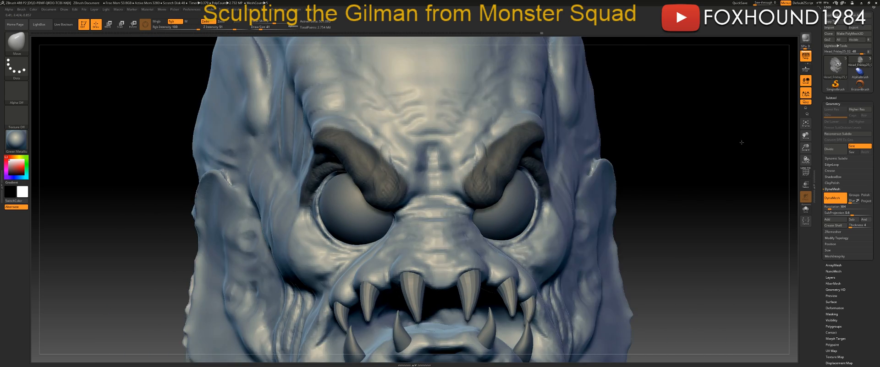
{"action": "left_click_drag", "start_coordinate": [714, 143], "coordinate": [633, 130]}
{"action": "mouse_move", "coordinate": [639, 153]}
{"action": "left_mouse_down"}
{"action": "mouse_move", "coordinate": [678, 146]}
{"action": "mouse_move", "coordinate": [589, 141]}
{"action": "left_mouse_up"}
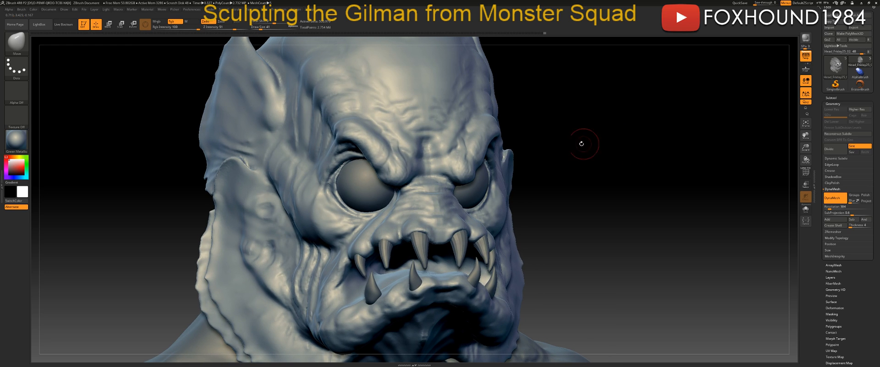
Build up skin folds on the cheek below the eye with the ClayBuildup brush at draw size 33.
{"action": "left_click", "coordinate": [17, 45]}
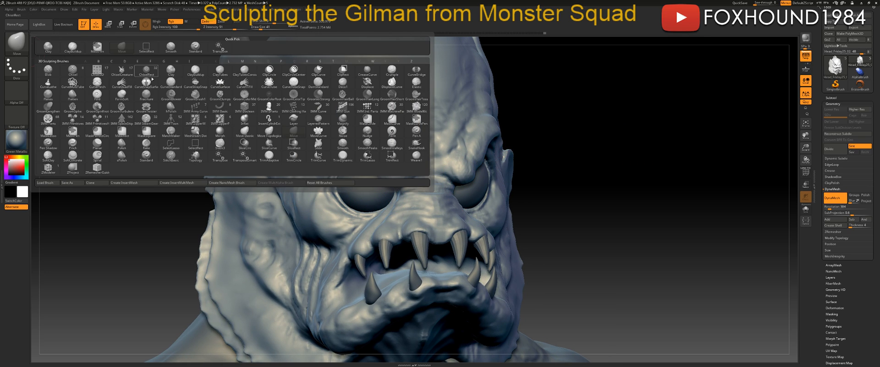
{"action": "left_click", "coordinate": [195, 77]}
{"action": "key", "text": "space"}
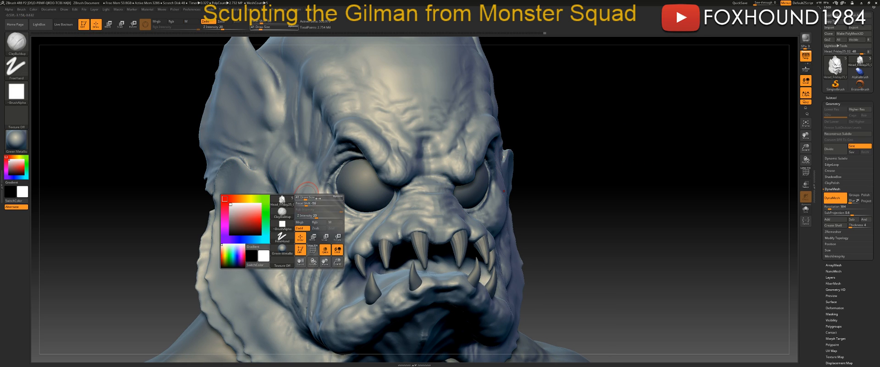
{"action": "left_click_drag", "start_coordinate": [306, 200], "coordinate": [323, 191]}
{"action": "key", "text": "space"}
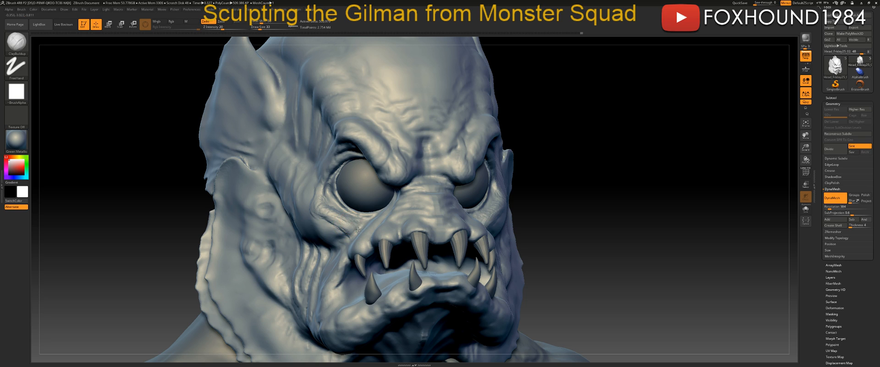
{"action": "left_click_drag", "start_coordinate": [317, 208], "coordinate": [332, 222]}
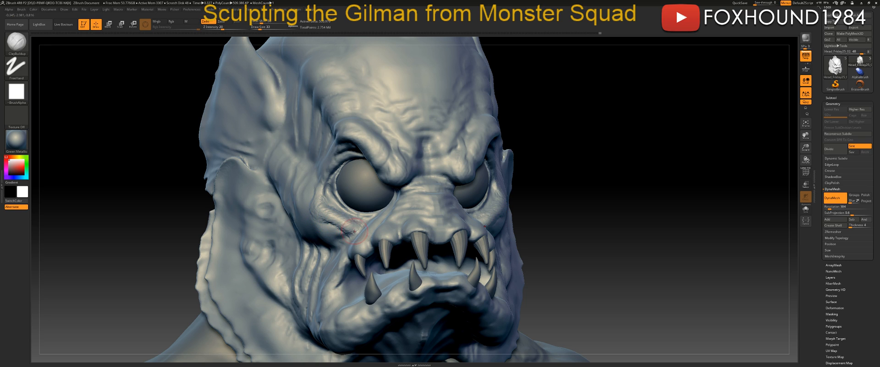
Refine the folds under the eye with a smaller ClayBuildup brush and update the head's DynaMesh.
{"action": "key", "text": "space"}
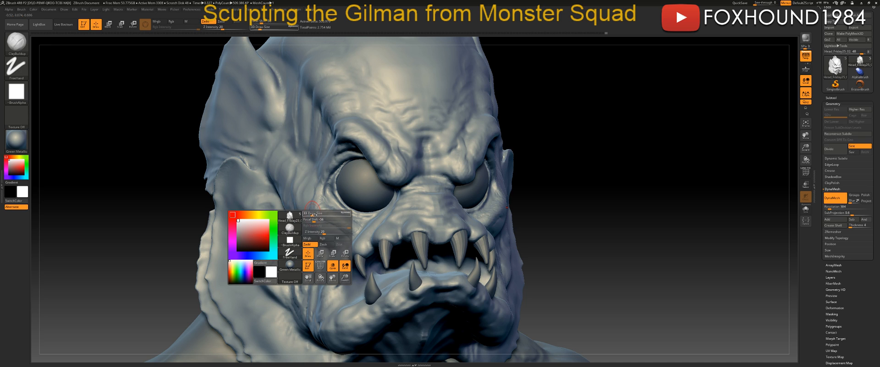
{"action": "mouse_move", "coordinate": [312, 215]}
{"action": "left_mouse_down"}
{"action": "mouse_move", "coordinate": [331, 233]}
{"action": "mouse_move", "coordinate": [323, 231]}
{"action": "mouse_move", "coordinate": [352, 233]}
{"action": "mouse_move", "coordinate": [324, 214]}
{"action": "left_mouse_up"}
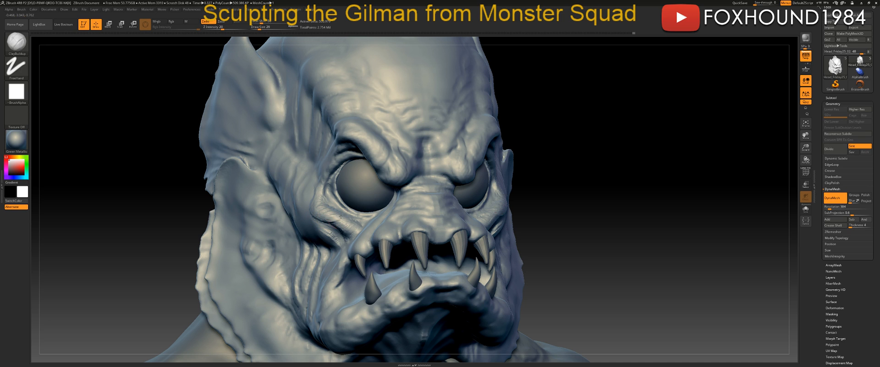
{"action": "mouse_move", "coordinate": [603, 172]}
{"action": "left_mouse_down"}
{"action": "mouse_move", "coordinate": [523, 219]}
{"action": "mouse_move", "coordinate": [493, 224]}
{"action": "mouse_move", "coordinate": [501, 219]}
{"action": "left_mouse_up"}
{"action": "left_click_drag", "start_coordinate": [689, 177], "coordinate": [765, 178]}
{"action": "mouse_move", "coordinate": [656, 178]}
{"action": "left_mouse_down", "text": "ctrl"}
{"action": "mouse_move", "coordinate": [693, 178]}
{"action": "mouse_move", "coordinate": [652, 171]}
{"action": "mouse_move", "coordinate": [570, 180]}
{"action": "left_mouse_up", "text": "ctrl"}
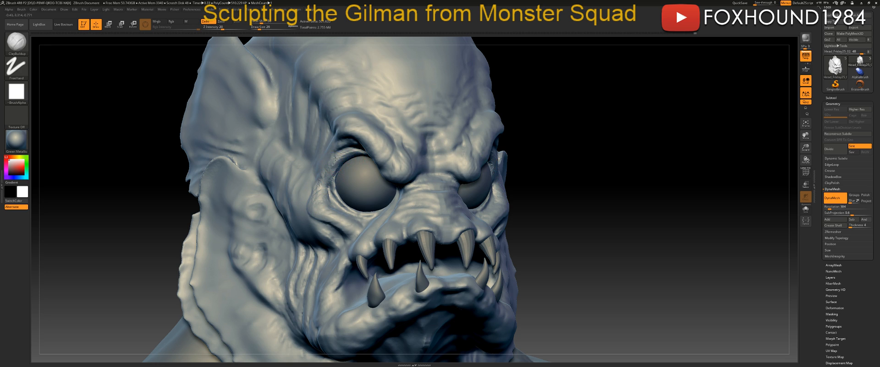
Smooth the skin at the outer corner of the eye and build up the creases running down the cheek.
{"action": "mouse_move", "coordinate": [634, 151]}
{"action": "left_mouse_down"}
{"action": "mouse_move", "coordinate": [724, 143]}
{"action": "mouse_move", "coordinate": [727, 152]}
{"action": "mouse_move", "coordinate": [707, 155]}
{"action": "left_mouse_up"}
{"action": "key", "text": "shift"}
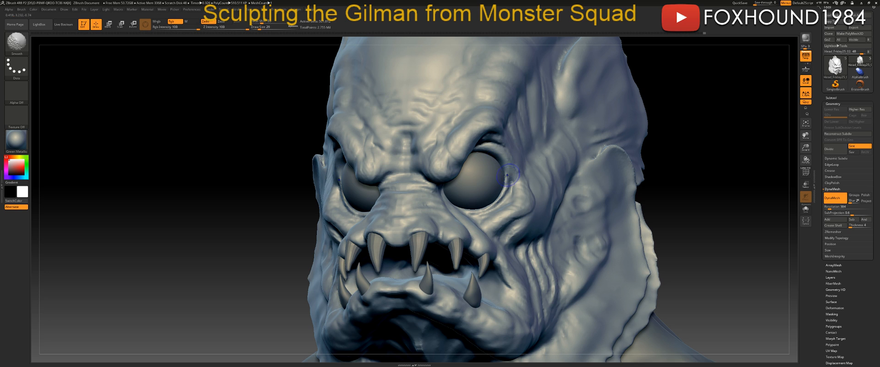
{"action": "left_click_drag", "start_coordinate": [218, 240], "coordinate": [307, 232]}
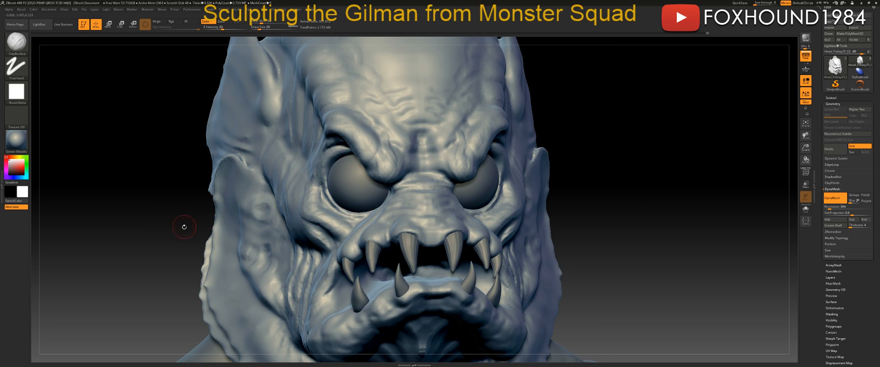
{"action": "mouse_move", "coordinate": [133, 253]}
{"action": "left_mouse_down", "text": "alt"}
{"action": "mouse_move", "coordinate": [149, 235]}
{"action": "mouse_move", "coordinate": [229, 250]}
{"action": "left_mouse_up", "text": "alt"}
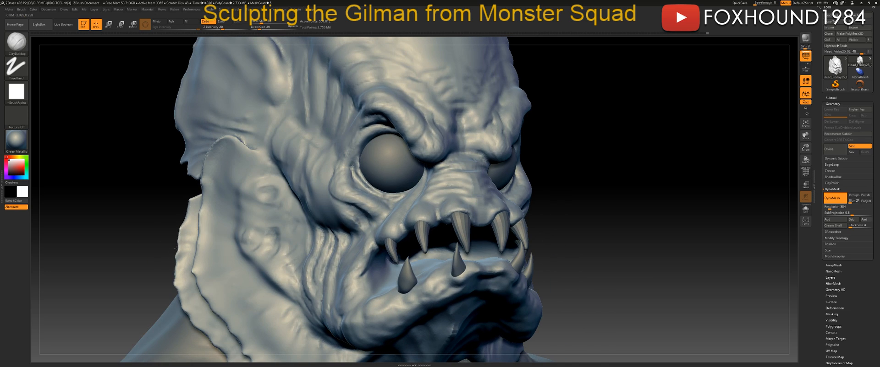
{"action": "mouse_move", "coordinate": [342, 217]}
{"action": "left_mouse_down"}
{"action": "mouse_move", "coordinate": [360, 235]}
{"action": "mouse_move", "coordinate": [359, 216]}
{"action": "mouse_move", "coordinate": [368, 220]}
{"action": "mouse_move", "coordinate": [352, 228]}
{"action": "mouse_move", "coordinate": [366, 233]}
{"action": "left_mouse_up"}
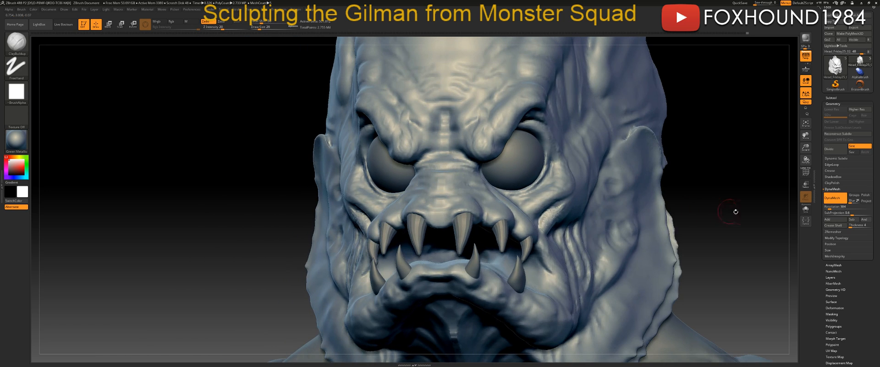
{"action": "mouse_move", "coordinate": [741, 215]}
{"action": "left_mouse_down", "text": "ctrl"}
{"action": "mouse_move", "coordinate": [776, 217]}
{"action": "mouse_move", "coordinate": [709, 211]}
{"action": "left_mouse_up", "text": "ctrl"}
{"action": "key", "text": "f"}
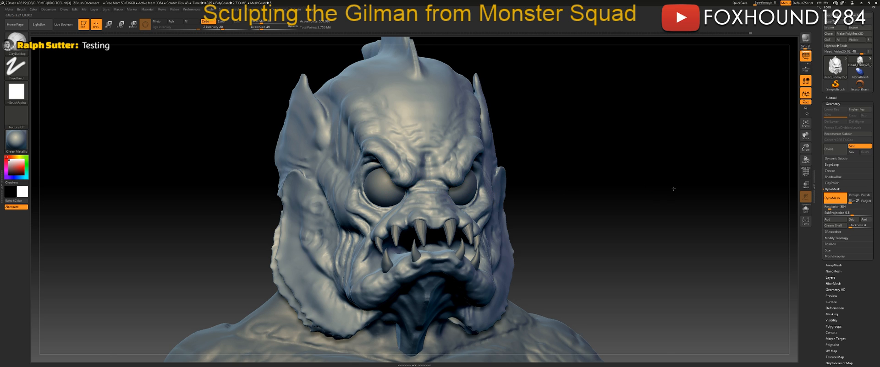
Adjust the head's forms around the eyes with the Move brush from front and three-quarter views.
{"action": "left_click_drag", "start_coordinate": [673, 187], "coordinate": [645, 186]}
{"action": "left_click", "coordinate": [16, 41]}
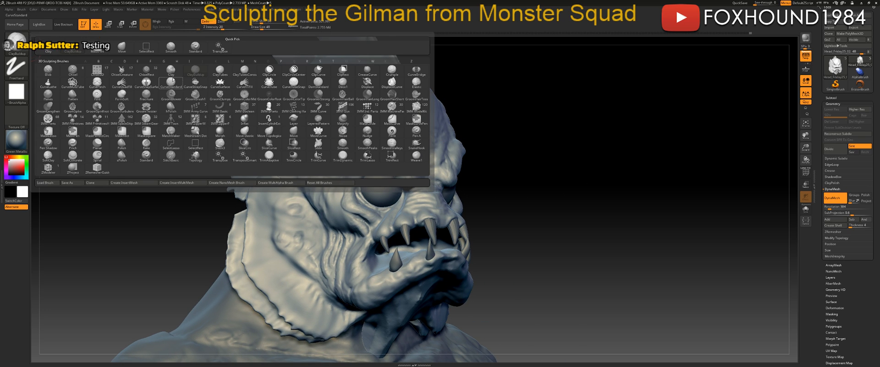
{"action": "left_click", "coordinate": [122, 47]}
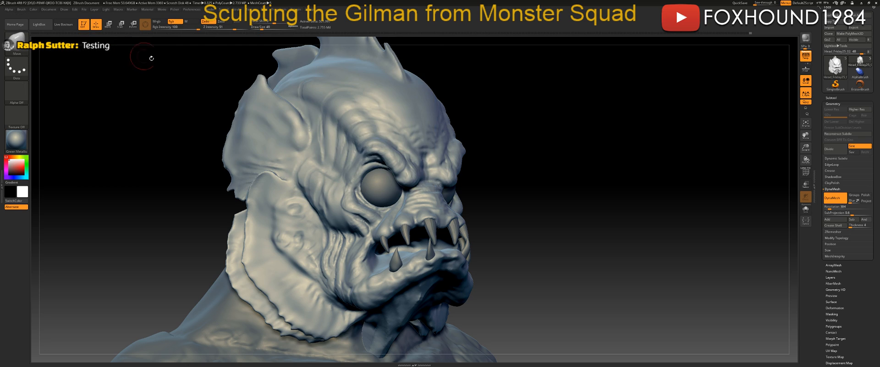
{"action": "left_click_drag", "start_coordinate": [651, 199], "coordinate": [600, 197]}
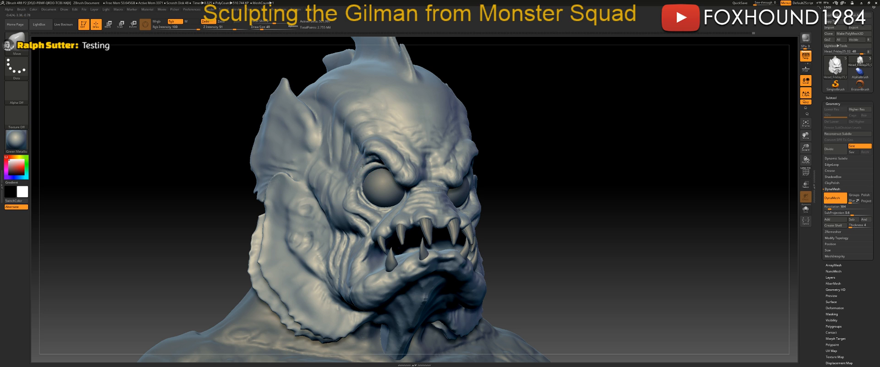
{"action": "mouse_move", "coordinate": [605, 192]}
{"action": "left_mouse_down"}
{"action": "mouse_move", "coordinate": [588, 191]}
{"action": "mouse_move", "coordinate": [600, 189]}
{"action": "left_mouse_up"}
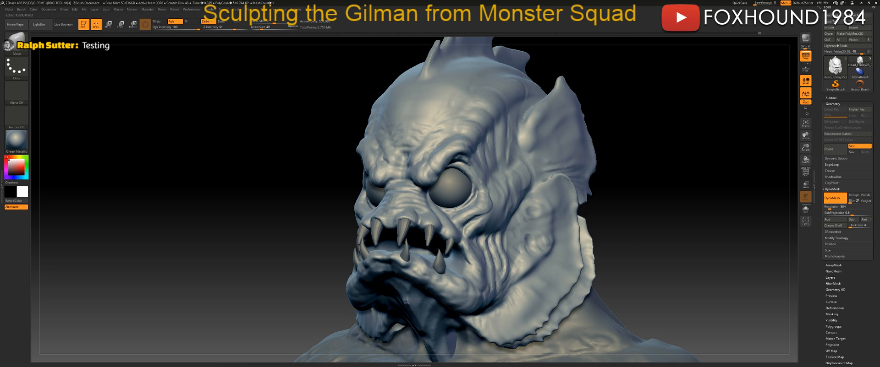
{"action": "left_click_drag", "start_coordinate": [264, 173], "coordinate": [356, 162]}
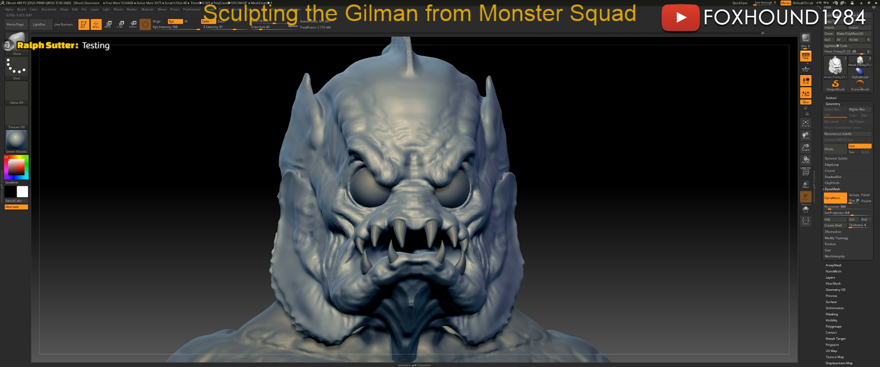
{"action": "left_click_drag", "start_coordinate": [603, 183], "coordinate": [414, 166]}
{"action": "key", "text": "bracketright"}
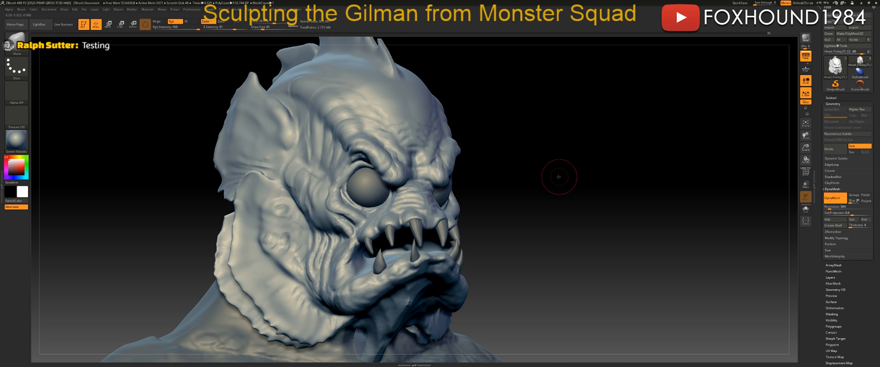
{"action": "left_click_drag", "start_coordinate": [560, 176], "coordinate": [527, 177], "text": "shift"}
{"action": "left_click_drag", "start_coordinate": [370, 170], "coordinate": [369, 168]}
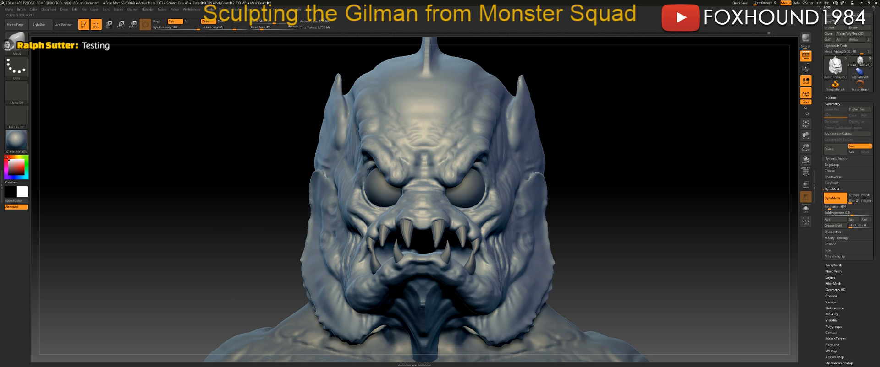
{"action": "left_click_drag", "start_coordinate": [678, 186], "coordinate": [628, 185]}
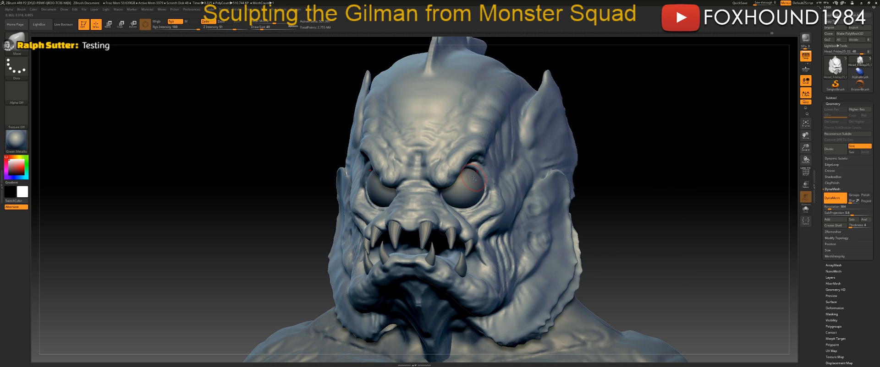
Switch to the eyeballs subtool and adjust the eyes in their sockets with the Move brush at draw size 154.
{"action": "left_click", "coordinate": [467, 191], "text": "alt"}
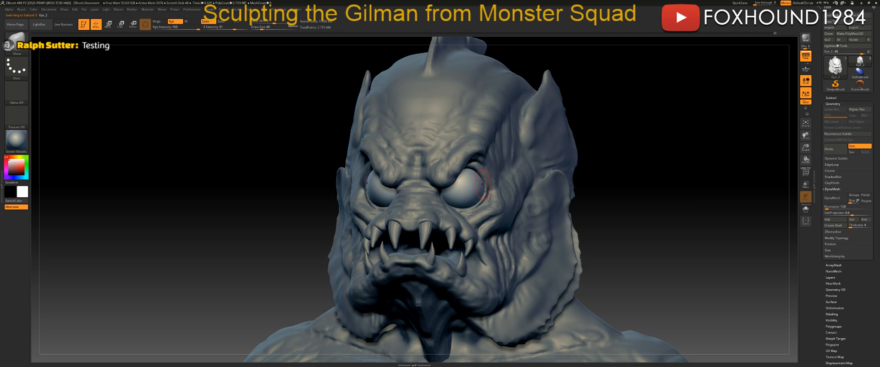
{"action": "key", "text": "space"}
{"action": "mouse_move", "coordinate": [493, 175]}
{"action": "left_mouse_down"}
{"action": "mouse_move", "coordinate": [500, 176]}
{"action": "mouse_move", "coordinate": [477, 192]}
{"action": "left_mouse_up"}
{"action": "left_click_drag", "start_coordinate": [690, 166], "coordinate": [687, 169], "text": "shift"}
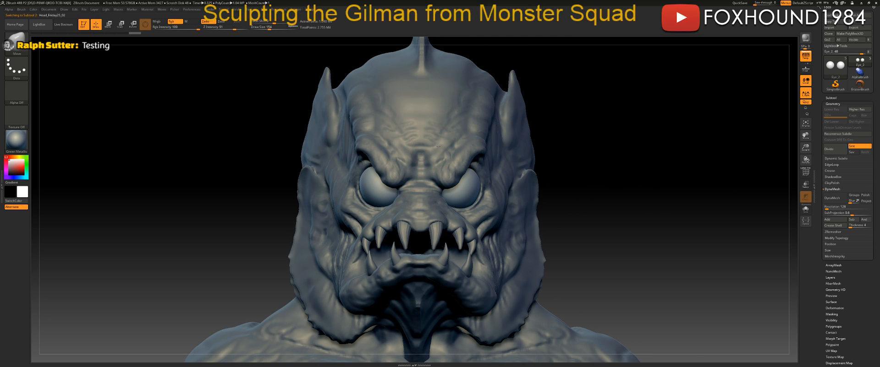
Return to the head subtool and build up, then smooth, the flesh beside the upper lip corner with ClayBuildup at draw size 31.
{"action": "left_click", "coordinate": [436, 146], "text": "alt"}
{"action": "left_click_drag", "start_coordinate": [648, 149], "coordinate": [594, 147]}
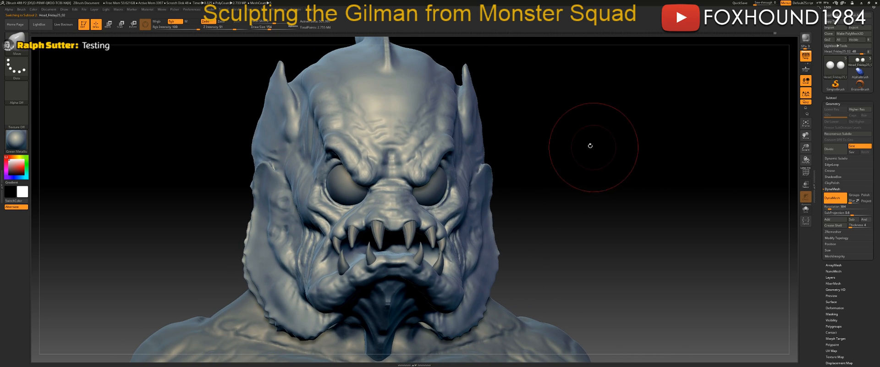
{"action": "key", "text": "b"}
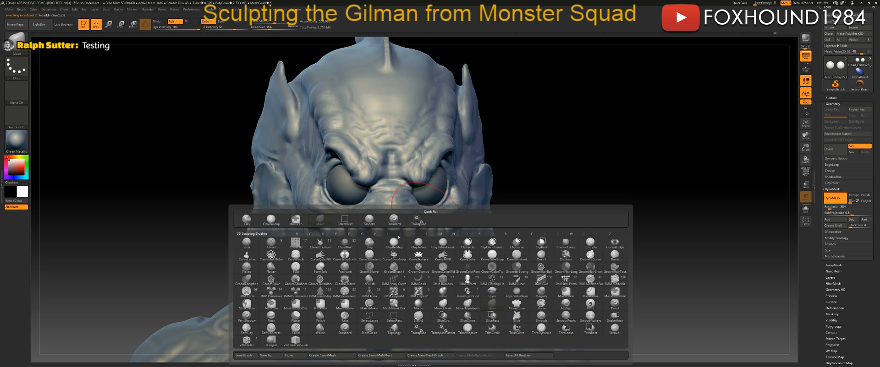
{"action": "left_click", "coordinate": [275, 221]}
{"action": "left_click_drag", "start_coordinate": [591, 227], "coordinate": [633, 228]}
{"action": "key", "text": "space"}
{"action": "left_click_drag", "start_coordinate": [361, 213], "coordinate": [332, 211]}
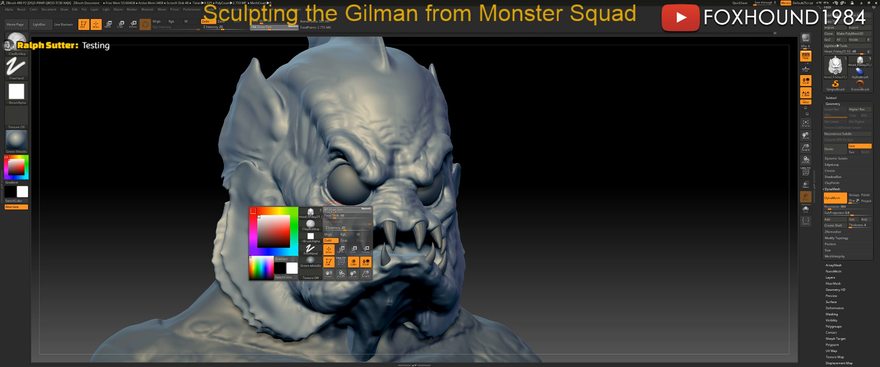
{"action": "mouse_move", "coordinate": [610, 224]}
{"action": "left_mouse_down"}
{"action": "mouse_move", "coordinate": [603, 229]}
{"action": "mouse_move", "coordinate": [563, 209]}
{"action": "mouse_move", "coordinate": [598, 214]}
{"action": "mouse_move", "coordinate": [590, 221]}
{"action": "left_mouse_up"}
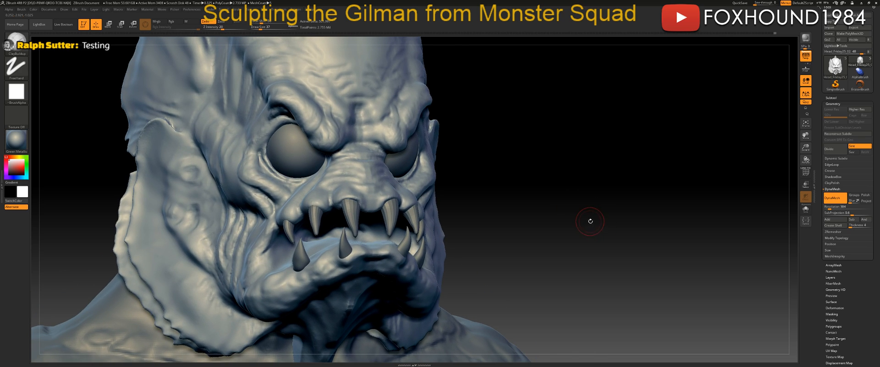
{"action": "key", "text": "shift"}
{"action": "key", "text": "space"}
{"action": "left_click_drag", "start_coordinate": [297, 198], "coordinate": [294, 197]}
{"action": "key", "text": "shift"}
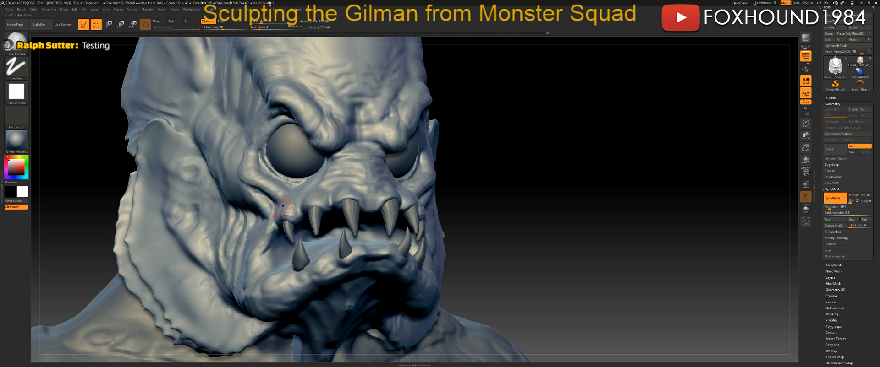
{"action": "mouse_move", "coordinate": [287, 211]}
{"action": "left_mouse_down", "text": "shift"}
{"action": "mouse_move", "coordinate": [295, 205]}
{"action": "mouse_move", "coordinate": [296, 213]}
{"action": "left_mouse_up", "text": "shift"}
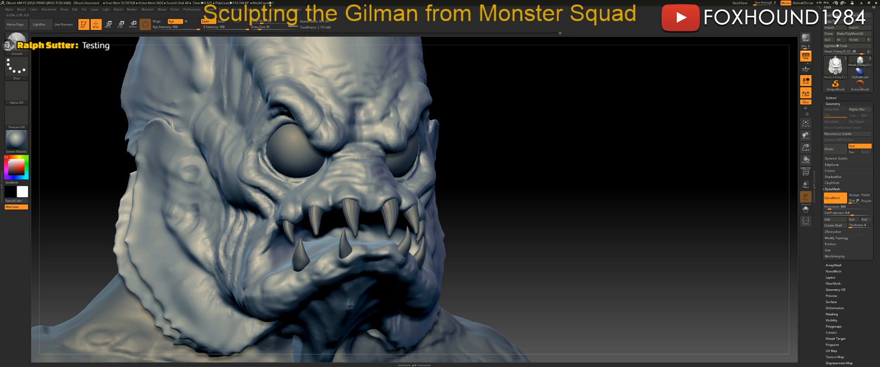
Add wrinkles to the cheek skin around the corner of the mouth with ClayBuildup.
{"action": "left_click_drag", "start_coordinate": [466, 179], "coordinate": [534, 183]}
{"action": "mouse_move", "coordinate": [573, 210]}
{"action": "left_mouse_down"}
{"action": "mouse_move", "coordinate": [284, 215]}
{"action": "mouse_move", "coordinate": [280, 242]}
{"action": "mouse_move", "coordinate": [288, 247]}
{"action": "mouse_move", "coordinate": [283, 220]}
{"action": "left_mouse_up"}
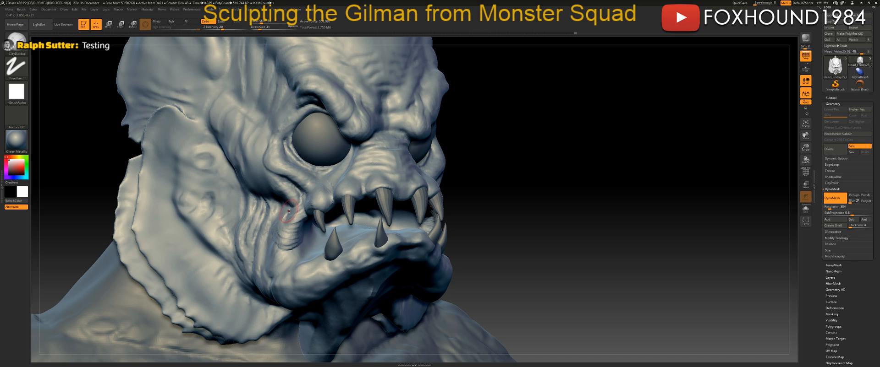
{"action": "mouse_move", "coordinate": [283, 230]}
{"action": "left_mouse_down"}
{"action": "mouse_move", "coordinate": [280, 244]}
{"action": "mouse_move", "coordinate": [310, 241]}
{"action": "mouse_move", "coordinate": [310, 232]}
{"action": "mouse_move", "coordinate": [309, 243]}
{"action": "left_mouse_up"}
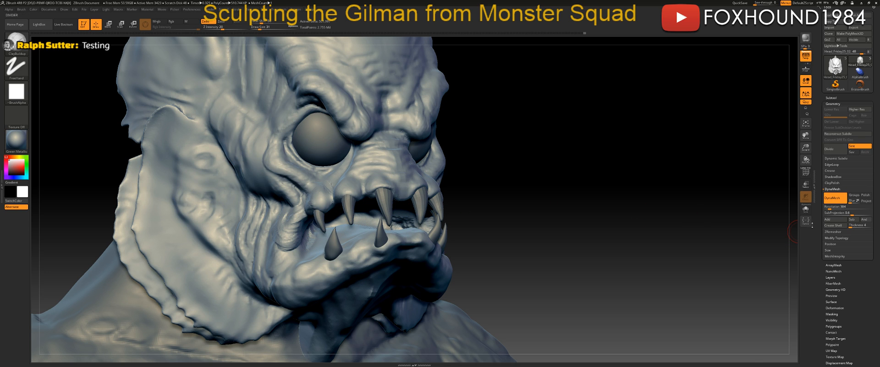
Isolate the head, mask the inner surface of the mouth between the lips, and invert the mask.
{"action": "left_click", "coordinate": [806, 209]}
{"action": "left_click_drag", "start_coordinate": [746, 225], "coordinate": [674, 230], "text": "shift"}
{"action": "mouse_move", "coordinate": [294, 251]}
{"action": "left_mouse_down", "text": "ctrl"}
{"action": "mouse_move", "coordinate": [293, 240]}
{"action": "mouse_move", "coordinate": [312, 224]}
{"action": "mouse_move", "coordinate": [316, 237]}
{"action": "left_mouse_up", "text": "ctrl"}
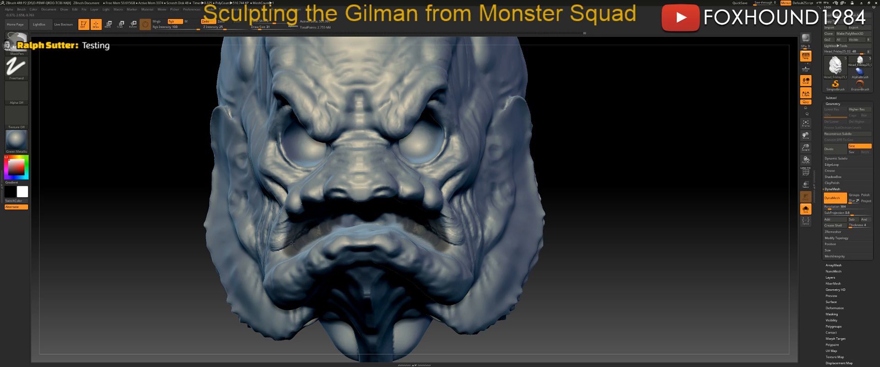
{"action": "left_click_drag", "start_coordinate": [620, 221], "coordinate": [682, 220]}
{"action": "mouse_move", "coordinate": [292, 244]}
{"action": "left_mouse_down", "text": "ctrl"}
{"action": "mouse_move", "coordinate": [294, 255]}
{"action": "mouse_move", "coordinate": [327, 224]}
{"action": "mouse_move", "coordinate": [349, 219]}
{"action": "mouse_move", "coordinate": [326, 240]}
{"action": "mouse_move", "coordinate": [348, 243]}
{"action": "mouse_move", "coordinate": [374, 231]}
{"action": "left_mouse_up", "text": "ctrl"}
{"action": "left_click", "coordinate": [586, 218], "text": "ctrl"}
{"action": "left_click_drag", "start_coordinate": [625, 220], "coordinate": [591, 220]}
Reshape the unmasked inner mouth surface with the Move brush at draw size 212.
{"action": "key", "text": "b"}
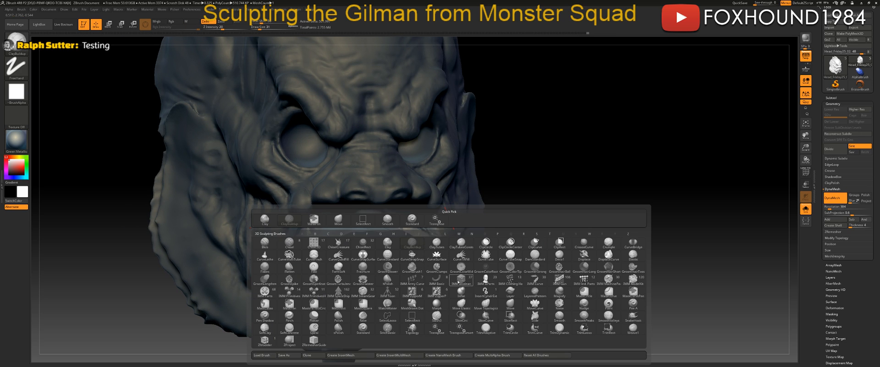
{"action": "left_click", "coordinate": [508, 305]}
{"action": "key", "text": "space"}
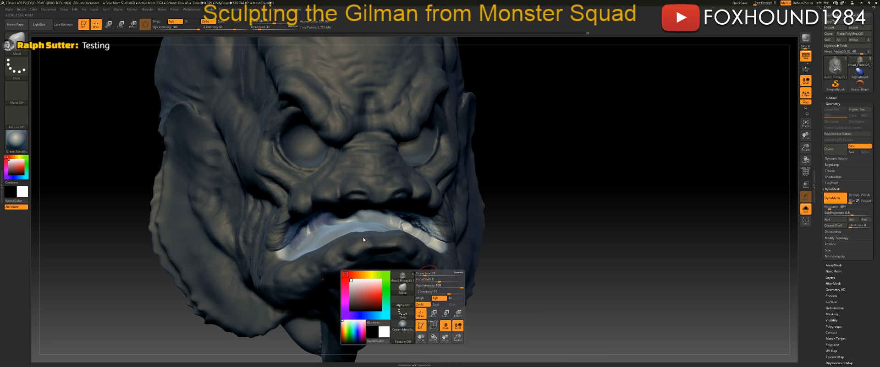
{"action": "left_click_drag", "start_coordinate": [425, 275], "coordinate": [439, 275]}
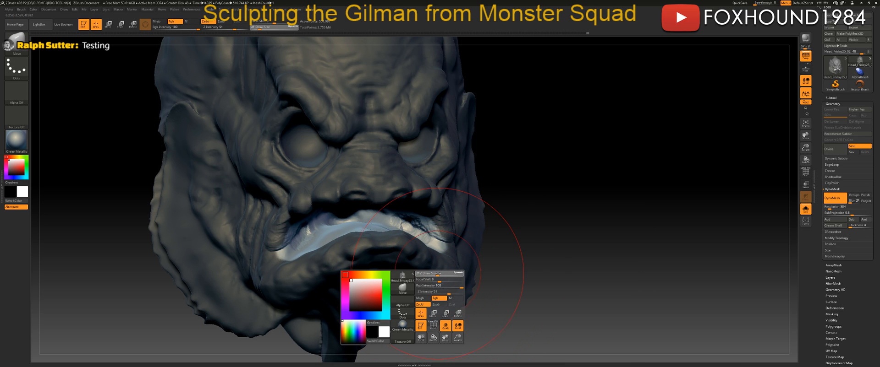
{"action": "left_click_drag", "start_coordinate": [320, 239], "coordinate": [317, 224]}
Clear the mask and smooth the inner mouth surface behind the lower lip.
{"action": "mouse_move", "coordinate": [604, 234]}
{"action": "left_mouse_down"}
{"action": "mouse_move", "coordinate": [613, 234]}
{"action": "mouse_move", "coordinate": [461, 234]}
{"action": "left_mouse_up"}
{"action": "key", "text": "space"}
{"action": "mouse_move", "coordinate": [345, 230]}
{"action": "left_mouse_down", "text": "shift"}
{"action": "mouse_move", "coordinate": [335, 229]}
{"action": "mouse_move", "coordinate": [343, 233]}
{"action": "left_mouse_up", "text": "shift"}
{"action": "key", "text": "space"}
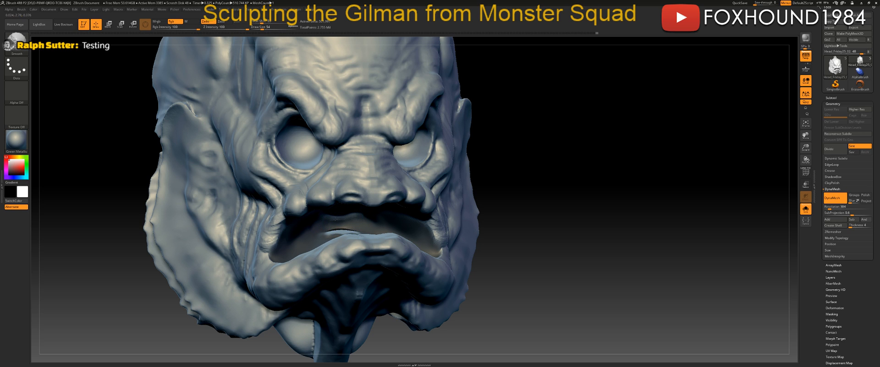
Remesh the head and build up skin folds along the nose bridge and nose tip with ClayBuildup at draw size 18.
{"action": "mouse_move", "coordinate": [616, 233]}
{"action": "left_mouse_down", "text": "ctrl"}
{"action": "mouse_move", "coordinate": [672, 231]}
{"action": "mouse_move", "coordinate": [567, 230]}
{"action": "mouse_move", "coordinate": [577, 222]}
{"action": "mouse_move", "coordinate": [791, 222]}
{"action": "left_mouse_up", "text": "ctrl"}
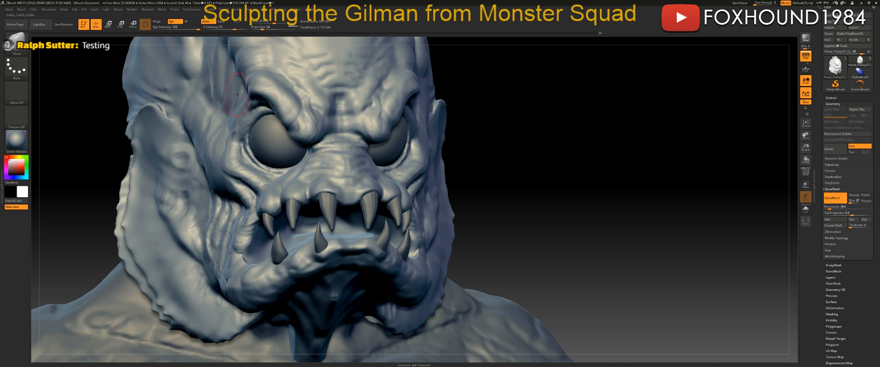
{"action": "left_click", "coordinate": [17, 44]}
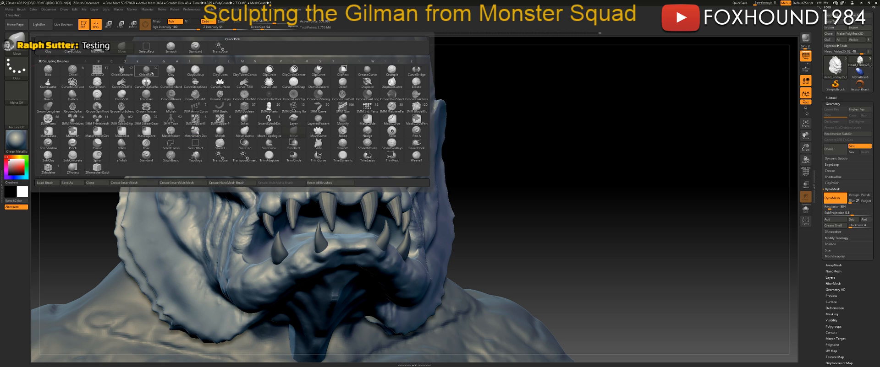
{"action": "left_click", "coordinate": [196, 73]}
{"action": "key", "text": "space"}
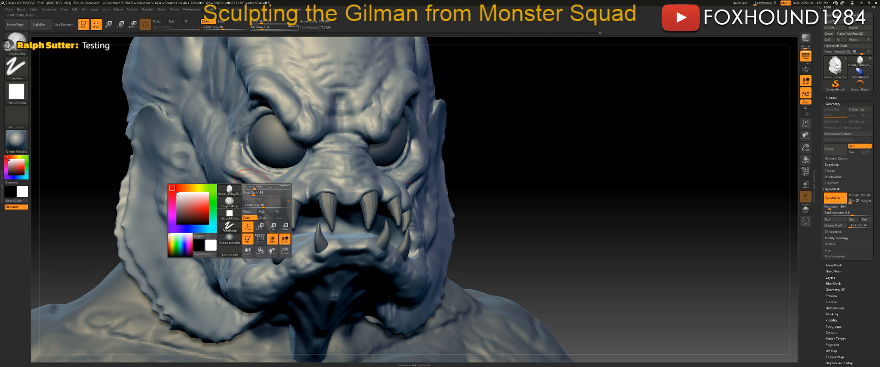
{"action": "left_click_drag", "start_coordinate": [255, 188], "coordinate": [249, 188]}
{"action": "left_click_drag", "start_coordinate": [528, 189], "coordinate": [336, 176]}
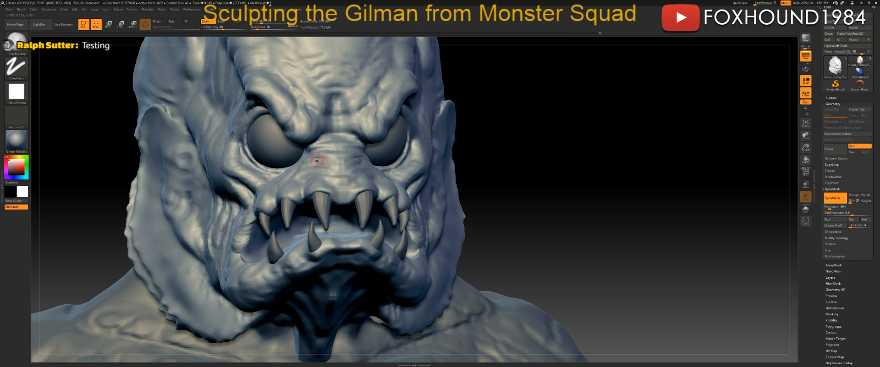
{"action": "mouse_move", "coordinate": [312, 164]}
{"action": "left_mouse_down"}
{"action": "mouse_move", "coordinate": [328, 159]}
{"action": "mouse_move", "coordinate": [320, 173]}
{"action": "mouse_move", "coordinate": [334, 179]}
{"action": "left_mouse_up"}
{"action": "left_click_drag", "start_coordinate": [313, 182], "coordinate": [335, 182]}
{"action": "mouse_move", "coordinate": [315, 188]}
{"action": "left_mouse_down"}
{"action": "mouse_move", "coordinate": [334, 187]}
{"action": "mouse_move", "coordinate": [331, 202]}
{"action": "left_mouse_up"}
{"action": "left_click_drag", "start_coordinate": [335, 179], "coordinate": [333, 198]}
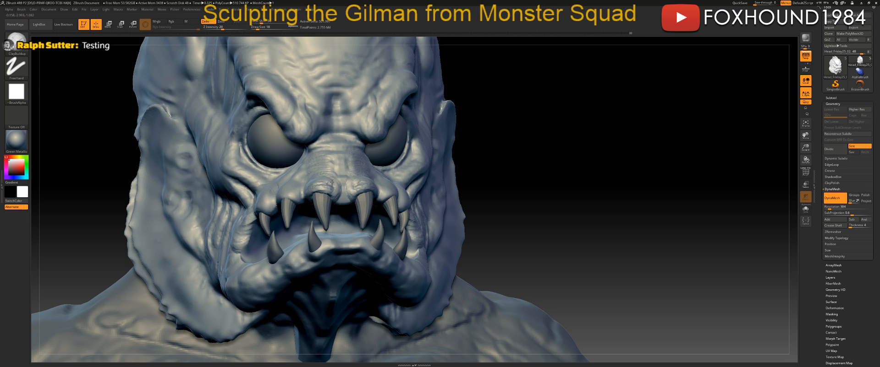
Build up the side of the nose down toward the upper fang with ClayBuildup at draw size 51.
{"action": "mouse_move", "coordinate": [600, 179]}
{"action": "left_mouse_down", "text": "alt"}
{"action": "mouse_move", "coordinate": [603, 133]}
{"action": "mouse_move", "coordinate": [615, 145]}
{"action": "mouse_move", "coordinate": [617, 183]}
{"action": "left_mouse_up", "text": "alt"}
{"action": "key", "text": "space"}
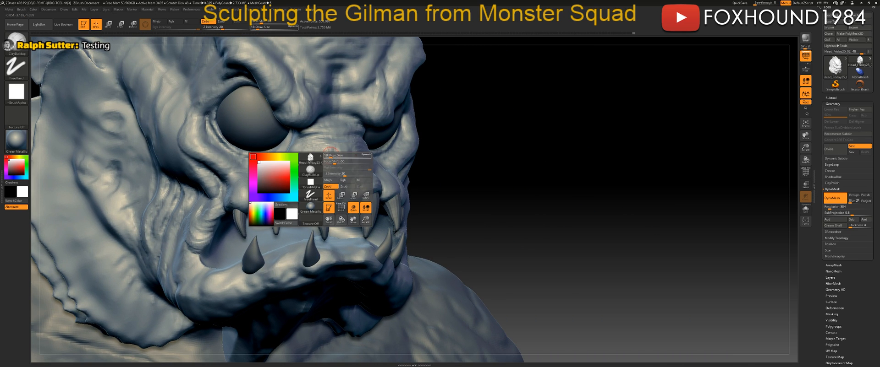
{"action": "left_click_drag", "start_coordinate": [340, 155], "coordinate": [343, 156]}
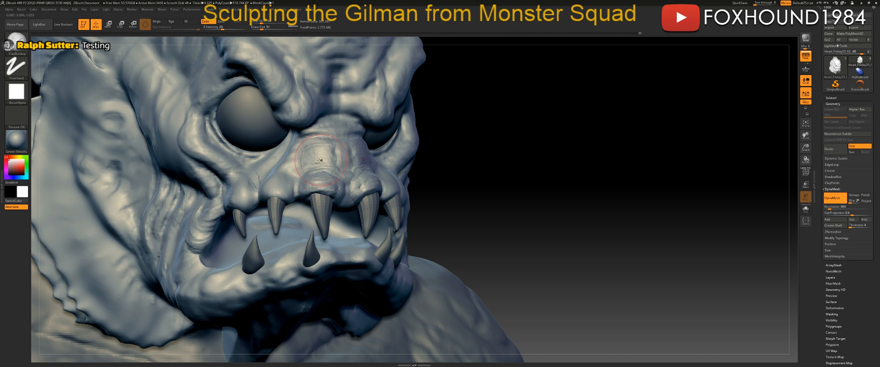
{"action": "mouse_move", "coordinate": [316, 154]}
{"action": "left_mouse_down"}
{"action": "mouse_move", "coordinate": [316, 169]}
{"action": "mouse_move", "coordinate": [327, 177]}
{"action": "mouse_move", "coordinate": [313, 178]}
{"action": "mouse_move", "coordinate": [327, 179]}
{"action": "mouse_move", "coordinate": [314, 187]}
{"action": "left_mouse_up"}
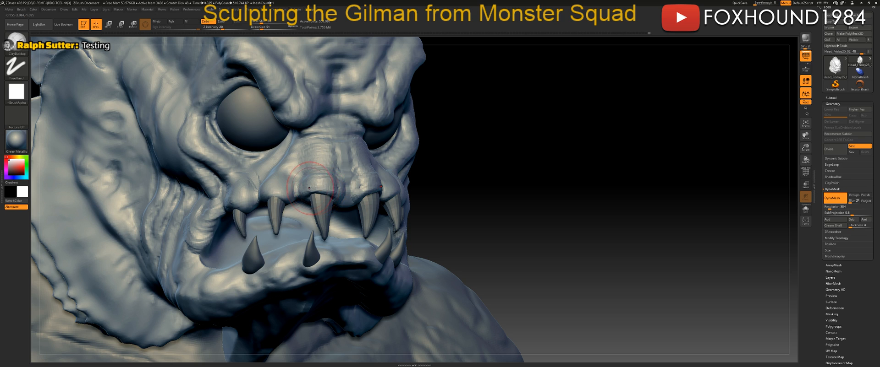
{"action": "mouse_move", "coordinate": [555, 201]}
{"action": "left_mouse_down"}
{"action": "mouse_move", "coordinate": [689, 183]}
{"action": "mouse_move", "coordinate": [718, 189]}
{"action": "left_mouse_up"}
Refine and smooth the nostril area at the nose tip, reducing the draw size to 11.
{"action": "key", "text": "space"}
{"action": "left_click_drag", "start_coordinate": [369, 168], "coordinate": [365, 168]}
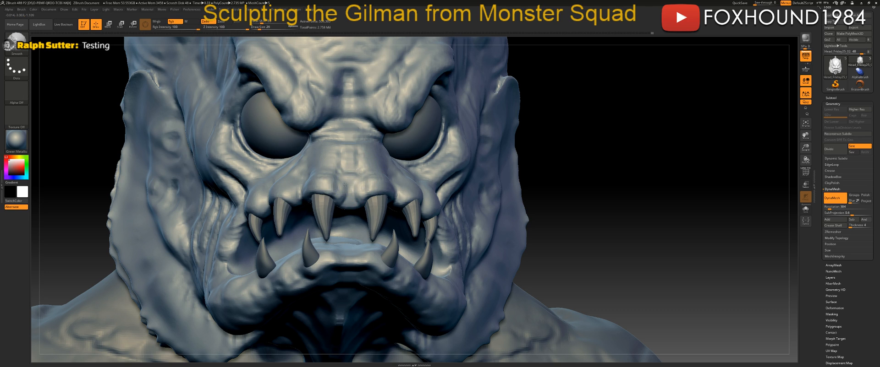
{"action": "left_click_drag", "start_coordinate": [325, 187], "coordinate": [348, 191]}
{"action": "key", "text": "space"}
{"action": "key", "text": "shift"}
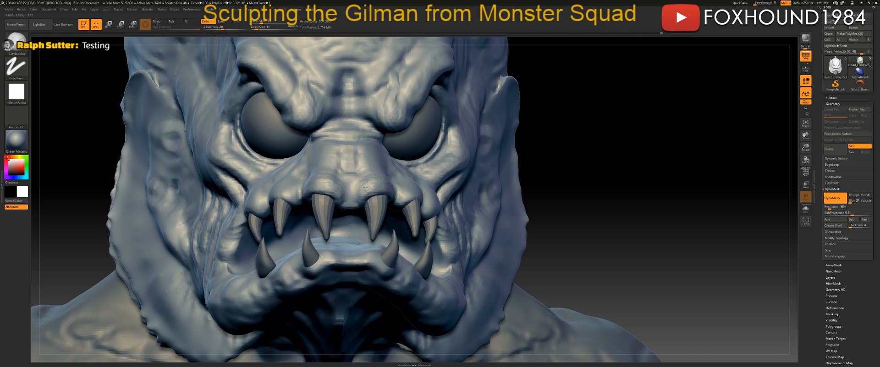
{"action": "key", "text": "shift"}
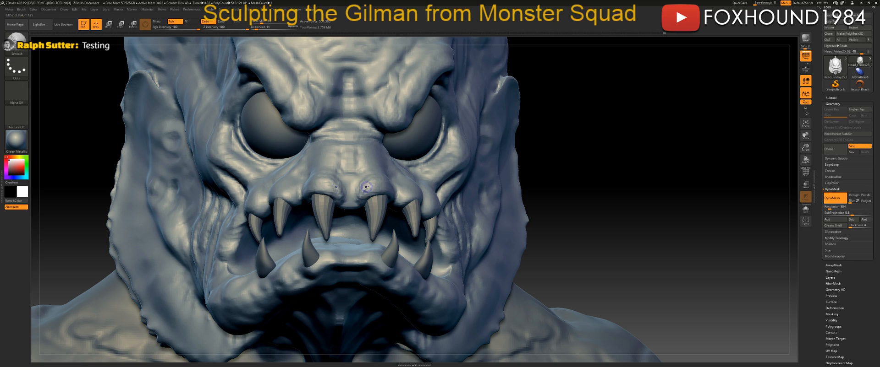
Build up the skin folds between the brows and above the nose bridge with ClayBuildup at draw size 20.
{"action": "left_click_drag", "start_coordinate": [601, 174], "coordinate": [592, 172]}
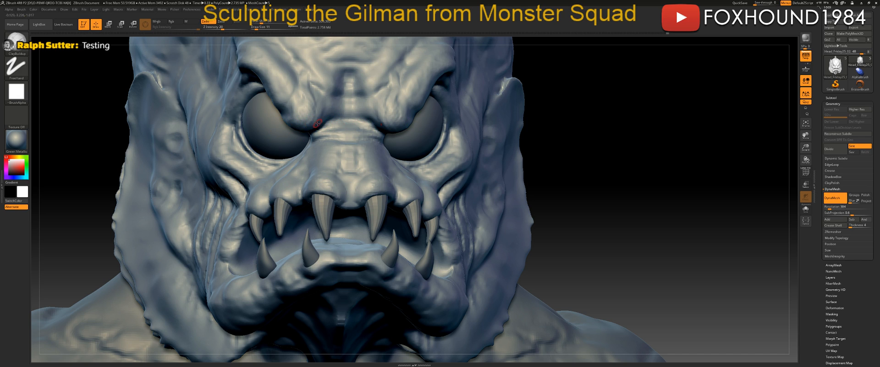
{"action": "key", "text": "space"}
{"action": "left_click_drag", "start_coordinate": [322, 123], "coordinate": [346, 100]}
{"action": "left_click_drag", "start_coordinate": [322, 120], "coordinate": [324, 98]}
{"action": "left_click_drag", "start_coordinate": [547, 105], "coordinate": [538, 109]}
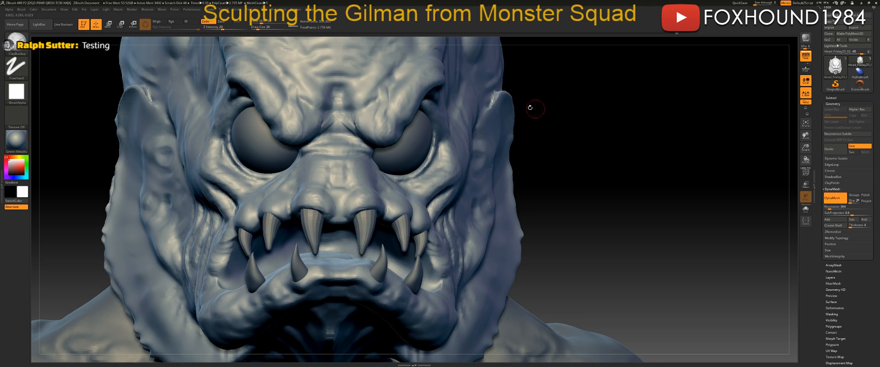
{"action": "left_click_drag", "start_coordinate": [627, 101], "coordinate": [595, 136], "text": "alt"}
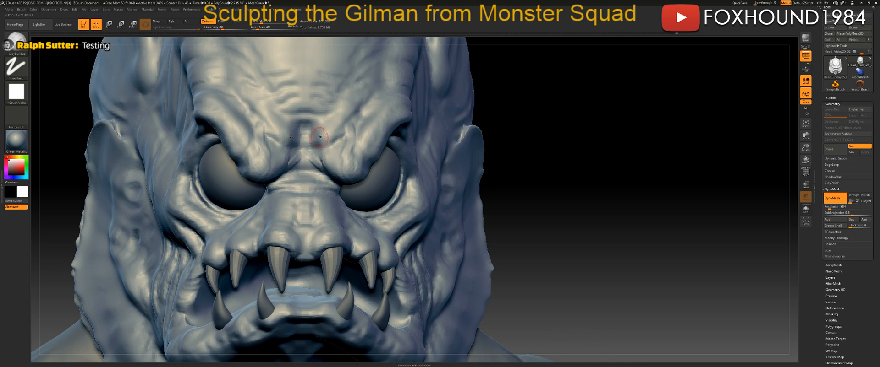
{"action": "mouse_move", "coordinate": [325, 125]}
{"action": "left_mouse_down"}
{"action": "mouse_move", "coordinate": [332, 108]}
{"action": "mouse_move", "coordinate": [342, 113]}
{"action": "mouse_move", "coordinate": [333, 144]}
{"action": "left_mouse_up"}
{"action": "mouse_move", "coordinate": [304, 114]}
{"action": "left_mouse_down"}
{"action": "mouse_move", "coordinate": [337, 116]}
{"action": "mouse_move", "coordinate": [334, 140]}
{"action": "mouse_move", "coordinate": [342, 149]}
{"action": "mouse_move", "coordinate": [348, 144]}
{"action": "mouse_move", "coordinate": [340, 170]}
{"action": "mouse_move", "coordinate": [345, 158]}
{"action": "mouse_move", "coordinate": [333, 168]}
{"action": "mouse_move", "coordinate": [350, 160]}
{"action": "mouse_move", "coordinate": [329, 130]}
{"action": "mouse_move", "coordinate": [338, 112]}
{"action": "mouse_move", "coordinate": [335, 118]}
{"action": "left_mouse_up"}
{"action": "mouse_move", "coordinate": [583, 126]}
{"action": "left_mouse_down"}
{"action": "mouse_move", "coordinate": [624, 112]}
{"action": "mouse_move", "coordinate": [611, 98]}
{"action": "left_mouse_up"}
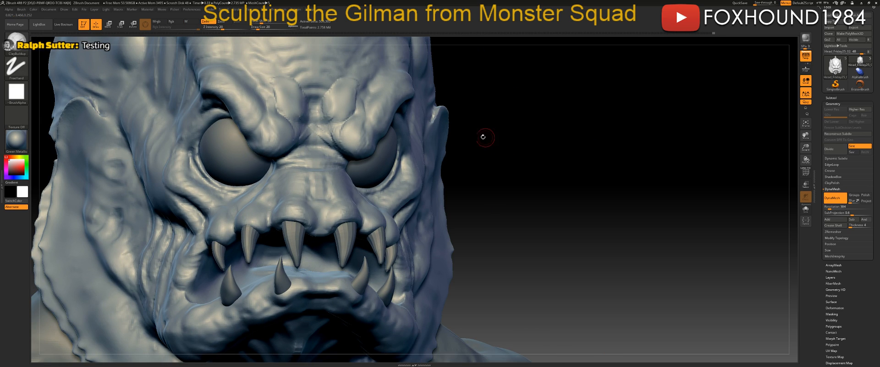
Add fine wrinkles across the middle of the nose at draw size 13 and smooth them into the surface.
{"action": "key", "text": "space"}
{"action": "left_click_drag", "start_coordinate": [302, 174], "coordinate": [323, 194]}
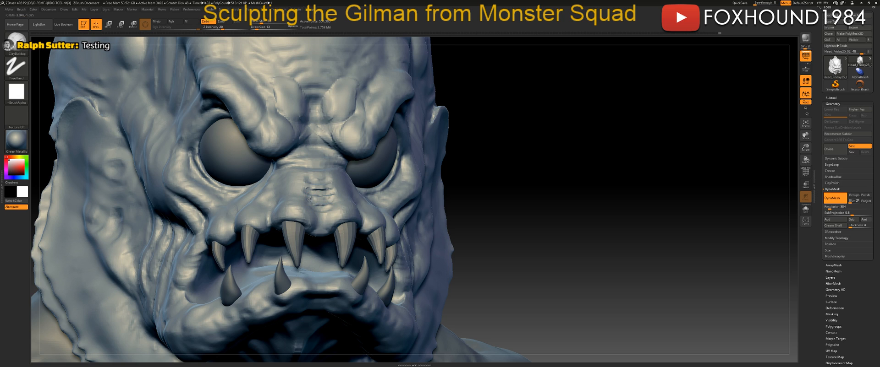
{"action": "key", "text": "shift"}
{"action": "key", "text": "shift"}
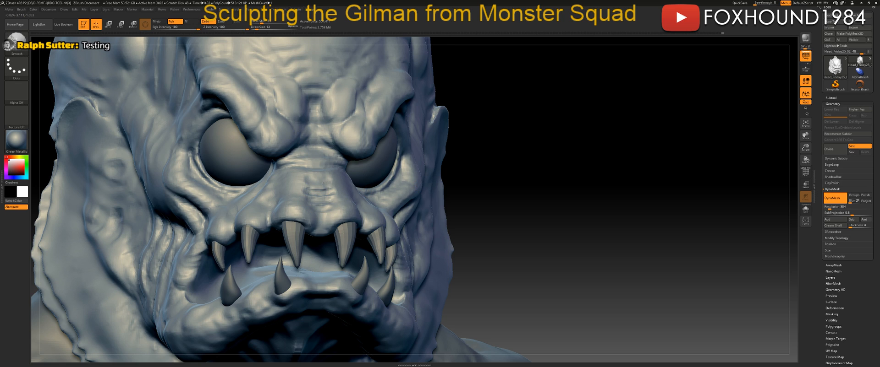
{"action": "mouse_move", "coordinate": [317, 189]}
{"action": "left_mouse_down", "text": "shift"}
{"action": "mouse_move", "coordinate": [302, 183]}
{"action": "mouse_move", "coordinate": [310, 207]}
{"action": "left_mouse_up", "text": "shift"}
{"action": "left_click_drag", "start_coordinate": [514, 216], "coordinate": [369, 228]}
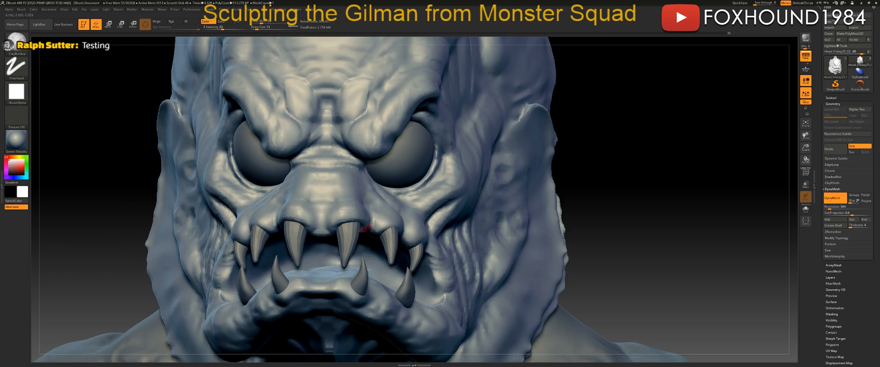
Build up the upper lip bulge beside the nose with ClayBuildup at draw size 37.
{"action": "mouse_move", "coordinate": [607, 212]}
{"action": "left_mouse_down"}
{"action": "mouse_move", "coordinate": [586, 224]}
{"action": "mouse_move", "coordinate": [595, 213]}
{"action": "mouse_move", "coordinate": [304, 198]}
{"action": "mouse_move", "coordinate": [325, 199]}
{"action": "left_mouse_up"}
{"action": "key", "text": "space"}
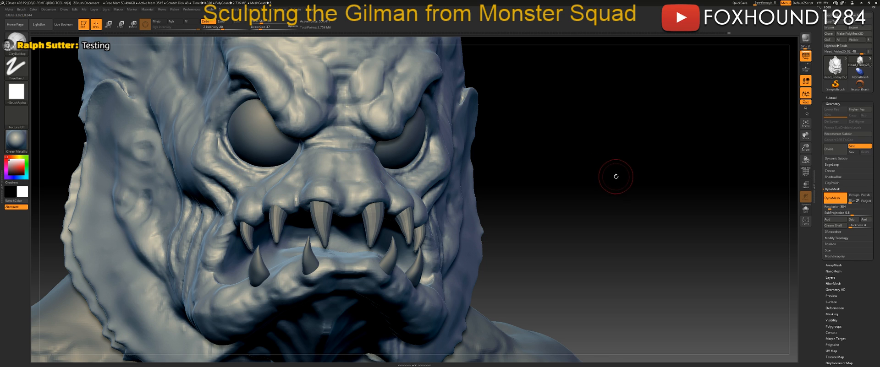
{"action": "left_click_drag", "start_coordinate": [623, 181], "coordinate": [617, 180]}
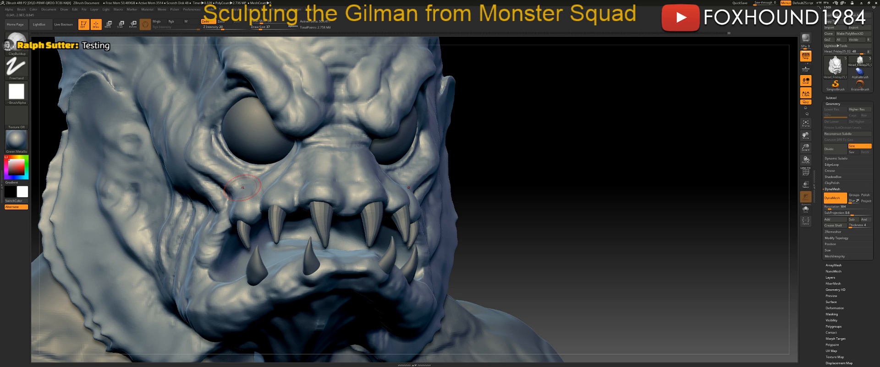
{"action": "left_click_drag", "start_coordinate": [278, 180], "coordinate": [275, 182]}
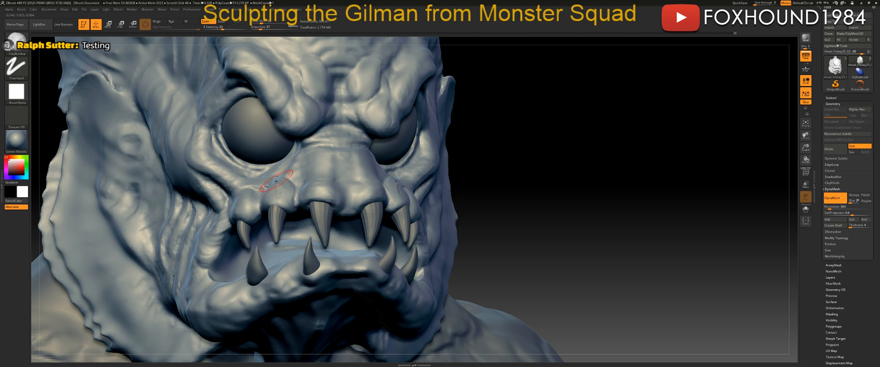
{"action": "mouse_move", "coordinate": [278, 174]}
{"action": "left_mouse_down"}
{"action": "mouse_move", "coordinate": [291, 183]}
{"action": "mouse_move", "coordinate": [279, 189]}
{"action": "left_mouse_up"}
{"action": "left_click_drag", "start_coordinate": [500, 170], "coordinate": [377, 180]}
Remesh the head and build up the outer upper lip and adjoining cheek with ClayBuildup at draw size 30.
{"action": "left_click_drag", "start_coordinate": [752, 185], "coordinate": [589, 190], "text": "ctrl"}
{"action": "key", "text": "space"}
{"action": "left_click_drag", "start_coordinate": [343, 201], "coordinate": [346, 201]}
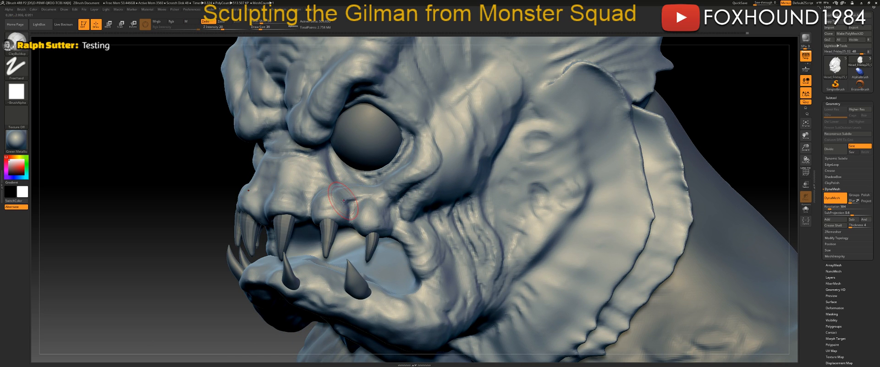
{"action": "left_click_drag", "start_coordinate": [367, 193], "coordinate": [396, 192]}
{"action": "mouse_move", "coordinate": [361, 215]}
{"action": "left_mouse_down"}
{"action": "mouse_move", "coordinate": [378, 206]}
{"action": "mouse_move", "coordinate": [364, 197]}
{"action": "mouse_move", "coordinate": [379, 194]}
{"action": "left_mouse_up"}
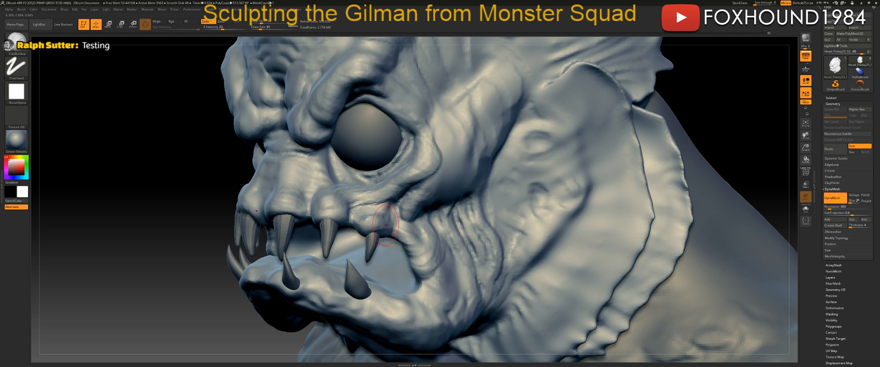
{"action": "mouse_move", "coordinate": [124, 233]}
{"action": "left_mouse_down"}
{"action": "mouse_move", "coordinate": [580, 197]}
{"action": "mouse_move", "coordinate": [365, 220]}
{"action": "left_mouse_up"}
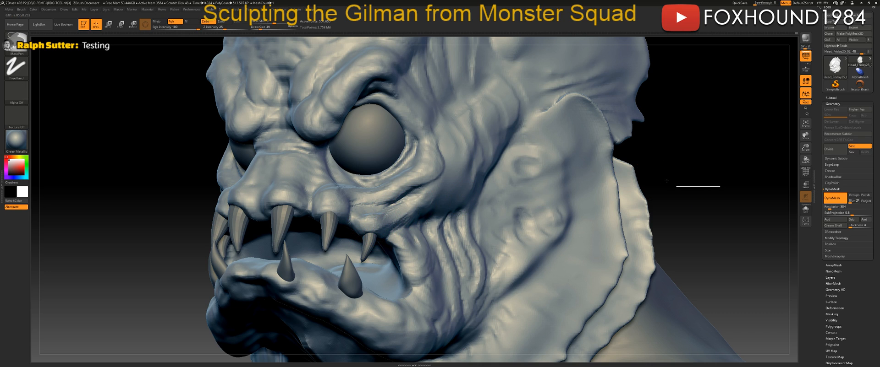
Add small lip and cheek details above the outer upper fang at draw size 17, smooth them, and remesh the head.
{"action": "key", "text": "space"}
{"action": "left_click_drag", "start_coordinate": [382, 189], "coordinate": [377, 189]}
{"action": "mouse_move", "coordinate": [360, 216]}
{"action": "left_mouse_down"}
{"action": "mouse_move", "coordinate": [375, 216]}
{"action": "mouse_move", "coordinate": [368, 223]}
{"action": "left_mouse_up"}
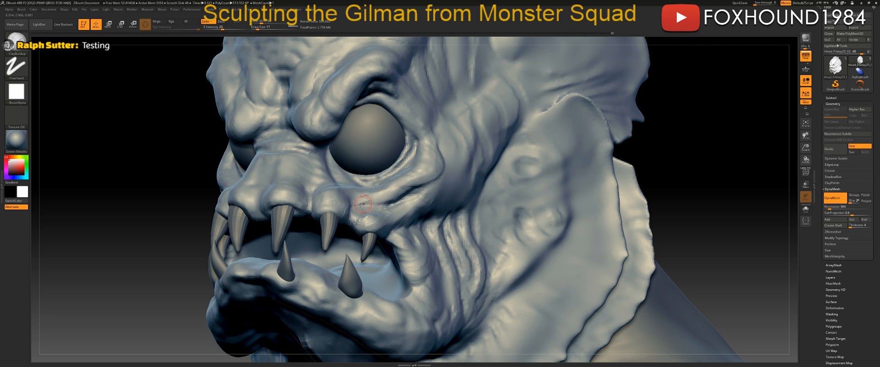
{"action": "key", "text": "shift"}
{"action": "left_click_drag", "start_coordinate": [370, 198], "coordinate": [377, 199], "text": "shift"}
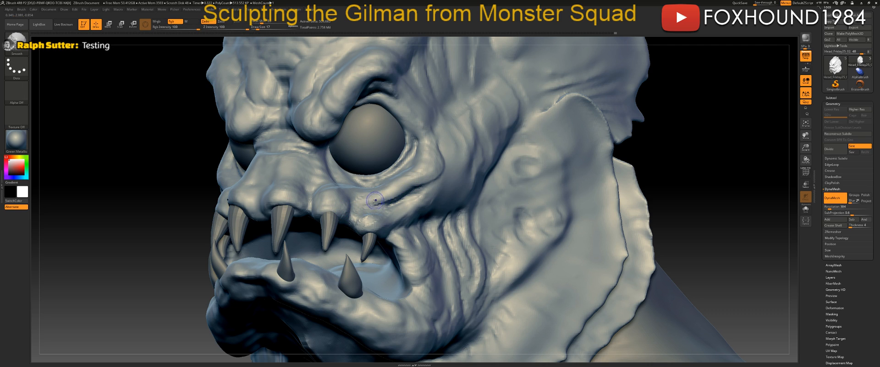
{"action": "left_click_drag", "start_coordinate": [694, 168], "coordinate": [708, 171], "text": "ctrl"}
{"action": "key", "text": "shift"}
{"action": "left_click_drag", "start_coordinate": [388, 220], "coordinate": [401, 216], "text": "shift"}
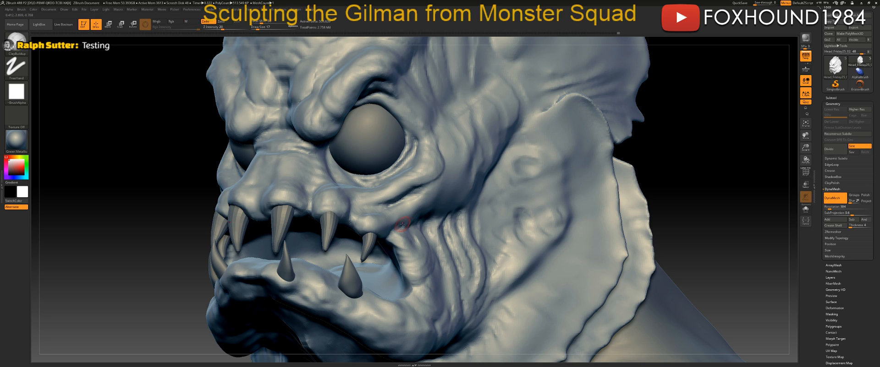
Sculpt fold strokes from the mouth corner up across the cheek and smooth them.
{"action": "mouse_move", "coordinate": [416, 211]}
{"action": "left_mouse_down"}
{"action": "mouse_move", "coordinate": [450, 185]}
{"action": "mouse_move", "coordinate": [411, 216]}
{"action": "mouse_move", "coordinate": [433, 188]}
{"action": "mouse_move", "coordinate": [413, 208]}
{"action": "mouse_move", "coordinate": [397, 246]}
{"action": "left_mouse_up"}
{"action": "left_click_drag", "start_coordinate": [408, 224], "coordinate": [445, 186]}
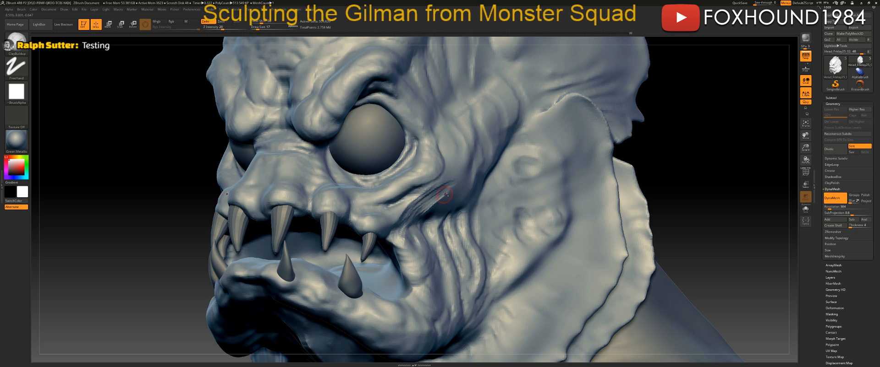
{"action": "key", "text": "ctrl"}
{"action": "key", "text": "shift"}
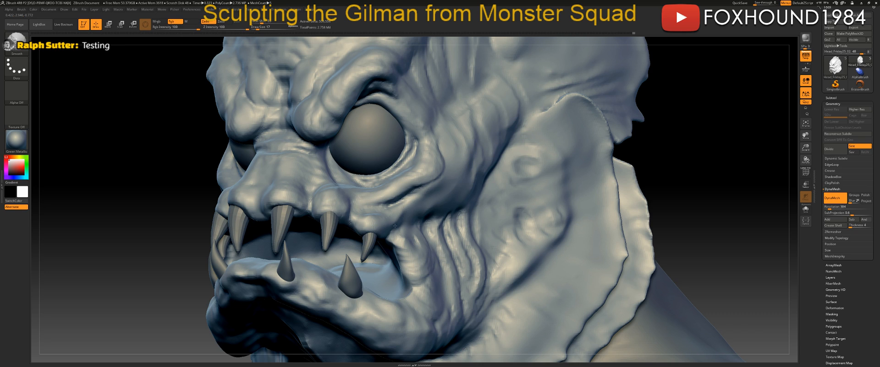
Reinforce the diagonal cheek fold above the mouth corner with ClayBuildup at draw size 18, then smooth it.
{"action": "key", "text": "space"}
{"action": "left_click", "coordinate": [390, 208]}
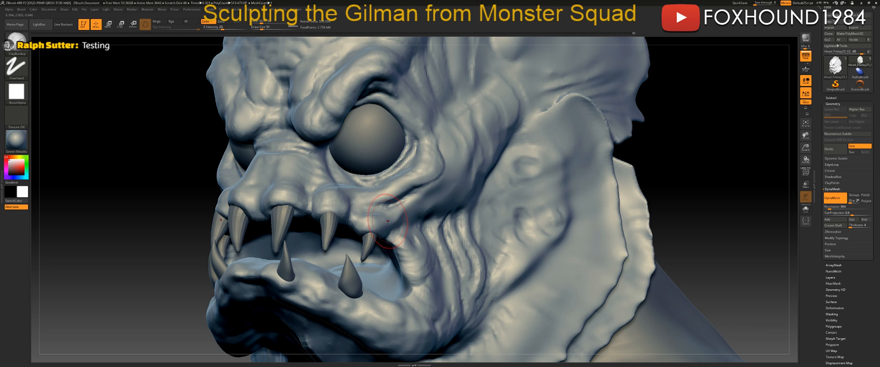
{"action": "key", "text": "space"}
{"action": "left_click", "coordinate": [383, 222]}
{"action": "left_click_drag", "start_coordinate": [394, 225], "coordinate": [431, 189]}
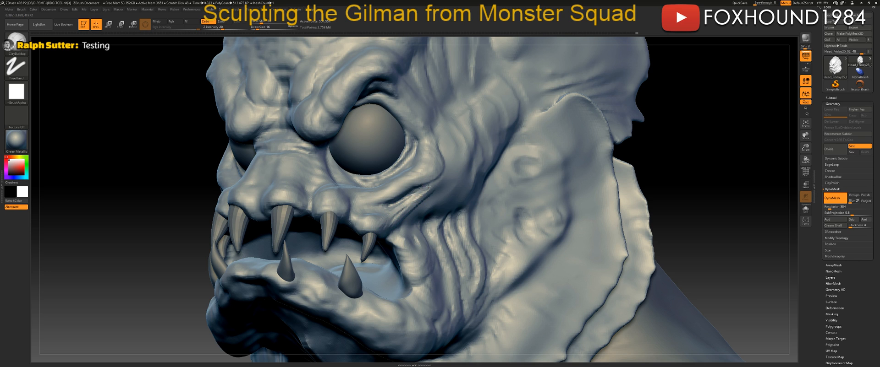
{"action": "key", "text": "shift"}
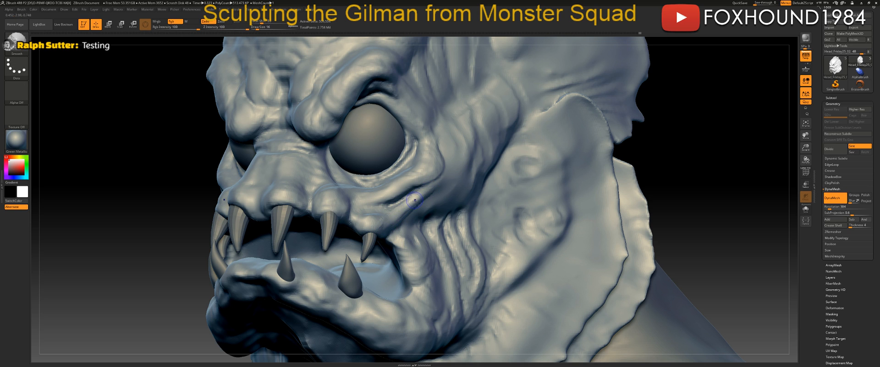
Build up the cheek fold below the eye at draw size 35 and carve the crease beside the upper lip bulge.
{"action": "left_click_drag", "start_coordinate": [692, 177], "coordinate": [554, 191]}
{"action": "left_click_drag", "start_coordinate": [626, 195], "coordinate": [541, 199]}
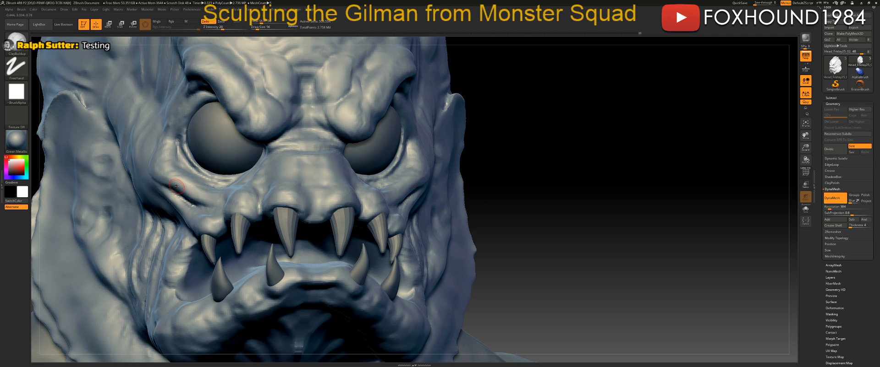
{"action": "key", "text": "space"}
{"action": "mouse_move", "coordinate": [178, 177]}
{"action": "left_mouse_down"}
{"action": "mouse_move", "coordinate": [161, 174]}
{"action": "mouse_move", "coordinate": [228, 207]}
{"action": "left_mouse_up"}
{"action": "left_click_drag", "start_coordinate": [619, 214], "coordinate": [654, 212]}
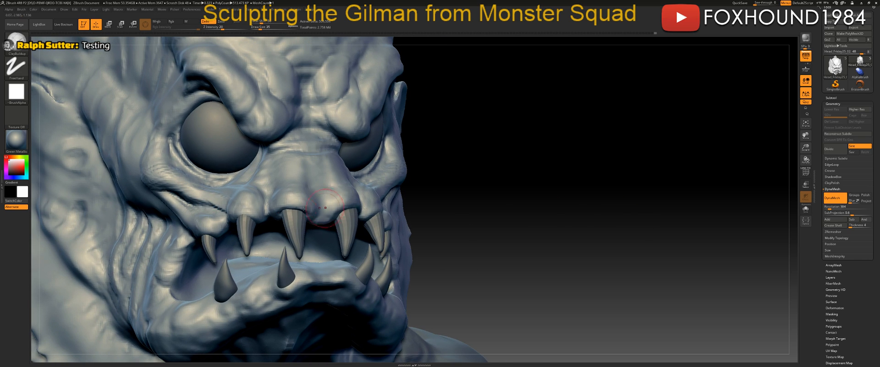
{"action": "left_click_drag", "start_coordinate": [217, 203], "coordinate": [235, 206], "text": "alt"}
{"action": "left_click_drag", "start_coordinate": [500, 201], "coordinate": [545, 203]}
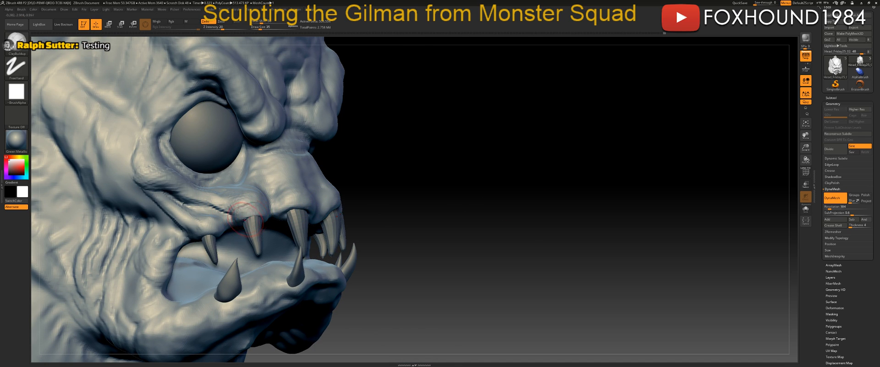
Refine the cheek fold between the eye and the upper lip with ClayBuildup at draw size 23 and smooth it.
{"action": "left_click_drag", "start_coordinate": [565, 212], "coordinate": [531, 212]}
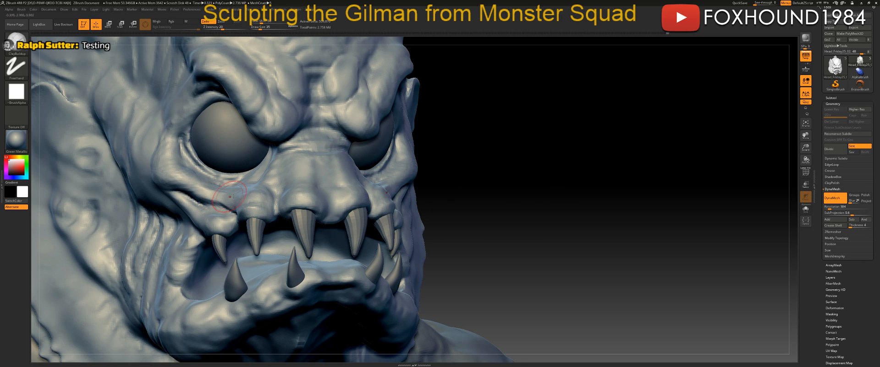
{"action": "key", "text": "space"}
{"action": "mouse_move", "coordinate": [263, 197]}
{"action": "left_mouse_down"}
{"action": "mouse_move", "coordinate": [238, 197]}
{"action": "mouse_move", "coordinate": [253, 198]}
{"action": "left_mouse_up"}
{"action": "left_click_drag", "start_coordinate": [536, 210], "coordinate": [451, 194]}
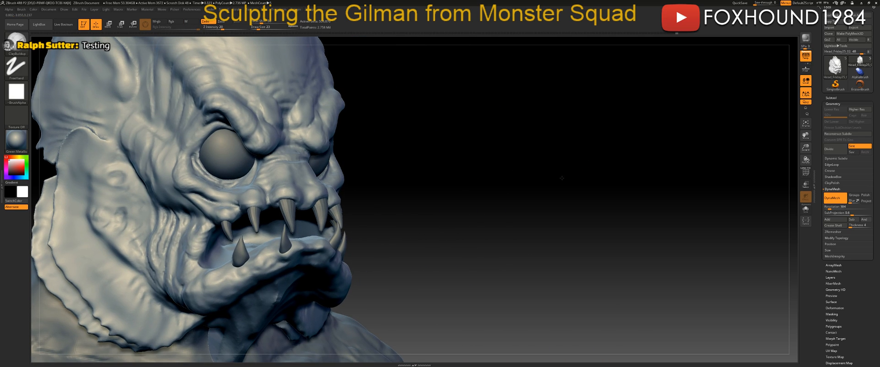
{"action": "mouse_move", "coordinate": [591, 191]}
{"action": "left_mouse_down"}
{"action": "mouse_move", "coordinate": [458, 188]}
{"action": "mouse_move", "coordinate": [565, 194]}
{"action": "left_mouse_up"}
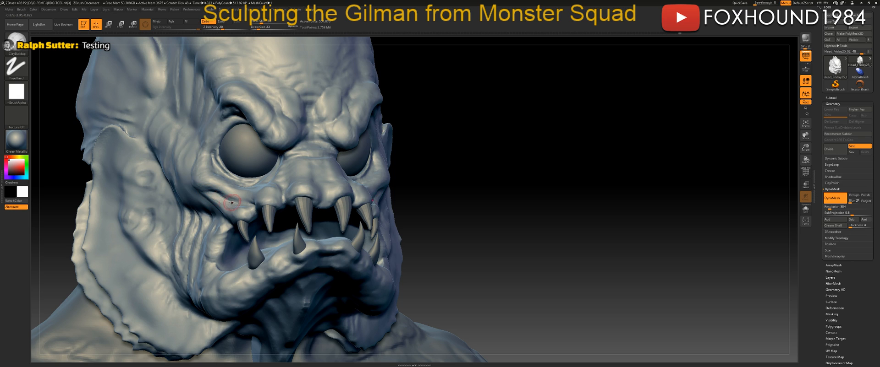
{"action": "key", "text": "shift"}
Sculpt wrinkle strokes down the temple from the brow to the outer eye corner and smooth them.
{"action": "left_click_drag", "start_coordinate": [536, 184], "coordinate": [361, 200]}
{"action": "left_click_drag", "start_coordinate": [605, 179], "coordinate": [659, 180]}
{"action": "mouse_move", "coordinate": [536, 182]}
{"action": "left_mouse_down"}
{"action": "mouse_move", "coordinate": [542, 194]}
{"action": "mouse_move", "coordinate": [577, 189]}
{"action": "mouse_move", "coordinate": [566, 233]}
{"action": "mouse_move", "coordinate": [584, 233]}
{"action": "left_mouse_up"}
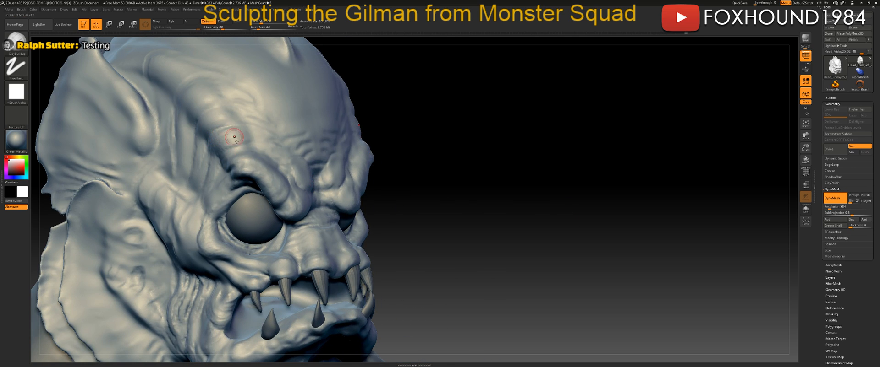
{"action": "left_click_drag", "start_coordinate": [510, 160], "coordinate": [522, 151]}
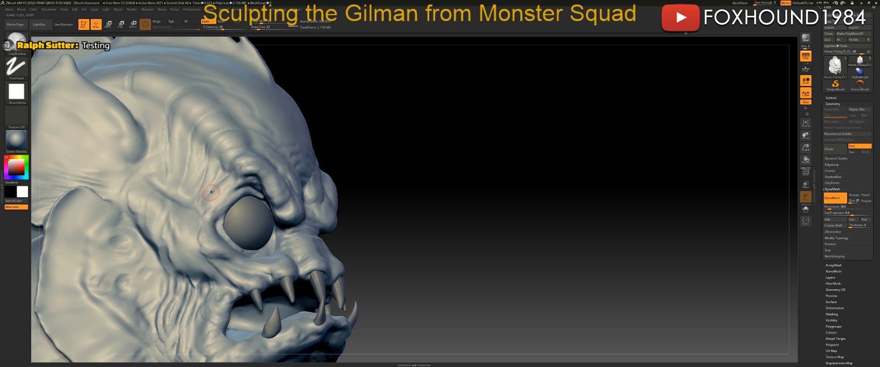
{"action": "left_click_drag", "start_coordinate": [239, 173], "coordinate": [213, 198]}
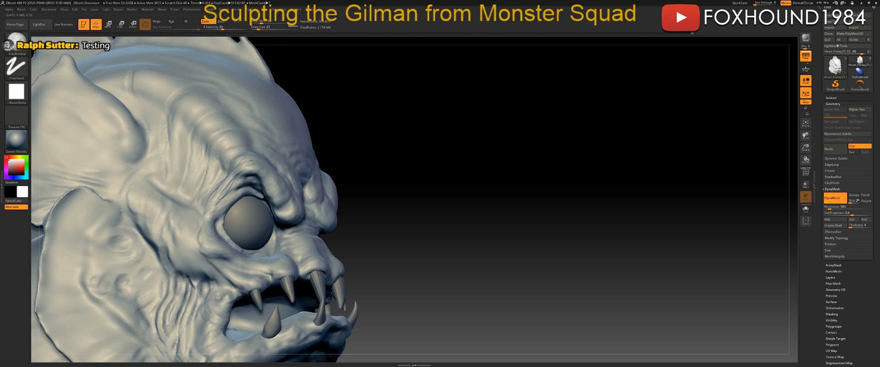
{"action": "left_click_drag", "start_coordinate": [251, 165], "coordinate": [231, 177]}
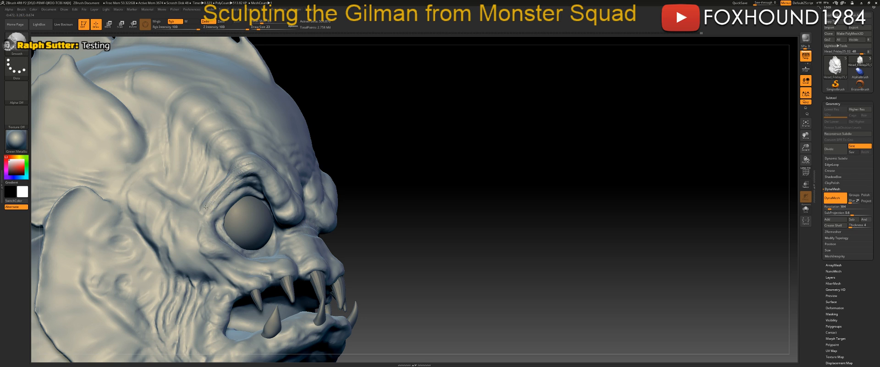
{"action": "key", "text": "shift"}
{"action": "key", "text": "shift"}
Build up a curved fold along the top of the brow above the eye with ClayBuildup at draw size 31.
{"action": "mouse_move", "coordinate": [435, 154]}
{"action": "left_mouse_down"}
{"action": "mouse_move", "coordinate": [636, 158]}
{"action": "mouse_move", "coordinate": [593, 163]}
{"action": "mouse_move", "coordinate": [568, 148]}
{"action": "left_mouse_up"}
{"action": "left_click_drag", "start_coordinate": [642, 186], "coordinate": [682, 194]}
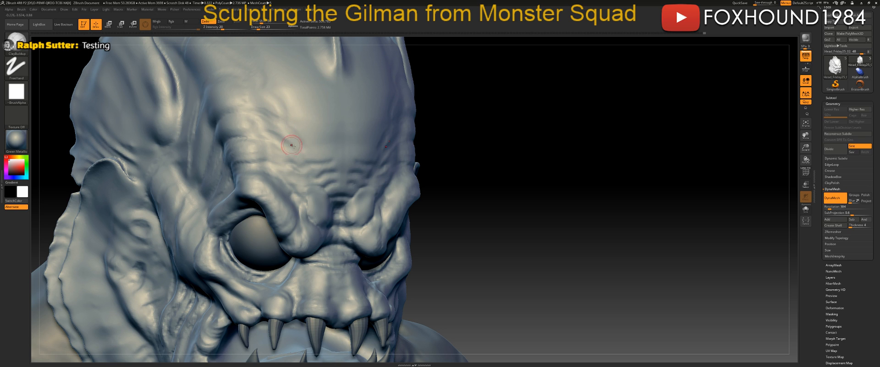
{"action": "left_click_drag", "start_coordinate": [568, 202], "coordinate": [593, 209]}
{"action": "left_click_drag", "start_coordinate": [577, 208], "coordinate": [322, 203]}
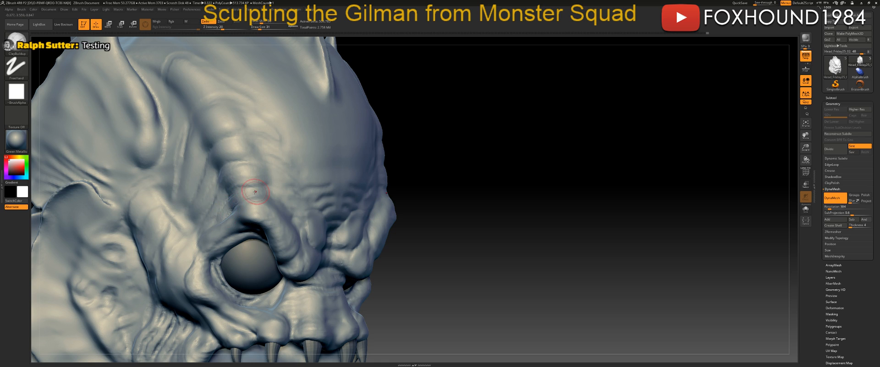
{"action": "left_click_drag", "start_coordinate": [266, 191], "coordinate": [269, 196]}
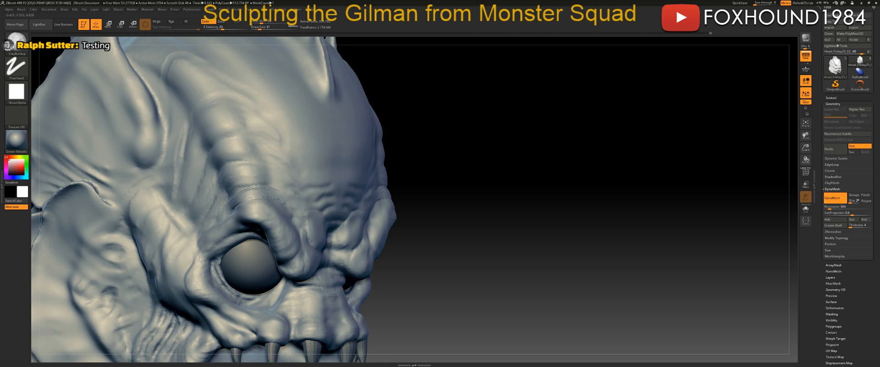
{"action": "left_click_drag", "start_coordinate": [276, 199], "coordinate": [296, 220]}
{"action": "left_click_drag", "start_coordinate": [272, 198], "coordinate": [295, 221]}
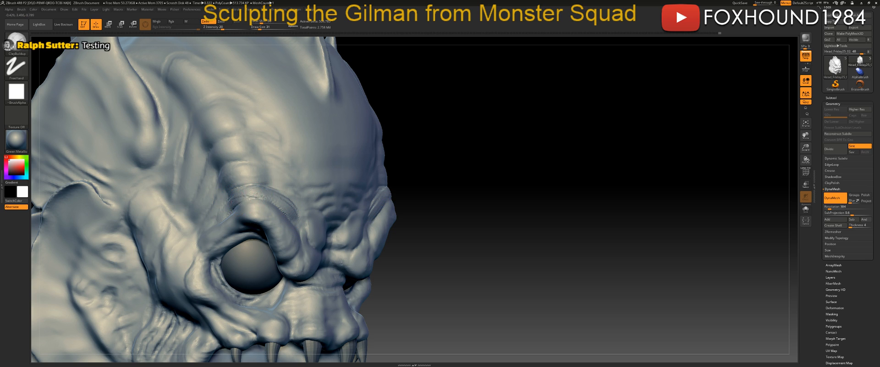
Sculpt stacked folds up the brow ridge above the eye with a larger ClayBuildup brush.
{"action": "left_click_drag", "start_coordinate": [245, 198], "coordinate": [239, 194]}
{"action": "mouse_move", "coordinate": [237, 185]}
{"action": "left_mouse_down"}
{"action": "mouse_move", "coordinate": [245, 190]}
{"action": "mouse_move", "coordinate": [247, 169]}
{"action": "mouse_move", "coordinate": [244, 178]}
{"action": "mouse_move", "coordinate": [274, 179]}
{"action": "mouse_move", "coordinate": [295, 197]}
{"action": "left_mouse_up"}
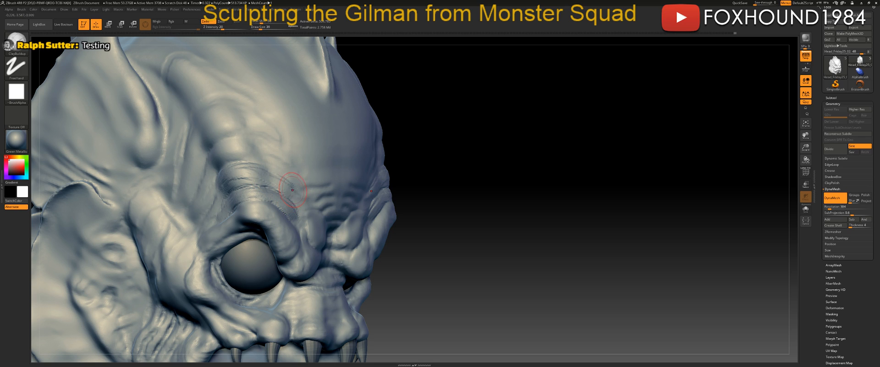
{"action": "left_click_drag", "start_coordinate": [503, 164], "coordinate": [523, 163]}
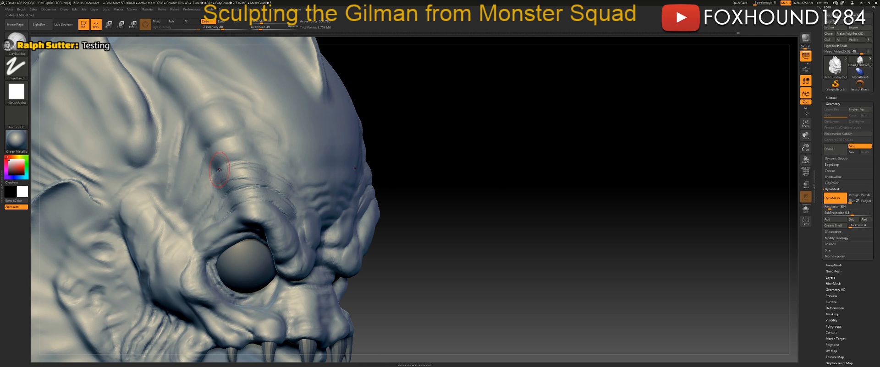
{"action": "mouse_move", "coordinate": [211, 159]}
{"action": "left_mouse_down"}
{"action": "mouse_move", "coordinate": [206, 191]}
{"action": "mouse_move", "coordinate": [250, 155]}
{"action": "mouse_move", "coordinate": [249, 162]}
{"action": "mouse_move", "coordinate": [247, 146]}
{"action": "mouse_move", "coordinate": [254, 161]}
{"action": "left_mouse_up"}
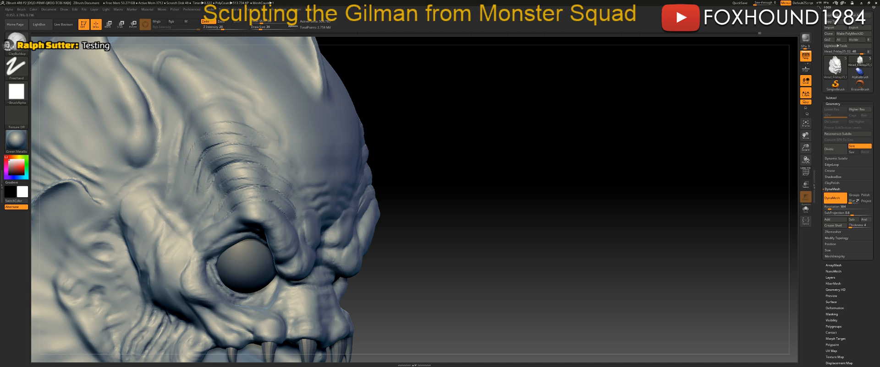
{"action": "left_click_drag", "start_coordinate": [185, 165], "coordinate": [177, 191]}
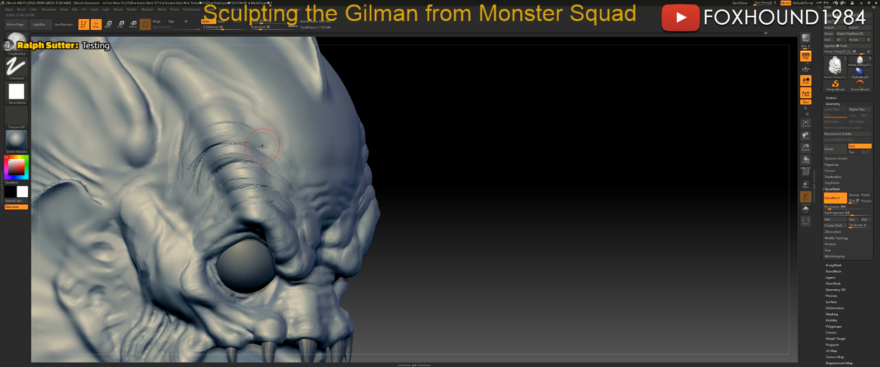
{"action": "mouse_move", "coordinate": [502, 142]}
{"action": "left_mouse_down"}
{"action": "mouse_move", "coordinate": [600, 152]}
{"action": "mouse_move", "coordinate": [607, 165]}
{"action": "mouse_move", "coordinate": [598, 143]}
{"action": "mouse_move", "coordinate": [571, 183]}
{"action": "mouse_move", "coordinate": [531, 179]}
{"action": "mouse_move", "coordinate": [580, 173]}
{"action": "left_mouse_up"}
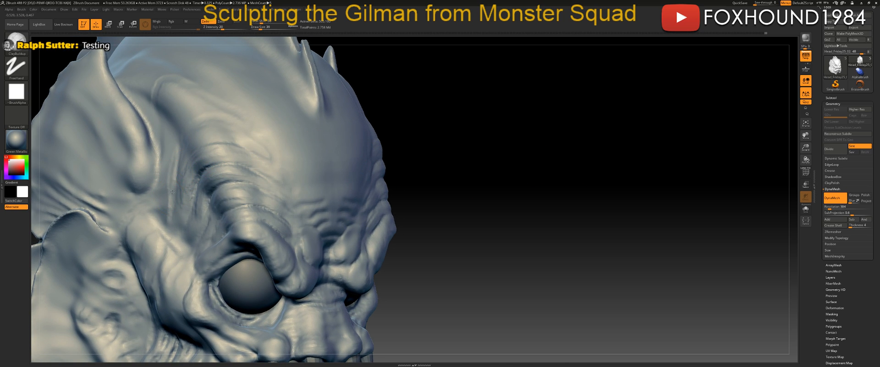
Extend the stacked folds over the upper end of the brow ridge and down its outer side toward the temple.
{"action": "left_click_drag", "start_coordinate": [189, 155], "coordinate": [208, 136]}
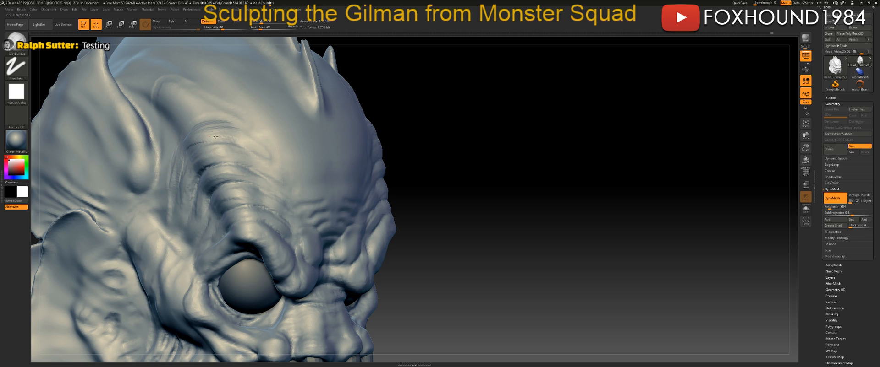
{"action": "mouse_move", "coordinate": [471, 128]}
{"action": "left_mouse_down"}
{"action": "mouse_move", "coordinate": [208, 129]}
{"action": "mouse_move", "coordinate": [171, 160]}
{"action": "left_mouse_up"}
{"action": "mouse_move", "coordinate": [202, 130]}
{"action": "left_mouse_down"}
{"action": "mouse_move", "coordinate": [176, 149]}
{"action": "mouse_move", "coordinate": [193, 155]}
{"action": "mouse_move", "coordinate": [167, 170]}
{"action": "left_mouse_up"}
{"action": "left_click_drag", "start_coordinate": [191, 140], "coordinate": [163, 185]}
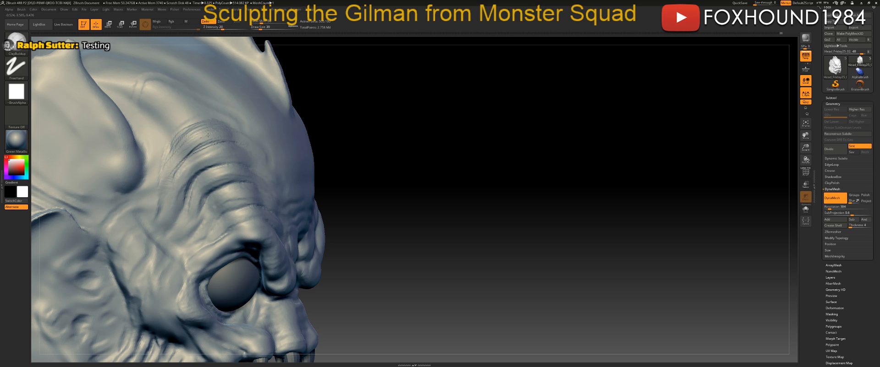
Blend the upper brow folds inward onto the forehead with ClayBuildup strokes and remesh the head.
{"action": "left_click_drag", "start_coordinate": [448, 148], "coordinate": [428, 149]}
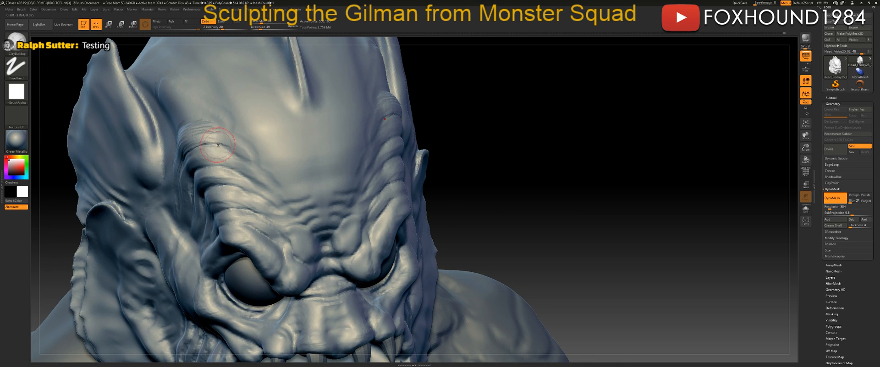
{"action": "left_click_drag", "start_coordinate": [237, 149], "coordinate": [240, 152]}
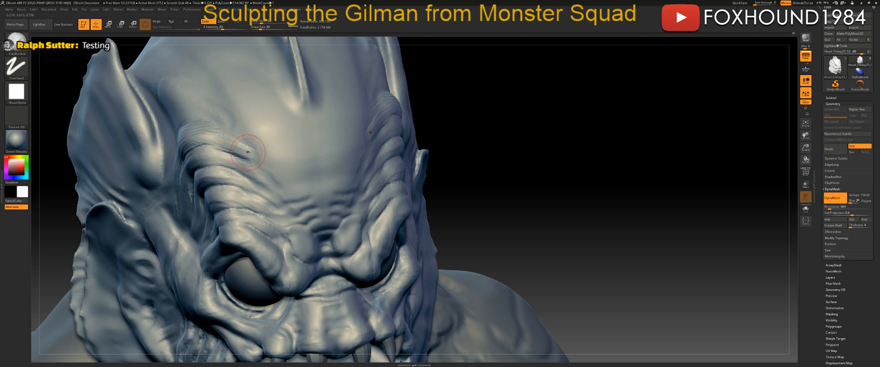
{"action": "key", "text": "ctrl"}
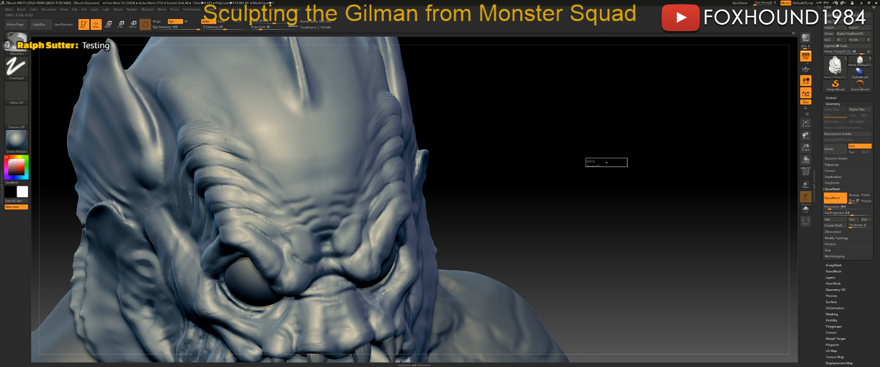
Sculpt downward wrinkle strokes on the temple behind the eye with ClayBuildup at draw size 27.
{"action": "mouse_move", "coordinate": [595, 181]}
{"action": "left_mouse_down"}
{"action": "mouse_move", "coordinate": [499, 217]}
{"action": "mouse_move", "coordinate": [581, 236]}
{"action": "mouse_move", "coordinate": [583, 191]}
{"action": "mouse_move", "coordinate": [501, 188]}
{"action": "left_mouse_up"}
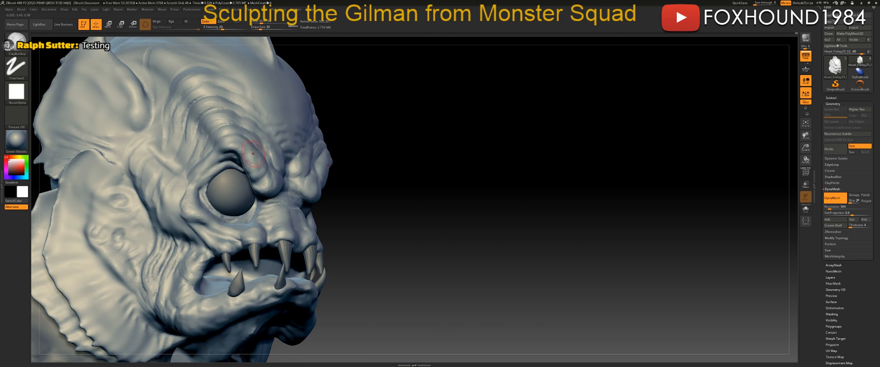
{"action": "left_click_drag", "start_coordinate": [456, 151], "coordinate": [214, 123]}
{"action": "mouse_move", "coordinate": [508, 157]}
{"action": "left_mouse_down"}
{"action": "mouse_move", "coordinate": [519, 156]}
{"action": "mouse_move", "coordinate": [473, 160]}
{"action": "mouse_move", "coordinate": [495, 189]}
{"action": "mouse_move", "coordinate": [530, 170]}
{"action": "mouse_move", "coordinate": [504, 178]}
{"action": "left_mouse_up"}
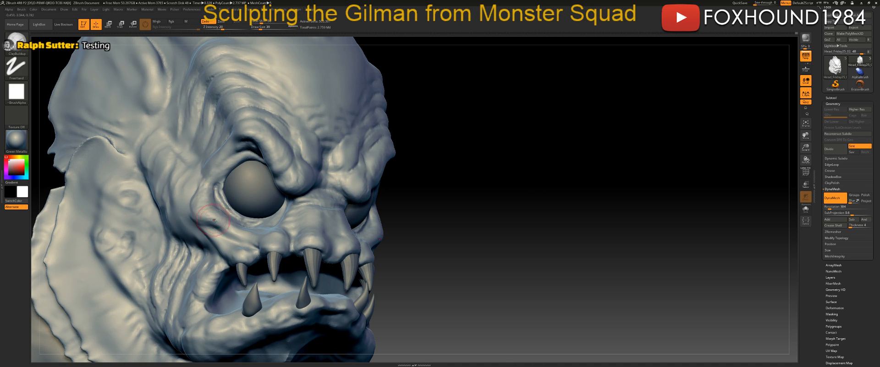
{"action": "left_click_drag", "start_coordinate": [486, 161], "coordinate": [522, 158]}
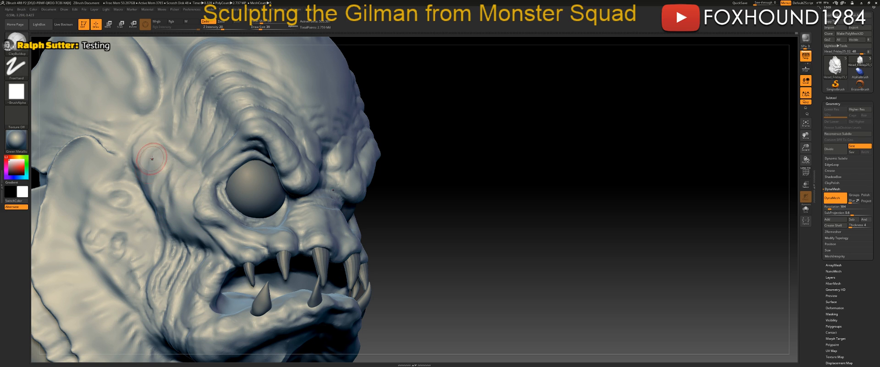
{"action": "mouse_move", "coordinate": [159, 147]}
{"action": "left_mouse_down"}
{"action": "mouse_move", "coordinate": [181, 159]}
{"action": "mouse_move", "coordinate": [197, 154]}
{"action": "mouse_move", "coordinate": [207, 120]}
{"action": "mouse_move", "coordinate": [166, 192]}
{"action": "mouse_move", "coordinate": [177, 168]}
{"action": "mouse_move", "coordinate": [180, 209]}
{"action": "left_mouse_up"}
{"action": "mouse_move", "coordinate": [185, 177]}
{"action": "left_mouse_down"}
{"action": "mouse_move", "coordinate": [171, 200]}
{"action": "mouse_move", "coordinate": [177, 209]}
{"action": "left_mouse_up"}
{"action": "left_click_drag", "start_coordinate": [187, 173], "coordinate": [177, 208]}
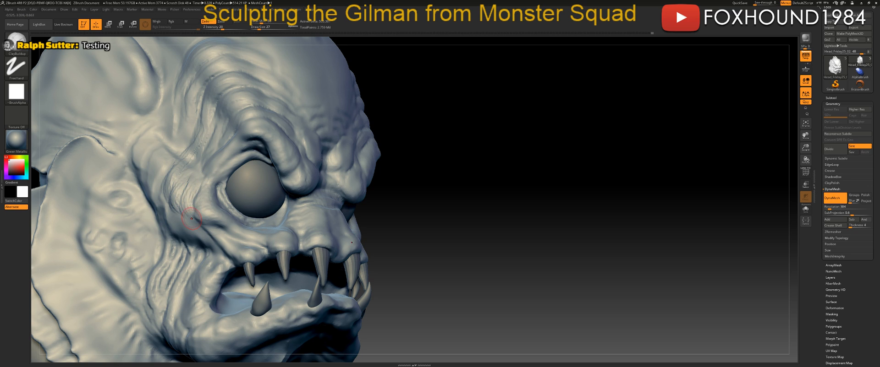
Add diagonal fold strokes on the cheekbone below and behind the outer eye corner.
{"action": "left_click_drag", "start_coordinate": [161, 208], "coordinate": [183, 244]}
{"action": "mouse_move", "coordinate": [179, 218]}
{"action": "left_mouse_down"}
{"action": "mouse_move", "coordinate": [186, 239]}
{"action": "mouse_move", "coordinate": [195, 235]}
{"action": "left_mouse_up"}
{"action": "left_click_drag", "start_coordinate": [165, 216], "coordinate": [179, 236]}
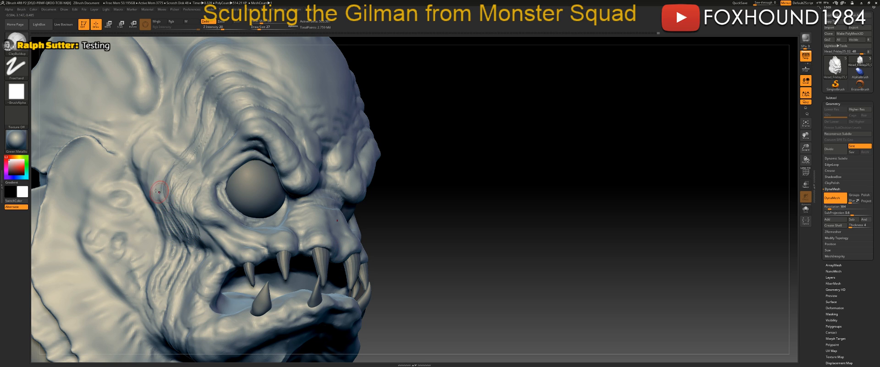
Resize the brush and build up ridge strokes on the upper cheekbone and temple in front of the ear frill.
{"action": "key", "text": "space"}
{"action": "mouse_move", "coordinate": [157, 188]}
{"action": "left_mouse_down"}
{"action": "mouse_move", "coordinate": [165, 213]}
{"action": "mouse_move", "coordinate": [176, 210]}
{"action": "mouse_move", "coordinate": [164, 183]}
{"action": "left_mouse_up"}
{"action": "mouse_move", "coordinate": [144, 149]}
{"action": "left_mouse_down"}
{"action": "mouse_move", "coordinate": [167, 164]}
{"action": "mouse_move", "coordinate": [171, 156]}
{"action": "left_mouse_up"}
{"action": "mouse_move", "coordinate": [162, 123]}
{"action": "left_mouse_down"}
{"action": "mouse_move", "coordinate": [173, 153]}
{"action": "mouse_move", "coordinate": [151, 156]}
{"action": "mouse_move", "coordinate": [144, 176]}
{"action": "left_mouse_up"}
{"action": "mouse_move", "coordinate": [153, 136]}
{"action": "left_mouse_down"}
{"action": "mouse_move", "coordinate": [138, 179]}
{"action": "mouse_move", "coordinate": [146, 172]}
{"action": "left_mouse_up"}
{"action": "mouse_move", "coordinate": [177, 142]}
{"action": "left_mouse_down"}
{"action": "mouse_move", "coordinate": [161, 184]}
{"action": "mouse_move", "coordinate": [169, 170]}
{"action": "left_mouse_up"}
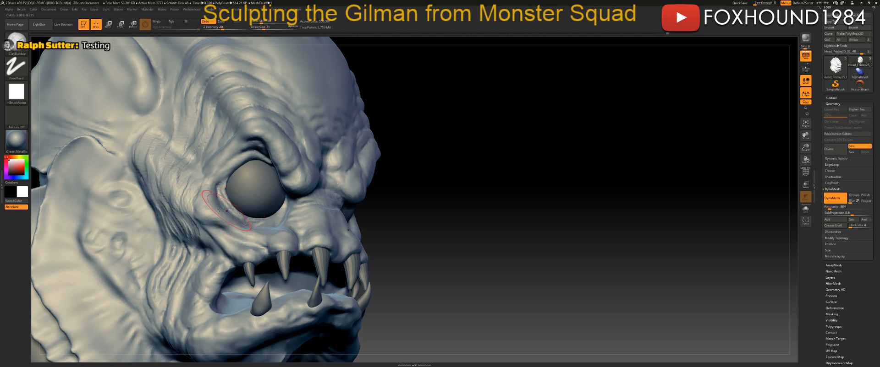
Reinforce the diagonal cheekbone folds running toward the mouth corner with ClayBuildup at draw size 35.
{"action": "key", "text": "space"}
{"action": "left_click_drag", "start_coordinate": [207, 212], "coordinate": [202, 212]}
{"action": "left_click_drag", "start_coordinate": [144, 189], "coordinate": [172, 233]}
{"action": "left_click_drag", "start_coordinate": [162, 207], "coordinate": [206, 253]}
Enlarge the brush to draw size 97 and smooth the temple between the cheekbone and the brow ridge.
{"action": "key", "text": "space"}
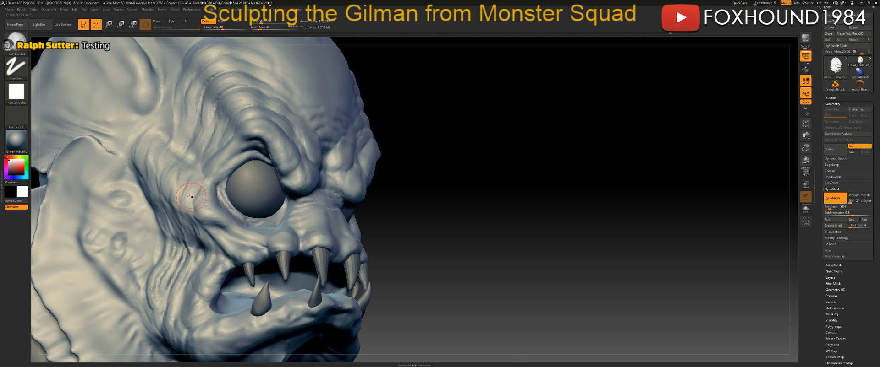
{"action": "key", "text": "space"}
{"action": "left_click_drag", "start_coordinate": [177, 199], "coordinate": [181, 200]}
{"action": "mouse_move", "coordinate": [163, 177]}
{"action": "left_mouse_down", "text": "shift"}
{"action": "mouse_move", "coordinate": [169, 186]}
{"action": "mouse_move", "coordinate": [175, 178]}
{"action": "left_mouse_up", "text": "shift"}
{"action": "mouse_move", "coordinate": [176, 147]}
{"action": "left_mouse_down", "text": "shift"}
{"action": "mouse_move", "coordinate": [167, 133]}
{"action": "mouse_move", "coordinate": [182, 119]}
{"action": "left_mouse_up", "text": "shift"}
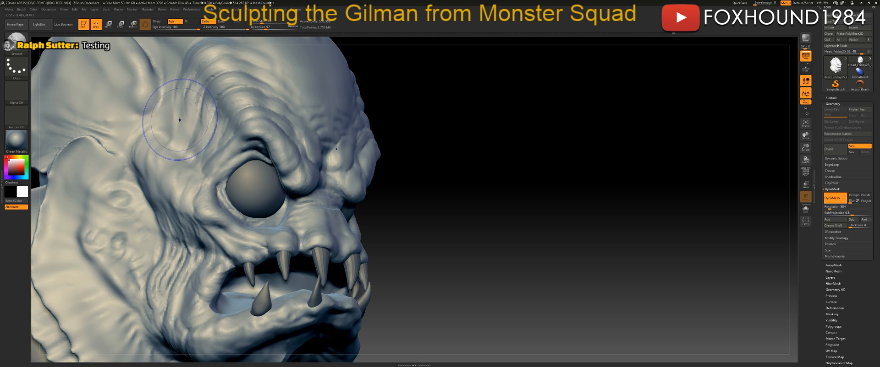
Reshape the cheek folds behind the eye and mouth corner with the Move brush at draw size 104.
{"action": "left_click_drag", "start_coordinate": [596, 146], "coordinate": [564, 151]}
{"action": "left_click_drag", "start_coordinate": [629, 188], "coordinate": [609, 184]}
{"action": "key", "text": "space"}
{"action": "left_click_drag", "start_coordinate": [341, 177], "coordinate": [320, 179]}
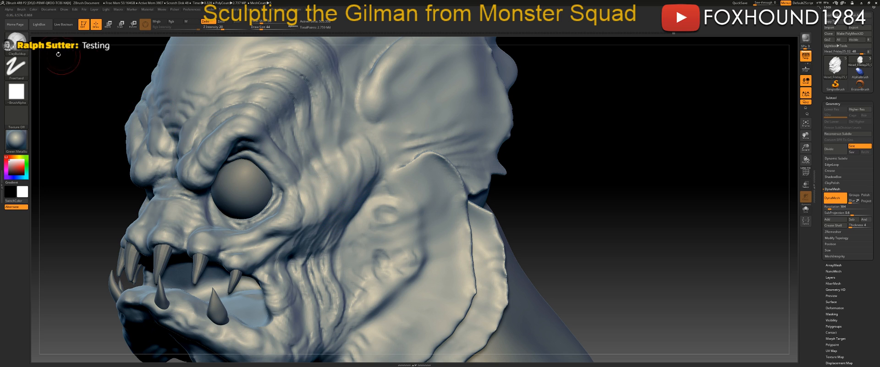
{"action": "key", "text": "b"}
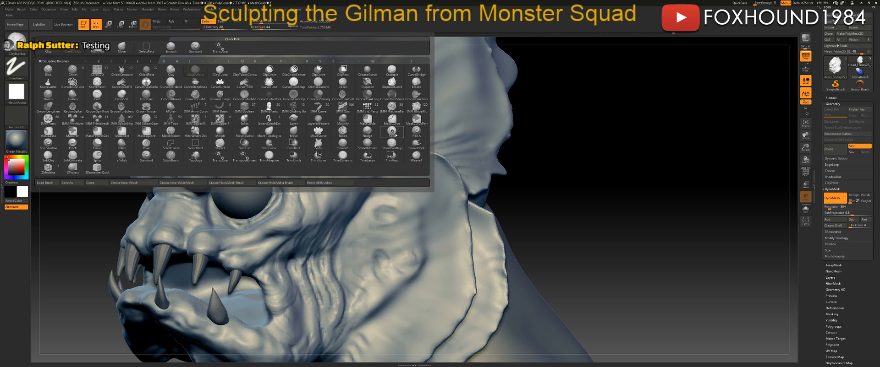
{"action": "left_click", "coordinate": [298, 134]}
{"action": "key", "text": "space"}
{"action": "left_click_drag", "start_coordinate": [384, 193], "coordinate": [404, 193]}
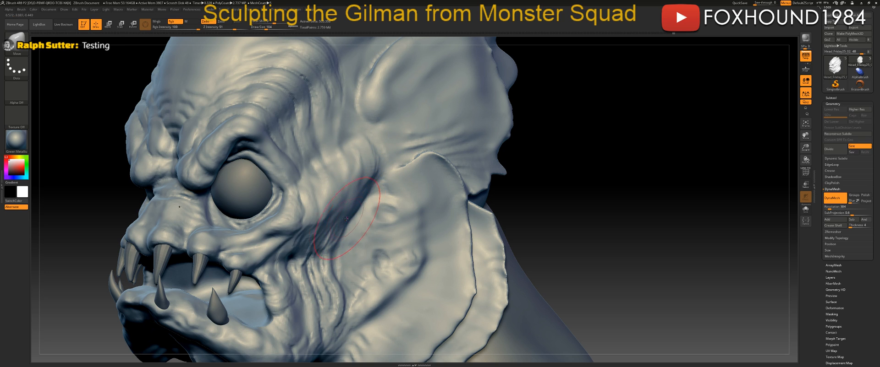
{"action": "key", "text": "space"}
{"action": "mouse_move", "coordinate": [321, 227]}
{"action": "left_mouse_down"}
{"action": "mouse_move", "coordinate": [298, 229]}
{"action": "mouse_move", "coordinate": [302, 215]}
{"action": "mouse_move", "coordinate": [352, 224]}
{"action": "mouse_move", "coordinate": [339, 214]}
{"action": "mouse_move", "coordinate": [360, 213]}
{"action": "left_mouse_up"}
{"action": "mouse_move", "coordinate": [338, 265]}
{"action": "left_mouse_down"}
{"action": "mouse_move", "coordinate": [315, 272]}
{"action": "mouse_move", "coordinate": [354, 294]}
{"action": "mouse_move", "coordinate": [355, 309]}
{"action": "mouse_move", "coordinate": [334, 329]}
{"action": "mouse_move", "coordinate": [331, 321]}
{"action": "left_mouse_up"}
{"action": "left_click_drag", "start_coordinate": [281, 311], "coordinate": [272, 310]}
Set the draw size to 149 and switch back to the ClayBuildup brush for the forehead.
{"action": "mouse_move", "coordinate": [458, 262]}
{"action": "left_mouse_down"}
{"action": "mouse_move", "coordinate": [561, 344]}
{"action": "mouse_move", "coordinate": [588, 229]}
{"action": "mouse_move", "coordinate": [654, 230]}
{"action": "mouse_move", "coordinate": [595, 226]}
{"action": "mouse_move", "coordinate": [620, 225]}
{"action": "mouse_move", "coordinate": [418, 253]}
{"action": "left_mouse_up"}
{"action": "mouse_move", "coordinate": [539, 246]}
{"action": "left_mouse_down", "text": "alt"}
{"action": "mouse_move", "coordinate": [540, 228]}
{"action": "mouse_move", "coordinate": [566, 262]}
{"action": "left_mouse_up", "text": "alt"}
{"action": "key", "text": "space"}
{"action": "left_click_drag", "start_coordinate": [228, 159], "coordinate": [236, 160]}
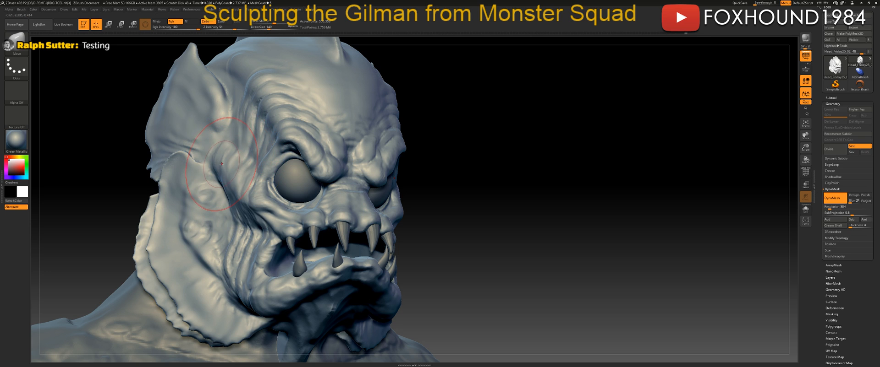
{"action": "mouse_move", "coordinate": [523, 150]}
{"action": "left_mouse_down"}
{"action": "mouse_move", "coordinate": [505, 150]}
{"action": "mouse_move", "coordinate": [520, 155]}
{"action": "mouse_move", "coordinate": [558, 140]}
{"action": "mouse_move", "coordinate": [534, 133]}
{"action": "mouse_move", "coordinate": [541, 159]}
{"action": "left_mouse_up"}
{"action": "left_click", "coordinate": [15, 42]}
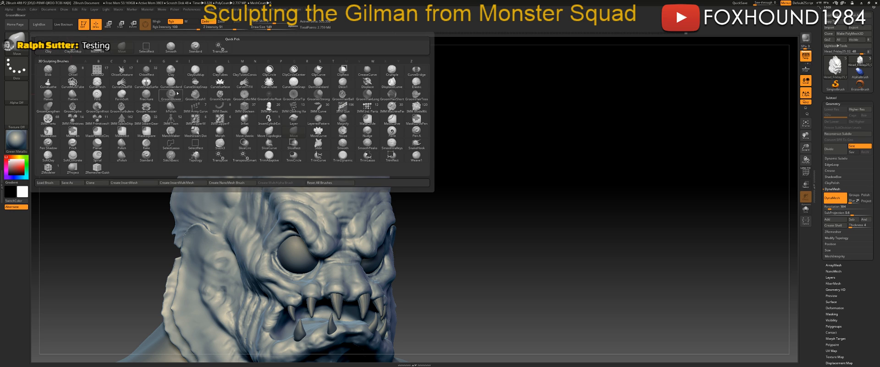
{"action": "left_click", "coordinate": [195, 72]}
{"action": "left_click_drag", "start_coordinate": [519, 147], "coordinate": [403, 147]}
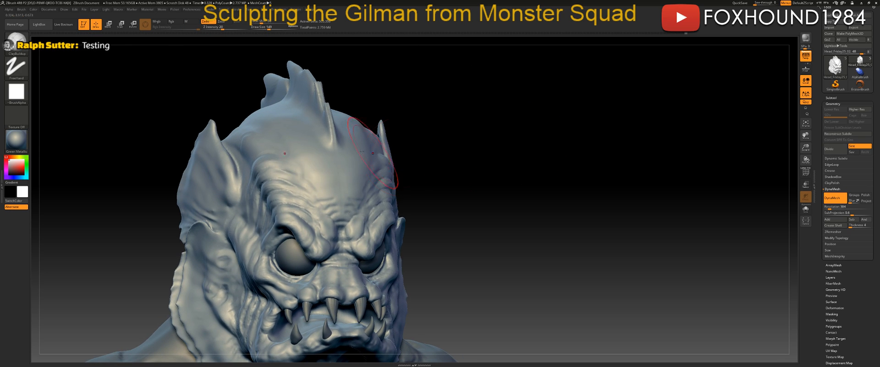
Set the draw size to 27 and sculpt a wavy raised line down both sides of the forehead with ClayBuildup.
{"action": "key", "text": "space"}
{"action": "left_click_drag", "start_coordinate": [284, 131], "coordinate": [275, 129]}
{"action": "left_click_drag", "start_coordinate": [495, 117], "coordinate": [447, 117]}
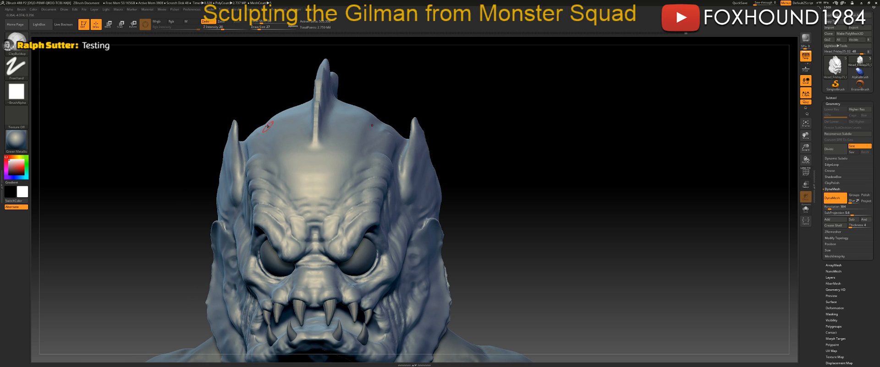
{"action": "left_click_drag", "start_coordinate": [239, 116], "coordinate": [261, 135]}
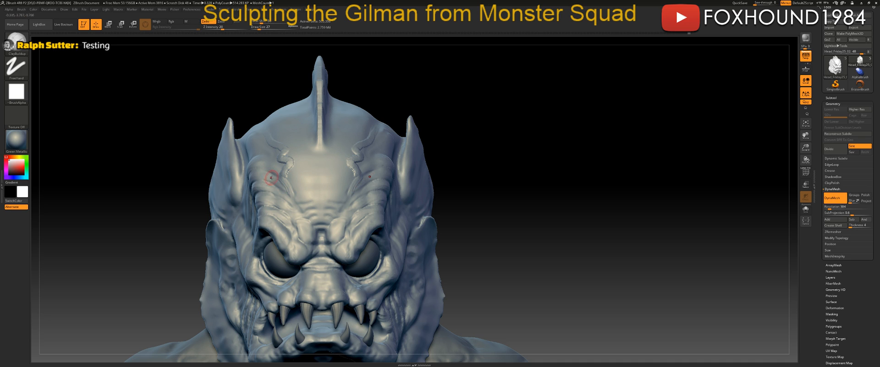
{"action": "mouse_move", "coordinate": [493, 123]}
{"action": "left_mouse_down"}
{"action": "mouse_move", "coordinate": [509, 130]}
{"action": "mouse_move", "coordinate": [312, 146]}
{"action": "left_mouse_up"}
{"action": "mouse_move", "coordinate": [461, 132]}
{"action": "left_mouse_down"}
{"action": "mouse_move", "coordinate": [517, 139]}
{"action": "mouse_move", "coordinate": [407, 131]}
{"action": "left_mouse_up"}
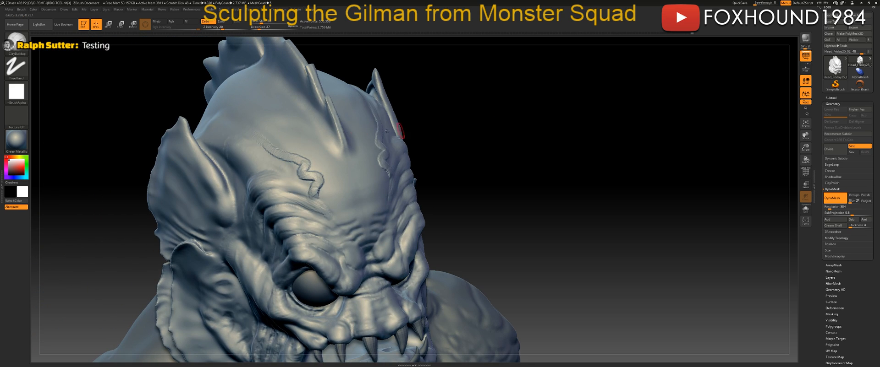
Enlarge the brush to draw size 56 and build long folds from the wavy forehead line back over the temple.
{"action": "key", "text": "space"}
{"action": "left_click_drag", "start_coordinate": [251, 147], "coordinate": [254, 147]}
{"action": "left_click_drag", "start_coordinate": [427, 126], "coordinate": [502, 120]}
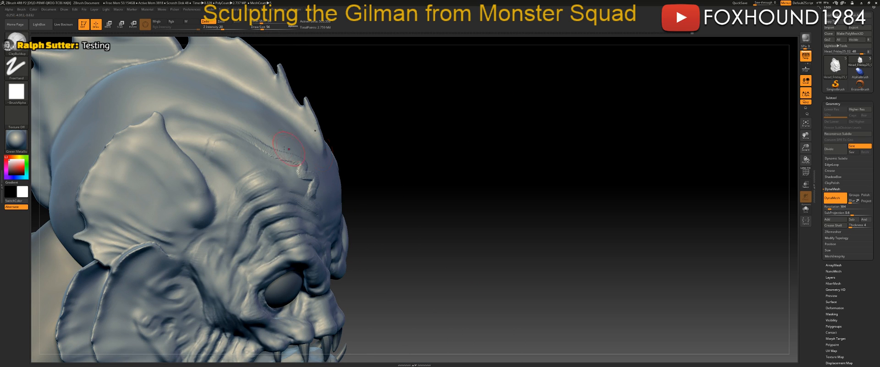
{"action": "mouse_move", "coordinate": [183, 132]}
{"action": "left_mouse_down"}
{"action": "mouse_move", "coordinate": [212, 134]}
{"action": "mouse_move", "coordinate": [202, 137]}
{"action": "mouse_move", "coordinate": [213, 148]}
{"action": "mouse_move", "coordinate": [239, 142]}
{"action": "mouse_move", "coordinate": [222, 155]}
{"action": "mouse_move", "coordinate": [254, 156]}
{"action": "mouse_move", "coordinate": [233, 167]}
{"action": "mouse_move", "coordinate": [276, 168]}
{"action": "mouse_move", "coordinate": [256, 167]}
{"action": "left_mouse_up"}
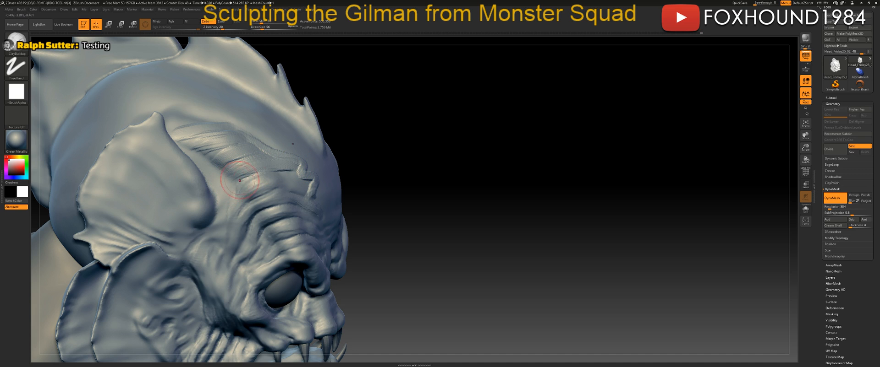
{"action": "left_click_drag", "start_coordinate": [264, 185], "coordinate": [280, 182]}
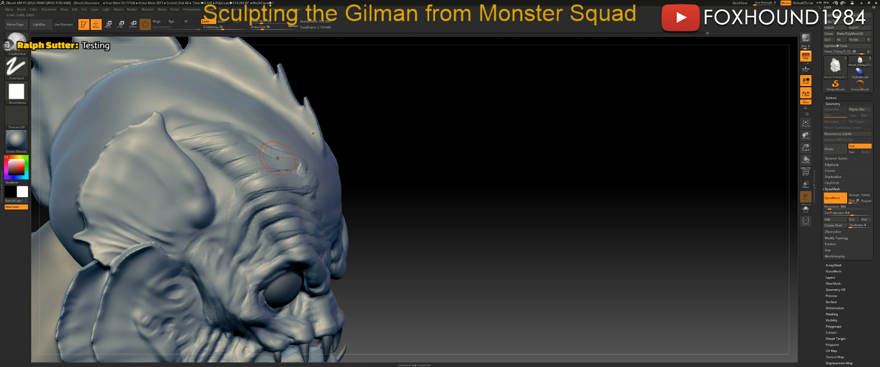
{"action": "left_click_drag", "start_coordinate": [490, 166], "coordinate": [371, 171]}
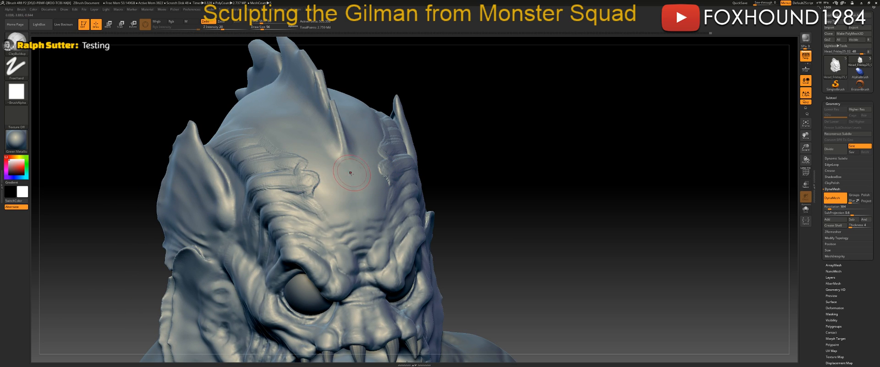
Add further folds down the temple between the ear fin and the brow, and set the draw size to 35.
{"action": "mouse_move", "coordinate": [533, 148]}
{"action": "left_mouse_down"}
{"action": "mouse_move", "coordinate": [542, 144]}
{"action": "mouse_move", "coordinate": [532, 145]}
{"action": "left_mouse_up"}
{"action": "mouse_move", "coordinate": [201, 161]}
{"action": "left_mouse_down"}
{"action": "mouse_move", "coordinate": [222, 168]}
{"action": "mouse_move", "coordinate": [234, 156]}
{"action": "mouse_move", "coordinate": [243, 165]}
{"action": "mouse_move", "coordinate": [229, 153]}
{"action": "mouse_move", "coordinate": [232, 165]}
{"action": "mouse_move", "coordinate": [214, 158]}
{"action": "left_mouse_up"}
{"action": "left_click_drag", "start_coordinate": [225, 204], "coordinate": [218, 225]}
{"action": "mouse_move", "coordinate": [229, 193]}
{"action": "left_mouse_down"}
{"action": "mouse_move", "coordinate": [219, 221]}
{"action": "mouse_move", "coordinate": [243, 250]}
{"action": "left_mouse_up"}
{"action": "mouse_move", "coordinate": [548, 198]}
{"action": "left_mouse_down"}
{"action": "mouse_move", "coordinate": [611, 171]}
{"action": "mouse_move", "coordinate": [626, 180]}
{"action": "mouse_move", "coordinate": [627, 143]}
{"action": "mouse_move", "coordinate": [636, 165]}
{"action": "mouse_move", "coordinate": [626, 147]}
{"action": "mouse_move", "coordinate": [642, 156]}
{"action": "mouse_move", "coordinate": [589, 150]}
{"action": "left_mouse_up"}
{"action": "key", "text": "ctrl"}
{"action": "key", "text": "space"}
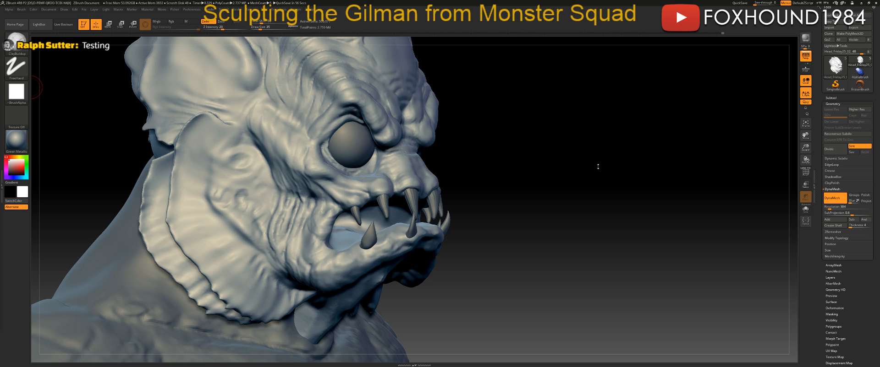
{"action": "mouse_move", "coordinate": [624, 167]}
{"action": "left_mouse_down"}
{"action": "mouse_move", "coordinate": [636, 168]}
{"action": "mouse_move", "coordinate": [636, 182]}
{"action": "mouse_move", "coordinate": [601, 179]}
{"action": "mouse_move", "coordinate": [613, 180]}
{"action": "left_mouse_up"}
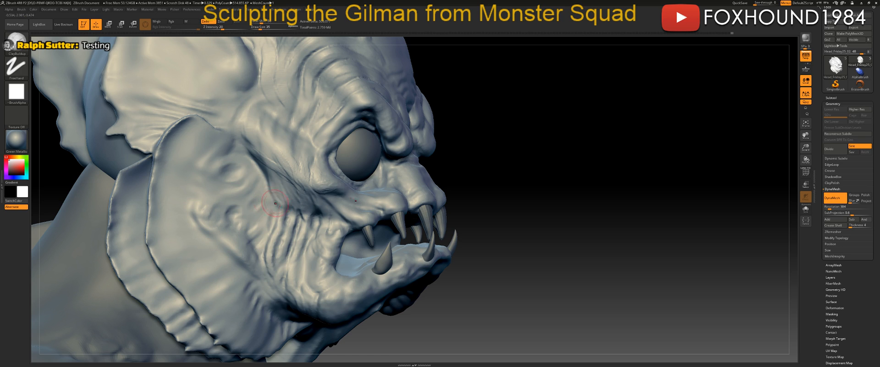
Sculpt vertical folds into the cheek behind the mouth corner at draw size 29 and smooth them.
{"action": "key", "text": "space"}
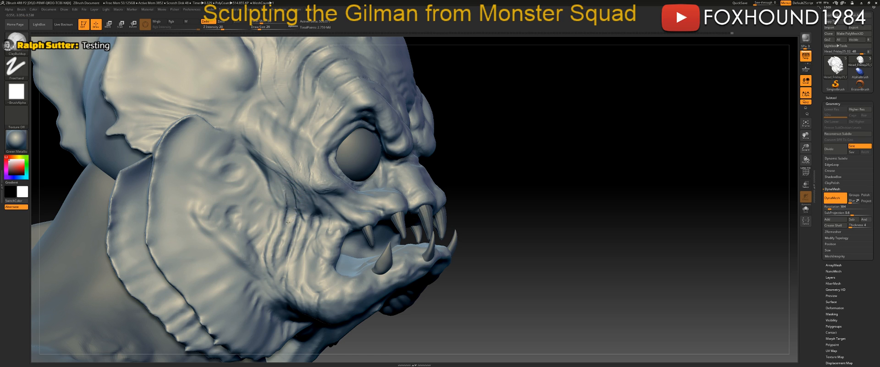
{"action": "mouse_move", "coordinate": [305, 200]}
{"action": "left_mouse_down"}
{"action": "mouse_move", "coordinate": [308, 228]}
{"action": "mouse_move", "coordinate": [298, 241]}
{"action": "left_mouse_up"}
{"action": "left_click_drag", "start_coordinate": [299, 204], "coordinate": [292, 250]}
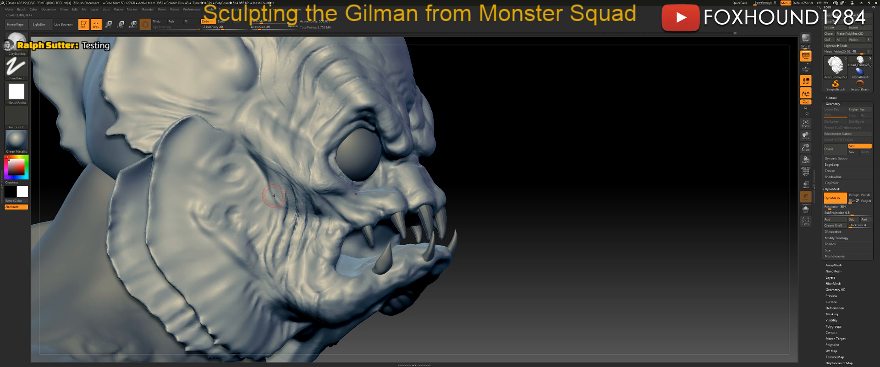
{"action": "mouse_move", "coordinate": [274, 180]}
{"action": "left_mouse_down"}
{"action": "mouse_move", "coordinate": [278, 206]}
{"action": "mouse_move", "coordinate": [259, 227]}
{"action": "mouse_move", "coordinate": [257, 249]}
{"action": "left_mouse_up"}
{"action": "left_click_drag", "start_coordinate": [265, 204], "coordinate": [255, 265]}
{"action": "left_click_drag", "start_coordinate": [264, 222], "coordinate": [260, 266]}
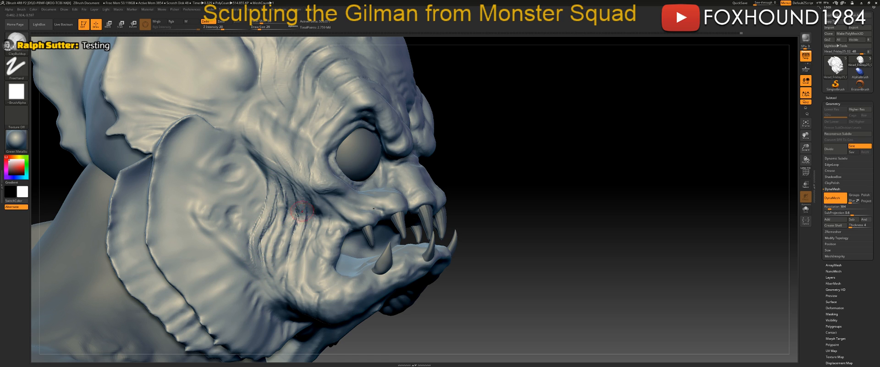
{"action": "left_click_drag", "start_coordinate": [572, 167], "coordinate": [593, 171], "text": "ctrl"}
{"action": "mouse_move", "coordinate": [272, 163]}
{"action": "left_mouse_down", "text": "shift"}
{"action": "mouse_move", "coordinate": [302, 191]}
{"action": "mouse_move", "coordinate": [295, 227]}
{"action": "mouse_move", "coordinate": [279, 198]}
{"action": "mouse_move", "coordinate": [270, 219]}
{"action": "mouse_move", "coordinate": [271, 251]}
{"action": "mouse_move", "coordinate": [279, 251]}
{"action": "mouse_move", "coordinate": [266, 280]}
{"action": "left_mouse_up", "text": "shift"}
{"action": "left_click_drag", "start_coordinate": [577, 175], "coordinate": [573, 172]}
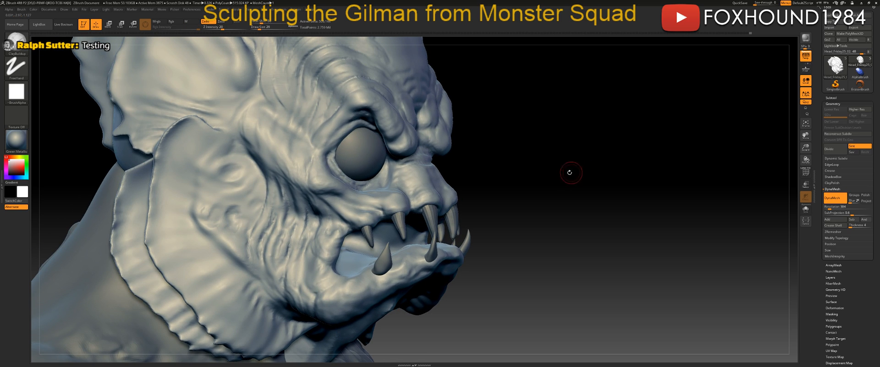
Reduce the draw size to 18 and draw the first thin branching ridges on the cheek in front of the gill frill.
{"action": "key", "text": "space"}
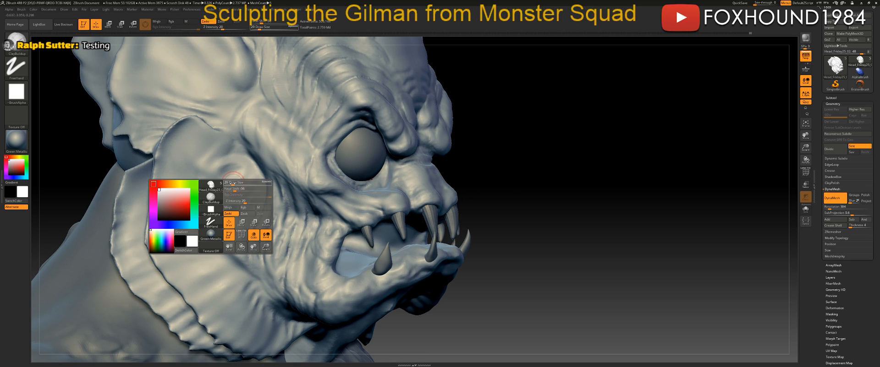
{"action": "left_click_drag", "start_coordinate": [230, 184], "coordinate": [234, 195]}
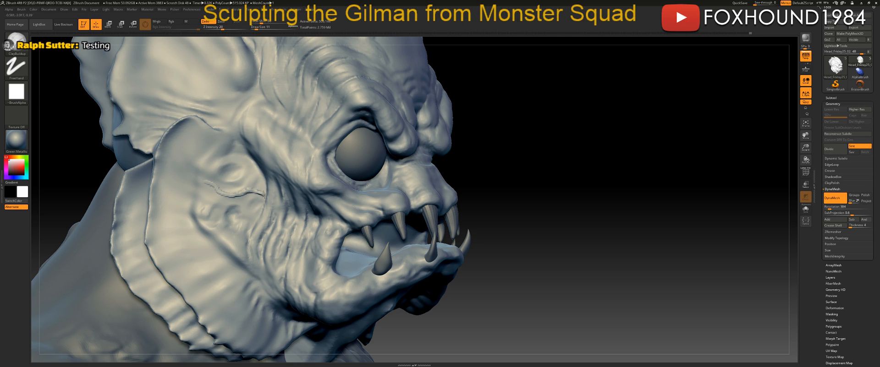
{"action": "key", "text": "space"}
{"action": "mouse_move", "coordinate": [246, 191]}
{"action": "left_mouse_down"}
{"action": "mouse_move", "coordinate": [262, 176]}
{"action": "mouse_move", "coordinate": [263, 198]}
{"action": "left_mouse_up"}
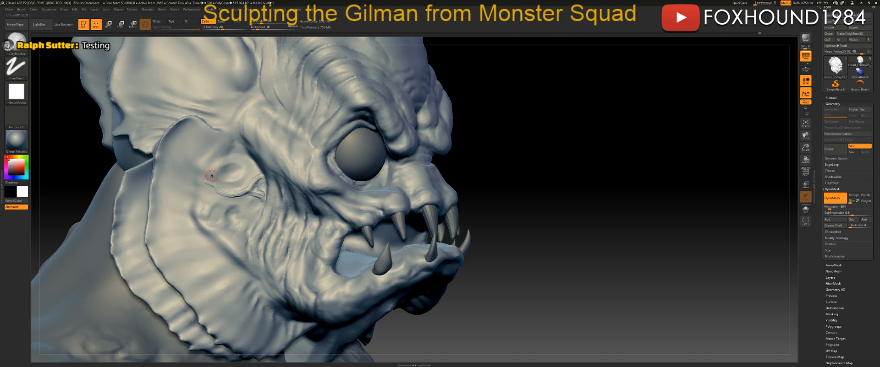
{"action": "mouse_move", "coordinate": [219, 163]}
{"action": "left_mouse_down"}
{"action": "mouse_move", "coordinate": [255, 162]}
{"action": "mouse_move", "coordinate": [242, 171]}
{"action": "mouse_move", "coordinate": [250, 180]}
{"action": "mouse_move", "coordinate": [212, 185]}
{"action": "left_mouse_up"}
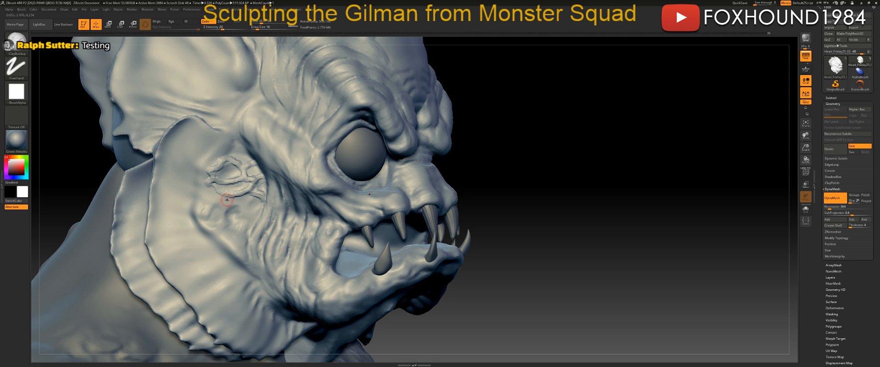
Extend the branching ridges up toward the ear fin and down the cheek in front of the frill.
{"action": "mouse_move", "coordinate": [232, 203]}
{"action": "left_mouse_down"}
{"action": "mouse_move", "coordinate": [247, 217]}
{"action": "mouse_move", "coordinate": [260, 203]}
{"action": "mouse_move", "coordinate": [261, 215]}
{"action": "left_mouse_up"}
{"action": "mouse_move", "coordinate": [219, 187]}
{"action": "left_mouse_down"}
{"action": "mouse_move", "coordinate": [245, 185]}
{"action": "mouse_move", "coordinate": [238, 169]}
{"action": "mouse_move", "coordinate": [246, 165]}
{"action": "mouse_move", "coordinate": [232, 159]}
{"action": "mouse_move", "coordinate": [246, 160]}
{"action": "mouse_move", "coordinate": [215, 147]}
{"action": "mouse_move", "coordinate": [240, 126]}
{"action": "left_mouse_up"}
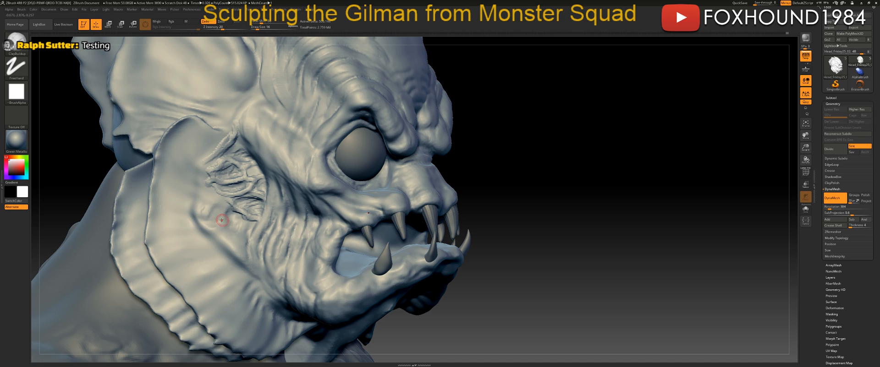
{"action": "mouse_move", "coordinate": [214, 230]}
{"action": "left_mouse_down"}
{"action": "mouse_move", "coordinate": [249, 230]}
{"action": "mouse_move", "coordinate": [216, 225]}
{"action": "mouse_move", "coordinate": [235, 217]}
{"action": "mouse_move", "coordinate": [230, 224]}
{"action": "mouse_move", "coordinate": [258, 220]}
{"action": "left_mouse_up"}
{"action": "left_click_drag", "start_coordinate": [588, 192], "coordinate": [630, 193], "text": "alt"}
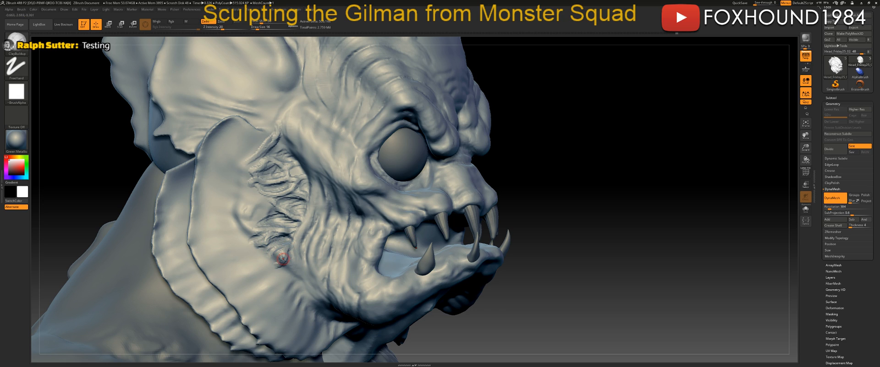
{"action": "left_click_drag", "start_coordinate": [556, 188], "coordinate": [604, 208]}
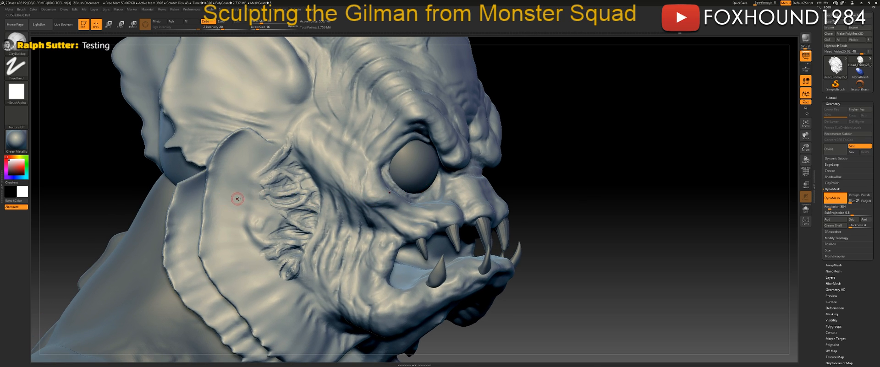
Widen the branching ridge network back toward the frill and connect its strands along the rear edge.
{"action": "left_click_drag", "start_coordinate": [260, 202], "coordinate": [248, 225]}
{"action": "left_click_drag", "start_coordinate": [250, 248], "coordinate": [263, 249]}
{"action": "left_click_drag", "start_coordinate": [256, 224], "coordinate": [268, 211]}
{"action": "mouse_move", "coordinate": [271, 216]}
{"action": "left_mouse_down"}
{"action": "mouse_move", "coordinate": [255, 224]}
{"action": "mouse_move", "coordinate": [266, 203]}
{"action": "left_mouse_up"}
{"action": "mouse_move", "coordinate": [255, 229]}
{"action": "left_mouse_down"}
{"action": "mouse_move", "coordinate": [273, 214]}
{"action": "mouse_move", "coordinate": [290, 227]}
{"action": "mouse_move", "coordinate": [281, 221]}
{"action": "left_mouse_up"}
{"action": "left_click_drag", "start_coordinate": [642, 182], "coordinate": [640, 199], "text": "alt"}
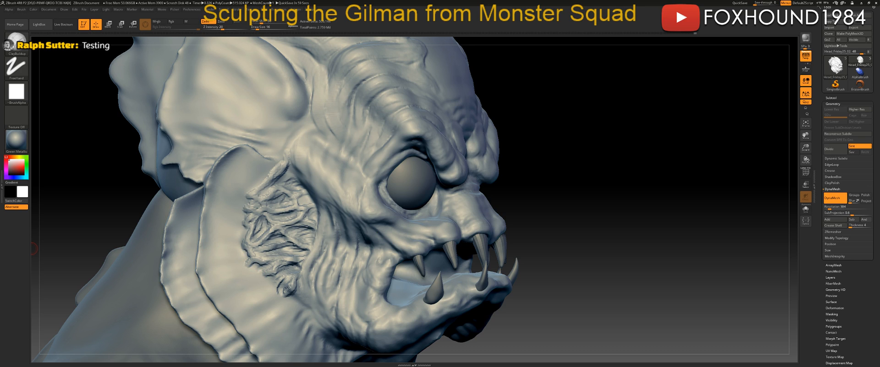
Enlarge the brush to draw size 32 and build folds from the ear fin's base along the cheekbone beneath the eye.
{"action": "right_click", "coordinate": [606, 192]}
{"action": "left_click_drag", "start_coordinate": [586, 163], "coordinate": [651, 195]}
{"action": "left_click_drag", "start_coordinate": [651, 172], "coordinate": [619, 169]}
{"action": "mouse_move", "coordinate": [251, 107]}
{"action": "left_mouse_down"}
{"action": "mouse_move", "coordinate": [303, 161]}
{"action": "mouse_move", "coordinate": [276, 145]}
{"action": "left_mouse_up"}
{"action": "key", "text": "ctrl+z"}
{"action": "key", "text": "bracketright"}
{"action": "key", "text": "bracketright"}
{"action": "mouse_move", "coordinate": [250, 107]}
{"action": "left_mouse_down"}
{"action": "mouse_move", "coordinate": [310, 178]}
{"action": "mouse_move", "coordinate": [330, 181]}
{"action": "mouse_move", "coordinate": [326, 162]}
{"action": "mouse_move", "coordinate": [337, 171]}
{"action": "mouse_move", "coordinate": [345, 211]}
{"action": "mouse_move", "coordinate": [360, 190]}
{"action": "mouse_move", "coordinate": [379, 226]}
{"action": "mouse_move", "coordinate": [379, 198]}
{"action": "mouse_move", "coordinate": [380, 225]}
{"action": "left_mouse_up"}
{"action": "mouse_move", "coordinate": [381, 201]}
{"action": "left_mouse_down"}
{"action": "mouse_move", "coordinate": [380, 225]}
{"action": "mouse_move", "coordinate": [387, 209]}
{"action": "mouse_move", "coordinate": [391, 230]}
{"action": "left_mouse_up"}
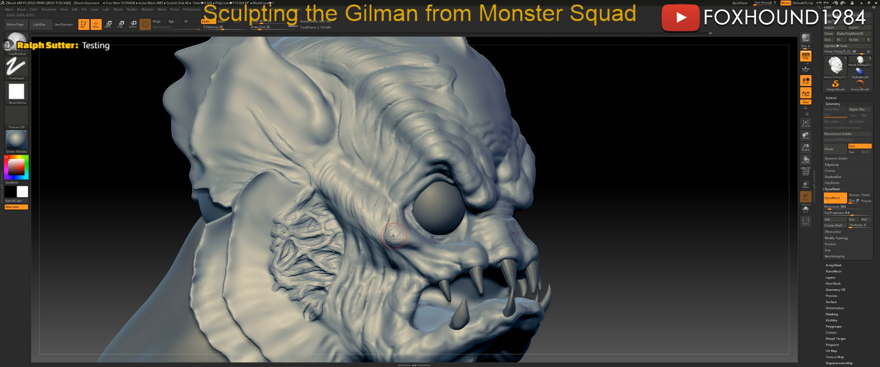
{"action": "left_click_drag", "start_coordinate": [643, 137], "coordinate": [674, 138], "text": "ctrl"}
{"action": "left_click_drag", "start_coordinate": [625, 124], "coordinate": [654, 146], "text": "alt"}
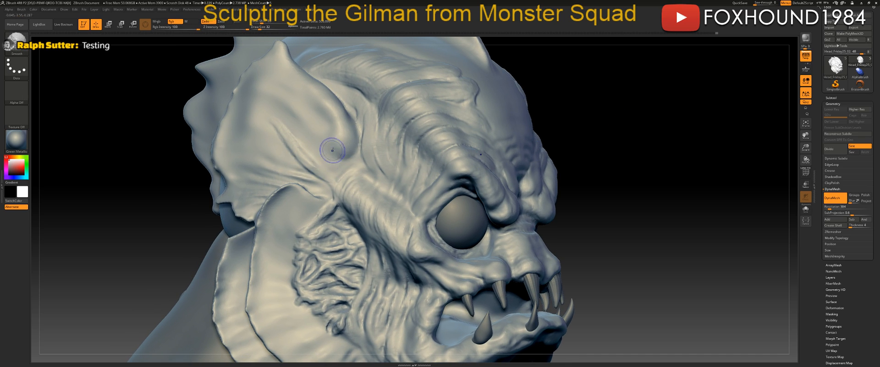
Set the draw size to 13 and sculpt fine creases across the ear fin toward its base.
{"action": "key", "text": "space"}
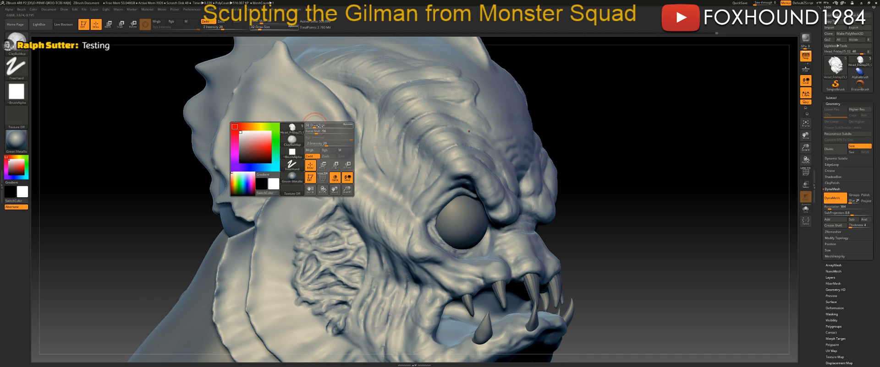
{"action": "left_click_drag", "start_coordinate": [318, 127], "coordinate": [316, 127]}
{"action": "left_click_drag", "start_coordinate": [281, 100], "coordinate": [337, 156]}
{"action": "left_click_drag", "start_coordinate": [305, 133], "coordinate": [334, 160]}
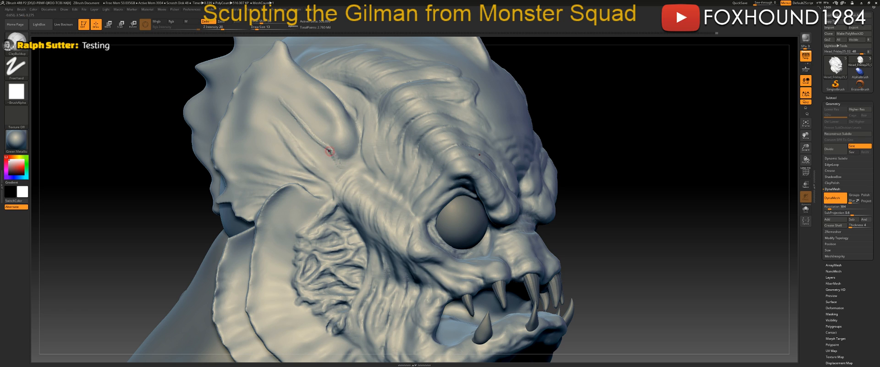
{"action": "left_click_drag", "start_coordinate": [286, 122], "coordinate": [332, 168]}
Set the draw size to 37 and layer fine folds over the temple between the ear fin and the brow folds.
{"action": "mouse_move", "coordinate": [644, 90]}
{"action": "left_mouse_down"}
{"action": "mouse_move", "coordinate": [642, 108]}
{"action": "mouse_move", "coordinate": [501, 99]}
{"action": "left_mouse_up"}
{"action": "mouse_move", "coordinate": [650, 98]}
{"action": "left_mouse_down"}
{"action": "mouse_move", "coordinate": [630, 98]}
{"action": "mouse_move", "coordinate": [625, 108]}
{"action": "left_mouse_up"}
{"action": "key", "text": "space"}
{"action": "left_click_drag", "start_coordinate": [356, 127], "coordinate": [358, 128]}
{"action": "left_click_drag", "start_coordinate": [301, 113], "coordinate": [331, 161]}
{"action": "left_click_drag", "start_coordinate": [336, 132], "coordinate": [339, 172]}
{"action": "mouse_move", "coordinate": [348, 117]}
{"action": "left_mouse_down"}
{"action": "mouse_move", "coordinate": [340, 166]}
{"action": "mouse_move", "coordinate": [342, 133]}
{"action": "mouse_move", "coordinate": [351, 133]}
{"action": "left_mouse_up"}
{"action": "mouse_move", "coordinate": [317, 108]}
{"action": "left_mouse_down"}
{"action": "mouse_move", "coordinate": [306, 118]}
{"action": "mouse_move", "coordinate": [338, 164]}
{"action": "left_mouse_up"}
{"action": "mouse_move", "coordinate": [308, 129]}
{"action": "left_mouse_down"}
{"action": "mouse_move", "coordinate": [326, 154]}
{"action": "mouse_move", "coordinate": [317, 109]}
{"action": "mouse_move", "coordinate": [320, 131]}
{"action": "mouse_move", "coordinate": [344, 161]}
{"action": "left_mouse_up"}
{"action": "mouse_move", "coordinate": [362, 115]}
{"action": "left_mouse_down"}
{"action": "mouse_move", "coordinate": [375, 127]}
{"action": "mouse_move", "coordinate": [356, 133]}
{"action": "mouse_move", "coordinate": [367, 120]}
{"action": "left_mouse_up"}
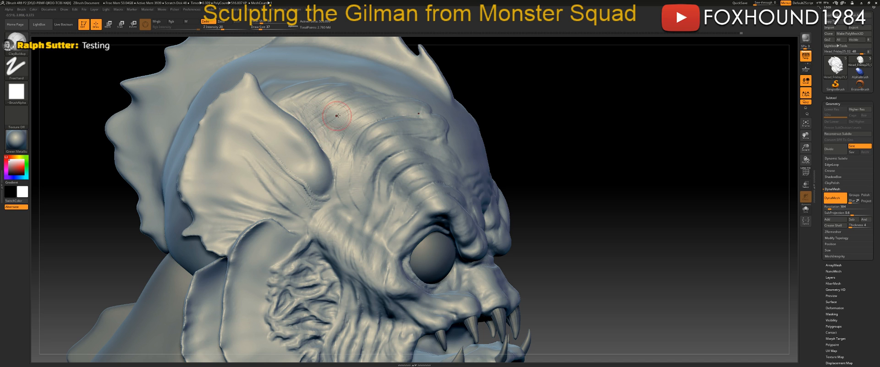
{"action": "left_click_drag", "start_coordinate": [331, 144], "coordinate": [352, 130]}
Mask the brow ridge above the eye and invert the mask so only that ridge stays editable.
{"action": "mouse_move", "coordinate": [604, 102]}
{"action": "left_mouse_down", "text": "alt"}
{"action": "mouse_move", "coordinate": [593, 84]}
{"action": "mouse_move", "coordinate": [626, 101]}
{"action": "mouse_move", "coordinate": [589, 98]}
{"action": "left_mouse_up", "text": "alt"}
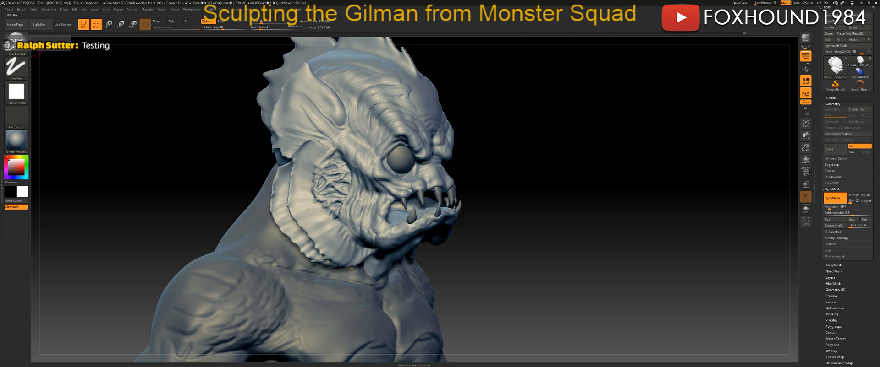
{"action": "mouse_move", "coordinate": [585, 163]}
{"action": "left_mouse_down"}
{"action": "mouse_move", "coordinate": [636, 185]}
{"action": "mouse_move", "coordinate": [611, 183]}
{"action": "left_mouse_up"}
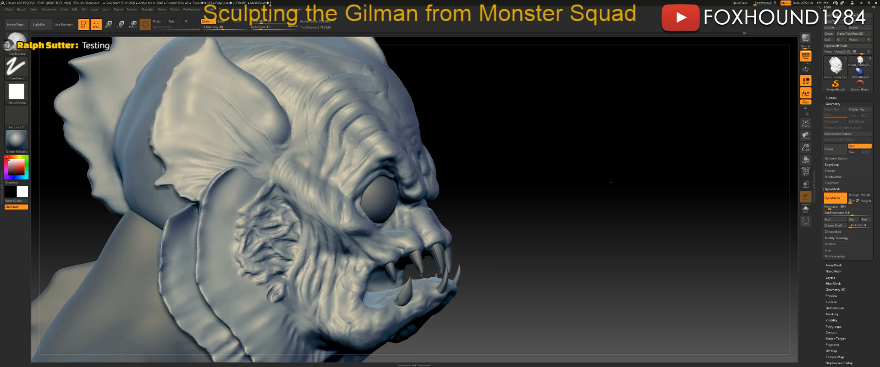
{"action": "mouse_move", "coordinate": [345, 192]}
{"action": "left_mouse_down", "text": "ctrl"}
{"action": "mouse_move", "coordinate": [362, 161]}
{"action": "mouse_move", "coordinate": [391, 146]}
{"action": "mouse_move", "coordinate": [403, 161]}
{"action": "mouse_move", "coordinate": [386, 161]}
{"action": "left_mouse_up", "text": "ctrl"}
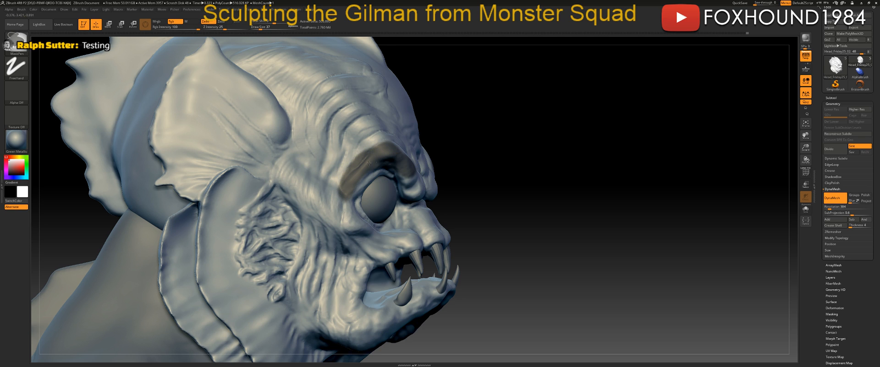
{"action": "left_click_drag", "start_coordinate": [501, 150], "coordinate": [518, 152]}
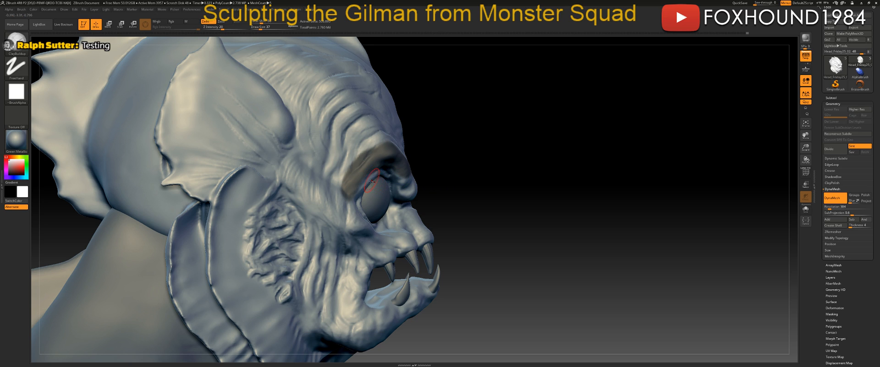
{"action": "key", "text": "ctrl"}
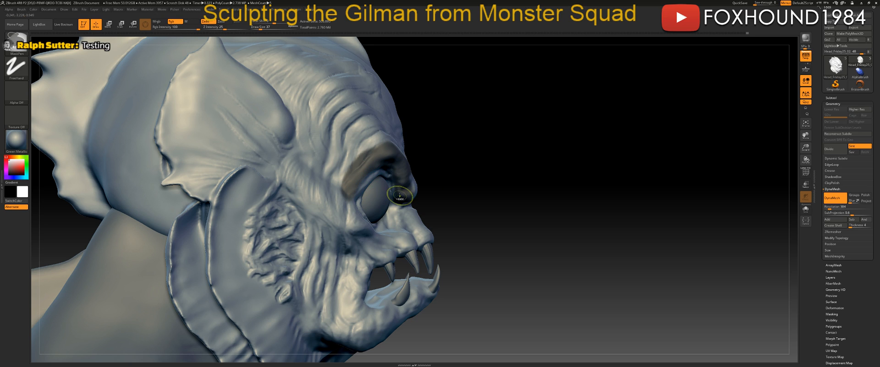
{"action": "left_click", "coordinate": [463, 177], "text": "ctrl"}
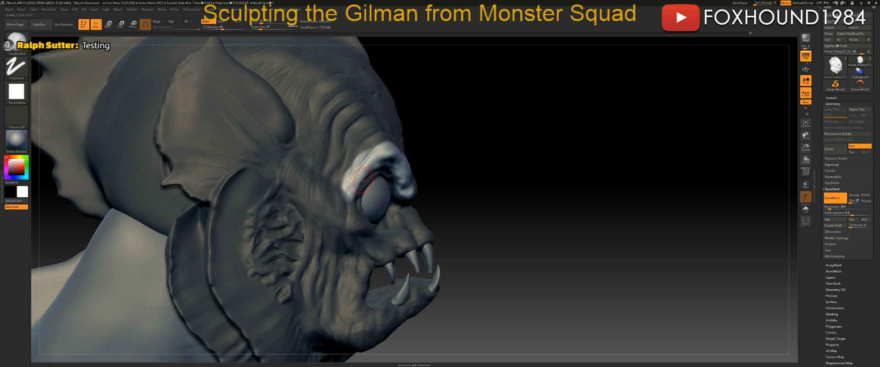
Switch to the Move brush at draw size 68 and pull the unmasked brow ridge above the eye into shape.
{"action": "left_click", "coordinate": [20, 46]}
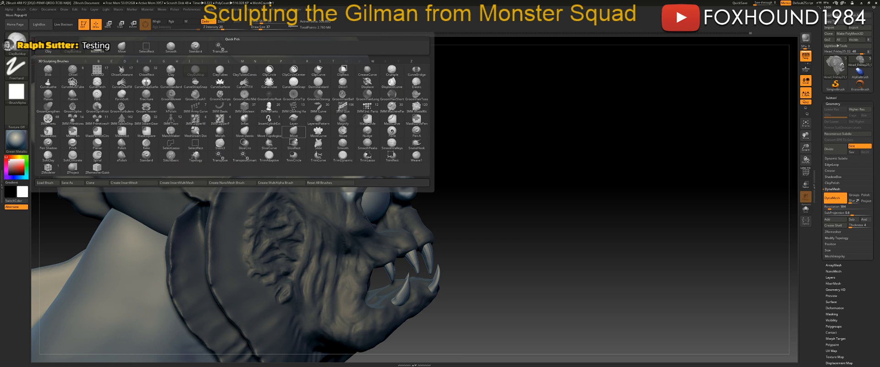
{"action": "left_click", "coordinate": [294, 131]}
{"action": "key", "text": "space"}
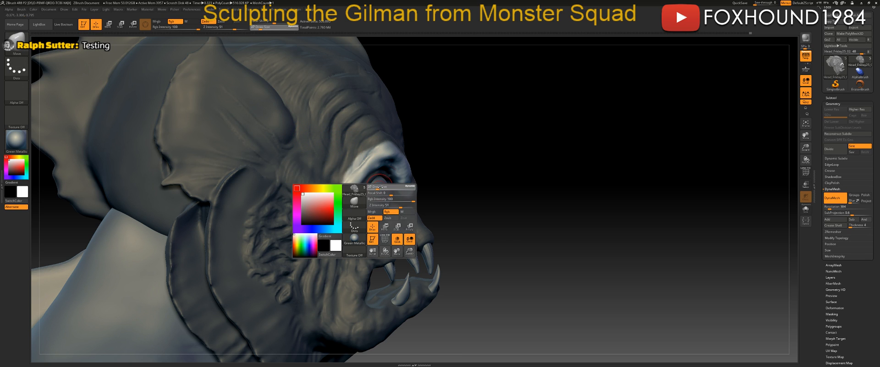
{"action": "left_click_drag", "start_coordinate": [367, 176], "coordinate": [375, 169]}
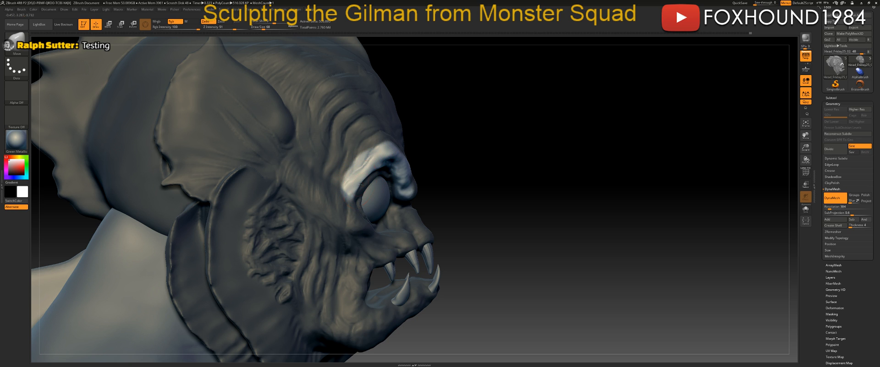
Invert the mask so the brow ridge is protected, set the draw size to 54, and clear the mask.
{"action": "left_click_drag", "start_coordinate": [488, 176], "coordinate": [644, 179]}
{"action": "mouse_move", "coordinate": [643, 179]}
{"action": "left_mouse_down", "text": "alt"}
{"action": "mouse_move", "coordinate": [679, 190]}
{"action": "mouse_move", "coordinate": [584, 186]}
{"action": "left_mouse_up", "text": "alt"}
{"action": "left_click", "coordinate": [673, 185], "text": "ctrl"}
{"action": "key", "text": "space"}
{"action": "left_click_drag", "start_coordinate": [447, 184], "coordinate": [441, 184]}
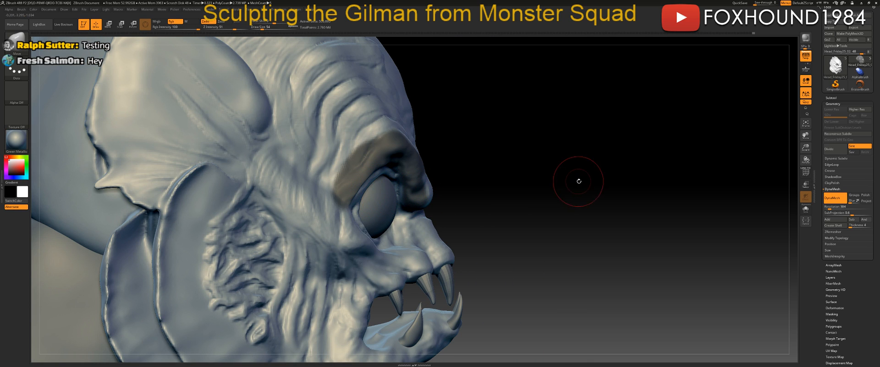
{"action": "left_click_drag", "start_coordinate": [572, 181], "coordinate": [581, 187], "text": "ctrl"}
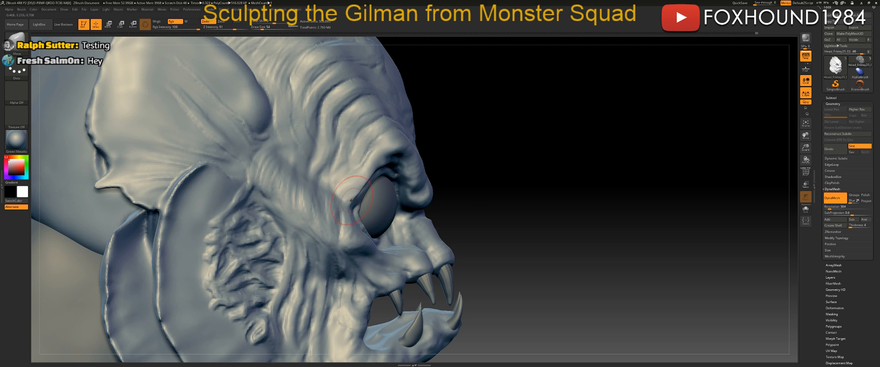
Acknowledge the abnormal termination error so the current project is saved to the QuickSave folder.
{"action": "left_click_drag", "start_coordinate": [575, 174], "coordinate": [647, 172]}
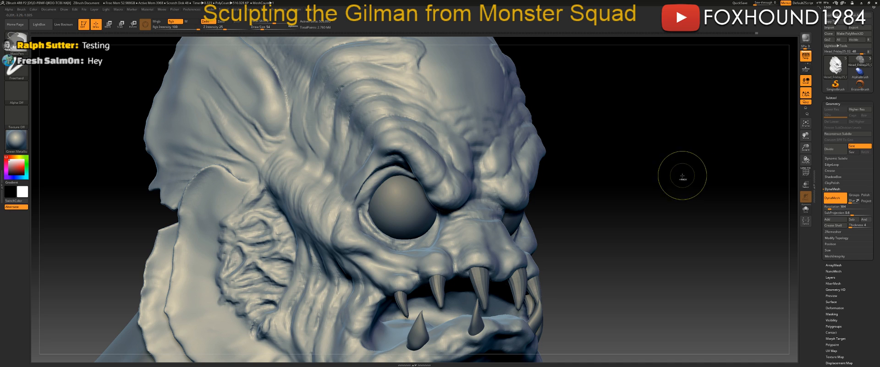
{"action": "key", "text": "space"}
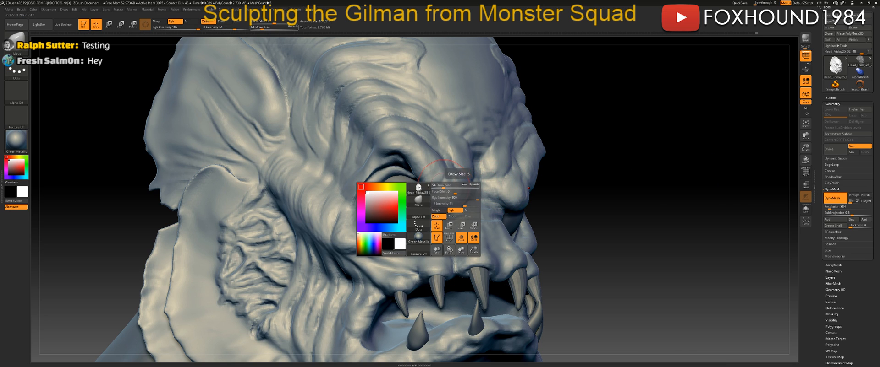
{"action": "left_click_drag", "start_coordinate": [443, 187], "coordinate": [435, 186]}
{"action": "key", "text": "shift"}
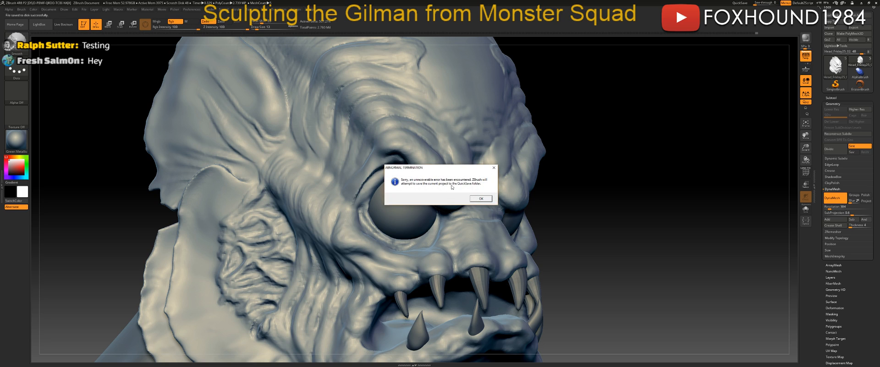
{"action": "left_click", "coordinate": [481, 199]}
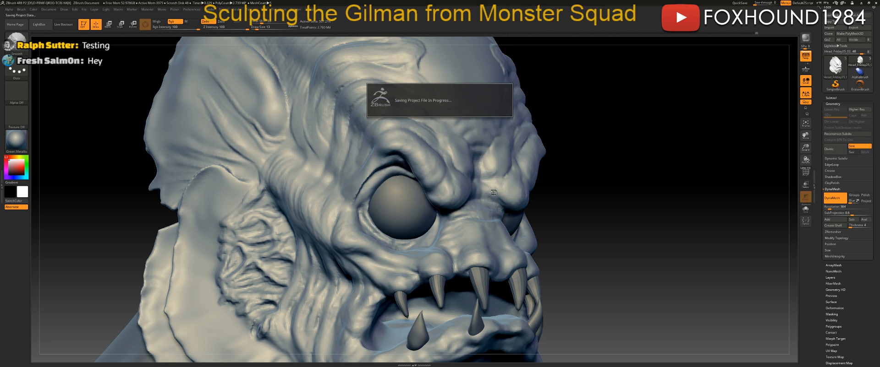
{"action": "left_click", "coordinate": [481, 199]}
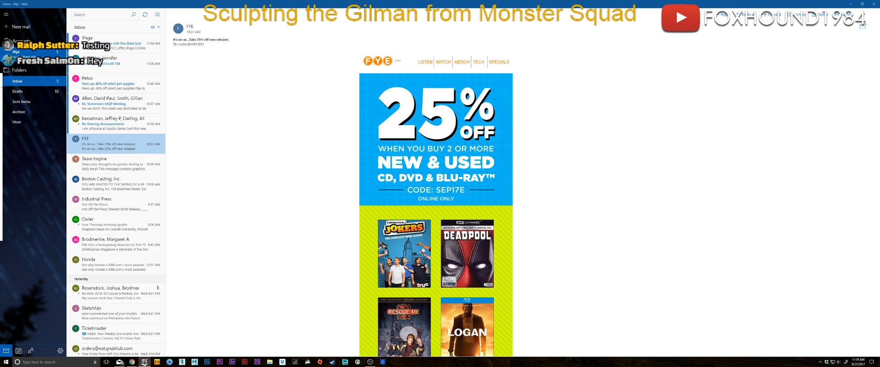
Relaunch ZBrush, dismiss the startup note, and open the Recovered_Tool file from the QuickSave files.
{"action": "left_click", "coordinate": [144, 362]}
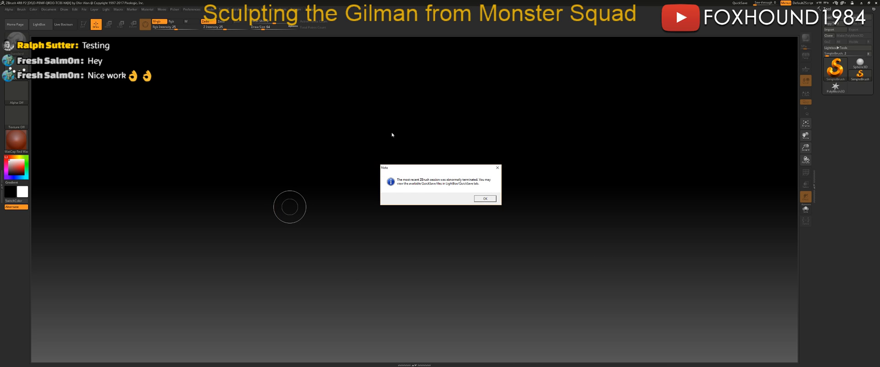
{"action": "left_click", "coordinate": [483, 199]}
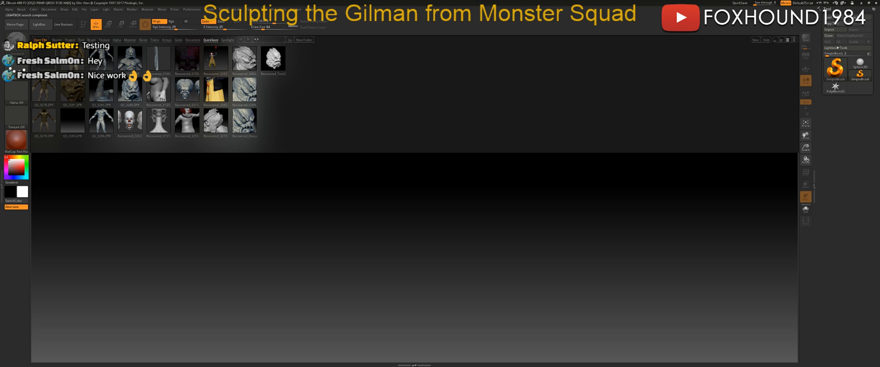
{"action": "double_click", "coordinate": [274, 62]}
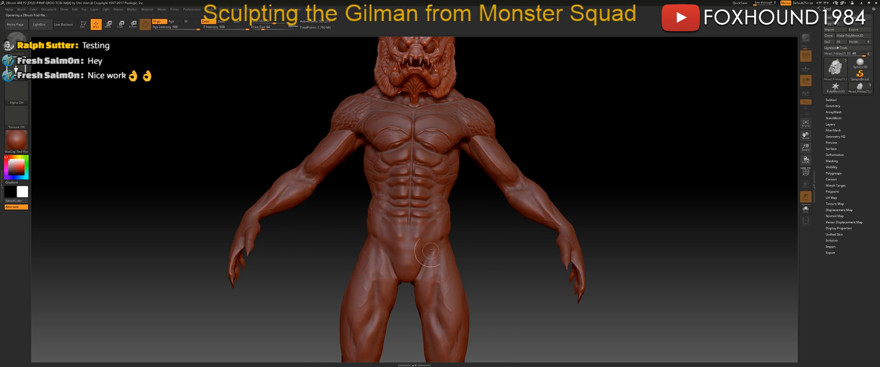
Apply the MatCap Gray material to the creature and frame its head in three-quarter view.
{"action": "left_click", "coordinate": [17, 139]}
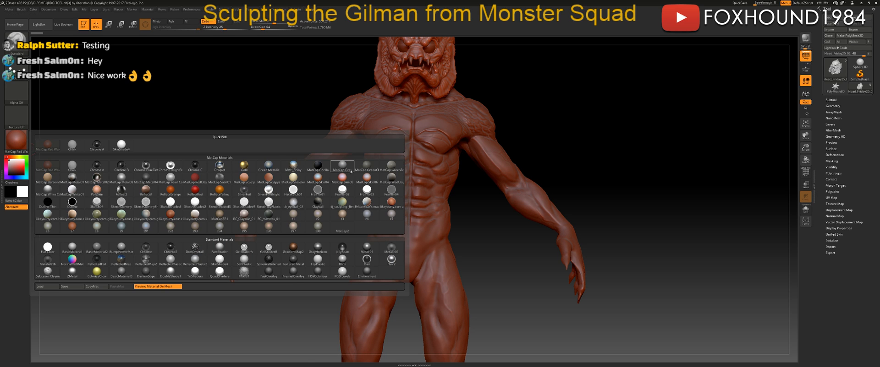
{"action": "left_click", "coordinate": [345, 169]}
{"action": "left_click_drag", "start_coordinate": [630, 147], "coordinate": [578, 275]}
{"action": "mouse_move", "coordinate": [579, 137]}
{"action": "left_mouse_down", "text": "alt"}
{"action": "mouse_move", "coordinate": [536, 228]}
{"action": "mouse_move", "coordinate": [527, 273]}
{"action": "left_mouse_up", "text": "alt"}
{"action": "mouse_move", "coordinate": [587, 270]}
{"action": "left_mouse_down"}
{"action": "mouse_move", "coordinate": [542, 267]}
{"action": "mouse_move", "coordinate": [578, 169]}
{"action": "mouse_move", "coordinate": [560, 270]}
{"action": "left_mouse_up"}
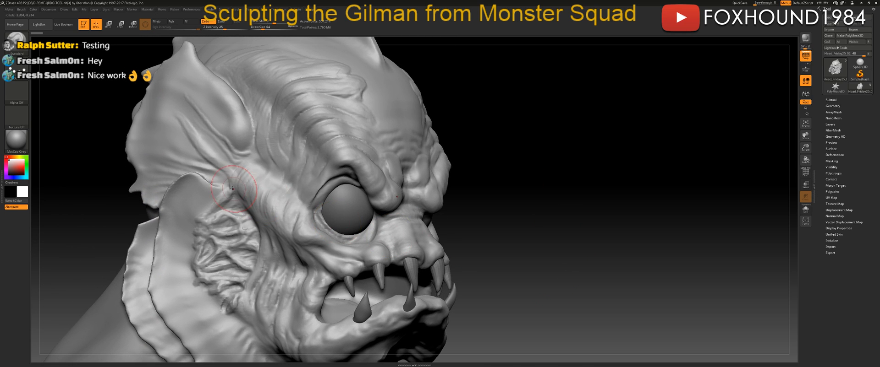
Set the draw size to 37, select the Move brush, and check the brows and eyes from the front and side.
{"action": "key", "text": "space"}
{"action": "left_click_drag", "start_coordinate": [287, 185], "coordinate": [315, 192]}
{"action": "key", "text": "space"}
{"action": "key", "text": "shift"}
{"action": "left_click", "coordinate": [17, 42]}
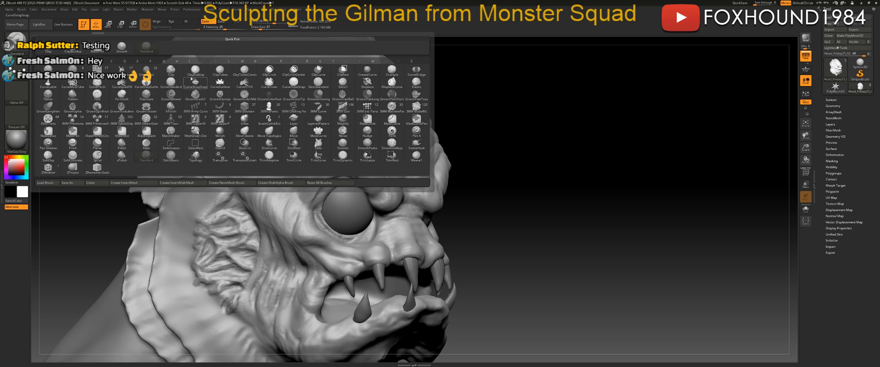
{"action": "left_click", "coordinate": [293, 132]}
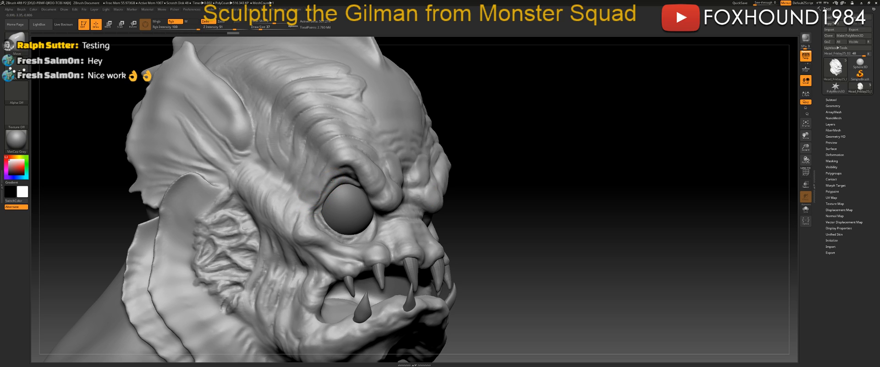
{"action": "left_click_drag", "start_coordinate": [598, 193], "coordinate": [581, 193]}
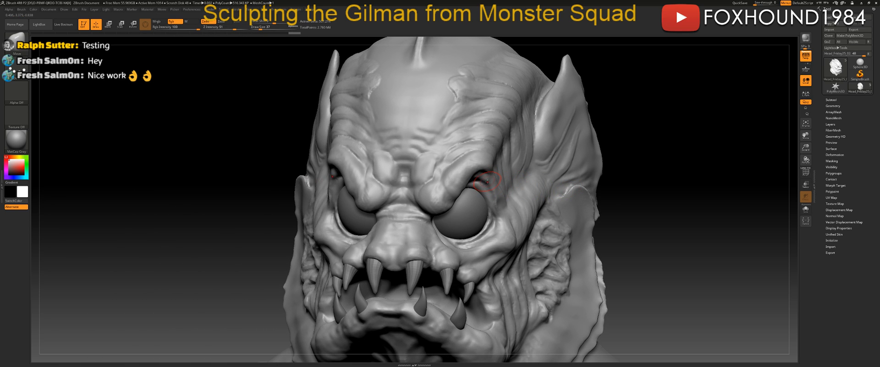
{"action": "mouse_move", "coordinate": [690, 196]}
{"action": "left_mouse_down"}
{"action": "mouse_move", "coordinate": [701, 202]}
{"action": "mouse_move", "coordinate": [557, 188]}
{"action": "left_mouse_up"}
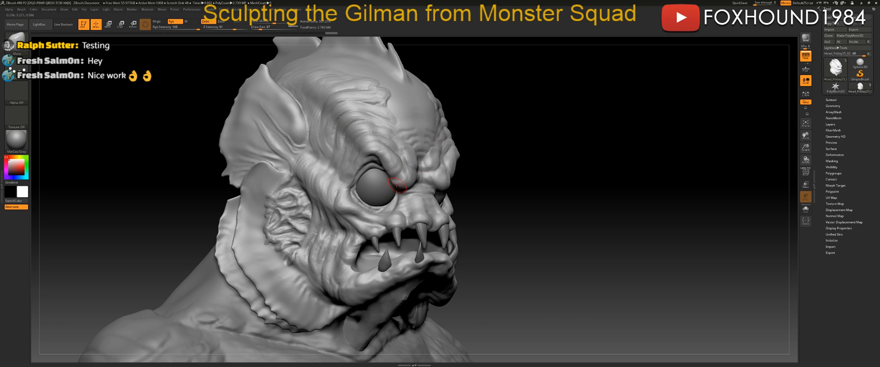
Switch to the ClayBuildup brush at draw size 49 and build up the skin roll at the corner of the mouth.
{"action": "key", "text": "b"}
{"action": "key", "text": "c"}
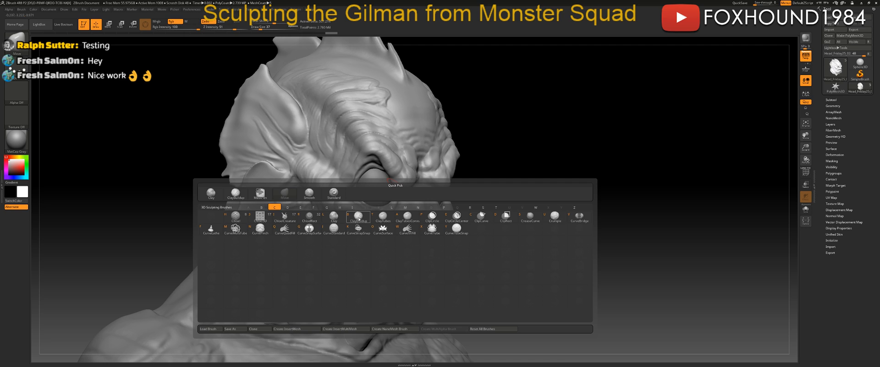
{"action": "left_click", "coordinate": [357, 219]}
{"action": "left_click_drag", "start_coordinate": [575, 175], "coordinate": [567, 192]}
{"action": "mouse_move", "coordinate": [595, 184]}
{"action": "left_mouse_down", "text": "alt"}
{"action": "mouse_move", "coordinate": [607, 190]}
{"action": "mouse_move", "coordinate": [586, 220]}
{"action": "left_mouse_up", "text": "alt"}
{"action": "mouse_move", "coordinate": [324, 166]}
{"action": "left_mouse_down", "text": "shift"}
{"action": "mouse_move", "coordinate": [332, 168]}
{"action": "mouse_move", "coordinate": [271, 133]}
{"action": "mouse_move", "coordinate": [228, 146]}
{"action": "left_mouse_up", "text": "shift"}
{"action": "mouse_move", "coordinate": [560, 141]}
{"action": "left_mouse_down", "text": "alt"}
{"action": "mouse_move", "coordinate": [650, 152]}
{"action": "mouse_move", "coordinate": [563, 153]}
{"action": "mouse_move", "coordinate": [570, 145]}
{"action": "mouse_move", "coordinate": [556, 190]}
{"action": "mouse_move", "coordinate": [616, 198]}
{"action": "mouse_move", "coordinate": [391, 201]}
{"action": "left_mouse_up", "text": "alt"}
{"action": "key", "text": "space"}
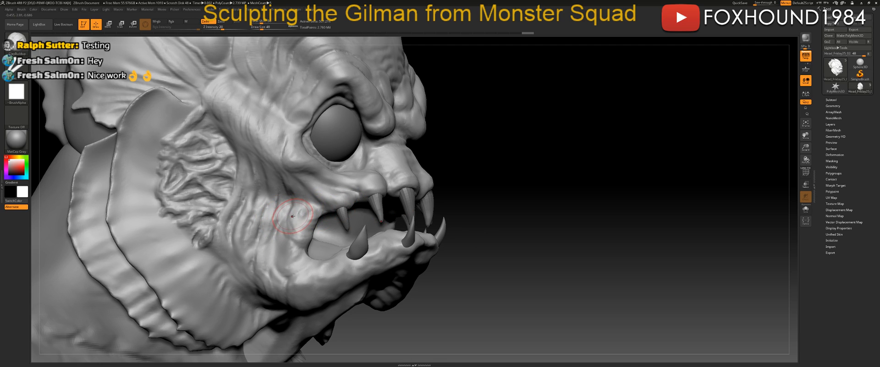
{"action": "mouse_move", "coordinate": [304, 207]}
{"action": "left_mouse_down"}
{"action": "mouse_move", "coordinate": [289, 217]}
{"action": "mouse_move", "coordinate": [292, 229]}
{"action": "mouse_move", "coordinate": [302, 217]}
{"action": "left_mouse_up"}
Extend the skin roll around the mouth corner and along the underside of the lower lip.
{"action": "left_click_drag", "start_coordinate": [523, 194], "coordinate": [530, 181], "text": "alt"}
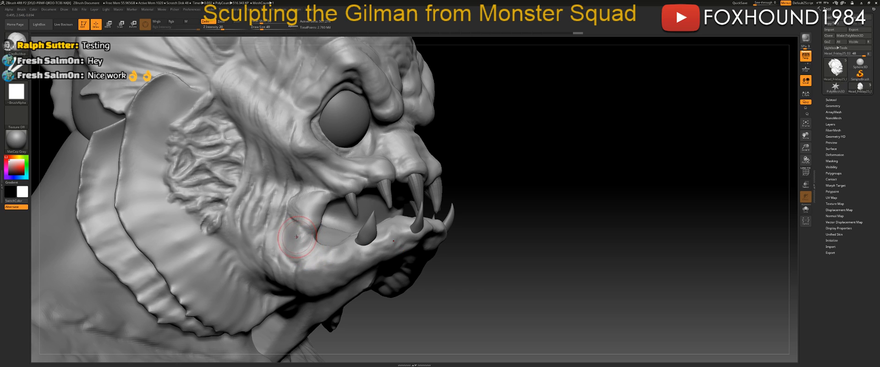
{"action": "mouse_move", "coordinate": [280, 237]}
{"action": "left_mouse_down"}
{"action": "mouse_move", "coordinate": [302, 244]}
{"action": "mouse_move", "coordinate": [307, 259]}
{"action": "mouse_move", "coordinate": [334, 265]}
{"action": "mouse_move", "coordinate": [328, 254]}
{"action": "left_mouse_up"}
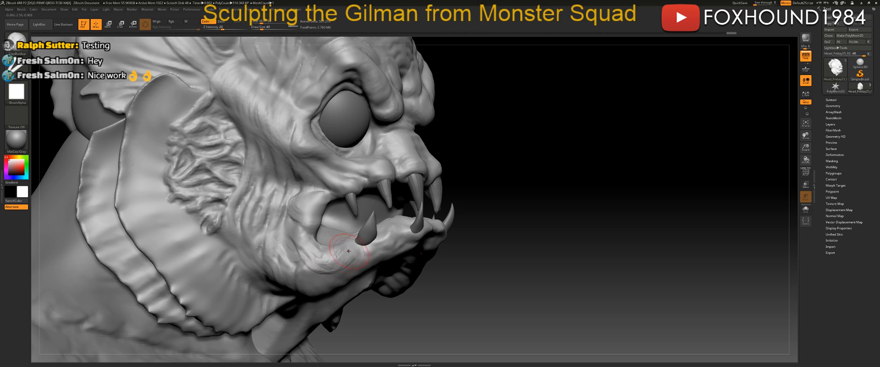
{"action": "mouse_move", "coordinate": [313, 259]}
{"action": "left_mouse_down"}
{"action": "mouse_move", "coordinate": [335, 256]}
{"action": "mouse_move", "coordinate": [303, 253]}
{"action": "left_mouse_up"}
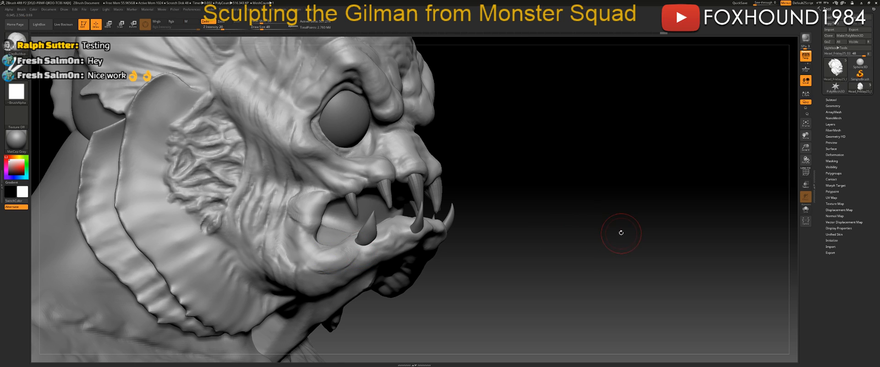
{"action": "left_click_drag", "start_coordinate": [621, 234], "coordinate": [629, 229]}
Layer curved folds over the cheek and jaw behind and below the mouth corner.
{"action": "left_click_drag", "start_coordinate": [267, 245], "coordinate": [277, 266]}
{"action": "mouse_move", "coordinate": [269, 224]}
{"action": "left_mouse_down"}
{"action": "mouse_move", "coordinate": [289, 243]}
{"action": "mouse_move", "coordinate": [289, 261]}
{"action": "left_mouse_up"}
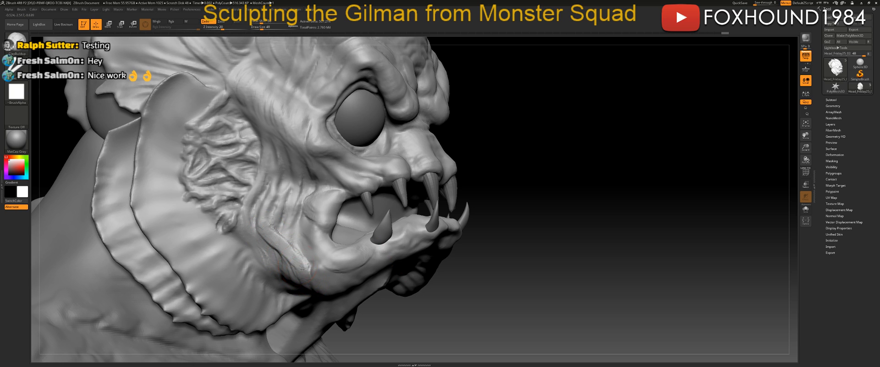
{"action": "mouse_move", "coordinate": [289, 216]}
{"action": "left_mouse_down"}
{"action": "mouse_move", "coordinate": [281, 235]}
{"action": "mouse_move", "coordinate": [288, 242]}
{"action": "mouse_move", "coordinate": [297, 221]}
{"action": "mouse_move", "coordinate": [299, 237]}
{"action": "left_mouse_up"}
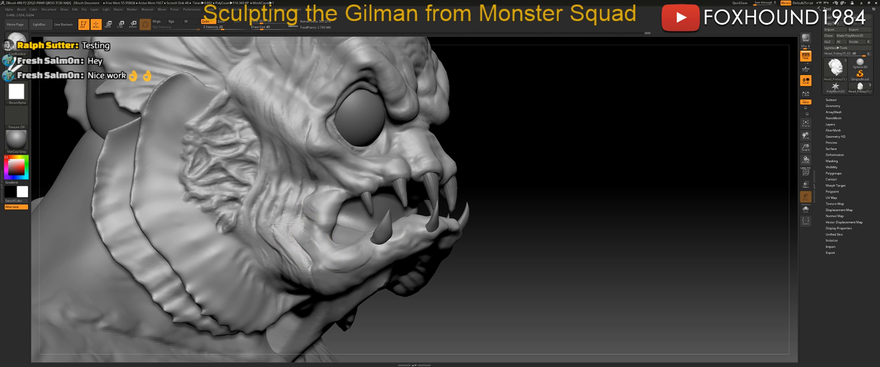
{"action": "mouse_move", "coordinate": [318, 264]}
{"action": "left_mouse_down"}
{"action": "mouse_move", "coordinate": [315, 277]}
{"action": "mouse_move", "coordinate": [339, 276]}
{"action": "mouse_move", "coordinate": [354, 257]}
{"action": "mouse_move", "coordinate": [321, 270]}
{"action": "mouse_move", "coordinate": [347, 283]}
{"action": "left_mouse_up"}
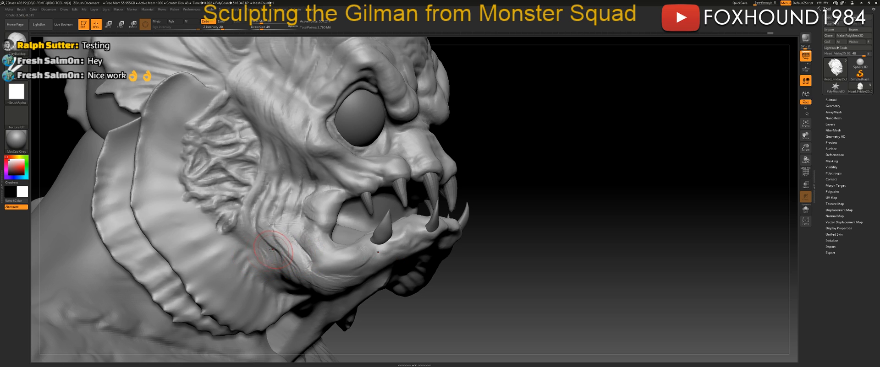
{"action": "mouse_move", "coordinate": [272, 275]}
{"action": "left_mouse_down"}
{"action": "mouse_move", "coordinate": [251, 223]}
{"action": "mouse_move", "coordinate": [260, 222]}
{"action": "mouse_move", "coordinate": [247, 253]}
{"action": "mouse_move", "coordinate": [277, 268]}
{"action": "left_mouse_up"}
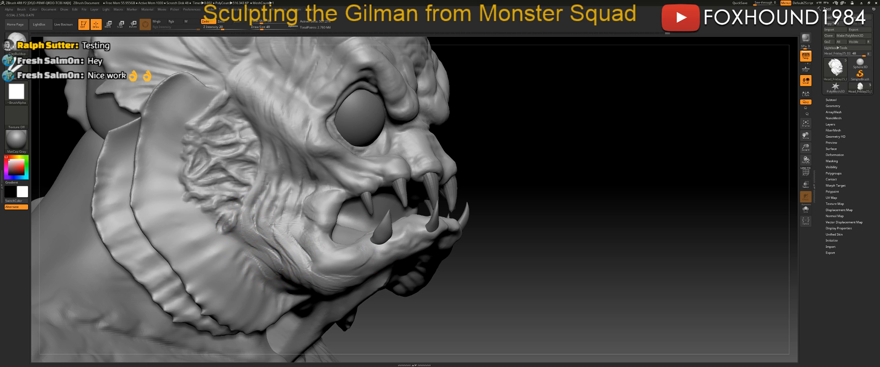
{"action": "left_click_drag", "start_coordinate": [536, 260], "coordinate": [529, 245]}
{"action": "left_click_drag", "start_coordinate": [280, 276], "coordinate": [317, 298]}
Save the tool to the Desktop over the first existing Gilman file.
{"action": "mouse_move", "coordinate": [630, 257]}
{"action": "left_mouse_down"}
{"action": "mouse_move", "coordinate": [636, 244]}
{"action": "mouse_move", "coordinate": [629, 240]}
{"action": "mouse_move", "coordinate": [626, 256]}
{"action": "mouse_move", "coordinate": [661, 237]}
{"action": "left_mouse_up"}
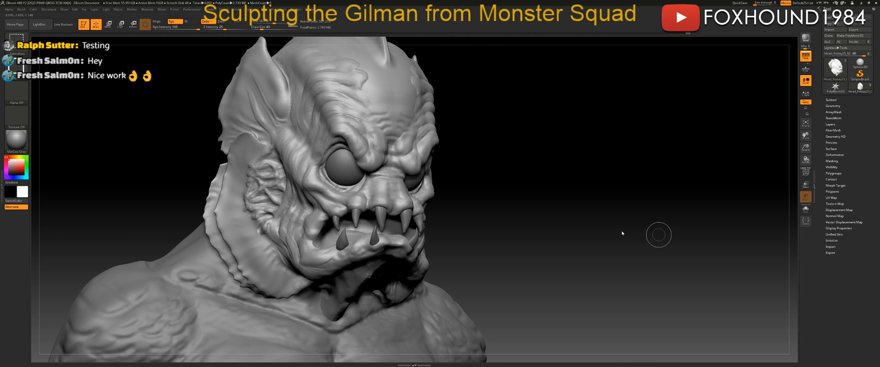
{"action": "key", "text": "ctrl+s"}
{"action": "left_click", "coordinate": [21, 38]}
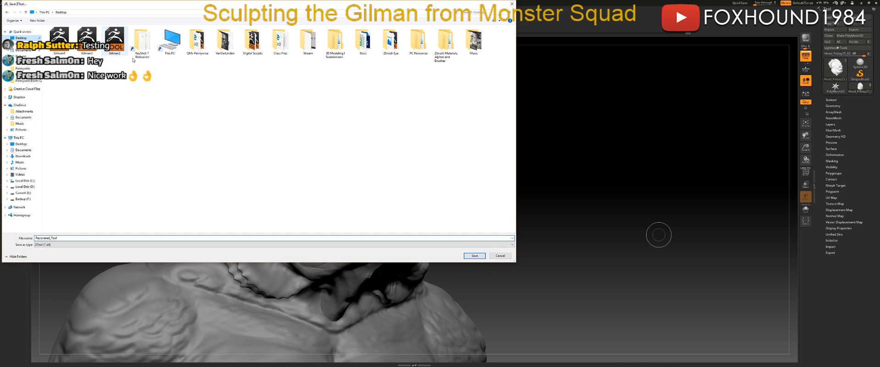
{"action": "left_click", "coordinate": [59, 40]}
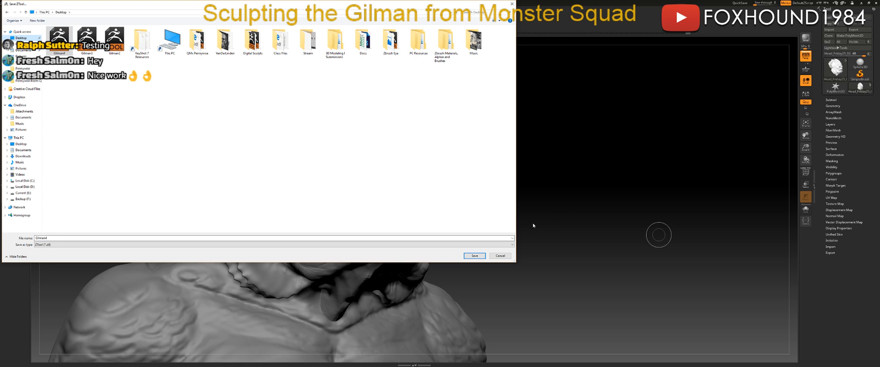
{"action": "left_click", "coordinate": [469, 256]}
{"action": "left_click", "coordinate": [456, 184]}
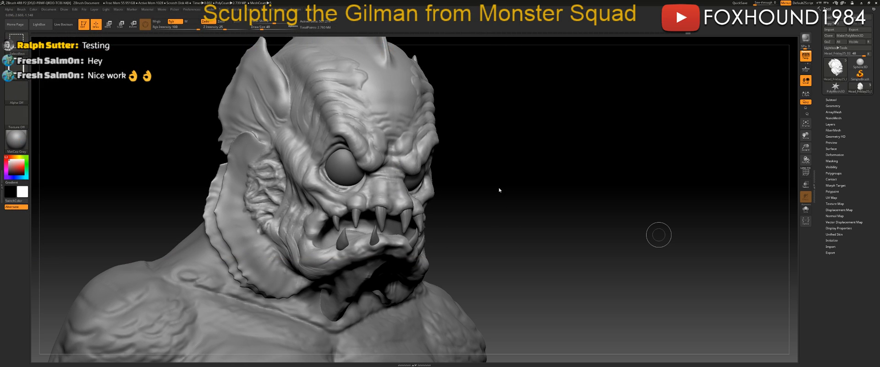
Set the draw size to 41 and build up the lower lip from the mouth corner toward the center.
{"action": "mouse_move", "coordinate": [602, 203]}
{"action": "left_mouse_down"}
{"action": "mouse_move", "coordinate": [590, 228]}
{"action": "mouse_move", "coordinate": [601, 231]}
{"action": "mouse_move", "coordinate": [621, 213]}
{"action": "mouse_move", "coordinate": [600, 202]}
{"action": "mouse_move", "coordinate": [520, 215]}
{"action": "mouse_move", "coordinate": [402, 198]}
{"action": "mouse_move", "coordinate": [362, 203]}
{"action": "left_mouse_up"}
{"action": "key", "text": "space"}
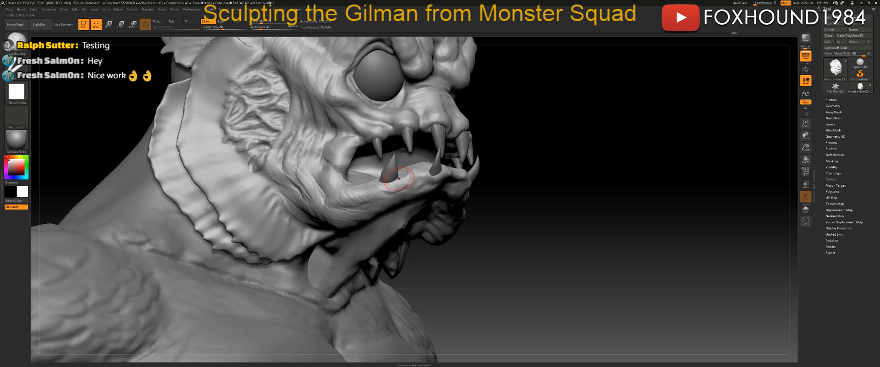
{"action": "left_click_drag", "start_coordinate": [387, 197], "coordinate": [393, 197]}
{"action": "mouse_move", "coordinate": [517, 204]}
{"action": "left_mouse_down"}
{"action": "mouse_move", "coordinate": [410, 196]}
{"action": "mouse_move", "coordinate": [428, 192]}
{"action": "mouse_move", "coordinate": [419, 192]}
{"action": "left_mouse_up"}
{"action": "mouse_move", "coordinate": [369, 201]}
{"action": "left_mouse_down"}
{"action": "mouse_move", "coordinate": [407, 197]}
{"action": "mouse_move", "coordinate": [431, 177]}
{"action": "left_mouse_up"}
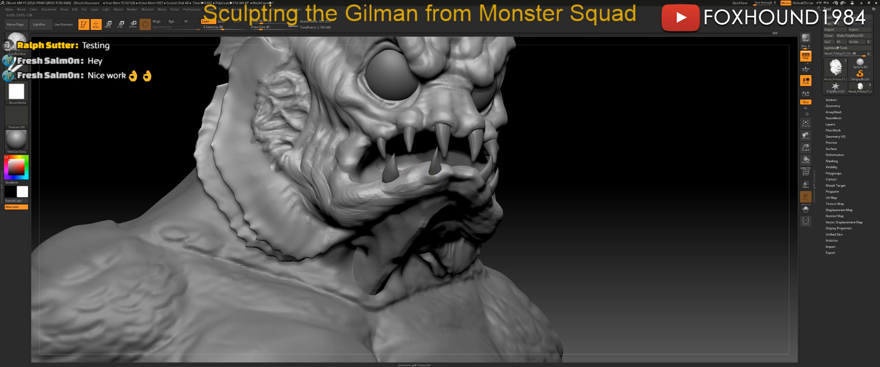
Add clay strokes along the outer side of the lower lip beneath the lower fangs.
{"action": "mouse_move", "coordinate": [556, 177]}
{"action": "left_mouse_down"}
{"action": "mouse_move", "coordinate": [477, 186]}
{"action": "mouse_move", "coordinate": [489, 194]}
{"action": "left_mouse_up"}
{"action": "mouse_move", "coordinate": [571, 204]}
{"action": "left_mouse_down"}
{"action": "mouse_move", "coordinate": [611, 238]}
{"action": "mouse_move", "coordinate": [640, 245]}
{"action": "left_mouse_up"}
{"action": "left_click_drag", "start_coordinate": [365, 210], "coordinate": [409, 195]}
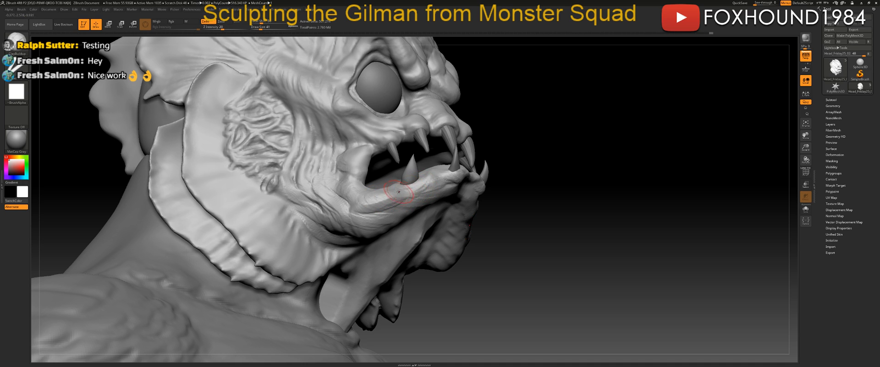
{"action": "left_click_drag", "start_coordinate": [567, 197], "coordinate": [511, 200]}
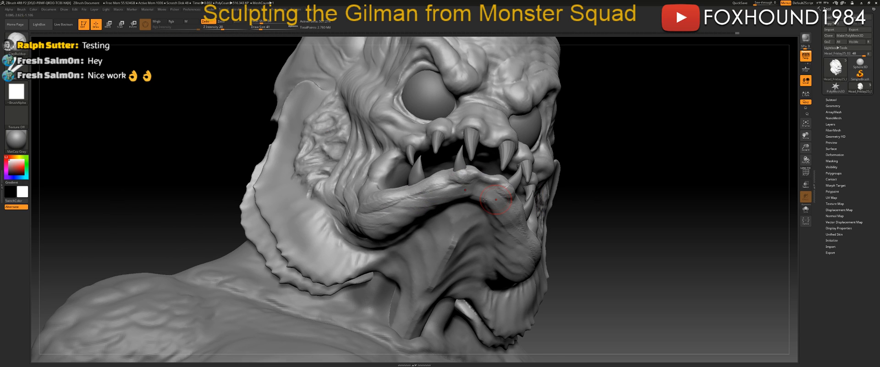
Build up the lower lip as seen from below the chin, and refine its center at draw size 27.
{"action": "mouse_move", "coordinate": [643, 228]}
{"action": "left_mouse_down"}
{"action": "mouse_move", "coordinate": [446, 226]}
{"action": "mouse_move", "coordinate": [457, 228]}
{"action": "mouse_move", "coordinate": [464, 217]}
{"action": "mouse_move", "coordinate": [453, 238]}
{"action": "left_mouse_up"}
{"action": "mouse_move", "coordinate": [403, 218]}
{"action": "left_mouse_down"}
{"action": "mouse_move", "coordinate": [453, 212]}
{"action": "mouse_move", "coordinate": [460, 201]}
{"action": "left_mouse_up"}
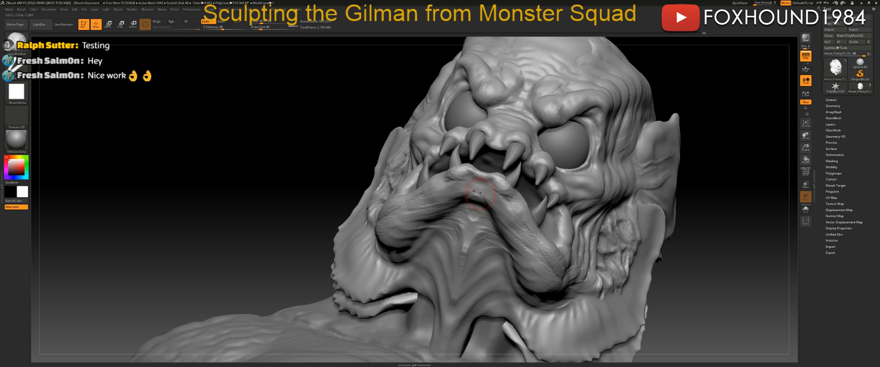
{"action": "key", "text": "space"}
{"action": "mouse_move", "coordinate": [485, 178]}
{"action": "left_mouse_down"}
{"action": "mouse_move", "coordinate": [441, 180]}
{"action": "mouse_move", "coordinate": [459, 174]}
{"action": "left_mouse_up"}
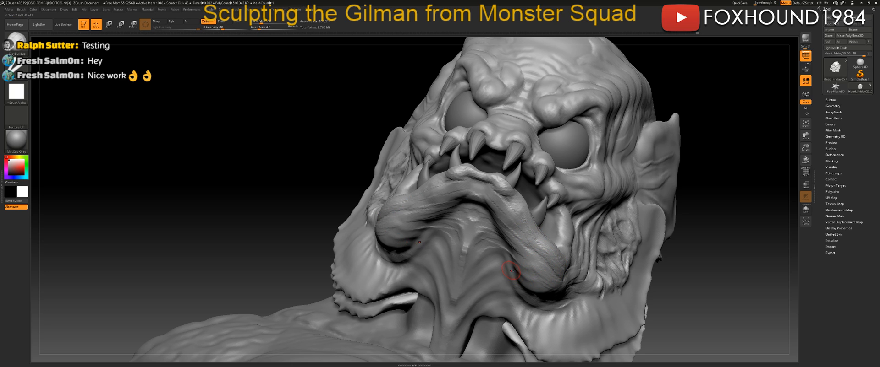
Add more clay strokes along the underside of the lower lip near both mouth corners and clear the mask.
{"action": "left_click_drag", "start_coordinate": [524, 272], "coordinate": [553, 275]}
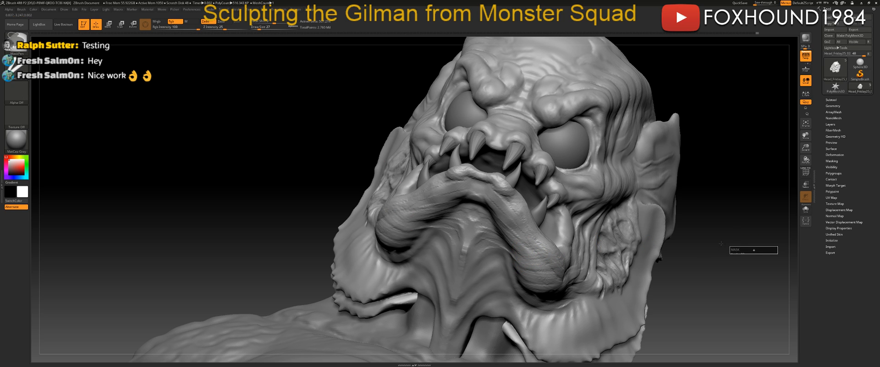
{"action": "mouse_move", "coordinate": [719, 246]}
{"action": "left_mouse_down"}
{"action": "mouse_move", "coordinate": [732, 264]}
{"action": "mouse_move", "coordinate": [694, 260]}
{"action": "mouse_move", "coordinate": [710, 258]}
{"action": "left_mouse_up"}
{"action": "mouse_move", "coordinate": [384, 210]}
{"action": "left_mouse_down"}
{"action": "mouse_move", "coordinate": [420, 218]}
{"action": "mouse_move", "coordinate": [404, 216]}
{"action": "left_mouse_up"}
{"action": "mouse_move", "coordinate": [652, 206]}
{"action": "left_mouse_down"}
{"action": "mouse_move", "coordinate": [661, 212]}
{"action": "mouse_move", "coordinate": [666, 197]}
{"action": "mouse_move", "coordinate": [687, 210]}
{"action": "mouse_move", "coordinate": [684, 220]}
{"action": "mouse_move", "coordinate": [667, 209]}
{"action": "mouse_move", "coordinate": [620, 202]}
{"action": "mouse_move", "coordinate": [617, 209]}
{"action": "left_mouse_up"}
Reshape the lower lip and jaw in side view with the Move brush at draw size 167.
{"action": "left_click", "coordinate": [17, 43]}
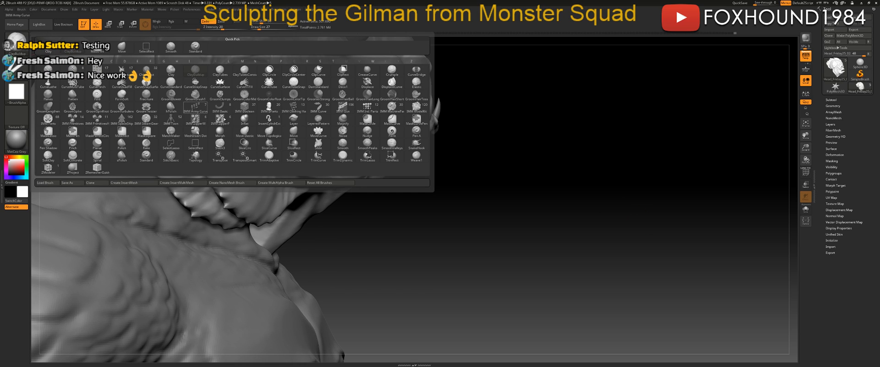
{"action": "left_click", "coordinate": [293, 131]}
{"action": "left_click_drag", "start_coordinate": [546, 176], "coordinate": [543, 177]}
{"action": "key", "text": "space"}
{"action": "mouse_move", "coordinate": [469, 166]}
{"action": "left_mouse_down"}
{"action": "mouse_move", "coordinate": [485, 164]}
{"action": "mouse_move", "coordinate": [445, 160]}
{"action": "left_mouse_up"}
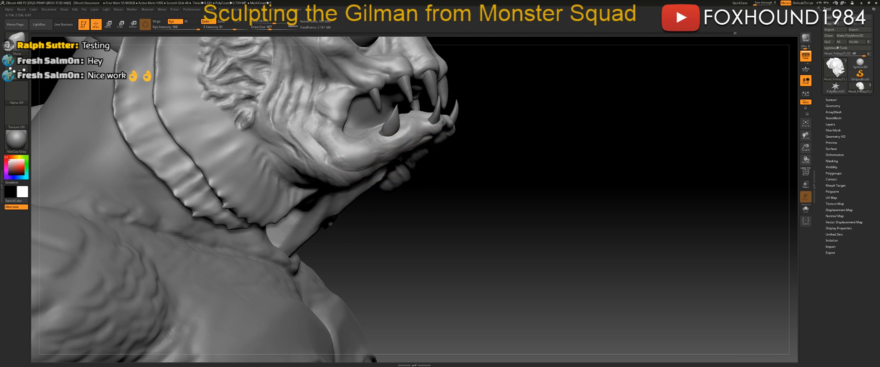
{"action": "mouse_move", "coordinate": [510, 161]}
{"action": "left_mouse_down"}
{"action": "mouse_move", "coordinate": [526, 165]}
{"action": "mouse_move", "coordinate": [492, 179]}
{"action": "mouse_move", "coordinate": [433, 155]}
{"action": "left_mouse_up"}
Set the draw size to 97 and isolate the lower jaw by hiding the rest of the head and the other subtools.
{"action": "key", "text": "space"}
{"action": "mouse_move", "coordinate": [488, 116]}
{"action": "left_mouse_down", "text": "ctrl+shift"}
{"action": "mouse_move", "coordinate": [353, 220]}
{"action": "mouse_move", "coordinate": [305, 244]}
{"action": "mouse_move", "coordinate": [276, 234]}
{"action": "left_mouse_up", "text": "ctrl+shift"}
{"action": "left_click_drag", "start_coordinate": [448, 171], "coordinate": [507, 179], "text": "alt"}
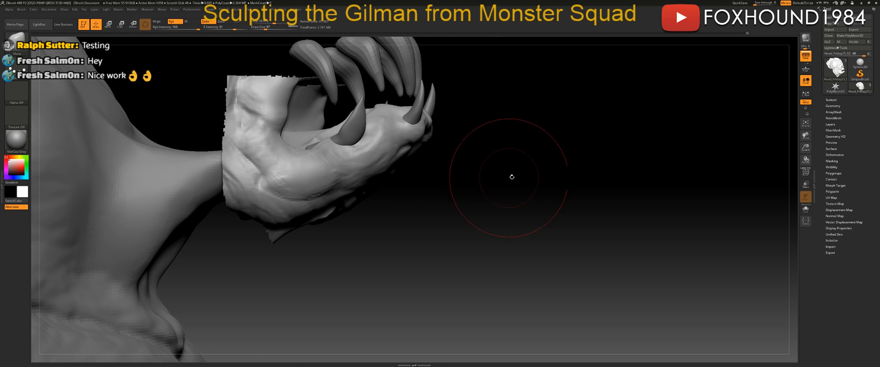
{"action": "left_click", "coordinate": [807, 211]}
{"action": "left_click_drag", "start_coordinate": [637, 179], "coordinate": [605, 188]}
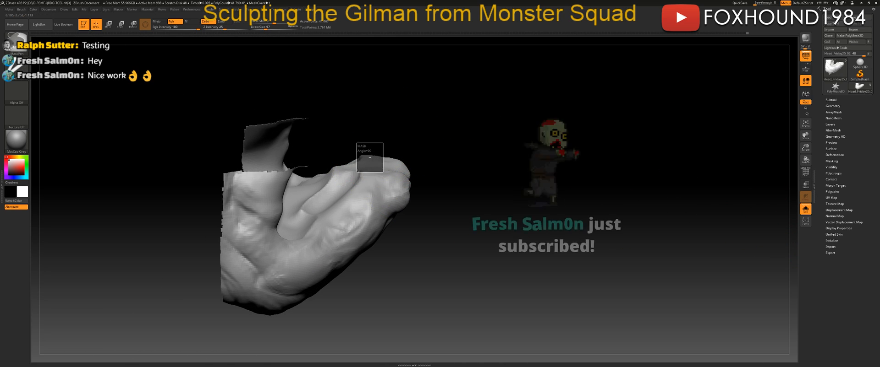
Mask the isolated jaw around the inner surface of the lower lip and adjust the lip's shape at draw size 83.
{"action": "key", "text": "b"}
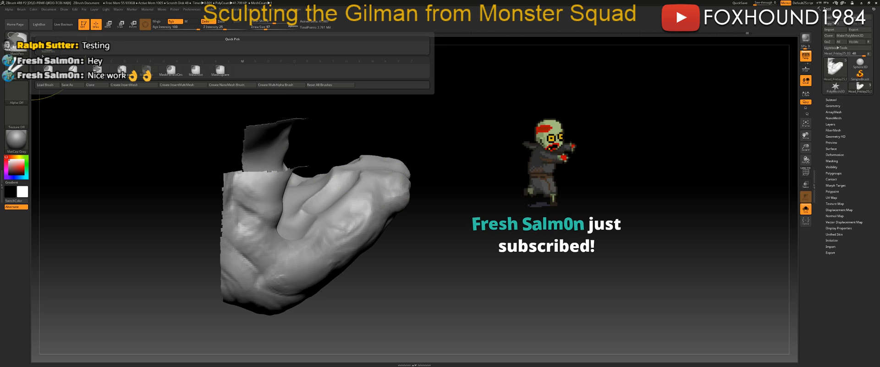
{"action": "left_click", "coordinate": [121, 69]}
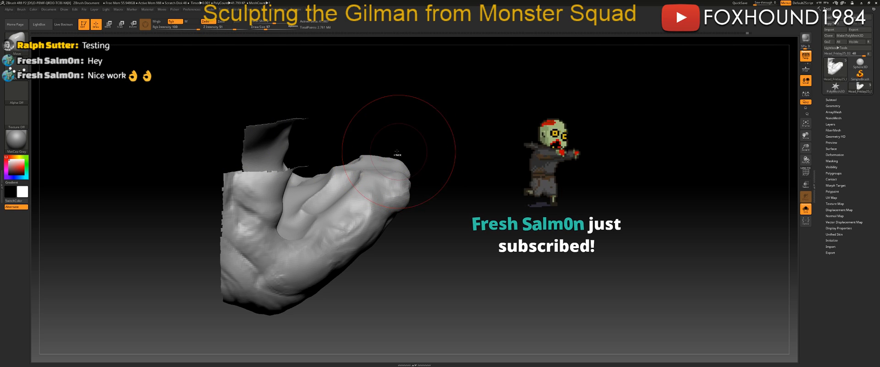
{"action": "mouse_move", "coordinate": [382, 157]}
{"action": "left_mouse_down"}
{"action": "mouse_move", "coordinate": [311, 214]}
{"action": "mouse_move", "coordinate": [303, 176]}
{"action": "mouse_move", "coordinate": [367, 148]}
{"action": "left_mouse_up"}
{"action": "mouse_move", "coordinate": [509, 149]}
{"action": "left_mouse_down"}
{"action": "mouse_move", "coordinate": [486, 154]}
{"action": "mouse_move", "coordinate": [529, 157]}
{"action": "left_mouse_up"}
{"action": "mouse_move", "coordinate": [422, 228]}
{"action": "left_mouse_down", "text": "ctrl+alt"}
{"action": "mouse_move", "coordinate": [389, 159]}
{"action": "mouse_move", "coordinate": [313, 210]}
{"action": "mouse_move", "coordinate": [339, 257]}
{"action": "left_mouse_up", "text": "ctrl+alt"}
{"action": "key", "text": "space"}
{"action": "mouse_move", "coordinate": [342, 174]}
{"action": "left_mouse_down"}
{"action": "mouse_move", "coordinate": [338, 166]}
{"action": "mouse_move", "coordinate": [340, 174]}
{"action": "mouse_move", "coordinate": [382, 147]}
{"action": "mouse_move", "coordinate": [343, 177]}
{"action": "left_mouse_up"}
{"action": "left_click", "coordinate": [424, 172], "text": "ctrl"}
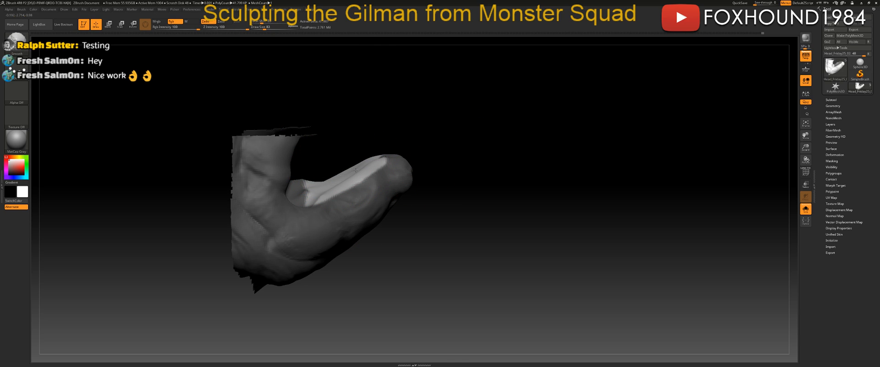
Clear the jaw mask and bring back the hidden head geometry and the other subtools.
{"action": "mouse_move", "coordinate": [518, 163]}
{"action": "left_mouse_down"}
{"action": "mouse_move", "coordinate": [612, 171]}
{"action": "mouse_move", "coordinate": [627, 207]}
{"action": "left_mouse_up"}
{"action": "left_click", "coordinate": [804, 210]}
{"action": "left_click_drag", "start_coordinate": [712, 206], "coordinate": [692, 209]}
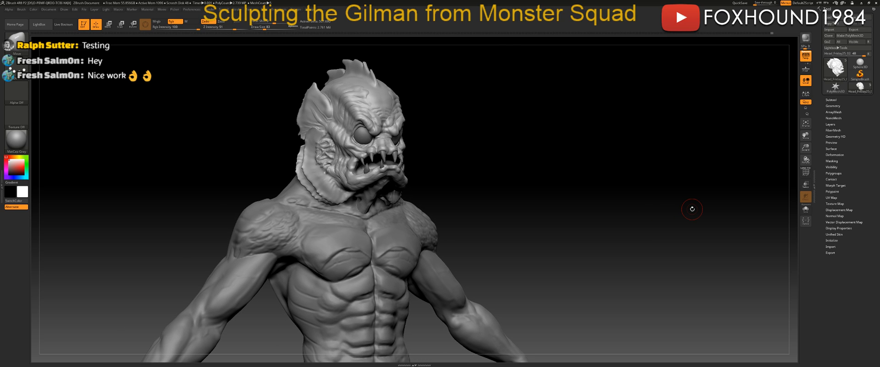
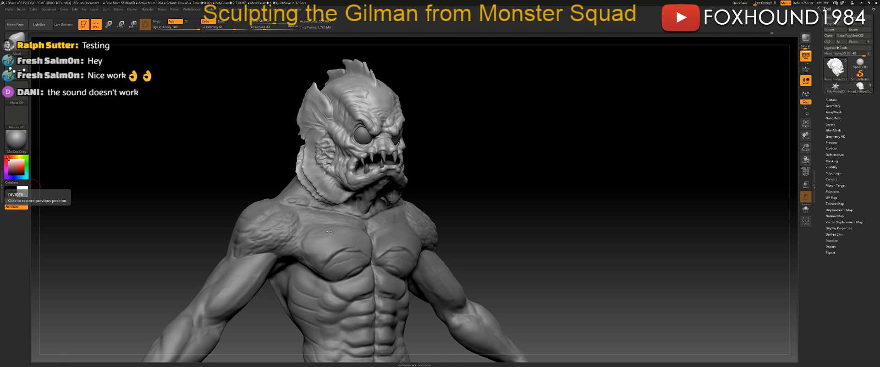
{"action": "left_click_drag", "start_coordinate": [511, 197], "coordinate": [456, 204]}
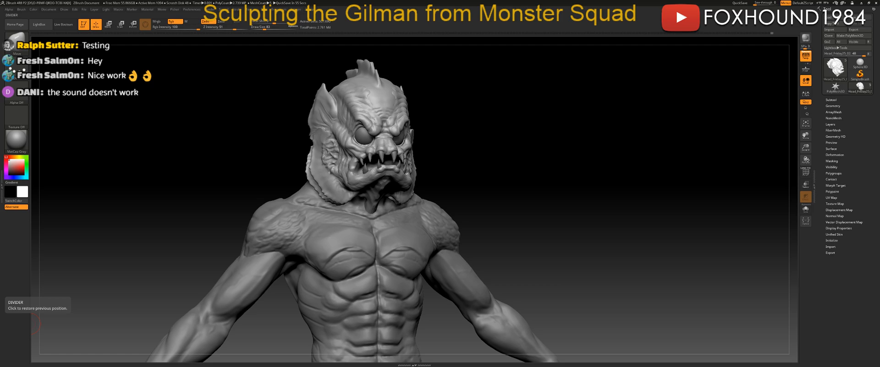
{"action": "key", "text": "super+d"}
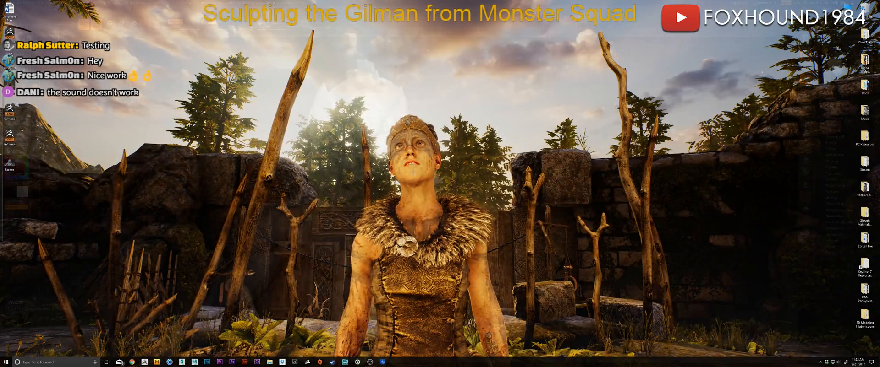
{"action": "key", "text": "super+d"}
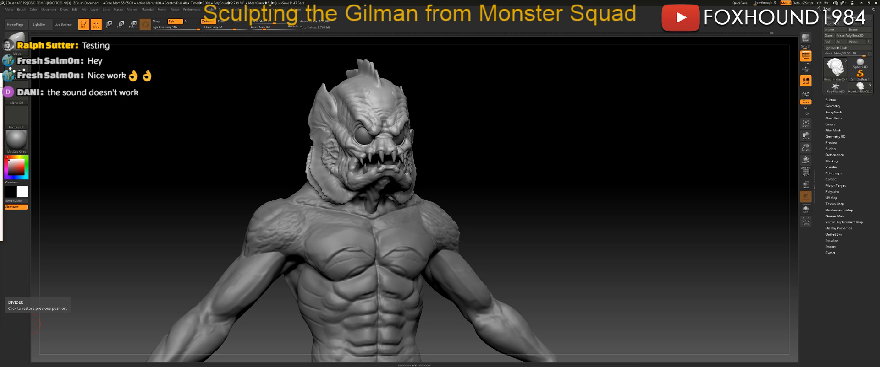
{"action": "mouse_move", "coordinate": [608, 164]}
{"action": "left_mouse_down"}
{"action": "mouse_move", "coordinate": [621, 165]}
{"action": "mouse_move", "coordinate": [614, 159]}
{"action": "mouse_move", "coordinate": [605, 185]}
{"action": "mouse_move", "coordinate": [590, 167]}
{"action": "mouse_move", "coordinate": [604, 168]}
{"action": "mouse_move", "coordinate": [590, 236]}
{"action": "left_mouse_up"}
{"action": "left_click", "coordinate": [16, 42]}
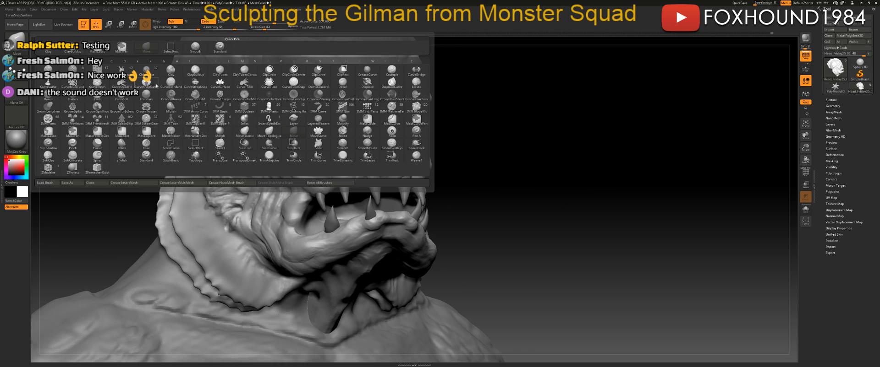
{"action": "left_click", "coordinate": [72, 47]}
{"action": "mouse_move", "coordinate": [549, 103]}
{"action": "left_mouse_down", "text": "alt"}
{"action": "mouse_move", "coordinate": [532, 128]}
{"action": "mouse_move", "coordinate": [579, 151]}
{"action": "mouse_move", "coordinate": [603, 147]}
{"action": "mouse_move", "coordinate": [597, 139]}
{"action": "mouse_move", "coordinate": [595, 157]}
{"action": "left_mouse_up", "text": "alt"}
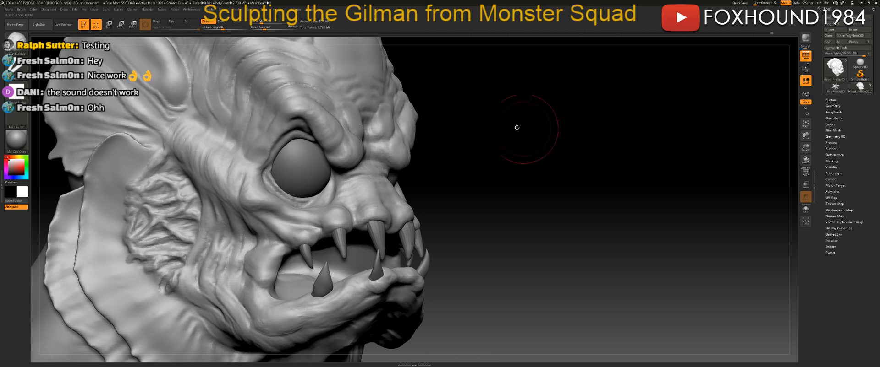
Reshape the forehead folds and brow above the eye with the Move brush at draw size 83.
{"action": "left_click", "coordinate": [20, 46]}
{"action": "left_click", "coordinate": [294, 130]}
{"action": "left_click_drag", "start_coordinate": [463, 115], "coordinate": [454, 135], "text": "alt"}
{"action": "left_click_drag", "start_coordinate": [354, 119], "coordinate": [291, 110]}
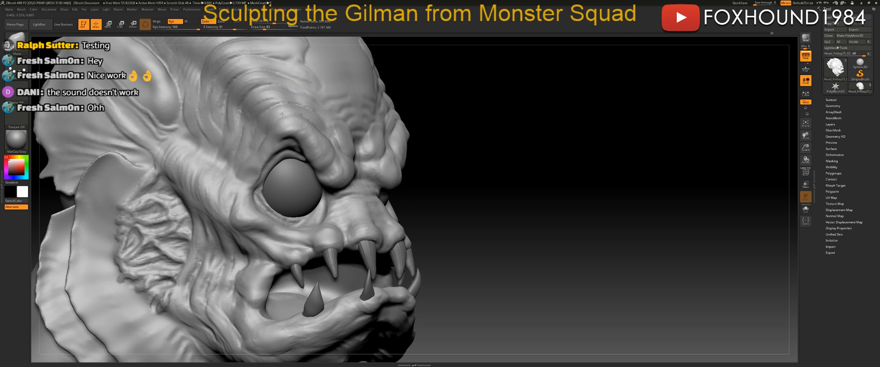
{"action": "left_click_drag", "start_coordinate": [513, 110], "coordinate": [517, 111]}
{"action": "left_click_drag", "start_coordinate": [296, 111], "coordinate": [287, 112]}
{"action": "left_click_drag", "start_coordinate": [521, 114], "coordinate": [527, 116]}
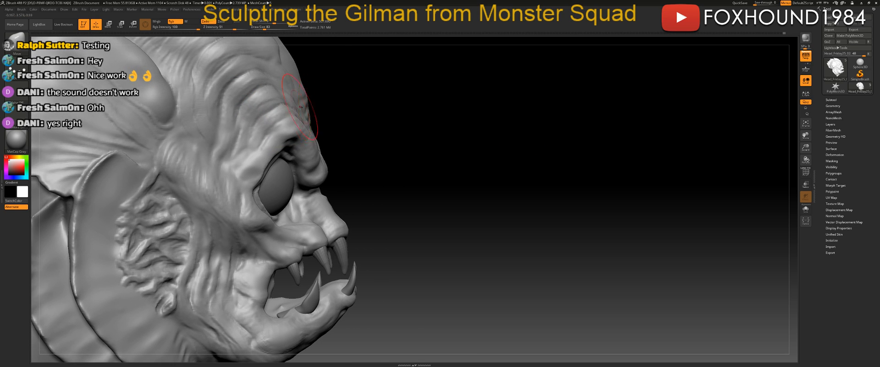
{"action": "left_click_drag", "start_coordinate": [422, 114], "coordinate": [367, 116]}
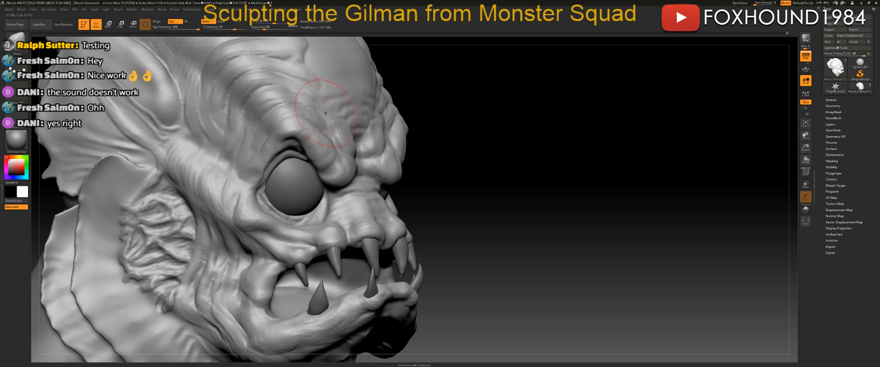
{"action": "mouse_move", "coordinate": [302, 117]}
{"action": "left_mouse_down"}
{"action": "mouse_move", "coordinate": [276, 115]}
{"action": "mouse_move", "coordinate": [299, 121]}
{"action": "left_mouse_up"}
Set the Move brush's draw size to 18 and adjust the upper eyelid and the outer rim of the eye.
{"action": "key", "text": "space"}
{"action": "mouse_move", "coordinate": [478, 122]}
{"action": "left_mouse_down"}
{"action": "mouse_move", "coordinate": [441, 120]}
{"action": "mouse_move", "coordinate": [520, 131]}
{"action": "mouse_move", "coordinate": [507, 141]}
{"action": "mouse_move", "coordinate": [525, 149]}
{"action": "mouse_move", "coordinate": [527, 164]}
{"action": "left_mouse_up"}
{"action": "key", "text": "space"}
{"action": "left_click_drag", "start_coordinate": [306, 162], "coordinate": [302, 162]}
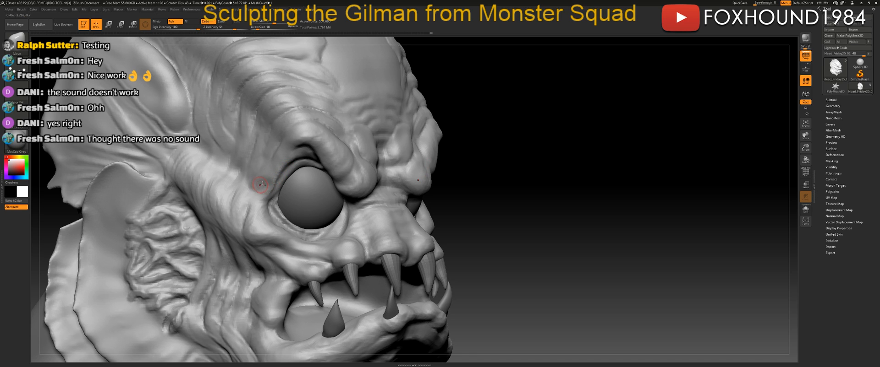
{"action": "left_click_drag", "start_coordinate": [548, 151], "coordinate": [608, 155]}
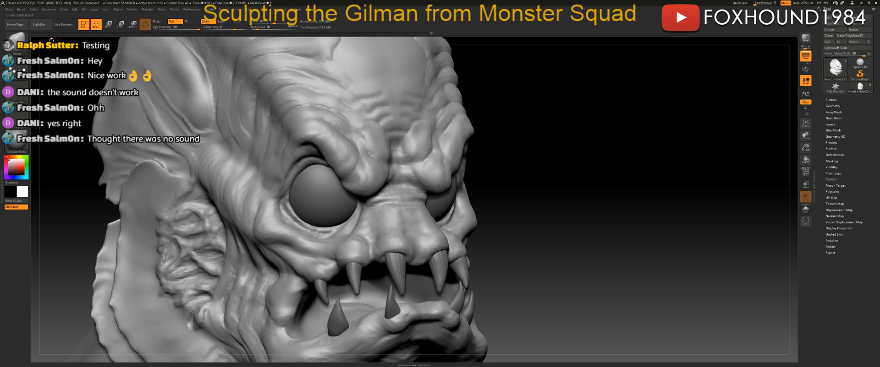
Build up the fold above the eye's outer corner with the ClayBuildup brush at draw size 18.
{"action": "left_click", "coordinate": [16, 39]}
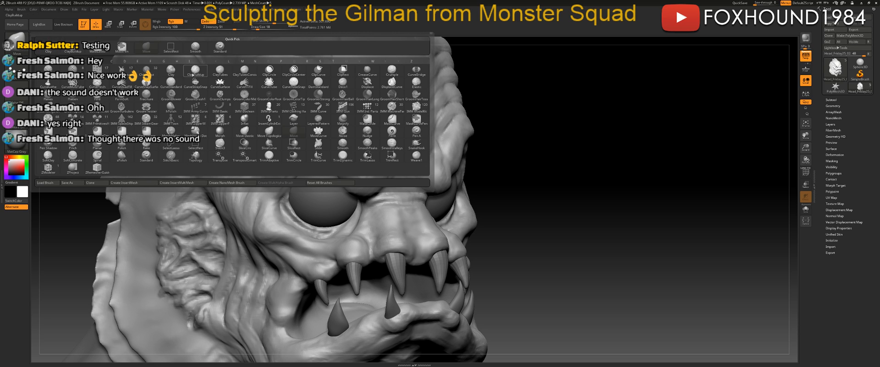
{"action": "left_click", "coordinate": [195, 73]}
{"action": "mouse_move", "coordinate": [589, 165]}
{"action": "left_mouse_down"}
{"action": "mouse_move", "coordinate": [297, 151]}
{"action": "mouse_move", "coordinate": [267, 161]}
{"action": "left_mouse_up"}
{"action": "left_click_drag", "start_coordinate": [509, 143], "coordinate": [440, 144]}
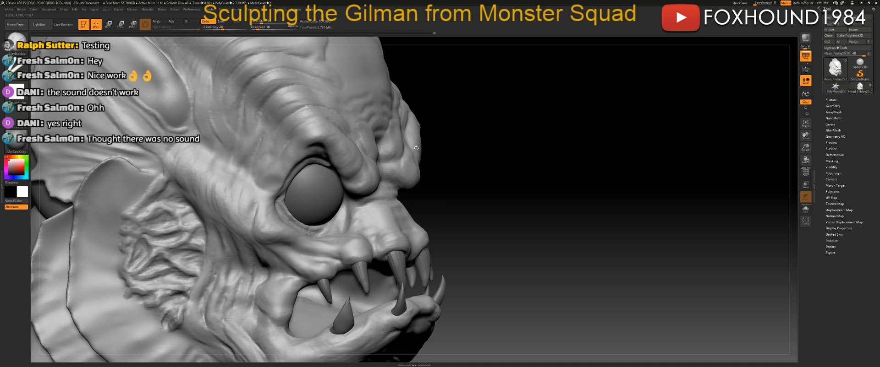
{"action": "mouse_move", "coordinate": [291, 149]}
{"action": "left_mouse_down"}
{"action": "mouse_move", "coordinate": [261, 187]}
{"action": "mouse_move", "coordinate": [269, 172]}
{"action": "mouse_move", "coordinate": [271, 187]}
{"action": "mouse_move", "coordinate": [281, 173]}
{"action": "left_mouse_up"}
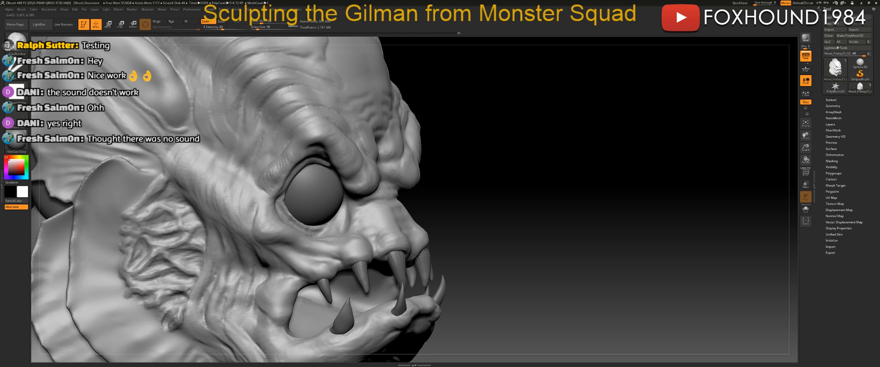
{"action": "left_click_drag", "start_coordinate": [298, 152], "coordinate": [307, 129]}
Extend the clay fold around the eye's outer corner and up toward the brow, clearing the mask between strokes.
{"action": "left_click_drag", "start_coordinate": [260, 191], "coordinate": [265, 179]}
{"action": "left_click_drag", "start_coordinate": [261, 174], "coordinate": [267, 191]}
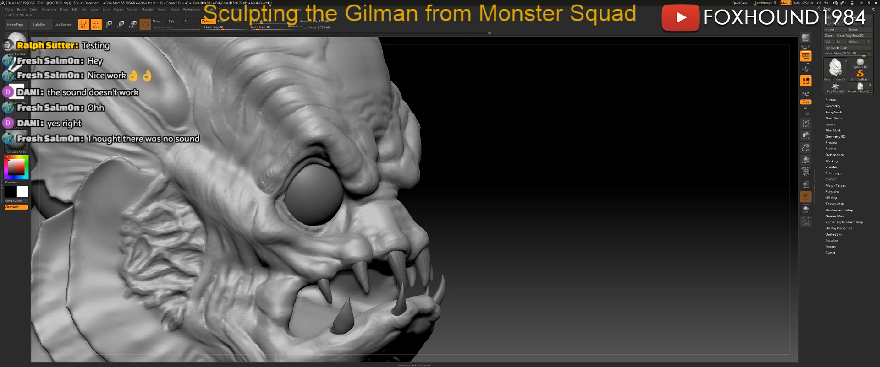
{"action": "key", "text": "ctrl"}
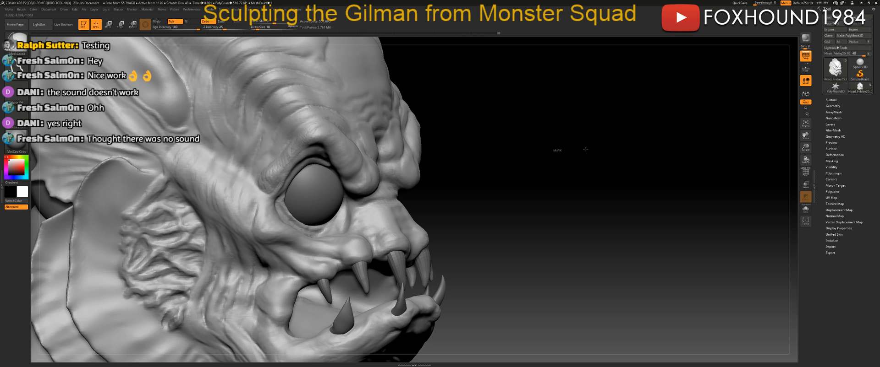
{"action": "left_click_drag", "start_coordinate": [591, 145], "coordinate": [586, 145], "text": "ctrl"}
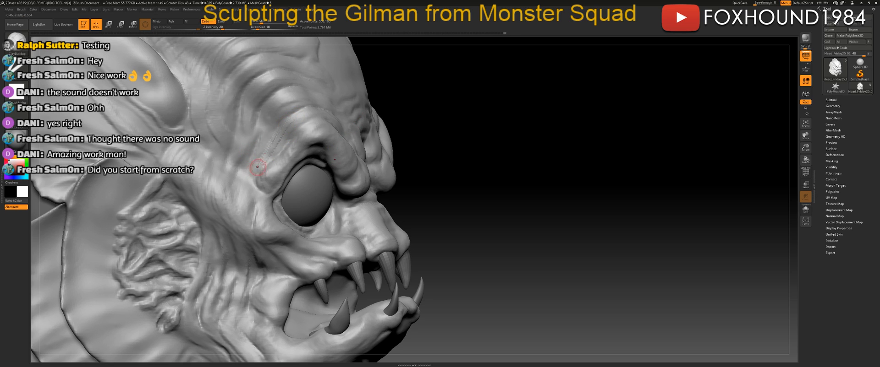
{"action": "left_click_drag", "start_coordinate": [259, 171], "coordinate": [291, 133]}
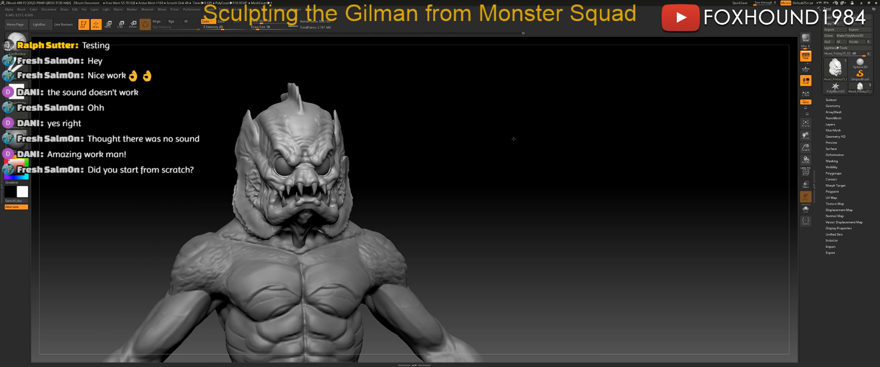
Check the whole figure, and refine the brow fold and eyelid above the eye with small clay strokes.
{"action": "mouse_move", "coordinate": [513, 139]}
{"action": "left_mouse_down", "text": "alt"}
{"action": "mouse_move", "coordinate": [521, 143]}
{"action": "mouse_move", "coordinate": [518, 130]}
{"action": "mouse_move", "coordinate": [511, 151]}
{"action": "left_mouse_up", "text": "alt"}
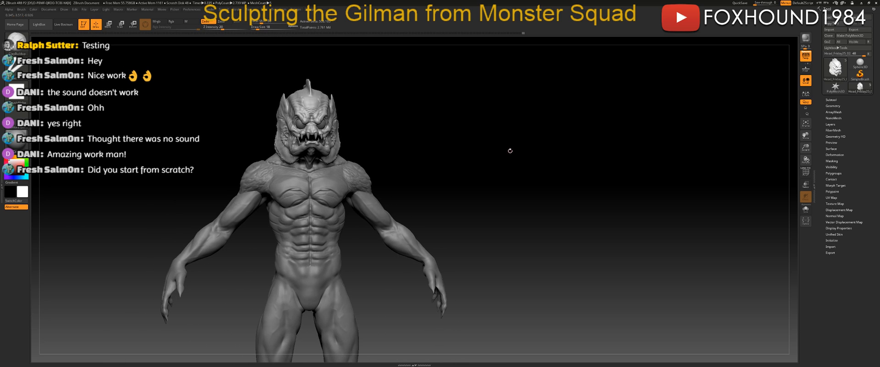
{"action": "left_click_drag", "start_coordinate": [430, 159], "coordinate": [454, 134]}
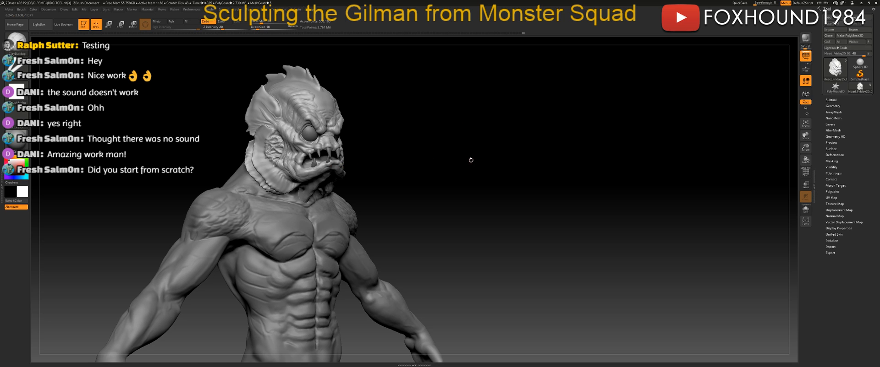
{"action": "left_click_drag", "start_coordinate": [517, 149], "coordinate": [497, 149]}
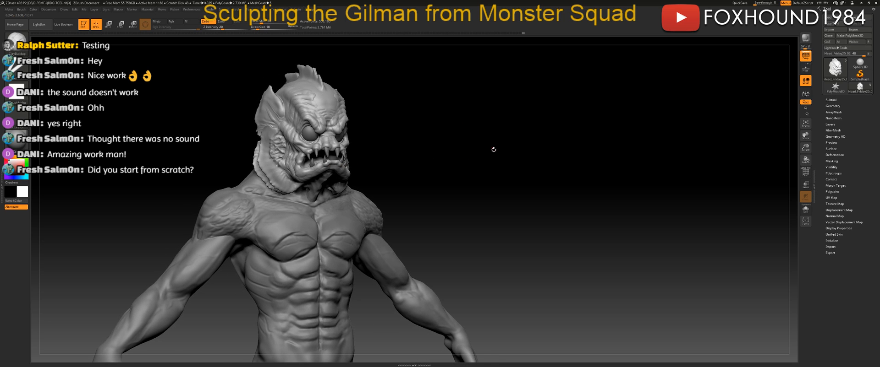
{"action": "mouse_move", "coordinate": [374, 157]}
{"action": "left_mouse_down"}
{"action": "mouse_move", "coordinate": [485, 155]}
{"action": "mouse_move", "coordinate": [510, 143]}
{"action": "mouse_move", "coordinate": [499, 150]}
{"action": "mouse_move", "coordinate": [507, 161]}
{"action": "mouse_move", "coordinate": [495, 163]}
{"action": "mouse_move", "coordinate": [423, 147]}
{"action": "mouse_move", "coordinate": [493, 158]}
{"action": "mouse_move", "coordinate": [483, 167]}
{"action": "left_mouse_up"}
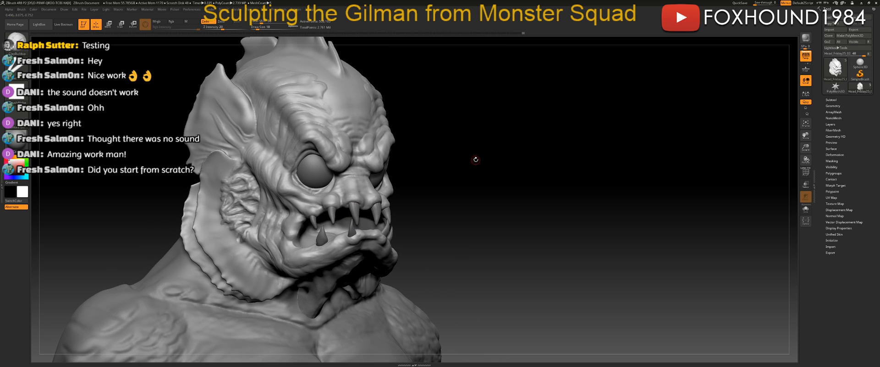
{"action": "left_click_drag", "start_coordinate": [530, 139], "coordinate": [524, 161]}
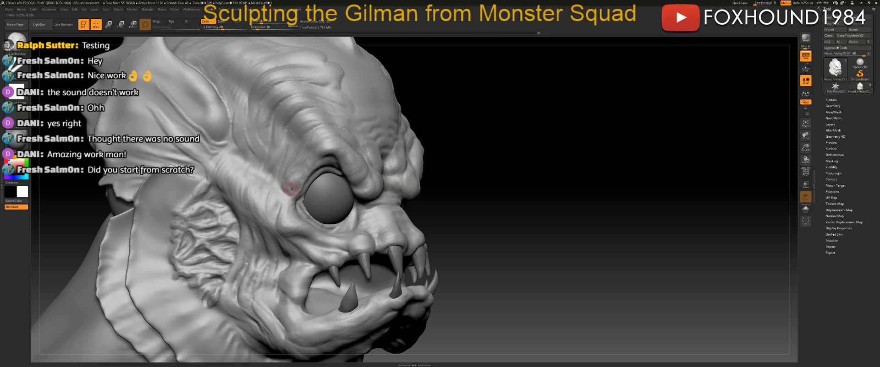
{"action": "left_click_drag", "start_coordinate": [336, 137], "coordinate": [329, 148]}
{"action": "left_click_drag", "start_coordinate": [357, 171], "coordinate": [364, 171]}
Build up the cheek folds behind the mouth corner with clay strokes at draw size 30.
{"action": "left_click_drag", "start_coordinate": [544, 151], "coordinate": [365, 165]}
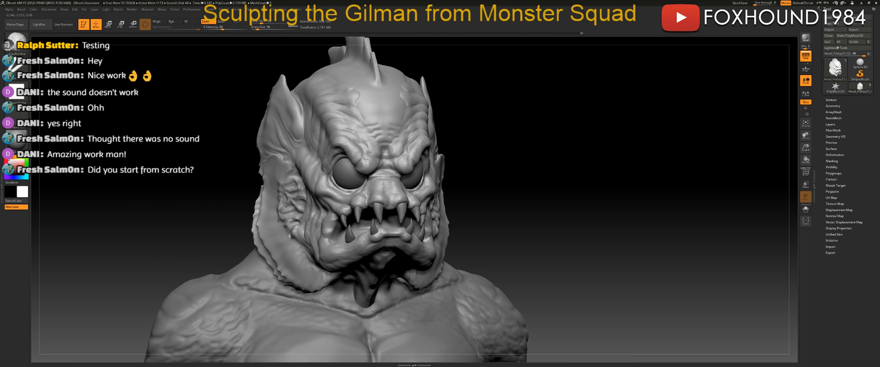
{"action": "mouse_move", "coordinate": [444, 147]}
{"action": "left_mouse_down"}
{"action": "mouse_move", "coordinate": [516, 134]}
{"action": "mouse_move", "coordinate": [534, 146]}
{"action": "mouse_move", "coordinate": [579, 136]}
{"action": "left_mouse_up"}
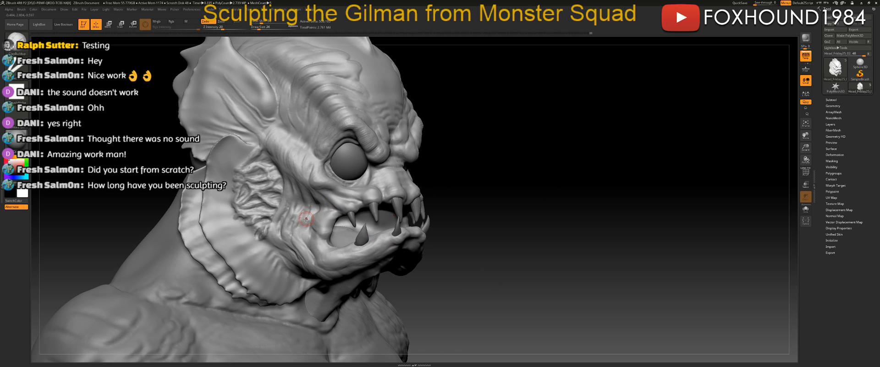
{"action": "mouse_move", "coordinate": [566, 214]}
{"action": "left_mouse_down"}
{"action": "mouse_move", "coordinate": [557, 219]}
{"action": "mouse_move", "coordinate": [565, 203]}
{"action": "mouse_move", "coordinate": [311, 182]}
{"action": "left_mouse_up"}
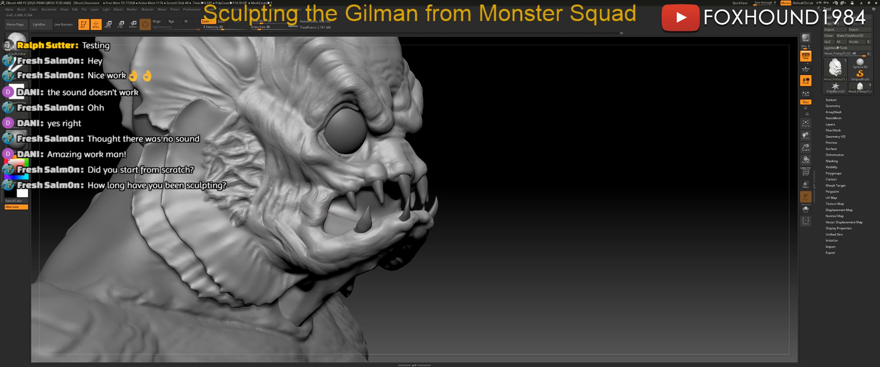
Sculpt radiating ridges into the neck frill behind the cheek with the ClayBuildup brush at draw size 18.
{"action": "mouse_move", "coordinate": [487, 210]}
{"action": "left_mouse_down"}
{"action": "mouse_move", "coordinate": [575, 216]}
{"action": "mouse_move", "coordinate": [534, 223]}
{"action": "mouse_move", "coordinate": [538, 206]}
{"action": "mouse_move", "coordinate": [499, 208]}
{"action": "left_mouse_up"}
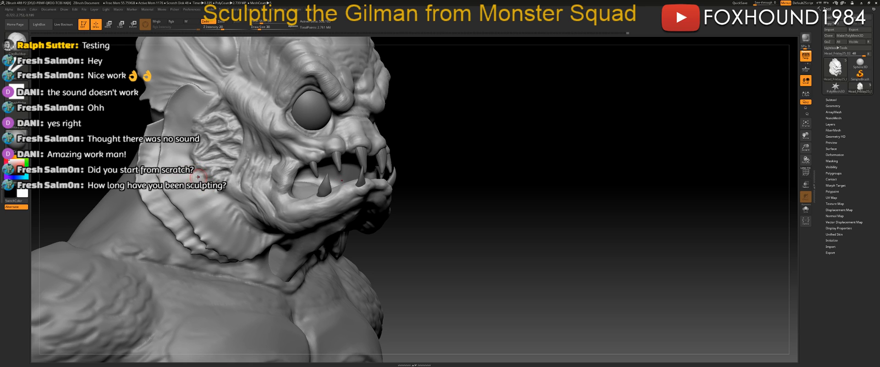
{"action": "key", "text": "space"}
{"action": "left_click_drag", "start_coordinate": [201, 179], "coordinate": [199, 179]}
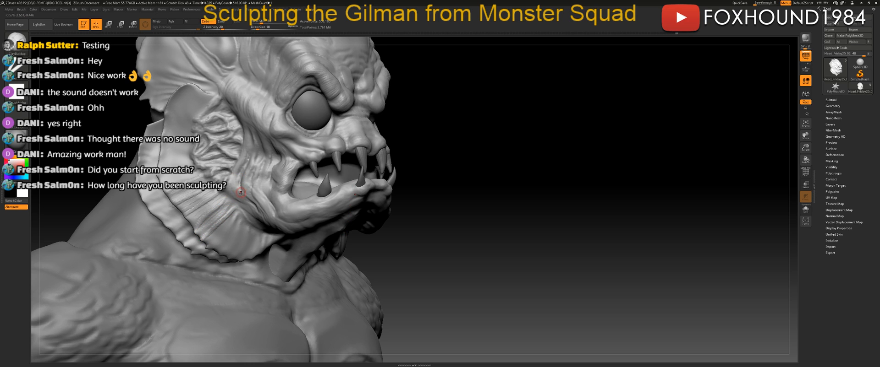
{"action": "left_click_drag", "start_coordinate": [278, 196], "coordinate": [267, 196]}
{"action": "left_click_drag", "start_coordinate": [500, 245], "coordinate": [370, 222]}
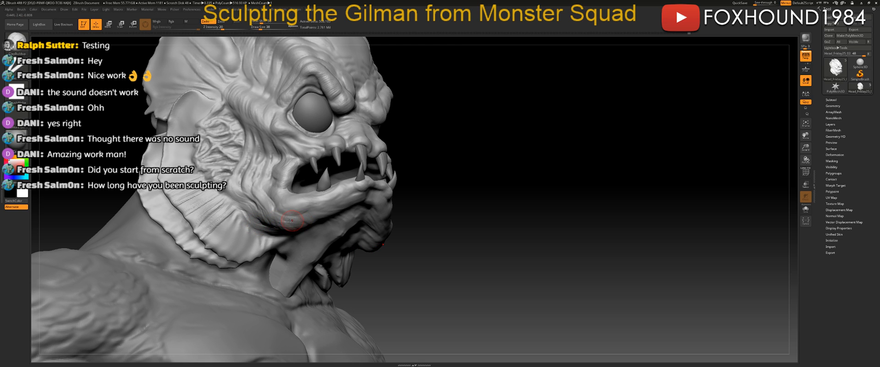
Continue the radiating ridges down the frill toward the jaw and up its section behind the ear with a smaller brush.
{"action": "left_click_drag", "start_coordinate": [490, 221], "coordinate": [445, 217]}
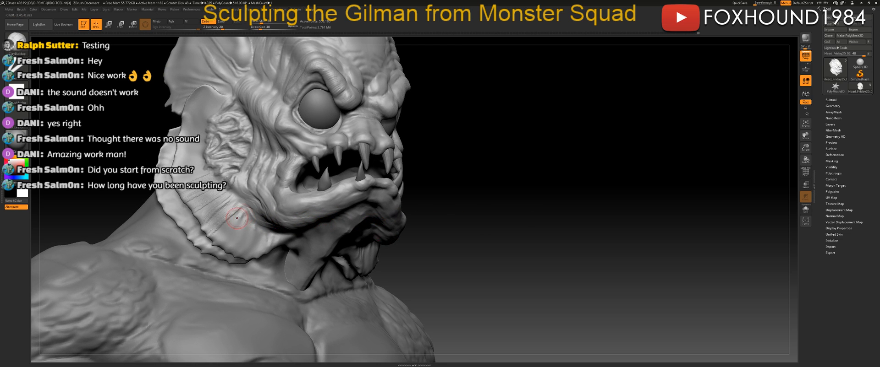
{"action": "key", "text": "space"}
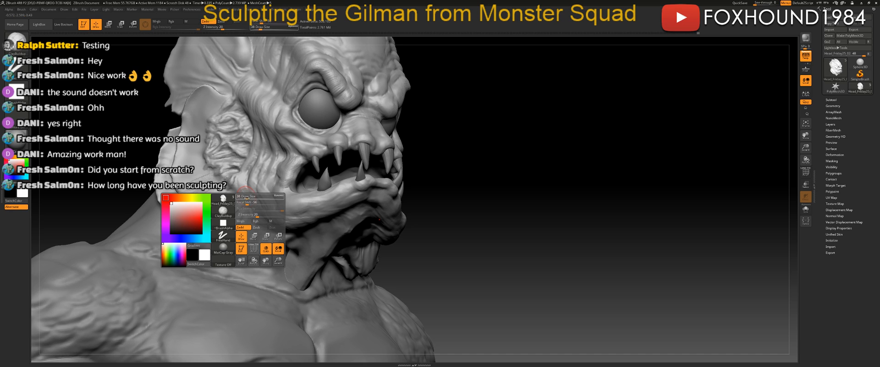
{"action": "left_click_drag", "start_coordinate": [244, 196], "coordinate": [242, 197]}
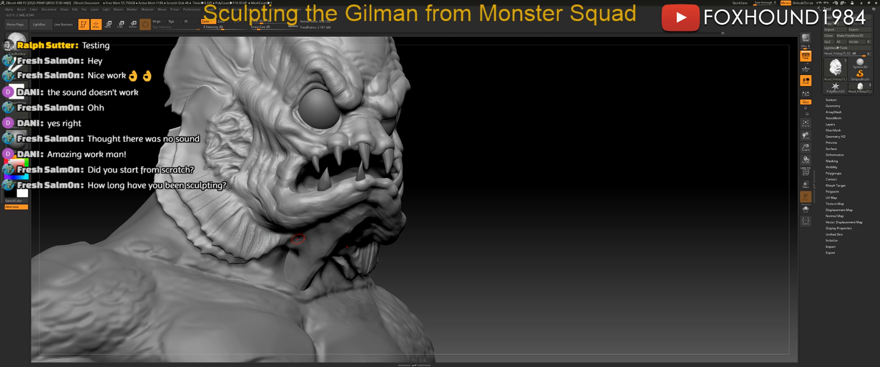
{"action": "mouse_move", "coordinate": [445, 205]}
{"action": "left_mouse_down"}
{"action": "mouse_move", "coordinate": [544, 204]}
{"action": "mouse_move", "coordinate": [572, 218]}
{"action": "left_mouse_up"}
{"action": "mouse_move", "coordinate": [210, 202]}
{"action": "left_mouse_down"}
{"action": "mouse_move", "coordinate": [234, 195]}
{"action": "mouse_move", "coordinate": [213, 190]}
{"action": "mouse_move", "coordinate": [240, 190]}
{"action": "mouse_move", "coordinate": [235, 160]}
{"action": "mouse_move", "coordinate": [234, 169]}
{"action": "left_mouse_up"}
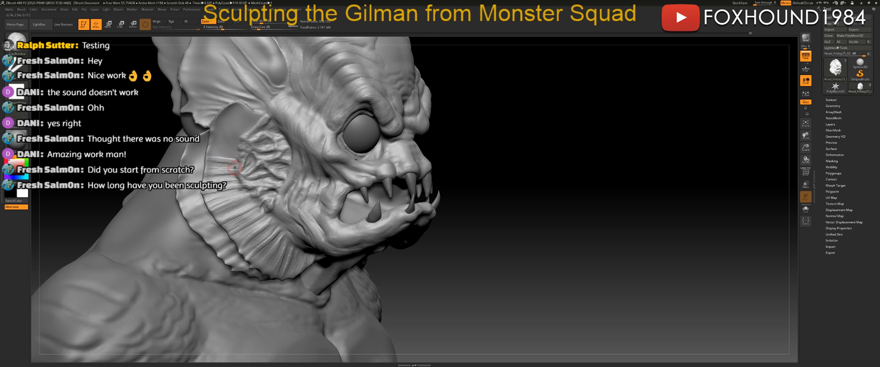
{"action": "left_click_drag", "start_coordinate": [210, 146], "coordinate": [237, 154]}
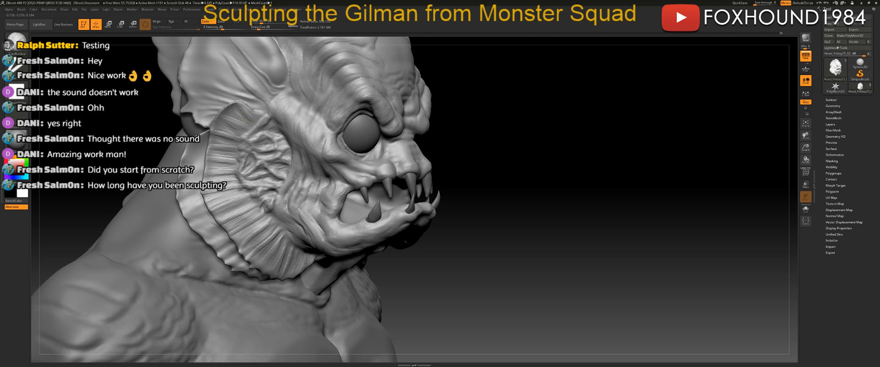
Switch to another sculpting brush and reduce its draw size for work on the front of the face.
{"action": "mouse_move", "coordinate": [514, 108]}
{"action": "left_mouse_down"}
{"action": "mouse_move", "coordinate": [511, 122]}
{"action": "mouse_move", "coordinate": [576, 124]}
{"action": "mouse_move", "coordinate": [536, 143]}
{"action": "mouse_move", "coordinate": [547, 128]}
{"action": "mouse_move", "coordinate": [514, 139]}
{"action": "mouse_move", "coordinate": [505, 126]}
{"action": "mouse_move", "coordinate": [491, 131]}
{"action": "mouse_move", "coordinate": [524, 124]}
{"action": "mouse_move", "coordinate": [491, 131]}
{"action": "mouse_move", "coordinate": [515, 138]}
{"action": "left_mouse_up"}
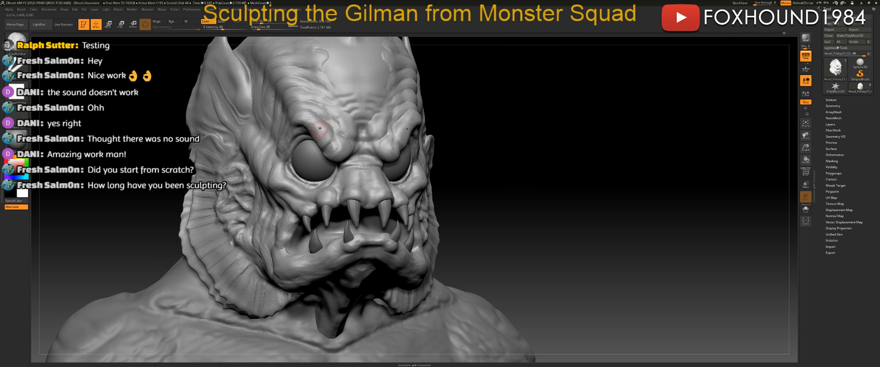
{"action": "left_click", "coordinate": [17, 43]}
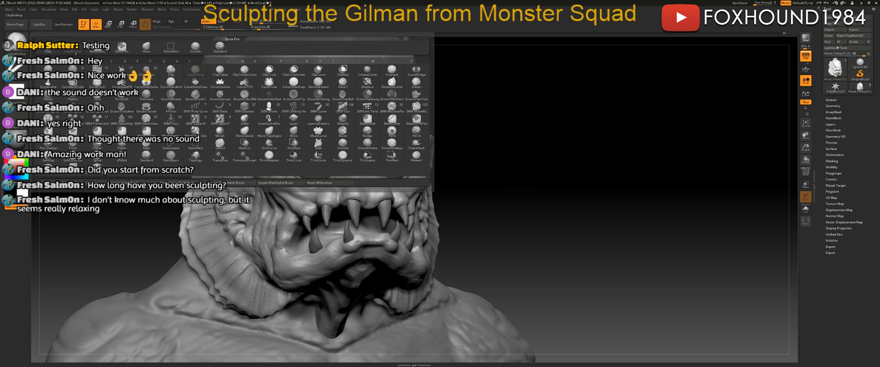
{"action": "left_click", "coordinate": [76, 53]}
{"action": "mouse_move", "coordinate": [594, 128]}
{"action": "left_mouse_down"}
{"action": "mouse_move", "coordinate": [622, 193]}
{"action": "mouse_move", "coordinate": [582, 189]}
{"action": "left_mouse_up"}
{"action": "key", "text": "space"}
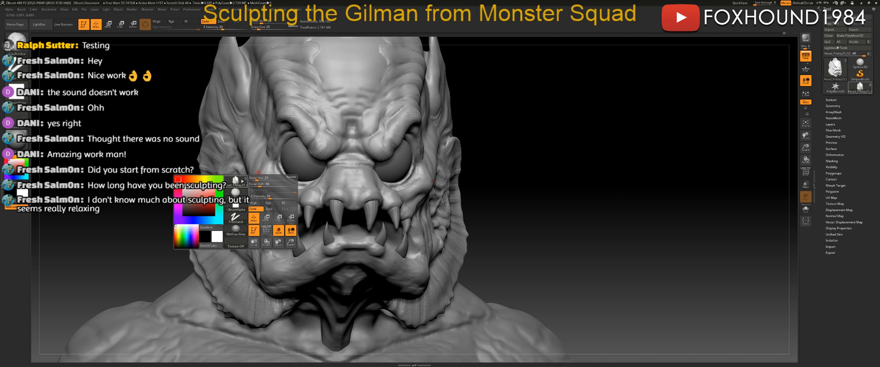
{"action": "left_click_drag", "start_coordinate": [258, 178], "coordinate": [251, 179]}
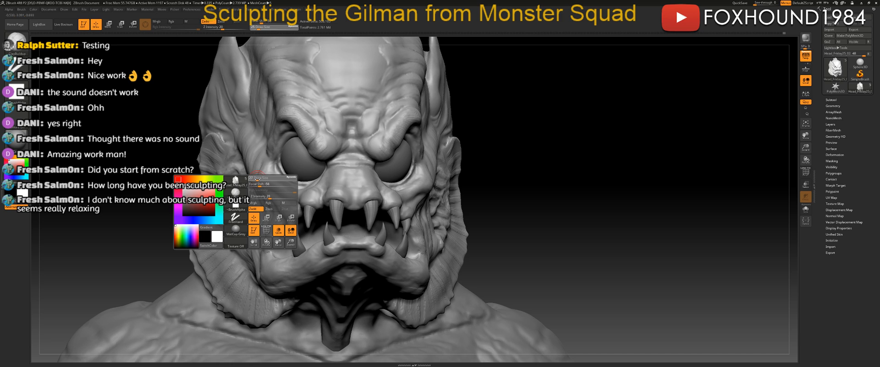
Sculpt the upper lip above the creature's front fangs with a short brush stroke.
{"action": "mouse_move", "coordinate": [587, 173]}
{"action": "left_mouse_down"}
{"action": "mouse_move", "coordinate": [605, 194]}
{"action": "mouse_move", "coordinate": [607, 225]}
{"action": "left_mouse_up"}
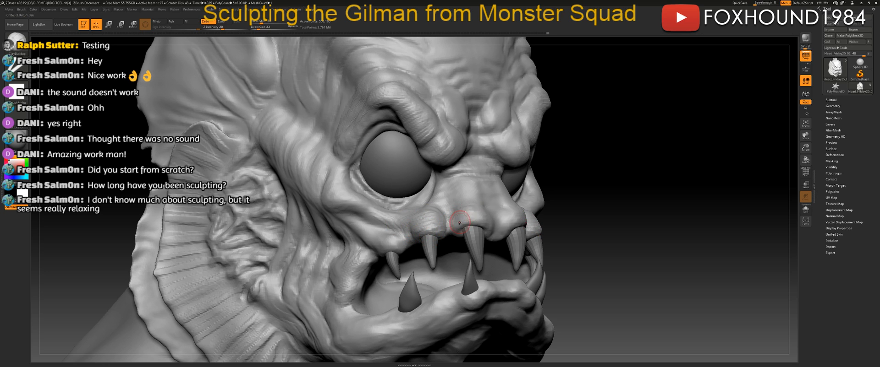
{"action": "mouse_move", "coordinate": [463, 226]}
{"action": "left_mouse_down"}
{"action": "mouse_move", "coordinate": [477, 228]}
{"action": "mouse_move", "coordinate": [467, 224]}
{"action": "mouse_move", "coordinate": [481, 217]}
{"action": "left_mouse_up"}
{"action": "mouse_move", "coordinate": [605, 220]}
{"action": "left_mouse_down", "text": "alt"}
{"action": "mouse_move", "coordinate": [604, 200]}
{"action": "mouse_move", "coordinate": [613, 199]}
{"action": "mouse_move", "coordinate": [581, 204]}
{"action": "left_mouse_up", "text": "alt"}
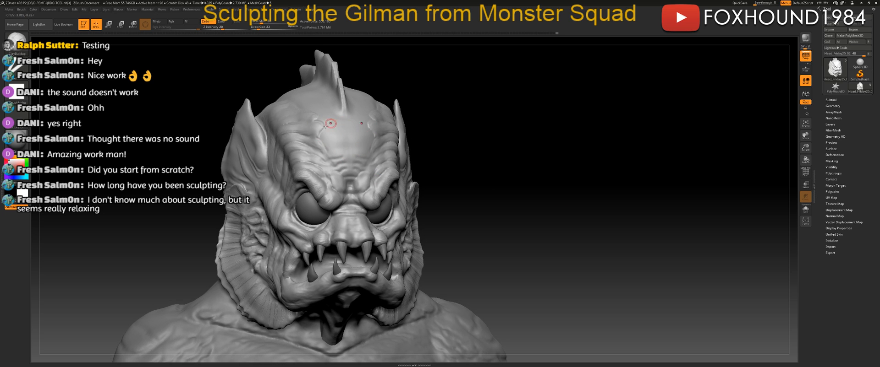
{"action": "left_click_drag", "start_coordinate": [543, 123], "coordinate": [585, 124], "text": "alt"}
{"action": "left_click_drag", "start_coordinate": [537, 111], "coordinate": [540, 142], "text": "alt"}
Sculpt and smooth the wrinkled ridge edges beside the smooth forehead area with a Draw Size of 12.
{"action": "mouse_move", "coordinate": [23, 100]}
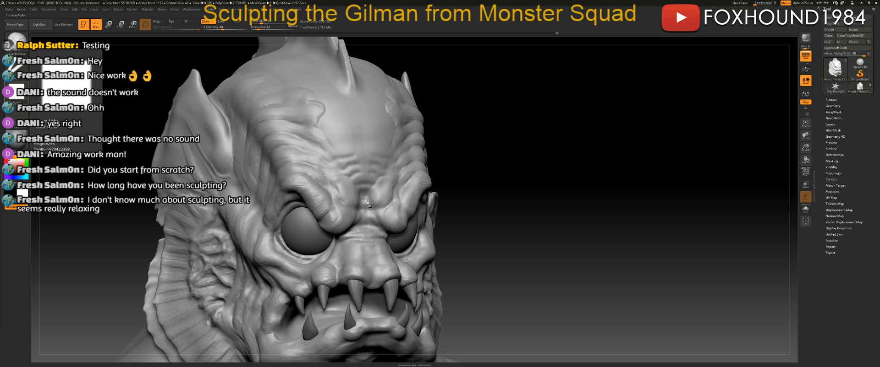
{"action": "left_click_drag", "start_coordinate": [603, 171], "coordinate": [618, 171]}
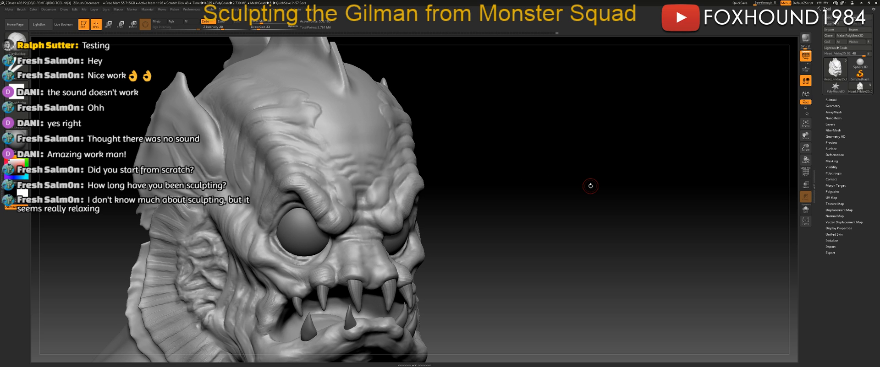
{"action": "mouse_move", "coordinate": [591, 186]}
{"action": "left_mouse_down"}
{"action": "mouse_move", "coordinate": [615, 198]}
{"action": "mouse_move", "coordinate": [600, 201]}
{"action": "mouse_move", "coordinate": [589, 220]}
{"action": "left_mouse_up"}
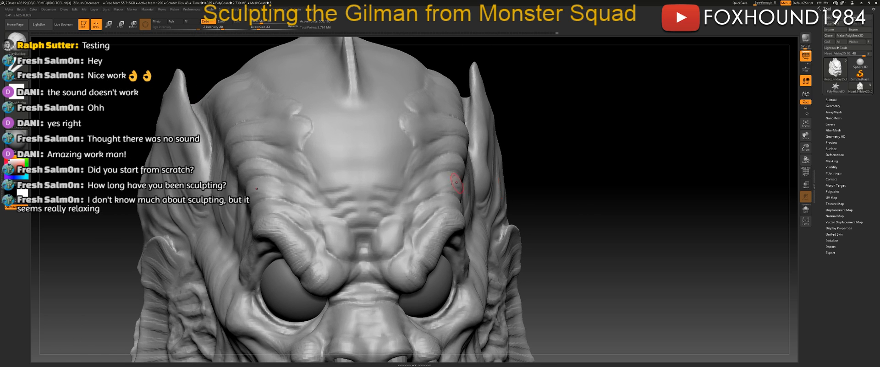
{"action": "key", "text": "space"}
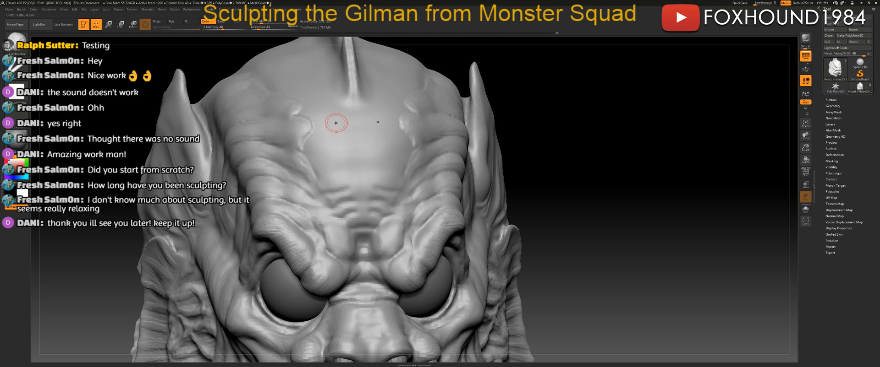
{"action": "key", "text": "space"}
{"action": "left_click_drag", "start_coordinate": [333, 125], "coordinate": [316, 121]}
{"action": "left_click_drag", "start_coordinate": [298, 117], "coordinate": [302, 130]}
{"action": "key", "text": "shift"}
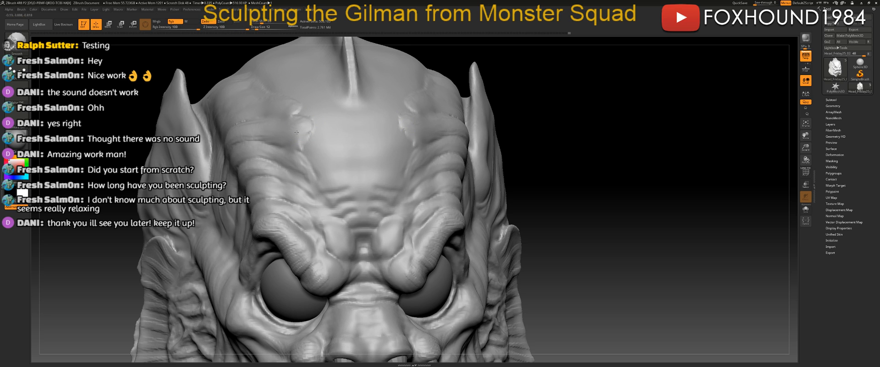
Sculpt the first small mirrored scales on the forehead just below the base of the head crest.
{"action": "left_click_drag", "start_coordinate": [526, 116], "coordinate": [590, 116]}
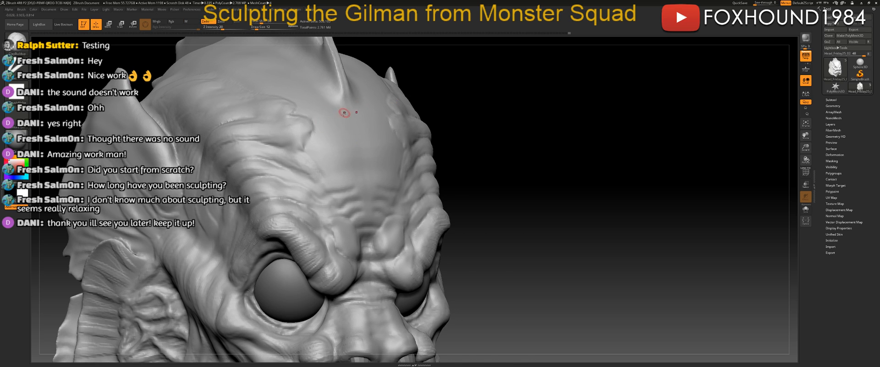
{"action": "right_click", "coordinate": [320, 156]}
{"action": "left_click_drag", "start_coordinate": [342, 123], "coordinate": [345, 122]}
{"action": "mouse_move", "coordinate": [488, 110]}
{"action": "left_mouse_down"}
{"action": "mouse_move", "coordinate": [333, 112]}
{"action": "mouse_move", "coordinate": [337, 126]}
{"action": "left_mouse_up"}
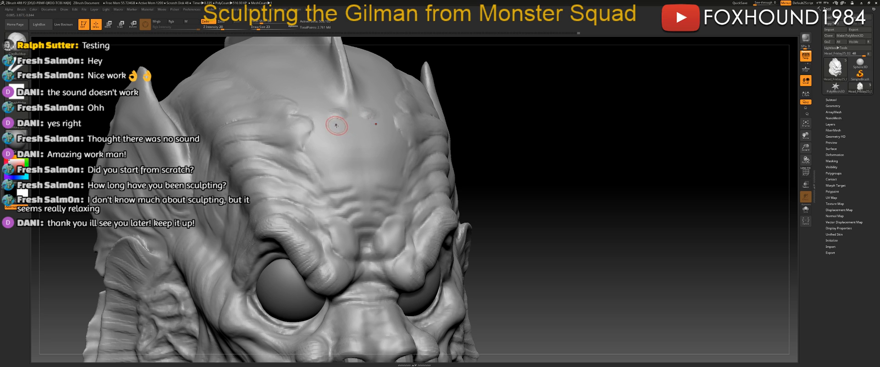
{"action": "left_click_drag", "start_coordinate": [563, 112], "coordinate": [481, 114]}
{"action": "mouse_move", "coordinate": [359, 114]}
{"action": "left_mouse_down", "text": "shift"}
{"action": "mouse_move", "coordinate": [344, 116]}
{"action": "mouse_move", "coordinate": [350, 114]}
{"action": "left_mouse_up", "text": "shift"}
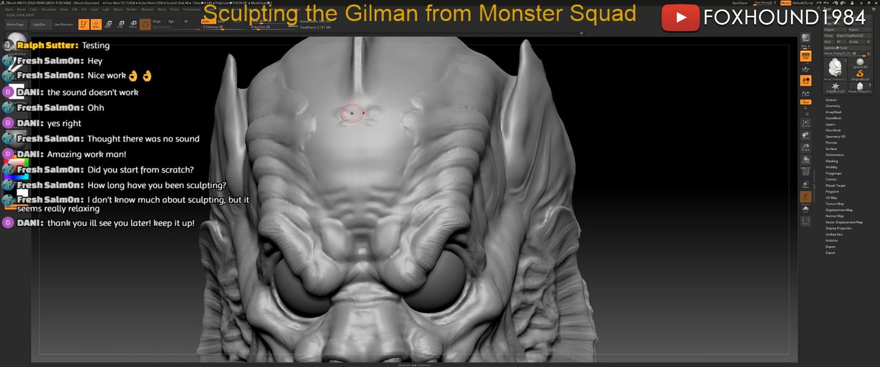
Smooth the first scales and add staggered rows of rounded scales across the upper forehead.
{"action": "left_click_drag", "start_coordinate": [635, 103], "coordinate": [560, 98]}
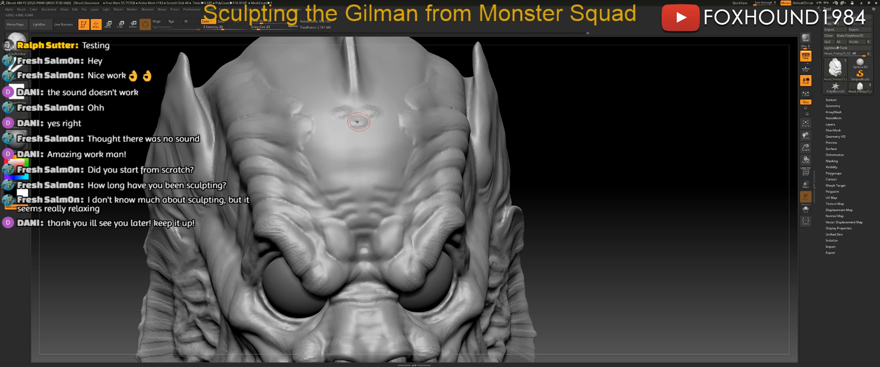
{"action": "key", "text": "shift"}
{"action": "mouse_move", "coordinate": [349, 117]}
{"action": "left_mouse_down", "text": "shift"}
{"action": "mouse_move", "coordinate": [343, 109]}
{"action": "mouse_move", "coordinate": [326, 126]}
{"action": "mouse_move", "coordinate": [334, 127]}
{"action": "left_mouse_up", "text": "shift"}
{"action": "key", "text": "shift"}
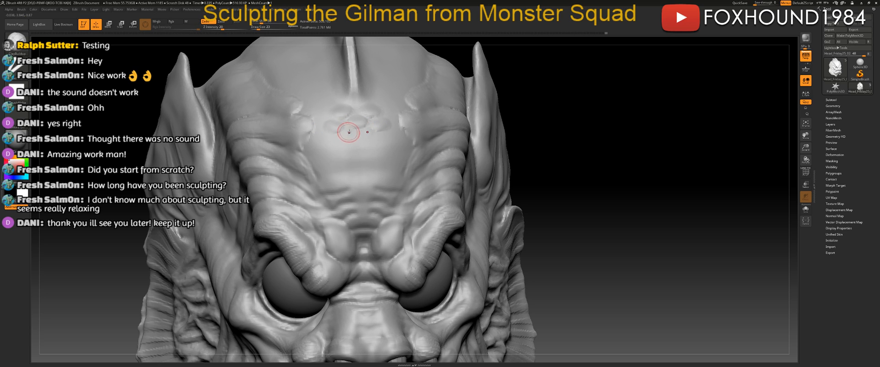
{"action": "left_click_drag", "start_coordinate": [344, 137], "coordinate": [351, 134]}
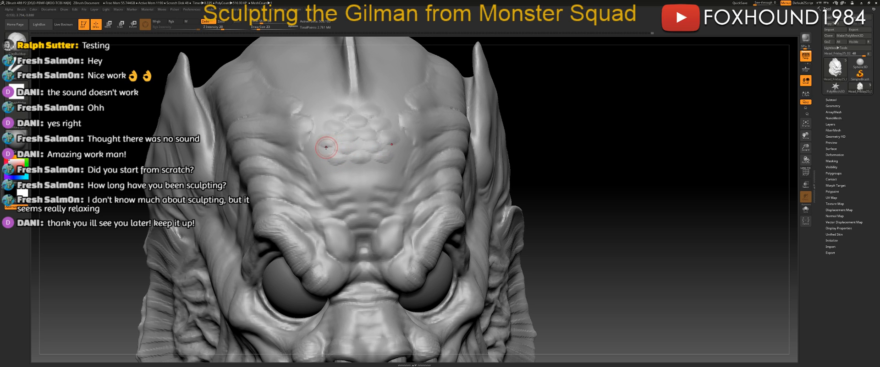
Extend the scale rows down the middle of the forehead and soften them along the centre line.
{"action": "left_click_drag", "start_coordinate": [653, 125], "coordinate": [605, 122]}
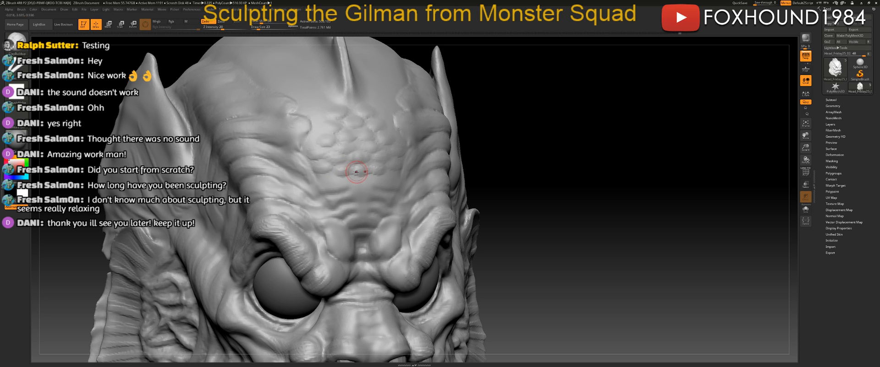
{"action": "left_click_drag", "start_coordinate": [559, 160], "coordinate": [560, 143], "text": "alt"}
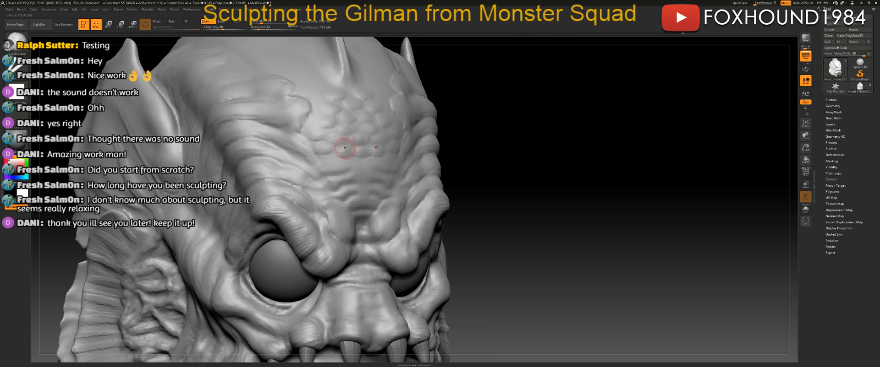
{"action": "left_click_drag", "start_coordinate": [320, 160], "coordinate": [354, 166]}
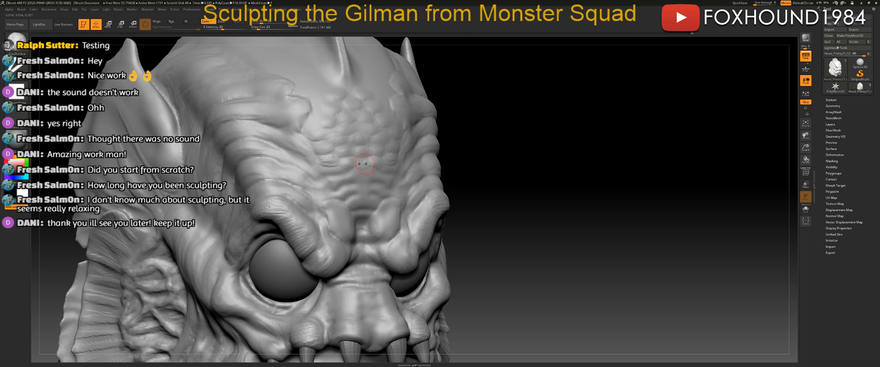
{"action": "left_click_drag", "start_coordinate": [359, 164], "coordinate": [362, 167], "text": "shift"}
{"action": "left_click_drag", "start_coordinate": [514, 151], "coordinate": [482, 150]}
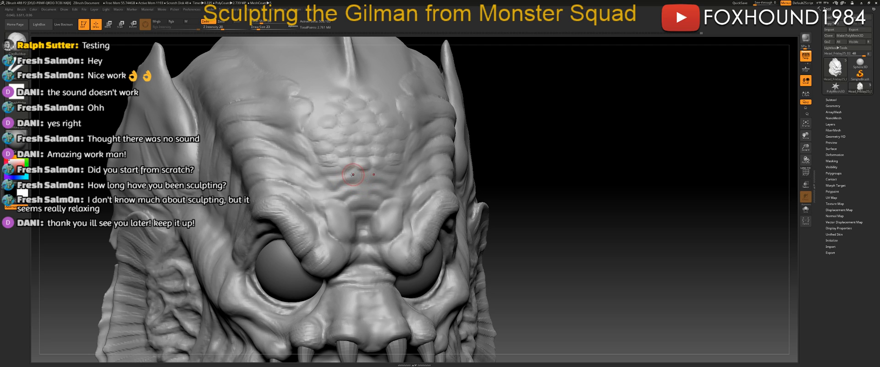
Continue the scales over the lower forehead wrinkles down to the area between the brows.
{"action": "left_click_drag", "start_coordinate": [345, 175], "coordinate": [348, 176]}
{"action": "left_click_drag", "start_coordinate": [547, 164], "coordinate": [472, 165]}
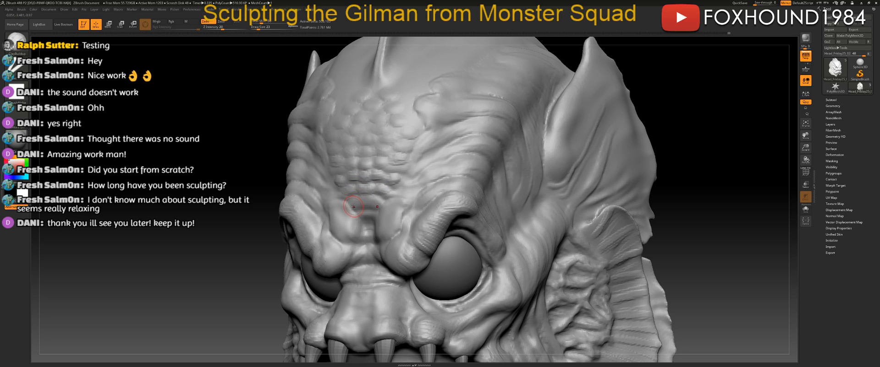
{"action": "left_click_drag", "start_coordinate": [364, 203], "coordinate": [374, 200]}
{"action": "left_click_drag", "start_coordinate": [757, 160], "coordinate": [577, 167]}
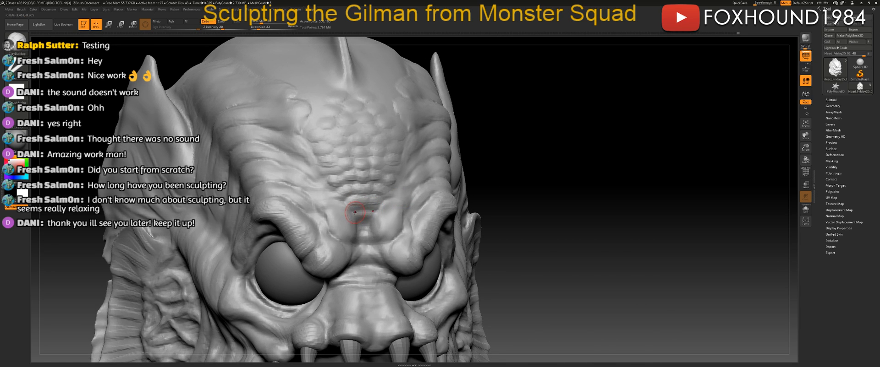
Add scales along the upper side edges of the forehead, between the crest and the wrinkled ridges.
{"action": "left_click_drag", "start_coordinate": [615, 150], "coordinate": [605, 165]}
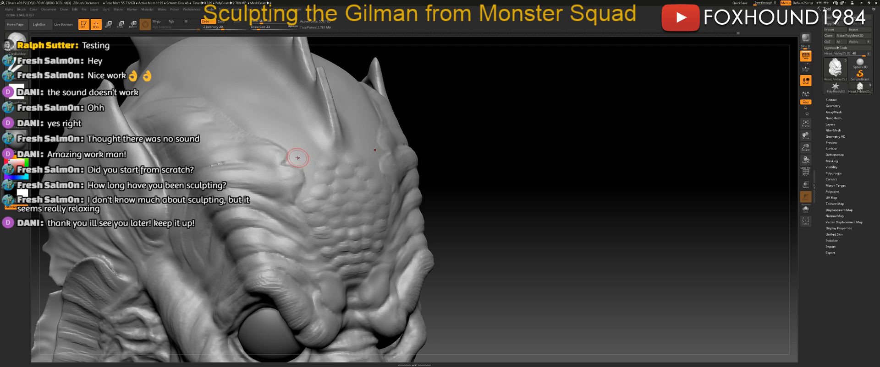
{"action": "mouse_move", "coordinate": [303, 158]}
{"action": "left_mouse_down"}
{"action": "mouse_move", "coordinate": [317, 163]}
{"action": "mouse_move", "coordinate": [306, 165]}
{"action": "mouse_move", "coordinate": [315, 173]}
{"action": "left_mouse_up"}
{"action": "mouse_move", "coordinate": [539, 163]}
{"action": "left_mouse_down"}
{"action": "mouse_move", "coordinate": [558, 167]}
{"action": "mouse_move", "coordinate": [350, 155]}
{"action": "left_mouse_up"}
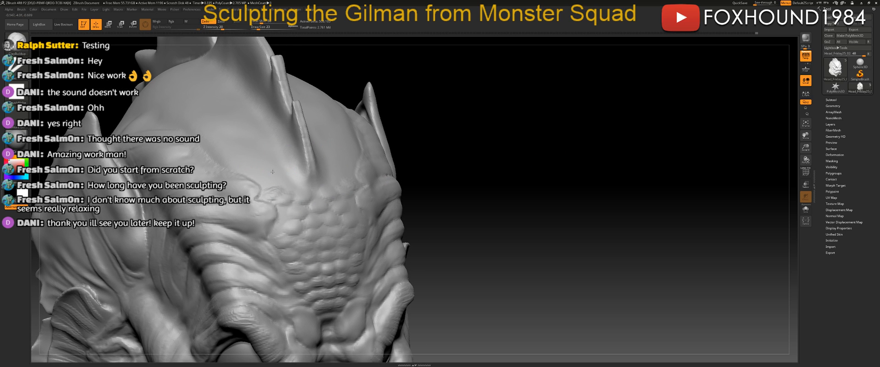
Smooth the front spines of the head crest from their base to their tips.
{"action": "left_click_drag", "start_coordinate": [312, 170], "coordinate": [296, 108], "text": "shift"}
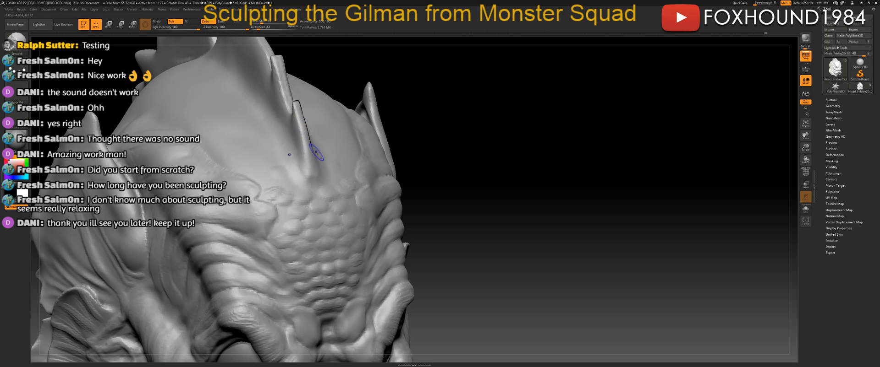
{"action": "mouse_move", "coordinate": [313, 169]}
{"action": "left_mouse_down", "text": "shift"}
{"action": "mouse_move", "coordinate": [313, 143]}
{"action": "mouse_move", "coordinate": [293, 121]}
{"action": "mouse_move", "coordinate": [278, 60]}
{"action": "left_mouse_up", "text": "shift"}
{"action": "mouse_move", "coordinate": [568, 146]}
{"action": "left_mouse_down"}
{"action": "mouse_move", "coordinate": [554, 156]}
{"action": "mouse_move", "coordinate": [568, 161]}
{"action": "mouse_move", "coordinate": [553, 159]}
{"action": "mouse_move", "coordinate": [595, 143]}
{"action": "left_mouse_up"}
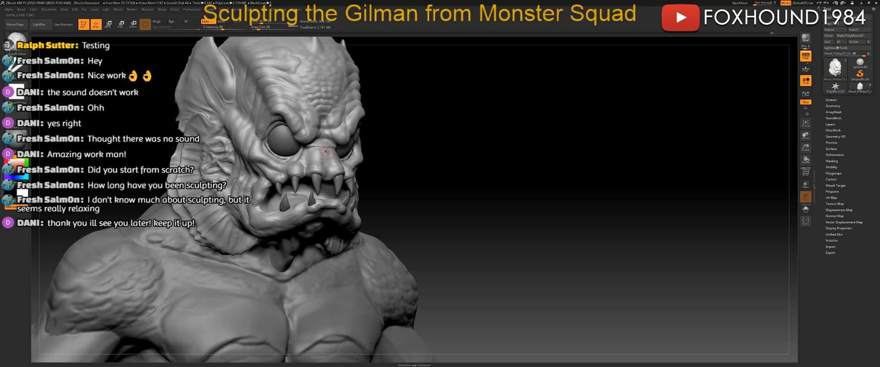
Reshape the cheek and upper lip around the mouth corners with the Move brush, ending at a Draw Size of 74.
{"action": "left_click_drag", "start_coordinate": [474, 165], "coordinate": [541, 175], "text": "shift"}
{"action": "left_click", "coordinate": [17, 51]}
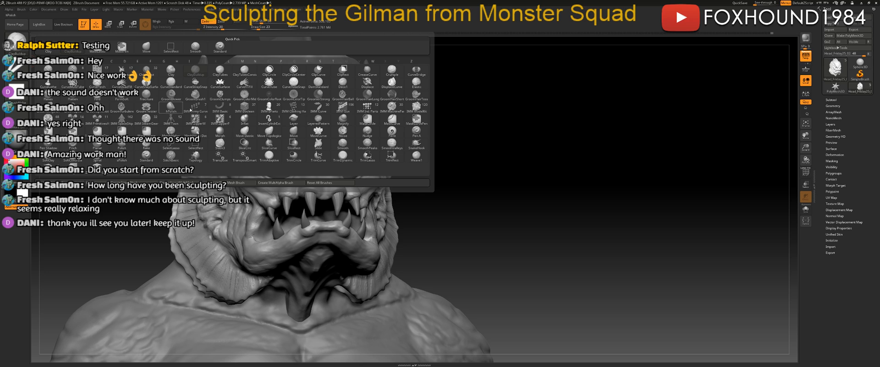
{"action": "left_click", "coordinate": [296, 130]}
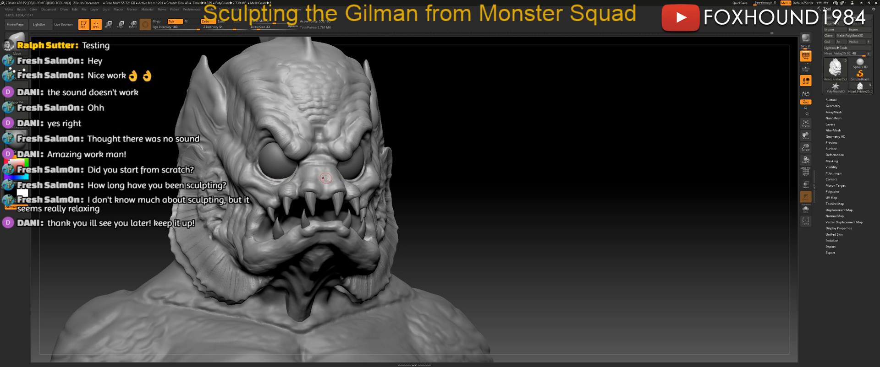
{"action": "key", "text": "space"}
{"action": "left_click_drag", "start_coordinate": [303, 188], "coordinate": [308, 188]}
{"action": "left_click_drag", "start_coordinate": [525, 180], "coordinate": [547, 186]}
{"action": "key", "text": "space"}
{"action": "left_click_drag", "start_coordinate": [283, 207], "coordinate": [280, 207]}
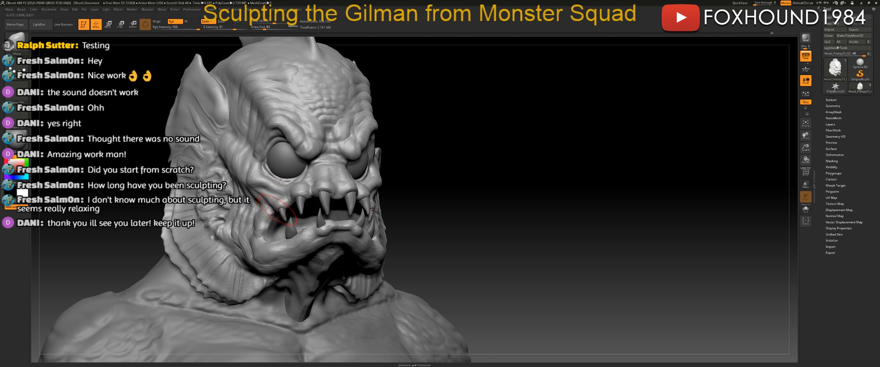
{"action": "key", "text": "space"}
{"action": "left_click_drag", "start_coordinate": [268, 205], "coordinate": [266, 205]}
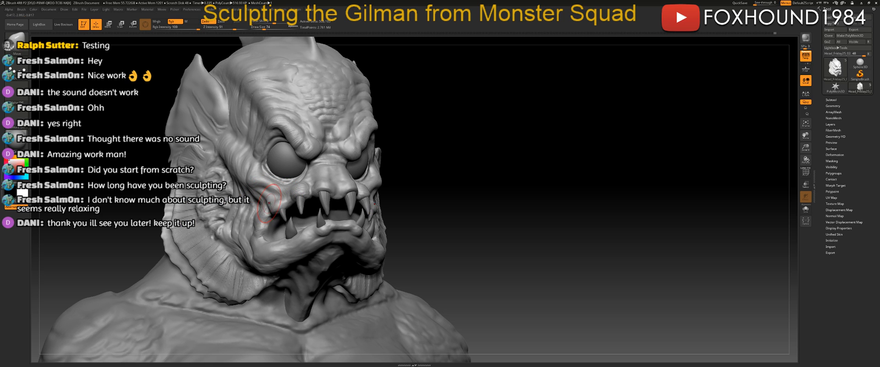
{"action": "left_click_drag", "start_coordinate": [497, 189], "coordinate": [446, 191]}
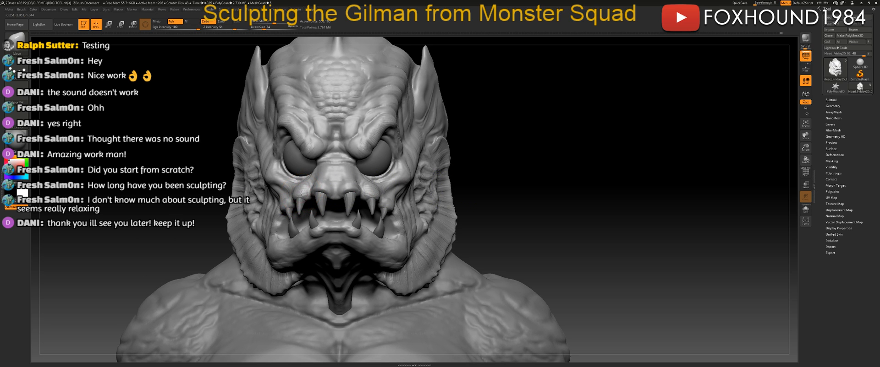
{"action": "left_click_drag", "start_coordinate": [556, 187], "coordinate": [481, 184]}
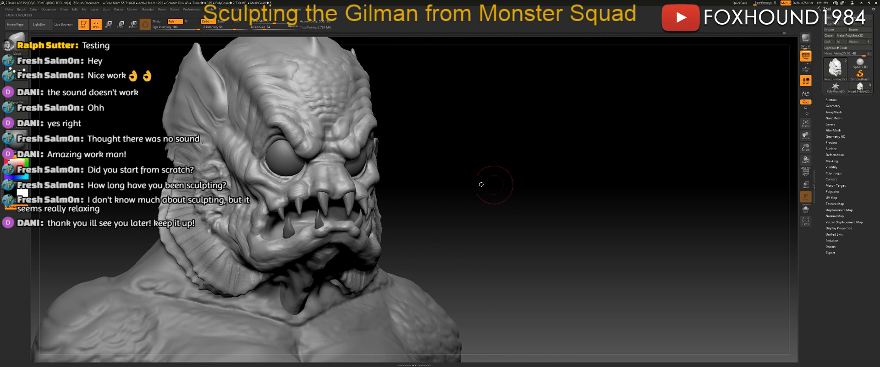
Select the upper teeth subtool and mask every upper tooth except the pair flanking the two front fangs.
{"action": "left_click", "coordinate": [299, 203], "text": "alt"}
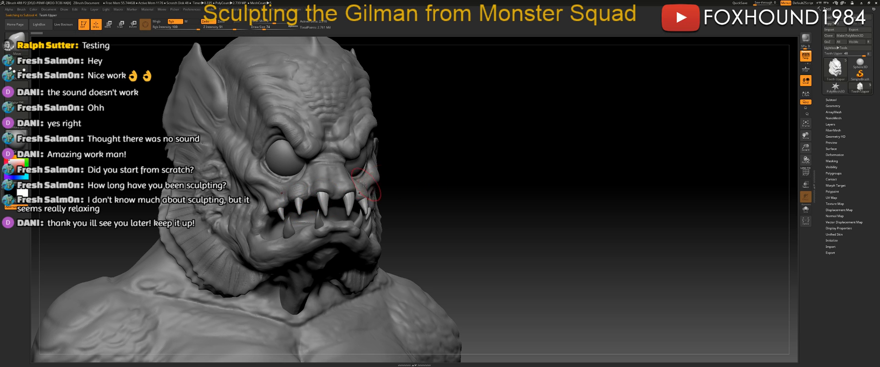
{"action": "key", "text": "w"}
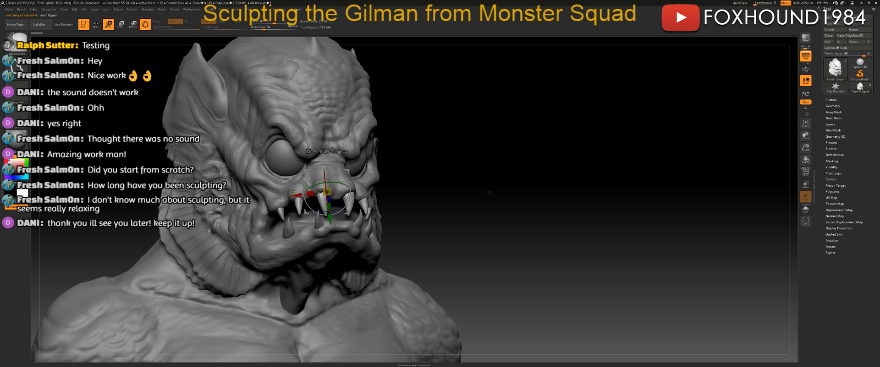
{"action": "key", "text": "q"}
{"action": "left_click", "coordinate": [299, 205], "text": "ctrl+shift"}
{"action": "left_click_drag", "start_coordinate": [511, 194], "coordinate": [486, 195], "text": "ctrl+shift"}
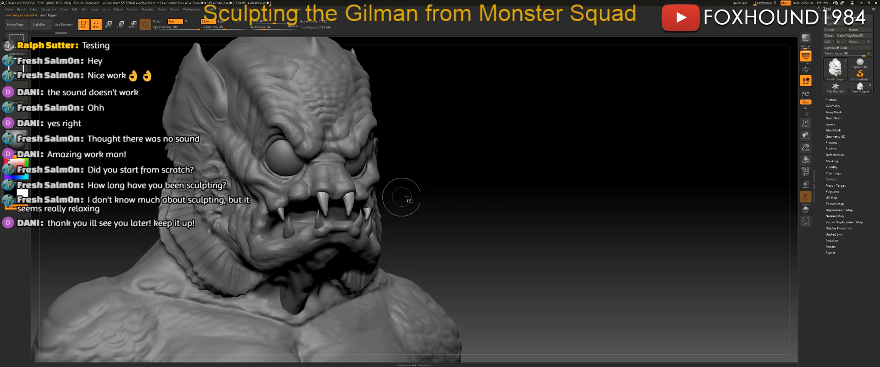
{"action": "left_click", "coordinate": [513, 192], "text": "ctrl+shift"}
{"action": "left_click_drag", "start_coordinate": [558, 191], "coordinate": [554, 191], "text": "shift"}
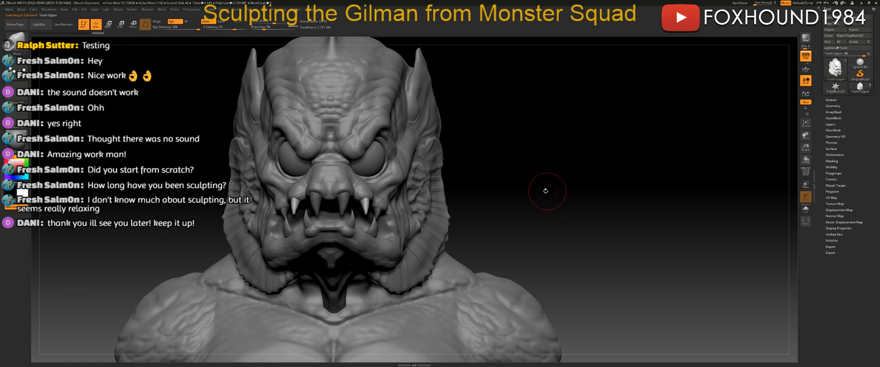
Reposition the unmasked pair of upper fangs with the transform gizmo and return to sculpting mode.
{"action": "key", "text": "w"}
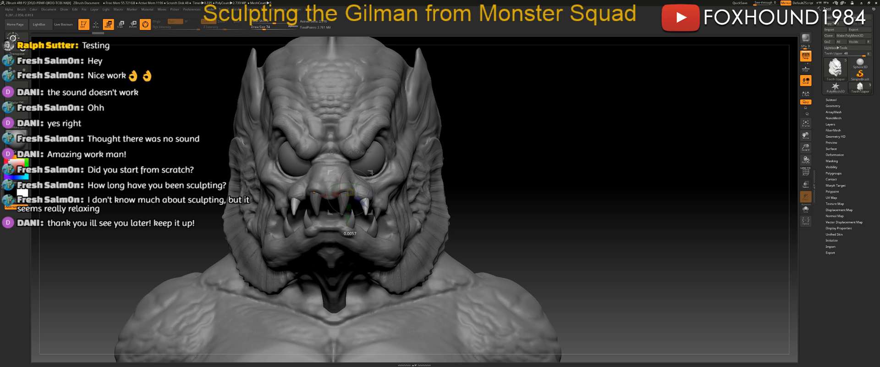
{"action": "left_click_drag", "start_coordinate": [488, 179], "coordinate": [536, 188]}
{"action": "key", "text": "q"}
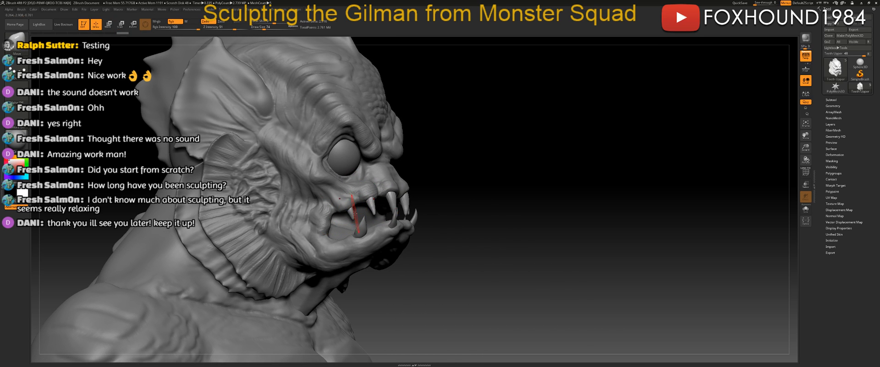
Mask every upper tooth except the outermost pair at the mouth corners, and show the full set of teeth.
{"action": "left_click_drag", "start_coordinate": [637, 202], "coordinate": [573, 204]}
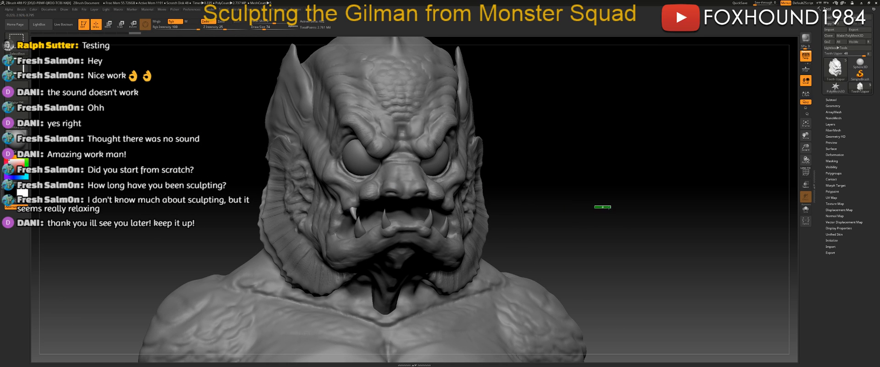
{"action": "left_click", "coordinate": [600, 206], "text": "ctrl+shift"}
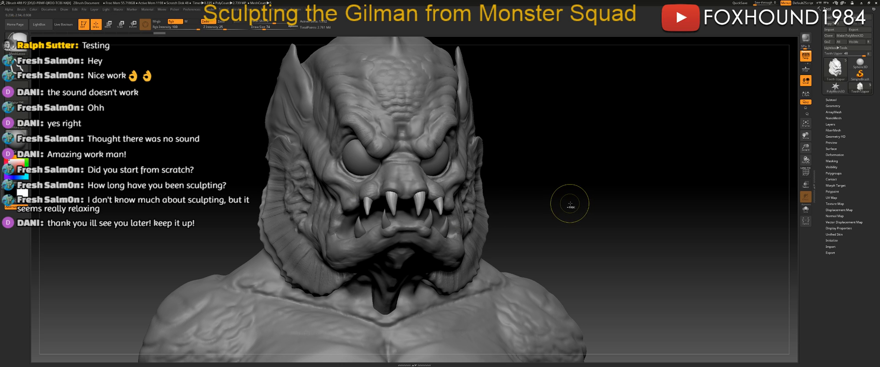
{"action": "left_click", "coordinate": [575, 204], "text": "ctrl"}
{"action": "left_click", "coordinate": [582, 203], "text": "ctrl+shift"}
{"action": "left_click_drag", "start_coordinate": [615, 199], "coordinate": [643, 198], "text": "shift"}
Reposition the unmasked outermost upper teeth with the transform gizmo, clear the mask and return to sculpting mode.
{"action": "key", "text": "w"}
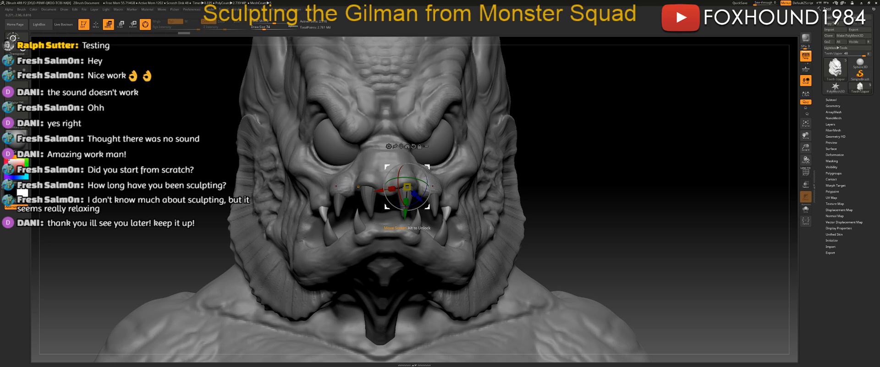
{"action": "left_click_drag", "start_coordinate": [429, 167], "coordinate": [432, 170]}
{"action": "left_click_drag", "start_coordinate": [664, 183], "coordinate": [573, 185]}
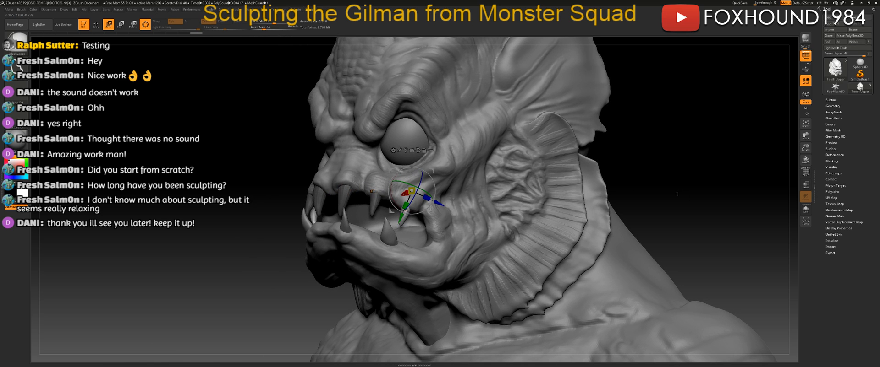
{"action": "left_click_drag", "start_coordinate": [637, 177], "coordinate": [648, 188], "text": "ctrl"}
{"action": "key", "text": "q"}
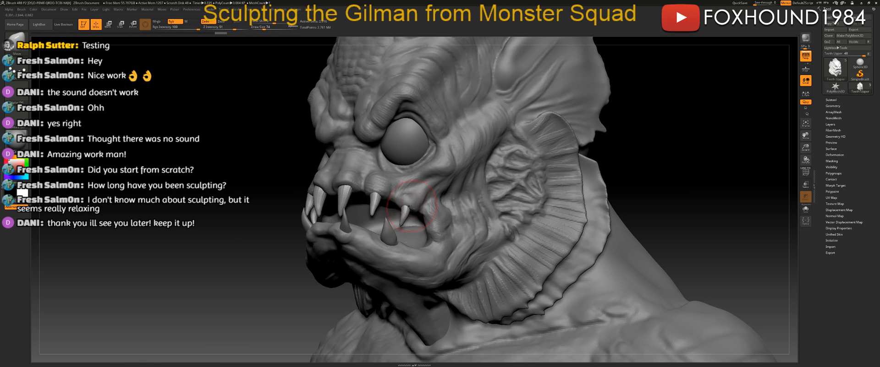
Make the body the active subtool and frame the head and torso.
{"action": "left_click_drag", "start_coordinate": [628, 188], "coordinate": [561, 158], "text": "shift"}
{"action": "left_click", "coordinate": [333, 254], "text": "alt"}
{"action": "left_click_drag", "start_coordinate": [540, 220], "coordinate": [546, 205], "text": "alt"}
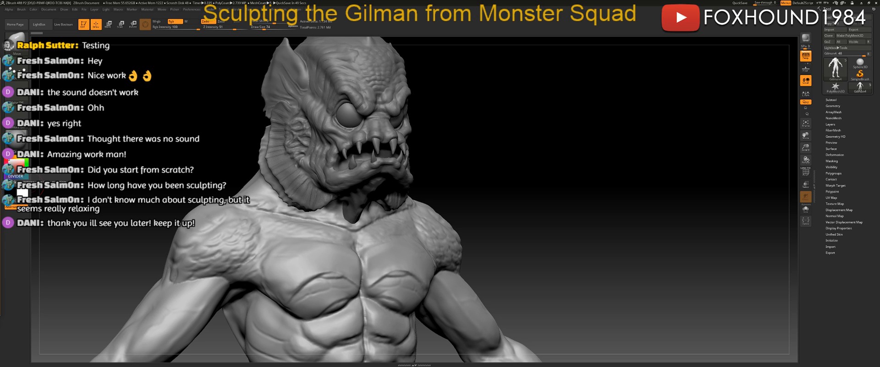
Examine the full-body Gilman suit reference photo in the browser at 150% zoom, checking the chest, abdomen and leg forms.
{"action": "left_click_drag", "start_coordinate": [0, 64], "coordinate": [1, 96]}
{"action": "left_click_drag", "start_coordinate": [79, 101], "coordinate": [515, 70]}
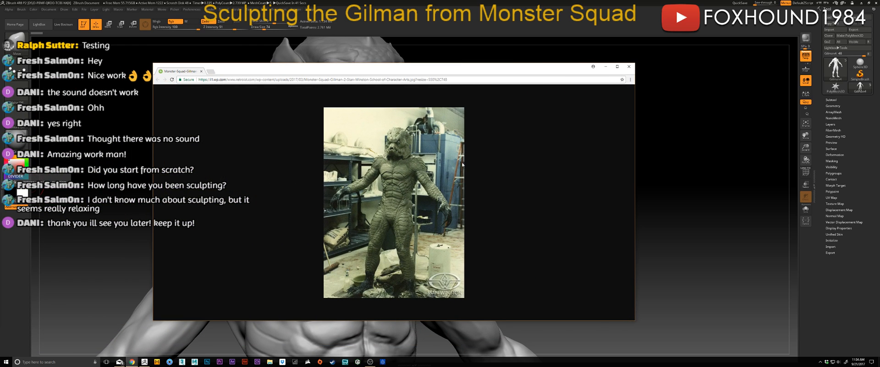
{"action": "scroll", "coordinate": [462, 164], "scroll_direction": "up", "scroll_amount": 3, "text": "ctrl"}
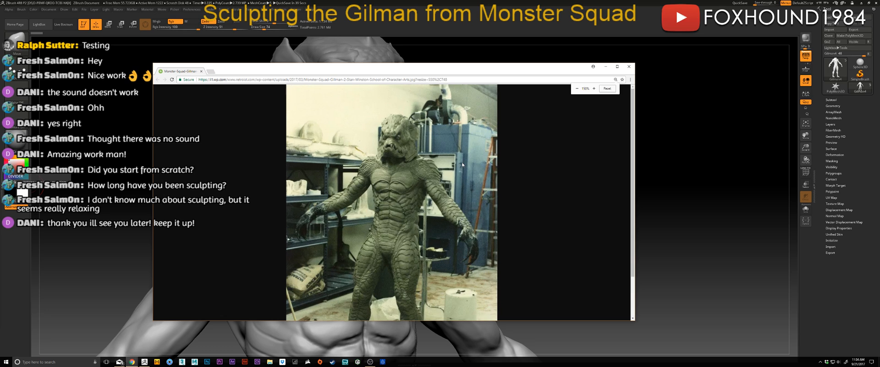
{"action": "scroll", "coordinate": [424, 169], "scroll_direction": "down", "scroll_amount": 1}
{"action": "scroll", "coordinate": [421, 183], "scroll_direction": "up", "scroll_amount": 1}
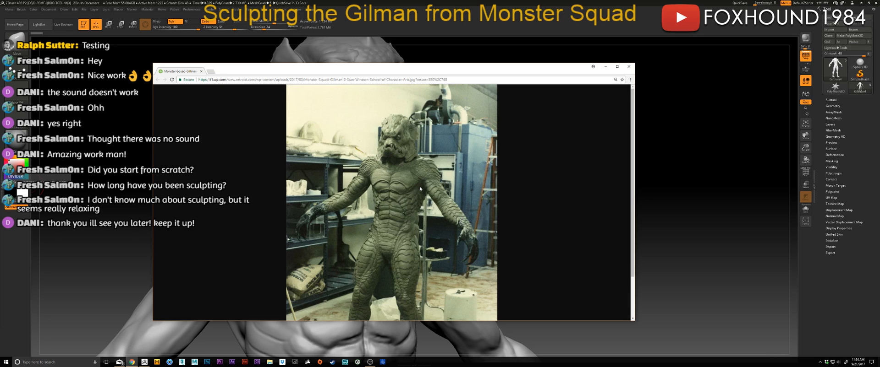
{"action": "scroll", "coordinate": [381, 209], "scroll_direction": "down", "scroll_amount": 1}
{"action": "scroll", "coordinate": [382, 222], "scroll_direction": "up", "scroll_amount": 1}
{"action": "scroll", "coordinate": [400, 159], "scroll_direction": "down", "scroll_amount": 1}
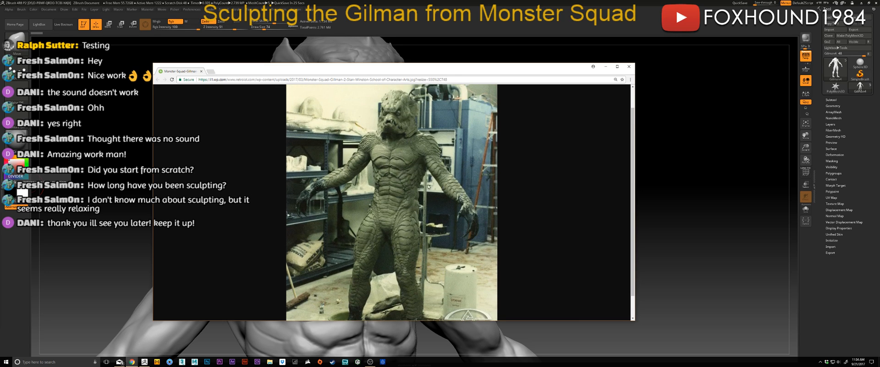
{"action": "mouse_move", "coordinate": [490, 71]}
{"action": "left_mouse_down"}
{"action": "mouse_move", "coordinate": [23, 85]}
{"action": "mouse_move", "coordinate": [41, 96]}
{"action": "left_mouse_up"}
{"action": "left_click", "coordinate": [144, 88]}
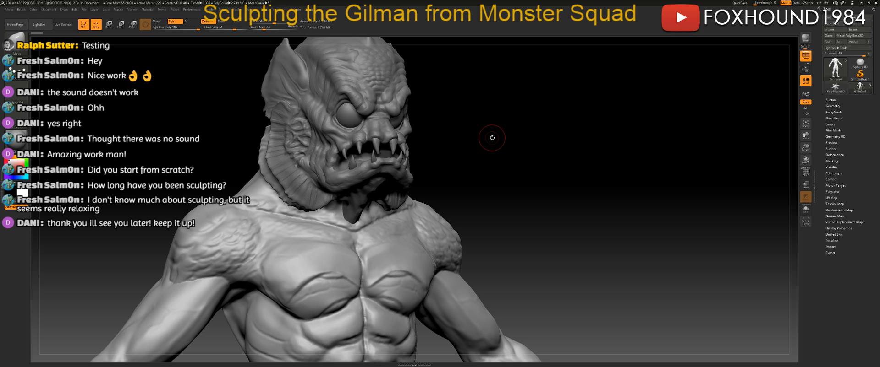
Pick the ClayBuildup brush, adjust its size and lay a stroke along the pectorals above the chest crease.
{"action": "mouse_move", "coordinate": [545, 219]}
{"action": "left_mouse_down"}
{"action": "mouse_move", "coordinate": [583, 222]}
{"action": "mouse_move", "coordinate": [571, 184]}
{"action": "mouse_move", "coordinate": [596, 197]}
{"action": "mouse_move", "coordinate": [620, 190]}
{"action": "left_mouse_up"}
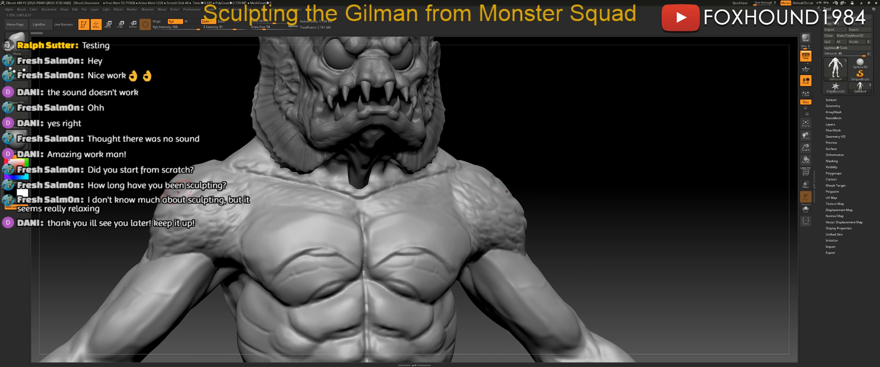
{"action": "key", "text": "b"}
{"action": "key", "text": "c"}
{"action": "key", "text": "b"}
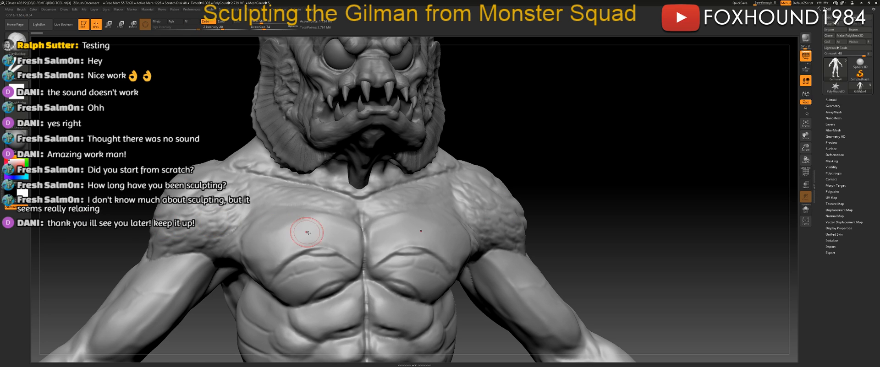
{"action": "left_click_drag", "start_coordinate": [622, 195], "coordinate": [642, 196]}
{"action": "key", "text": "space"}
{"action": "left_click_drag", "start_coordinate": [300, 221], "coordinate": [293, 221]}
{"action": "left_click_drag", "start_coordinate": [567, 203], "coordinate": [589, 204]}
{"action": "mouse_move", "coordinate": [230, 240]}
{"action": "left_mouse_down"}
{"action": "mouse_move", "coordinate": [240, 251]}
{"action": "mouse_move", "coordinate": [245, 234]}
{"action": "mouse_move", "coordinate": [251, 267]}
{"action": "mouse_move", "coordinate": [236, 250]}
{"action": "mouse_move", "coordinate": [236, 259]}
{"action": "mouse_move", "coordinate": [250, 277]}
{"action": "mouse_move", "coordinate": [316, 244]}
{"action": "mouse_move", "coordinate": [350, 263]}
{"action": "left_mouse_up"}
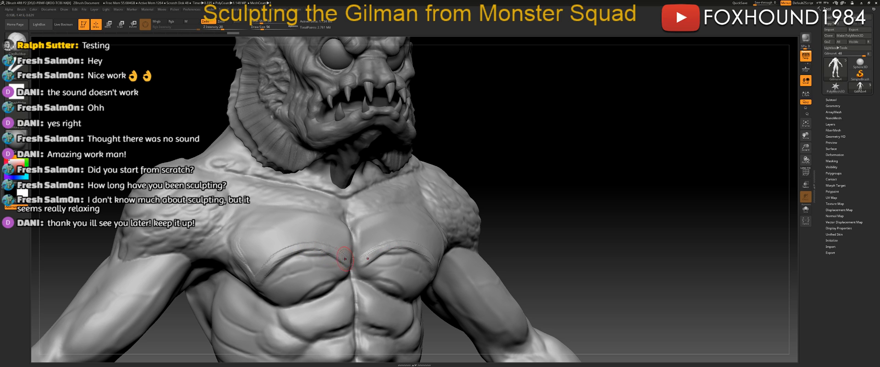
Build up volume across the upper pectorals with sweeping ClayBuildup strokes from the outer chest to the sternum.
{"action": "left_click_drag", "start_coordinate": [642, 218], "coordinate": [583, 217]}
{"action": "mouse_move", "coordinate": [360, 232]}
{"action": "left_mouse_down"}
{"action": "mouse_move", "coordinate": [356, 222]}
{"action": "mouse_move", "coordinate": [359, 253]}
{"action": "mouse_move", "coordinate": [368, 222]}
{"action": "mouse_move", "coordinate": [378, 220]}
{"action": "left_mouse_up"}
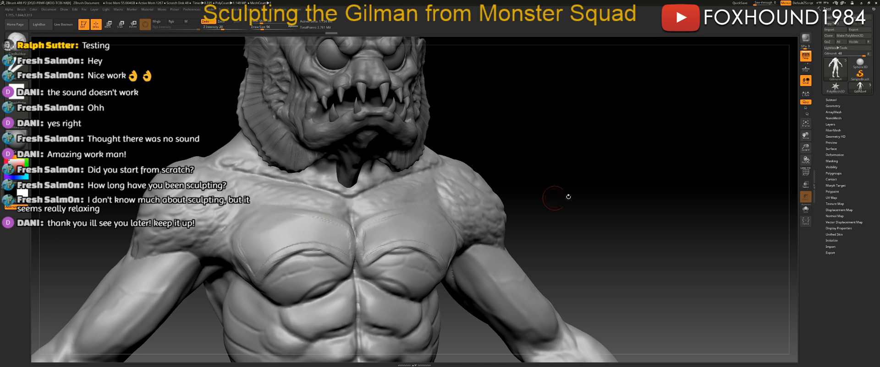
{"action": "left_click_drag", "start_coordinate": [547, 198], "coordinate": [467, 196]}
{"action": "mouse_move", "coordinate": [242, 243]}
{"action": "left_mouse_down"}
{"action": "mouse_move", "coordinate": [271, 215]}
{"action": "mouse_move", "coordinate": [307, 217]}
{"action": "left_mouse_up"}
{"action": "left_click_drag", "start_coordinate": [251, 227], "coordinate": [328, 225]}
{"action": "mouse_move", "coordinate": [292, 229]}
{"action": "left_mouse_down"}
{"action": "mouse_move", "coordinate": [336, 230]}
{"action": "mouse_move", "coordinate": [350, 246]}
{"action": "left_mouse_up"}
{"action": "left_click_drag", "start_coordinate": [338, 249], "coordinate": [352, 255]}
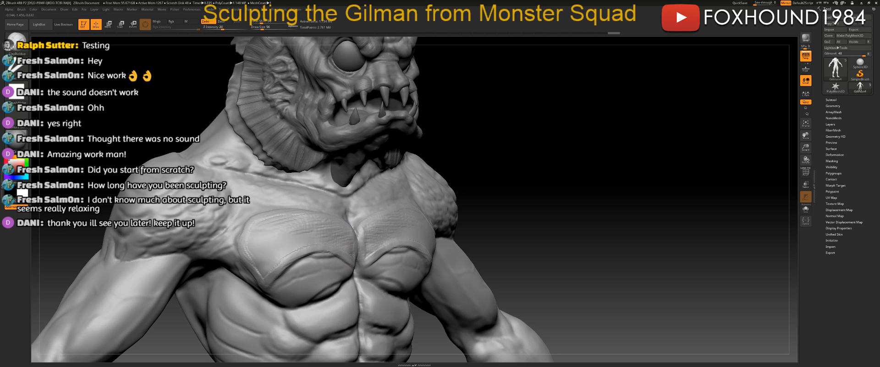
Update the body's DynaMesh and smooth the fresh clay strokes across both pectorals with a smaller brush.
{"action": "key", "text": "ctrl"}
{"action": "left_click_drag", "start_coordinate": [574, 213], "coordinate": [584, 225], "text": "ctrl"}
{"action": "mouse_move", "coordinate": [373, 231]}
{"action": "left_mouse_down", "text": "shift"}
{"action": "mouse_move", "coordinate": [368, 243]}
{"action": "mouse_move", "coordinate": [389, 231]}
{"action": "left_mouse_up", "text": "shift"}
{"action": "key", "text": "space"}
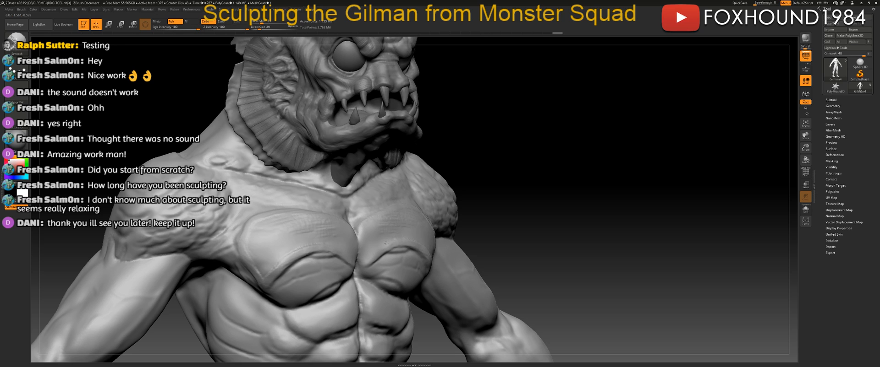
{"action": "left_click_drag", "start_coordinate": [403, 239], "coordinate": [391, 229], "text": "shift"}
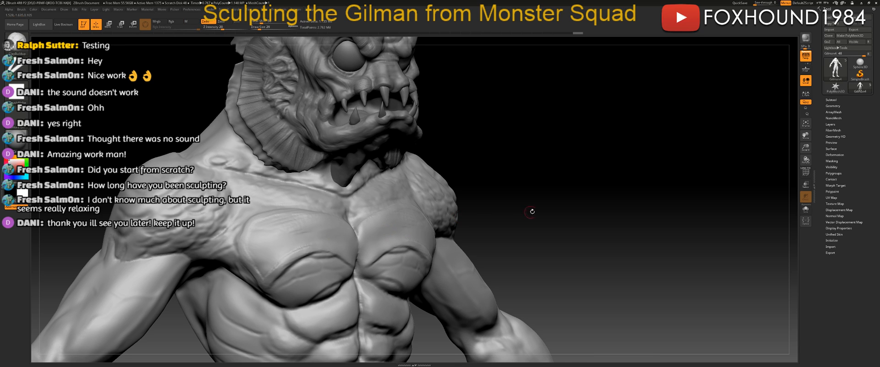
{"action": "left_click_drag", "start_coordinate": [526, 211], "coordinate": [477, 212], "text": "shift"}
{"action": "left_click_drag", "start_coordinate": [290, 243], "coordinate": [294, 240], "text": "shift"}
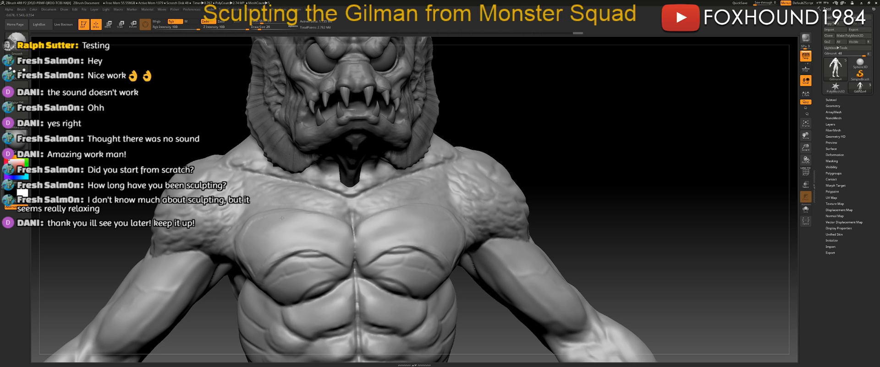
{"action": "left_click_drag", "start_coordinate": [637, 194], "coordinate": [714, 196]}
{"action": "mouse_move", "coordinate": [278, 254]}
{"action": "left_mouse_down", "text": "shift"}
{"action": "mouse_move", "coordinate": [263, 260]}
{"action": "mouse_move", "coordinate": [263, 250]}
{"action": "left_mouse_up", "text": "shift"}
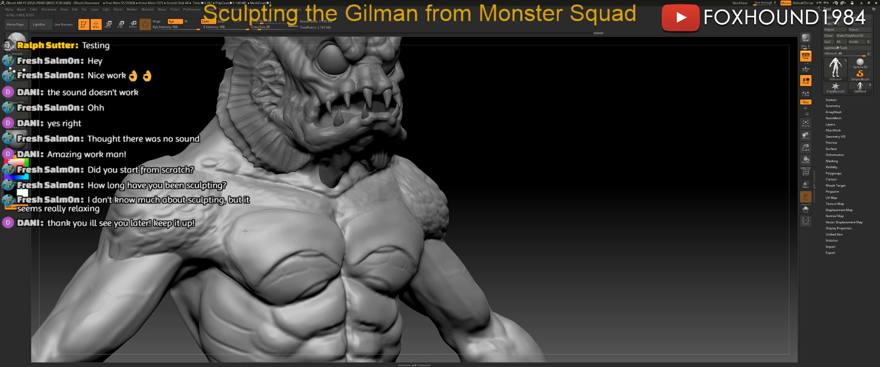
Set the ClayBuildup Draw Size to 41 and build up the lower edge of the pectorals below the chest crease.
{"action": "left_click_drag", "start_coordinate": [635, 200], "coordinate": [616, 205]}
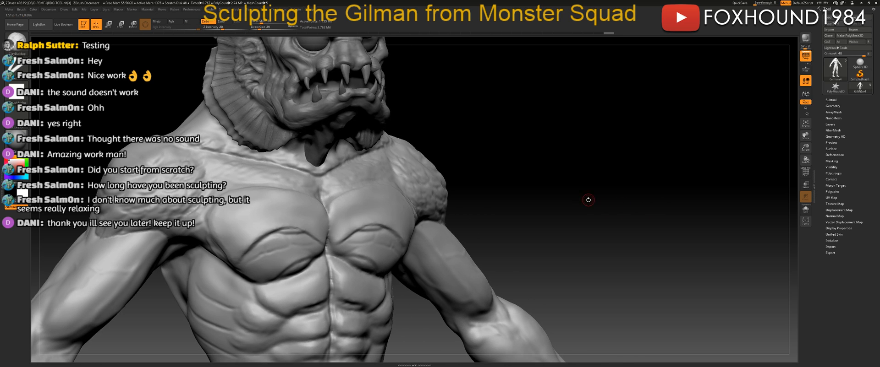
{"action": "left_click_drag", "start_coordinate": [524, 228], "coordinate": [511, 218]}
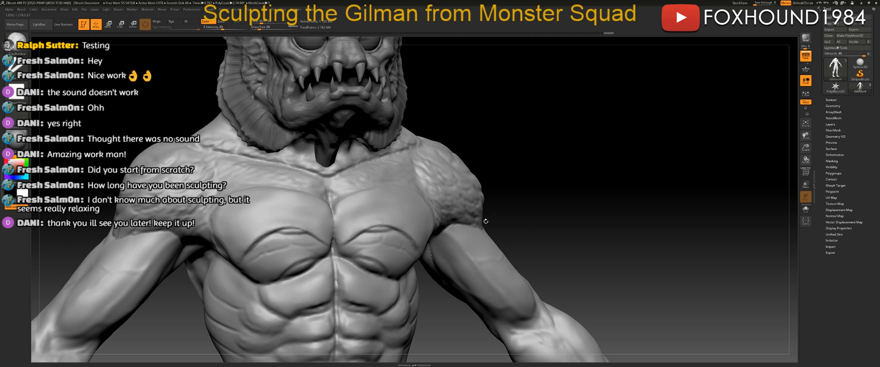
{"action": "key", "text": "space"}
{"action": "left_click_drag", "start_coordinate": [346, 246], "coordinate": [354, 246]}
{"action": "key", "text": "space"}
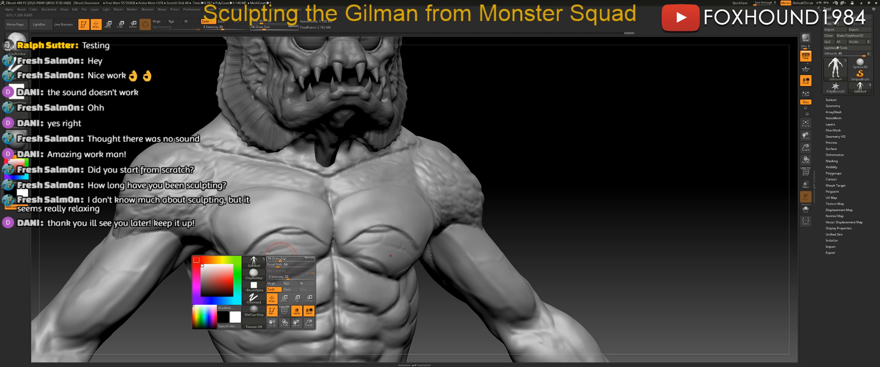
{"action": "left_click_drag", "start_coordinate": [283, 259], "coordinate": [277, 260]}
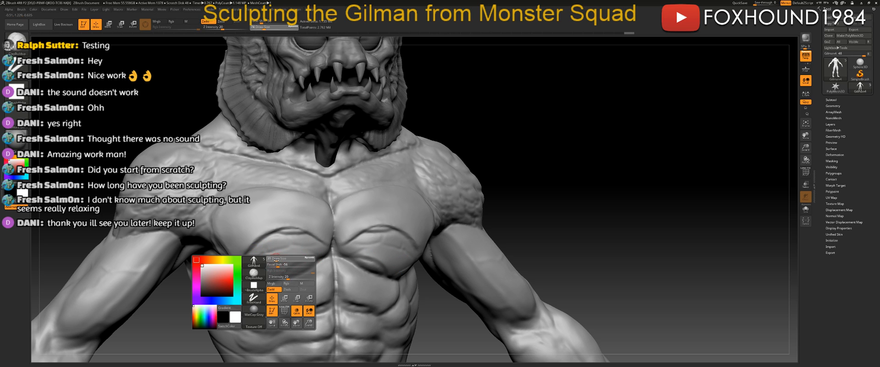
{"action": "left_click_drag", "start_coordinate": [279, 272], "coordinate": [307, 263]}
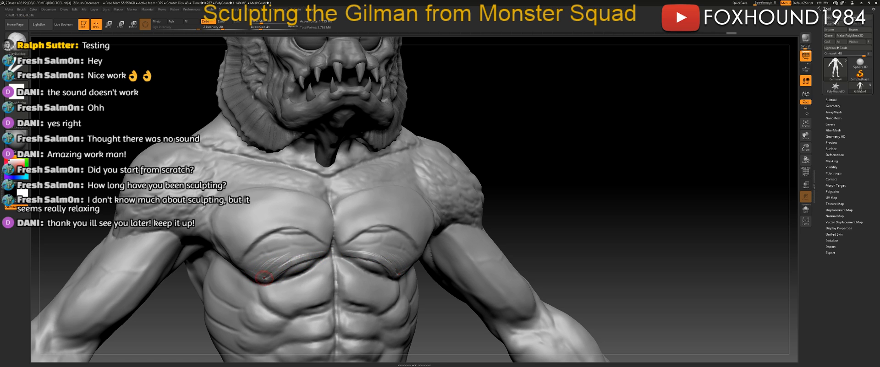
{"action": "mouse_move", "coordinate": [277, 266]}
{"action": "left_mouse_down"}
{"action": "mouse_move", "coordinate": [318, 251]}
{"action": "mouse_move", "coordinate": [263, 257]}
{"action": "mouse_move", "coordinate": [258, 273]}
{"action": "mouse_move", "coordinate": [280, 255]}
{"action": "mouse_move", "coordinate": [315, 247]}
{"action": "mouse_move", "coordinate": [303, 253]}
{"action": "left_mouse_up"}
Refine and smooth the lower pectoral edges and the folds beneath them where they meet the abdomen.
{"action": "left_click_drag", "start_coordinate": [269, 274], "coordinate": [298, 256], "text": "shift"}
{"action": "left_click_drag", "start_coordinate": [578, 223], "coordinate": [611, 209]}
{"action": "mouse_move", "coordinate": [282, 263]}
{"action": "left_mouse_down"}
{"action": "mouse_move", "coordinate": [306, 253]}
{"action": "mouse_move", "coordinate": [274, 265]}
{"action": "left_mouse_up"}
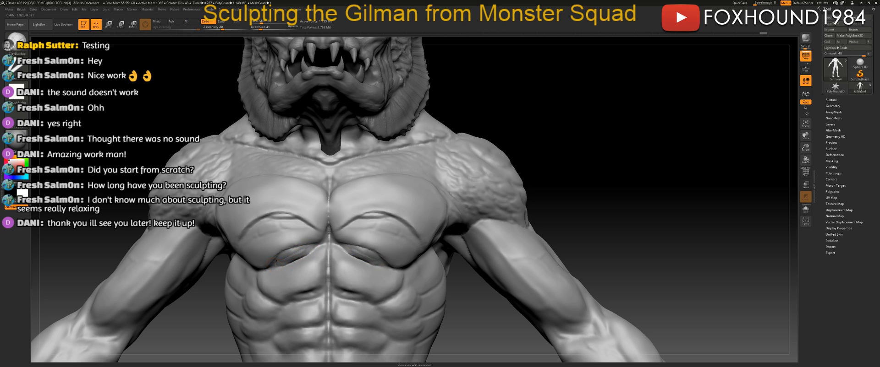
{"action": "key", "text": "shift"}
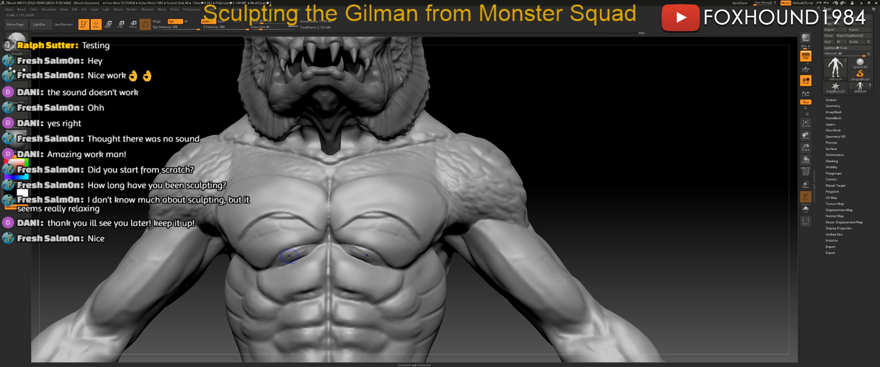
{"action": "left_click_drag", "start_coordinate": [292, 256], "coordinate": [310, 252], "text": "shift"}
{"action": "left_click_drag", "start_coordinate": [617, 192], "coordinate": [664, 196]}
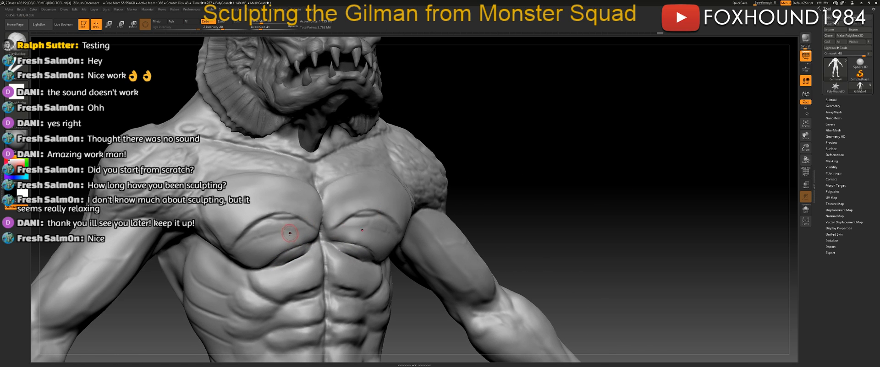
{"action": "key", "text": "shift"}
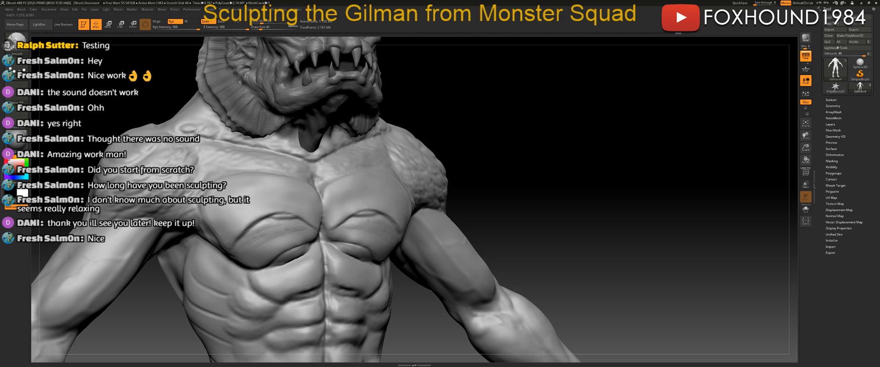
Enlarge the ClayBuildup brush, build up the outer pectoral edge below the armpit and smooth the added clay.
{"action": "left_click_drag", "start_coordinate": [579, 209], "coordinate": [568, 176], "text": "alt"}
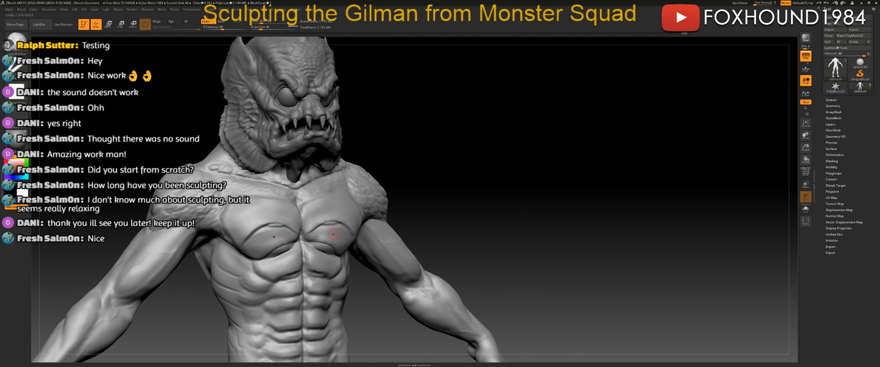
{"action": "left_click_drag", "start_coordinate": [527, 222], "coordinate": [473, 212]}
{"action": "mouse_move", "coordinate": [542, 210]}
{"action": "left_mouse_down"}
{"action": "mouse_move", "coordinate": [568, 211]}
{"action": "mouse_move", "coordinate": [578, 194]}
{"action": "mouse_move", "coordinate": [559, 200]}
{"action": "mouse_move", "coordinate": [571, 210]}
{"action": "mouse_move", "coordinate": [515, 206]}
{"action": "mouse_move", "coordinate": [327, 233]}
{"action": "left_mouse_up"}
{"action": "key", "text": "space"}
{"action": "left_click_drag", "start_coordinate": [201, 240], "coordinate": [205, 239]}
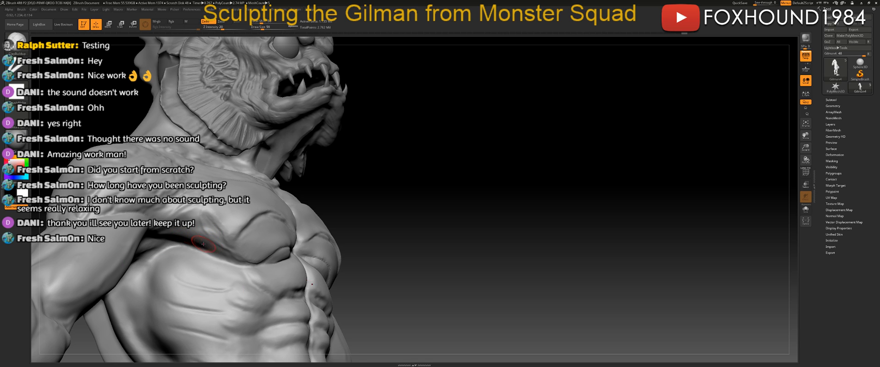
{"action": "left_click_drag", "start_coordinate": [422, 202], "coordinate": [455, 196]}
{"action": "left_click_drag", "start_coordinate": [348, 202], "coordinate": [369, 200]}
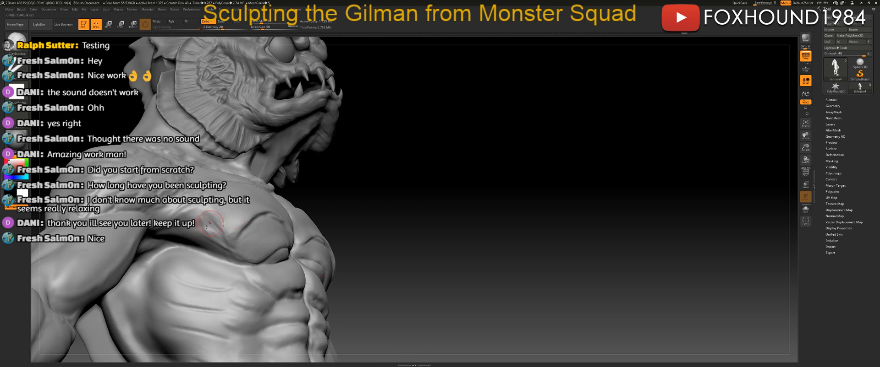
{"action": "left_click_drag", "start_coordinate": [236, 259], "coordinate": [200, 241]}
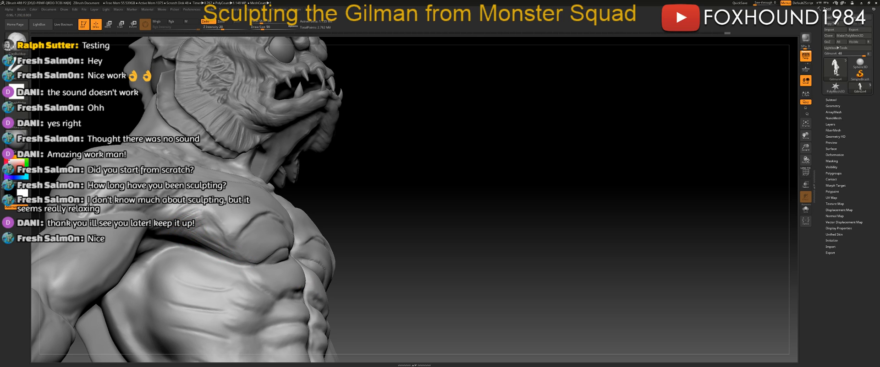
{"action": "left_click_drag", "start_coordinate": [211, 238], "coordinate": [234, 256]}
{"action": "mouse_move", "coordinate": [188, 225]}
{"action": "left_mouse_down", "text": "shift"}
{"action": "mouse_move", "coordinate": [223, 249]}
{"action": "mouse_move", "coordinate": [200, 232]}
{"action": "left_mouse_up", "text": "shift"}
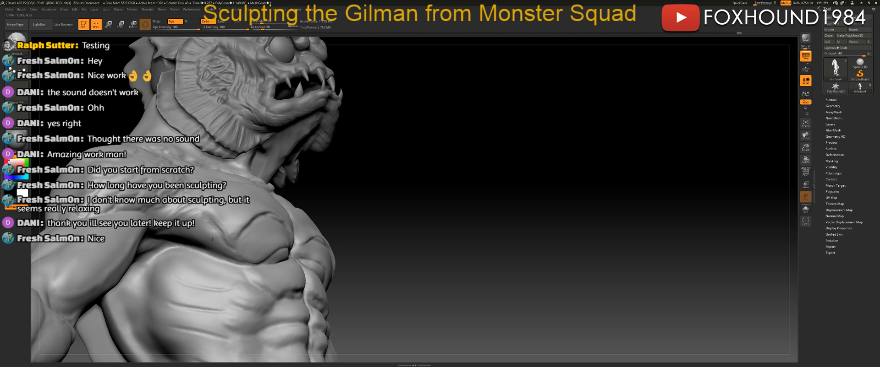
{"action": "left_click_drag", "start_coordinate": [434, 180], "coordinate": [511, 195]}
{"action": "mouse_move", "coordinate": [629, 199]}
{"action": "left_mouse_down"}
{"action": "mouse_move", "coordinate": [654, 173]}
{"action": "mouse_move", "coordinate": [644, 173]}
{"action": "left_mouse_up"}
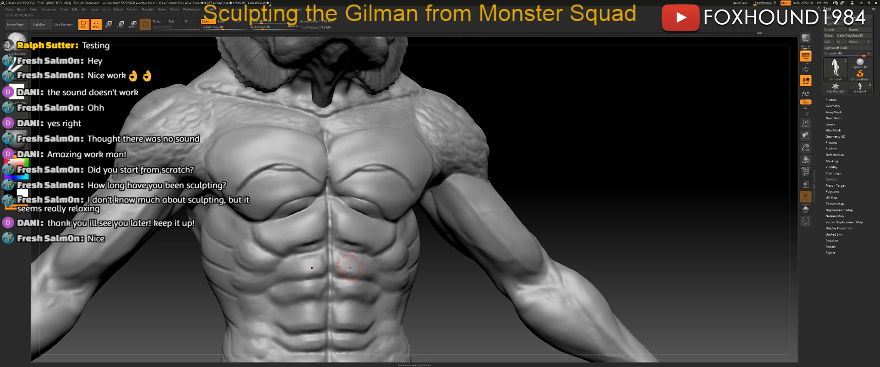
Set the ClayBuildup Draw Size to 41, build up the lower rim of the upper abdominals beneath the pectorals and smooth it.
{"action": "left_click_drag", "start_coordinate": [457, 279], "coordinate": [456, 263]}
{"action": "key", "text": "space"}
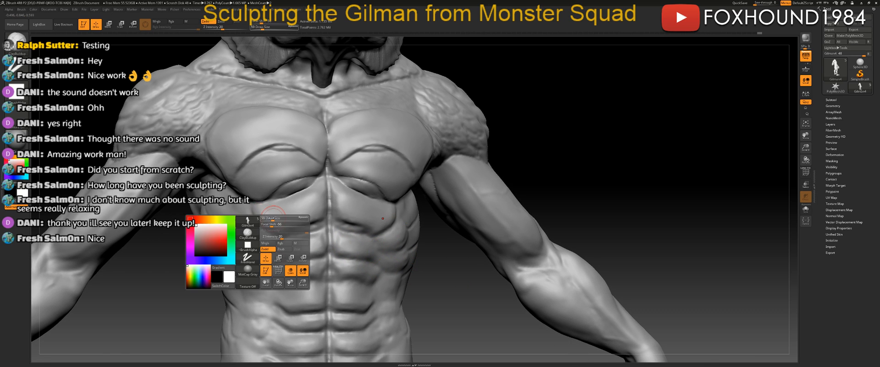
{"action": "left_click_drag", "start_coordinate": [273, 219], "coordinate": [268, 219]}
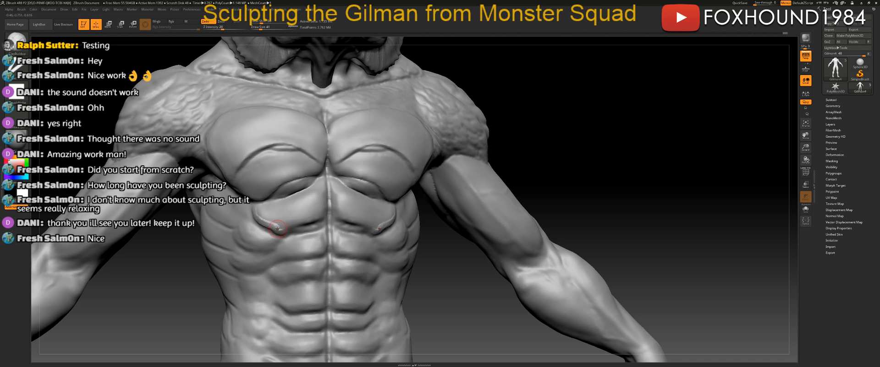
{"action": "left_click_drag", "start_coordinate": [284, 230], "coordinate": [293, 228]}
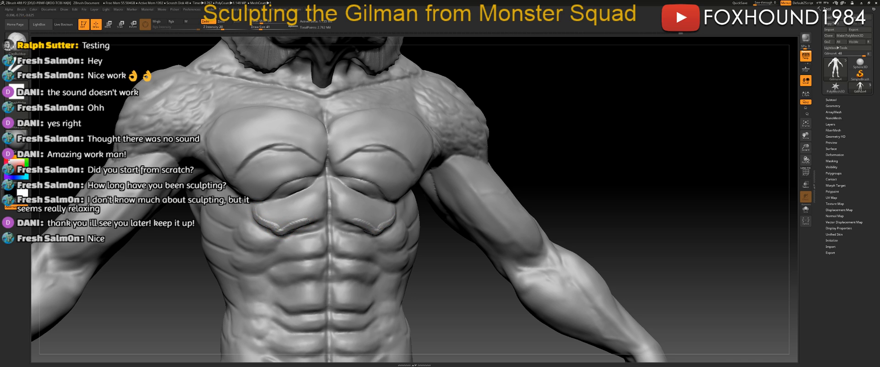
{"action": "key", "text": "shift"}
{"action": "mouse_move", "coordinate": [257, 211]}
{"action": "left_mouse_down", "text": "shift"}
{"action": "mouse_move", "coordinate": [279, 222]}
{"action": "mouse_move", "coordinate": [310, 213]}
{"action": "mouse_move", "coordinate": [281, 225]}
{"action": "mouse_move", "coordinate": [304, 216]}
{"action": "left_mouse_up", "text": "shift"}
{"action": "left_click_drag", "start_coordinate": [411, 285], "coordinate": [432, 263]}
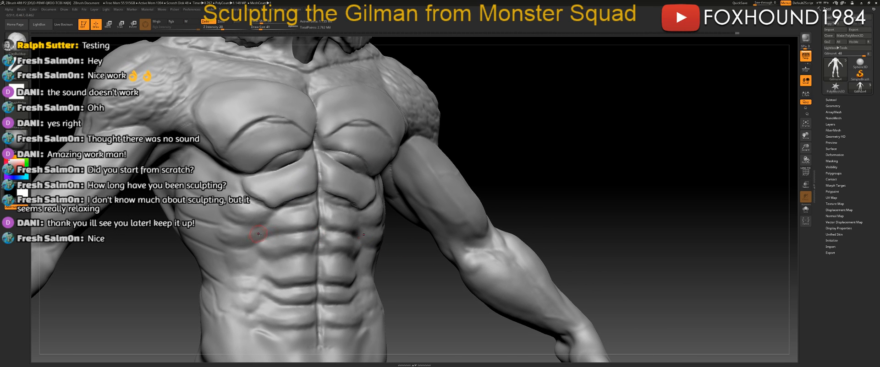
{"action": "mouse_move", "coordinate": [299, 204]}
{"action": "left_mouse_down"}
{"action": "mouse_move", "coordinate": [345, 204]}
{"action": "mouse_move", "coordinate": [337, 204]}
{"action": "left_mouse_up"}
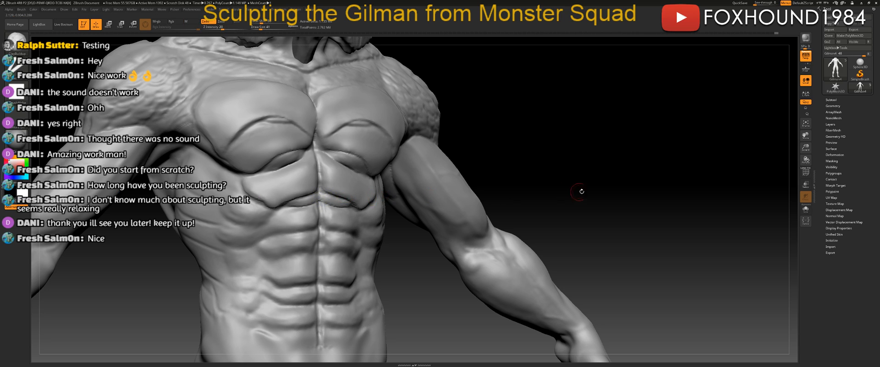
Mask the upper abdominal pair, then build up and smooth clay on the midline directly below the masked area.
{"action": "left_click_drag", "start_coordinate": [573, 190], "coordinate": [552, 190]}
{"action": "mouse_move", "coordinate": [260, 200]}
{"action": "left_mouse_down", "text": "ctrl"}
{"action": "mouse_move", "coordinate": [385, 204]}
{"action": "mouse_move", "coordinate": [257, 198]}
{"action": "left_mouse_up", "text": "ctrl"}
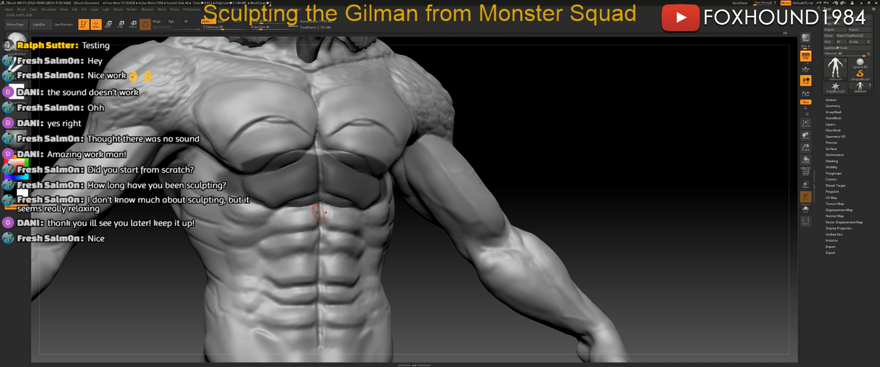
{"action": "key", "text": "shift"}
{"action": "key", "text": "shift"}
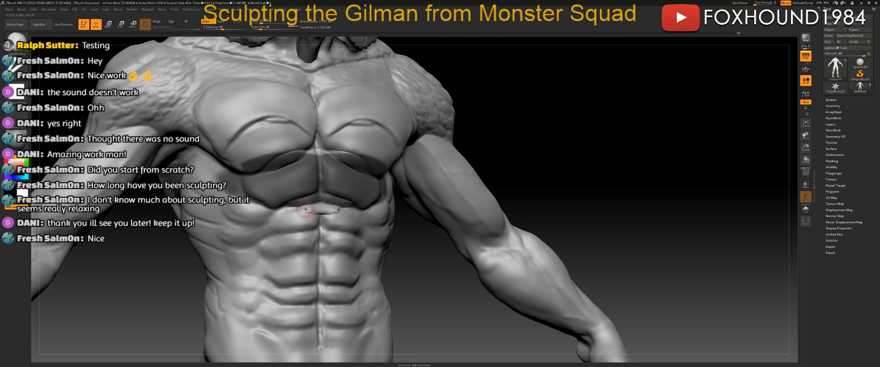
{"action": "key", "text": "shift"}
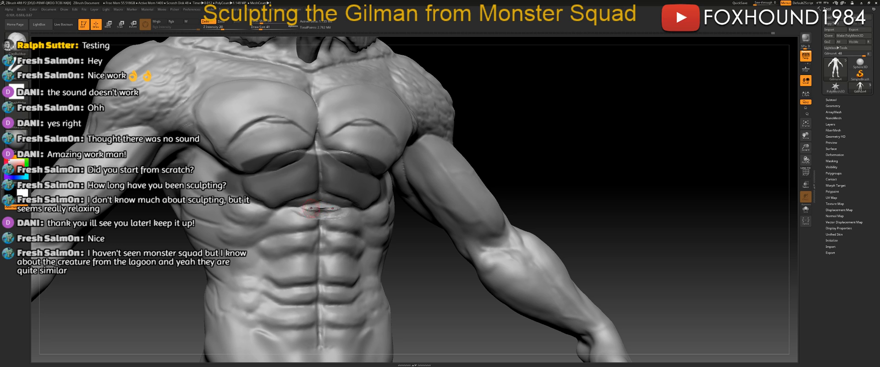
{"action": "left_click_drag", "start_coordinate": [310, 208], "coordinate": [320, 205], "text": "shift"}
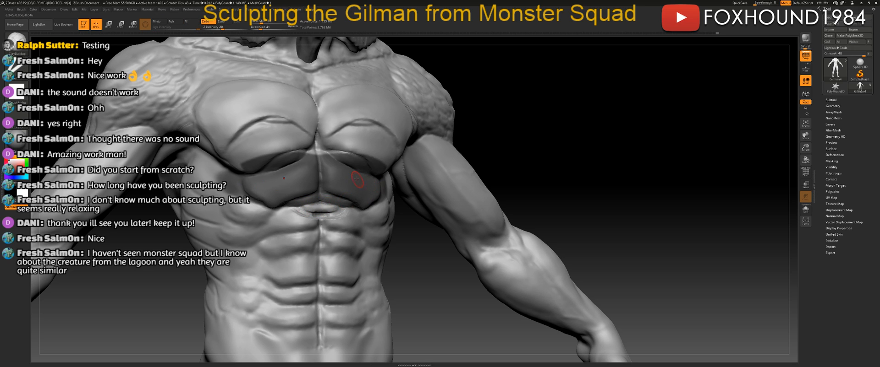
Switch to the Move brush, enlarge it and pull the midline clay up under the masked upper abdominals.
{"action": "left_click", "coordinate": [16, 40]}
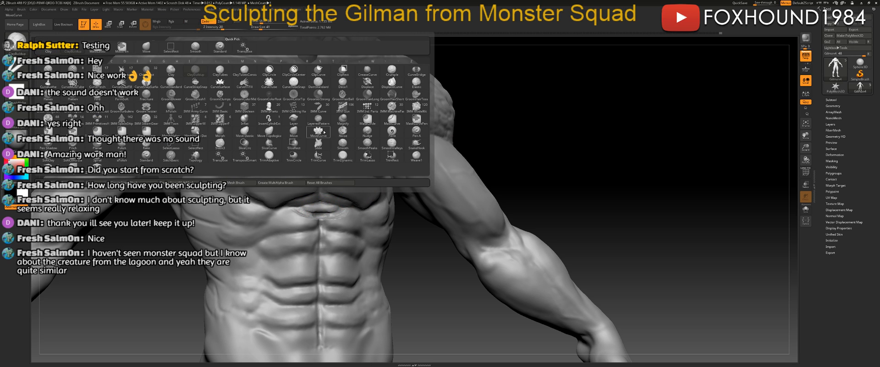
{"action": "left_click", "coordinate": [293, 133]}
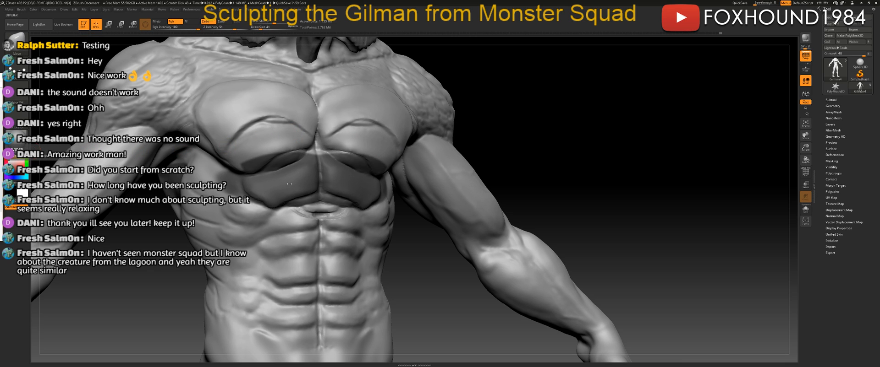
{"action": "mouse_move", "coordinate": [648, 174]}
{"action": "left_mouse_down"}
{"action": "mouse_move", "coordinate": [661, 179]}
{"action": "mouse_move", "coordinate": [494, 179]}
{"action": "left_mouse_up"}
{"action": "key", "text": "space"}
{"action": "left_click", "coordinate": [443, 183]}
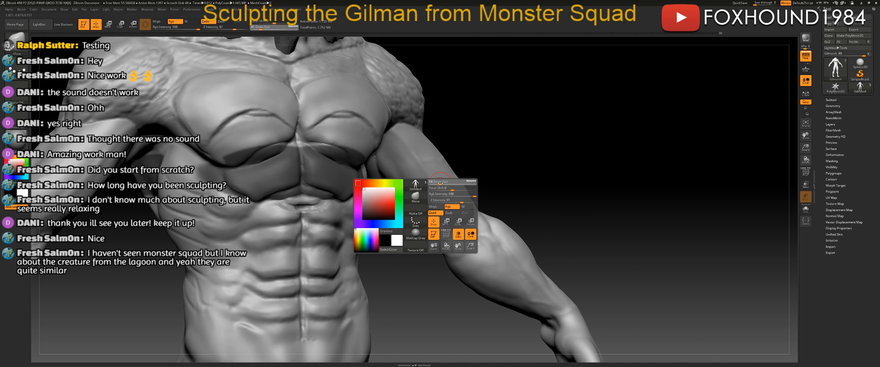
{"action": "mouse_move", "coordinate": [300, 200]}
{"action": "left_mouse_down"}
{"action": "mouse_move", "coordinate": [291, 198]}
{"action": "mouse_move", "coordinate": [299, 192]}
{"action": "left_mouse_up"}
Touch up the mask along the lower edge of the upper abdominals and clear the mask from the body.
{"action": "mouse_move", "coordinate": [607, 166]}
{"action": "left_mouse_down"}
{"action": "mouse_move", "coordinate": [648, 167]}
{"action": "mouse_move", "coordinate": [488, 180]}
{"action": "left_mouse_up"}
{"action": "mouse_move", "coordinate": [252, 200]}
{"action": "left_mouse_down", "text": "ctrl"}
{"action": "mouse_move", "coordinate": [318, 203]}
{"action": "mouse_move", "coordinate": [293, 172]}
{"action": "mouse_move", "coordinate": [270, 178]}
{"action": "left_mouse_up", "text": "ctrl"}
{"action": "left_click_drag", "start_coordinate": [562, 167], "coordinate": [600, 177]}
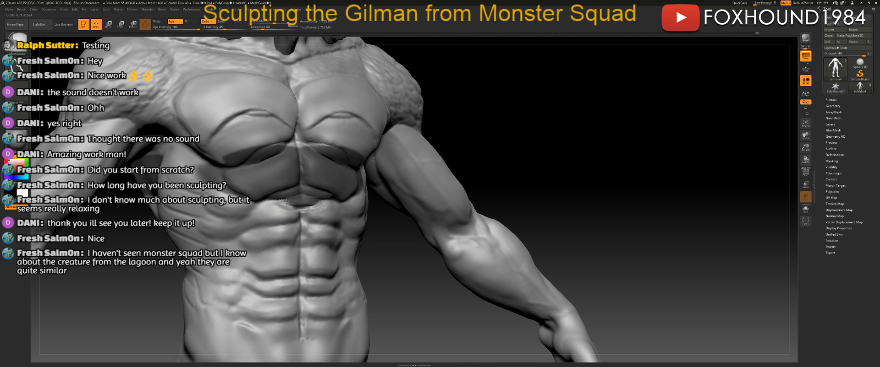
{"action": "mouse_move", "coordinate": [314, 203]}
{"action": "left_mouse_down", "text": "ctrl"}
{"action": "mouse_move", "coordinate": [293, 196]}
{"action": "mouse_move", "coordinate": [284, 208]}
{"action": "left_mouse_up", "text": "ctrl"}
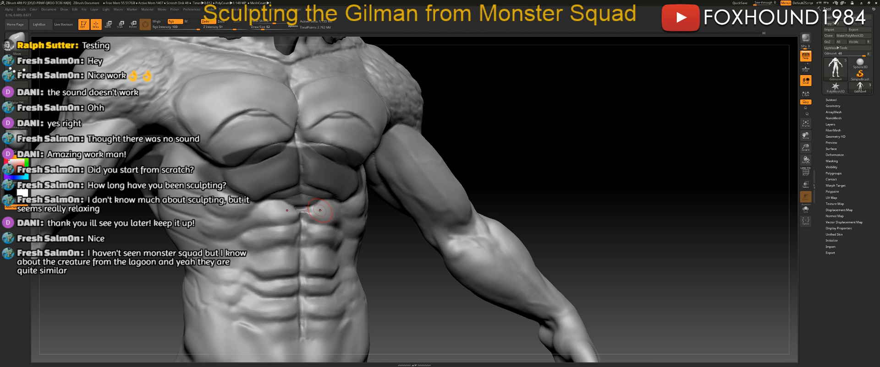
{"action": "left_click_drag", "start_coordinate": [535, 179], "coordinate": [756, 182]}
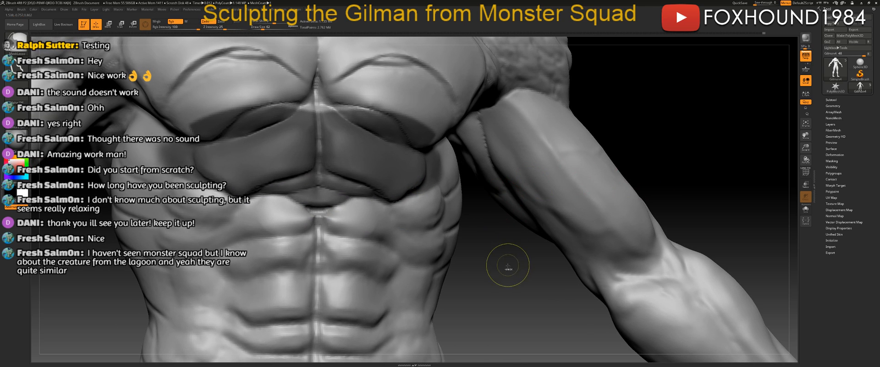
{"action": "left_click_drag", "start_coordinate": [507, 265], "coordinate": [495, 271], "text": "ctrl"}
{"action": "left_click_drag", "start_coordinate": [554, 270], "coordinate": [497, 262], "text": "ctrl"}
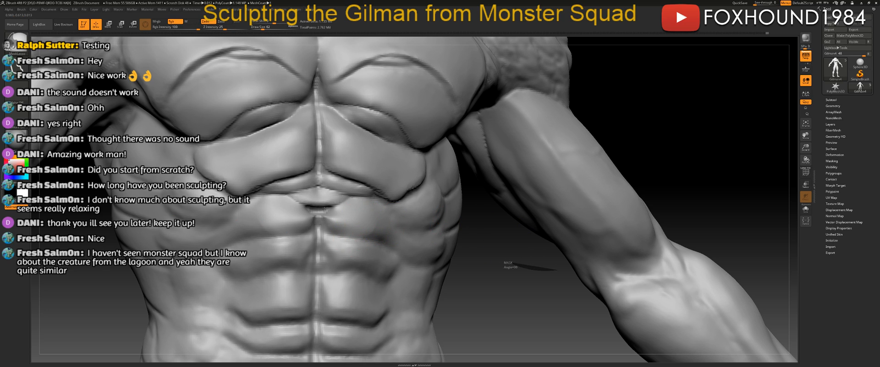
Enlarge the brush, mask the lower edge of the upper abdominals and reshape the midline bulge beneath it with Move.
{"action": "key", "text": "space"}
{"action": "left_click_drag", "start_coordinate": [331, 211], "coordinate": [332, 211]}
{"action": "mouse_move", "coordinate": [316, 209]}
{"action": "left_mouse_down"}
{"action": "mouse_move", "coordinate": [316, 216]}
{"action": "mouse_move", "coordinate": [296, 202]}
{"action": "mouse_move", "coordinate": [342, 205]}
{"action": "mouse_move", "coordinate": [341, 179]}
{"action": "mouse_move", "coordinate": [242, 173]}
{"action": "left_mouse_up"}
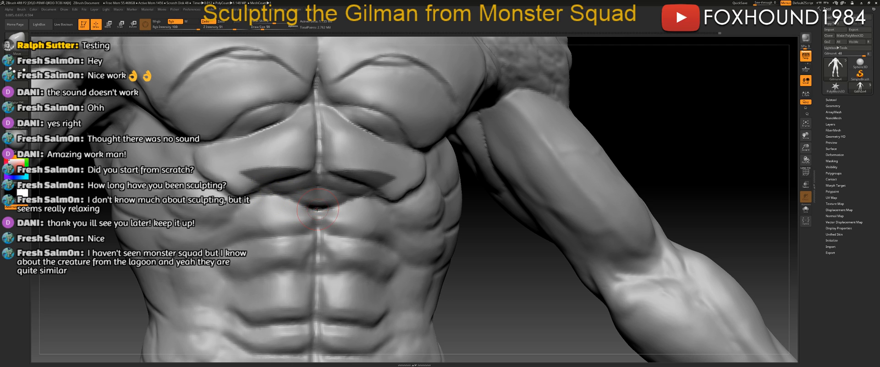
{"action": "left_click_drag", "start_coordinate": [316, 210], "coordinate": [303, 215]}
{"action": "mouse_move", "coordinate": [499, 280]}
{"action": "left_mouse_down", "text": "alt"}
{"action": "mouse_move", "coordinate": [526, 215]}
{"action": "mouse_move", "coordinate": [619, 202]}
{"action": "mouse_move", "coordinate": [606, 206]}
{"action": "left_mouse_up", "text": "alt"}
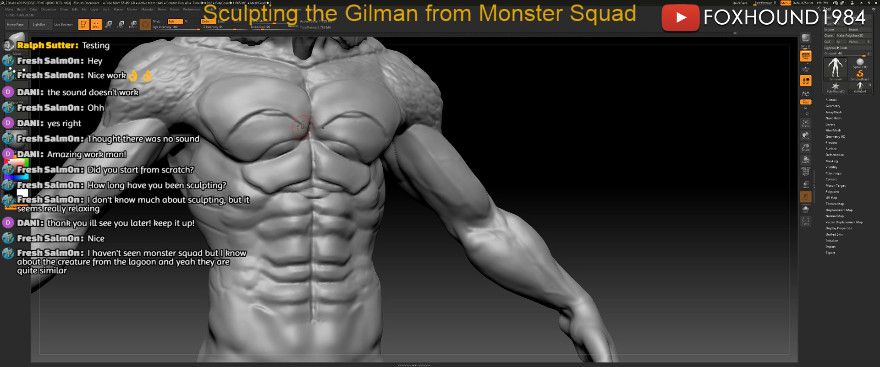
Switch back to ClayBuildup with Draw Size 27 and add a stroke on the ribs below the outer pectoral.
{"action": "key", "text": "b"}
{"action": "key", "text": "c"}
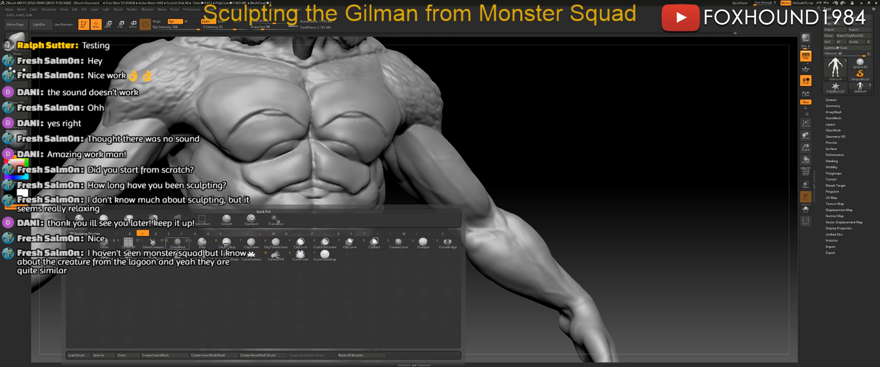
{"action": "key", "text": "r"}
{"action": "key", "text": "b"}
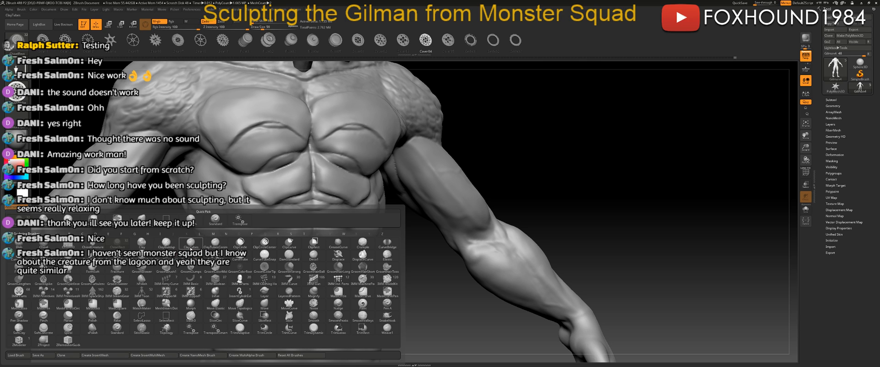
{"action": "left_click", "coordinate": [168, 244]}
{"action": "left_click_drag", "start_coordinate": [601, 171], "coordinate": [504, 175]}
{"action": "key", "text": "space"}
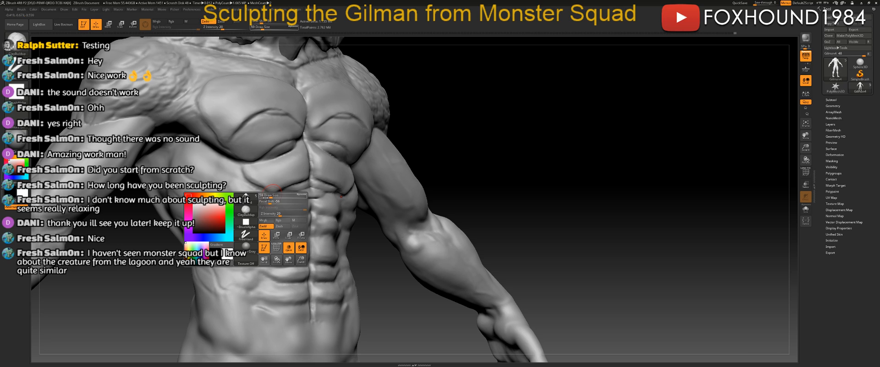
{"action": "left_click_drag", "start_coordinate": [272, 197], "coordinate": [267, 198]}
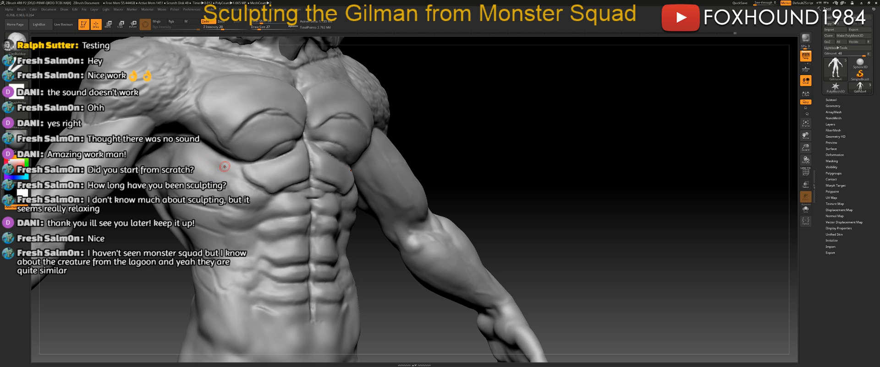
{"action": "mouse_move", "coordinate": [461, 133]}
{"action": "left_mouse_down"}
{"action": "mouse_move", "coordinate": [509, 136]}
{"action": "mouse_move", "coordinate": [488, 130]}
{"action": "left_mouse_up"}
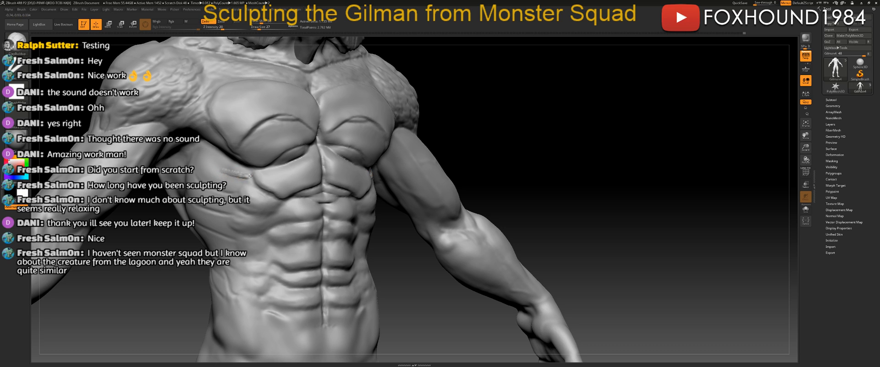
Undo the last rib stroke, enlarge the brush, and rebuild and smooth the form beside the upper abdominals.
{"action": "key", "text": "ctrl"}
{"action": "key", "text": "ctrl+z"}
{"action": "key", "text": "space"}
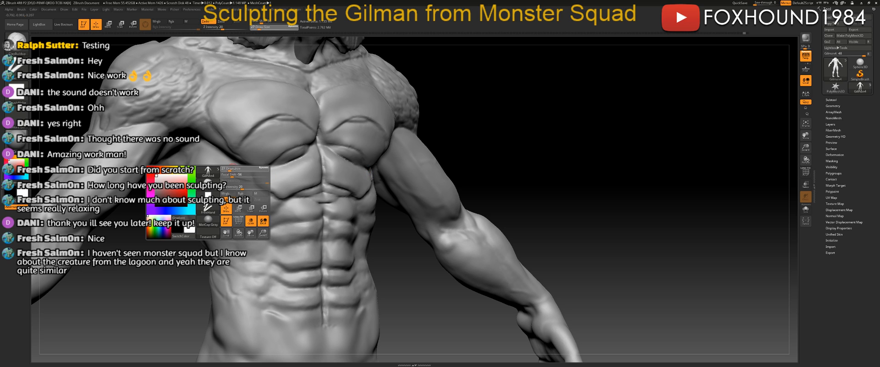
{"action": "left_click_drag", "start_coordinate": [234, 169], "coordinate": [251, 177]}
{"action": "mouse_move", "coordinate": [239, 180]}
{"action": "left_mouse_down", "text": "shift"}
{"action": "mouse_move", "coordinate": [225, 174]}
{"action": "mouse_move", "coordinate": [249, 179]}
{"action": "left_mouse_up", "text": "shift"}
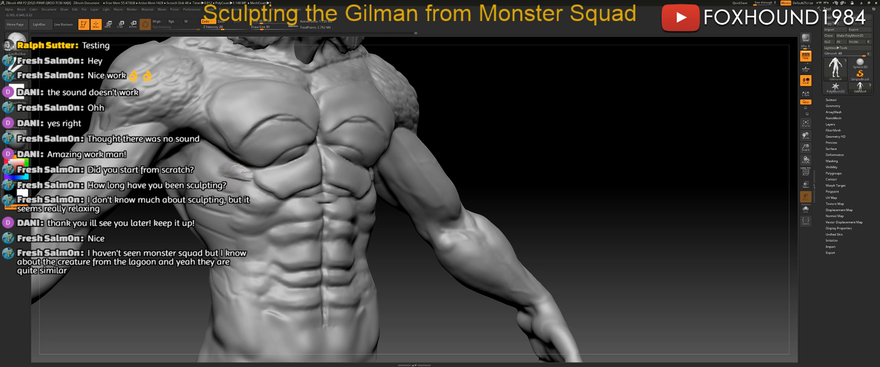
Adjust the brush size and build up a serratus ridge on the ribcage under the outer pectoral.
{"action": "key", "text": "space"}
{"action": "left_click_drag", "start_coordinate": [205, 158], "coordinate": [217, 171]}
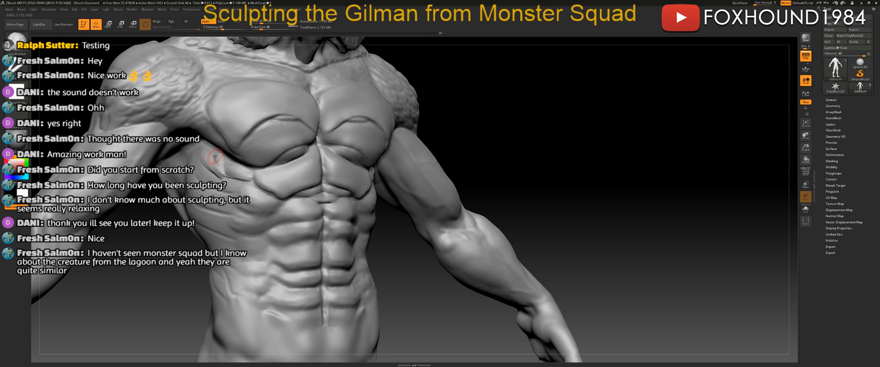
{"action": "key", "text": "ctrl"}
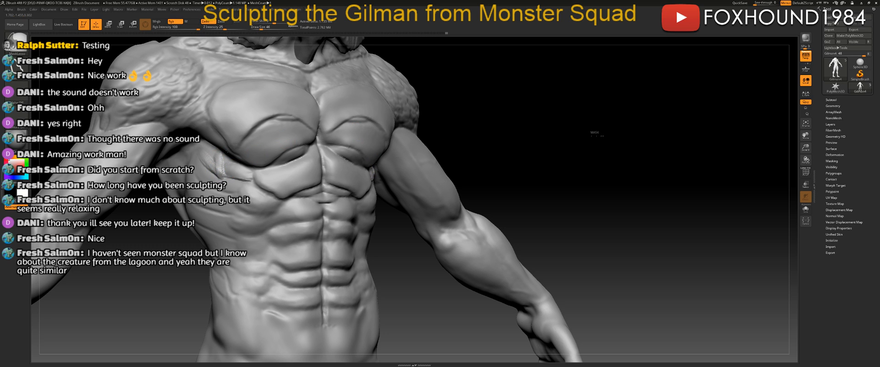
{"action": "key", "text": "shift"}
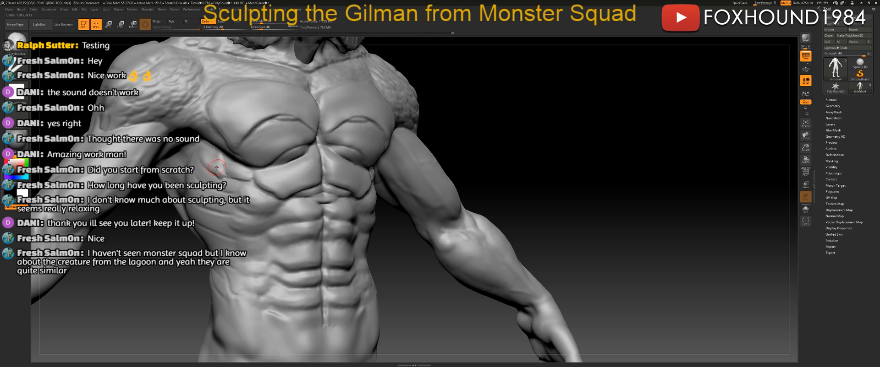
{"action": "left_click_drag", "start_coordinate": [214, 155], "coordinate": [219, 174]}
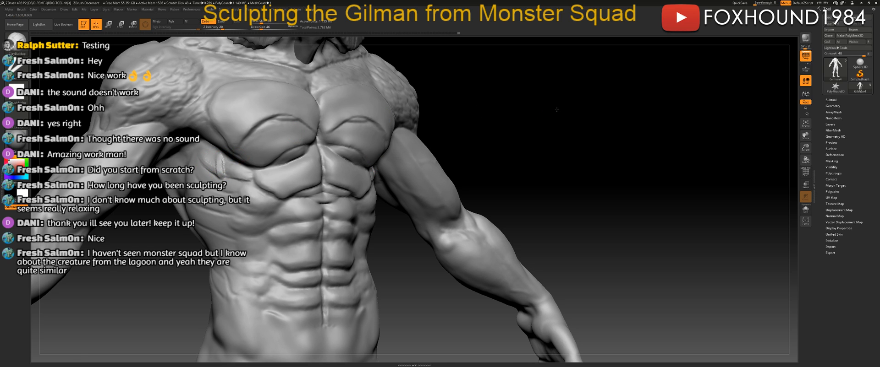
Thicken the serratus forms below the armpit from the side and smooth the added clay.
{"action": "left_click_drag", "start_coordinate": [556, 110], "coordinate": [202, 155]}
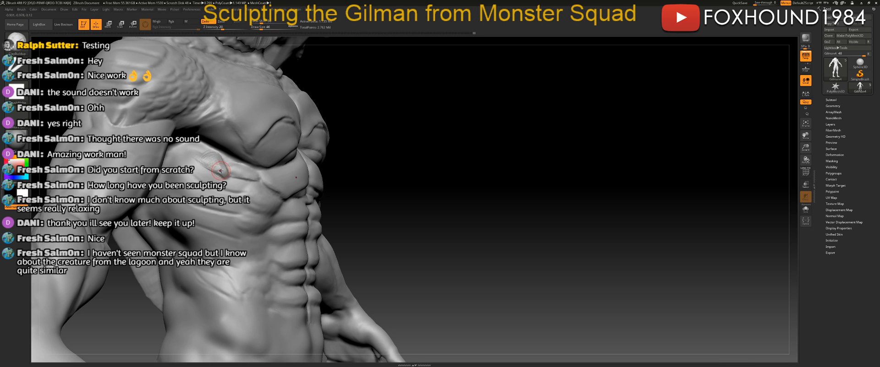
{"action": "left_click_drag", "start_coordinate": [220, 174], "coordinate": [218, 178]}
{"action": "mouse_move", "coordinate": [401, 130]}
{"action": "left_mouse_down"}
{"action": "mouse_move", "coordinate": [493, 131]}
{"action": "mouse_move", "coordinate": [524, 141]}
{"action": "mouse_move", "coordinate": [518, 146]}
{"action": "left_mouse_up"}
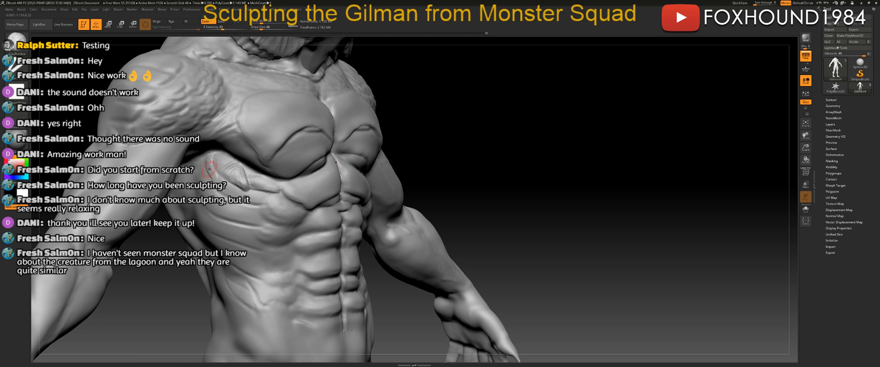
{"action": "mouse_move", "coordinate": [214, 174]}
{"action": "left_mouse_down"}
{"action": "mouse_move", "coordinate": [218, 164]}
{"action": "mouse_move", "coordinate": [209, 169]}
{"action": "left_mouse_up"}
{"action": "key", "text": "shift"}
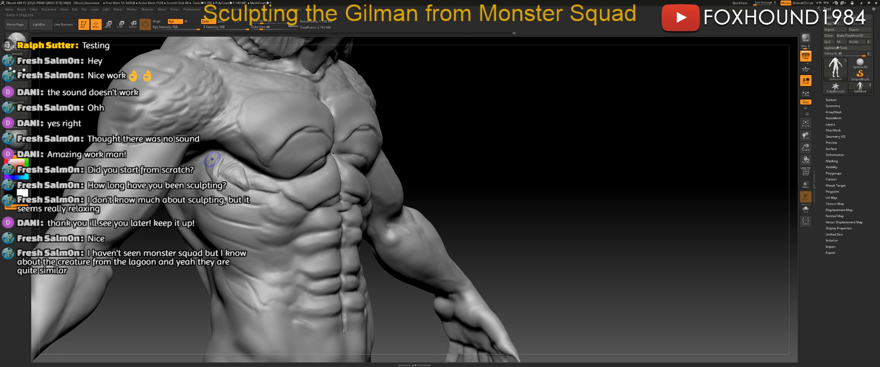
Set the ClayBuildup Draw Size to 37 and add rib strokes on the opposite side, beside the upper abdominals.
{"action": "mouse_move", "coordinate": [504, 129]}
{"action": "left_mouse_down"}
{"action": "mouse_move", "coordinate": [568, 122]}
{"action": "mouse_move", "coordinate": [477, 131]}
{"action": "left_mouse_up"}
{"action": "key", "text": "ctrl"}
{"action": "key", "text": "shift"}
{"action": "left_click_drag", "start_coordinate": [375, 173], "coordinate": [375, 166]}
{"action": "left_click_drag", "start_coordinate": [444, 222], "coordinate": [449, 203], "text": "alt"}
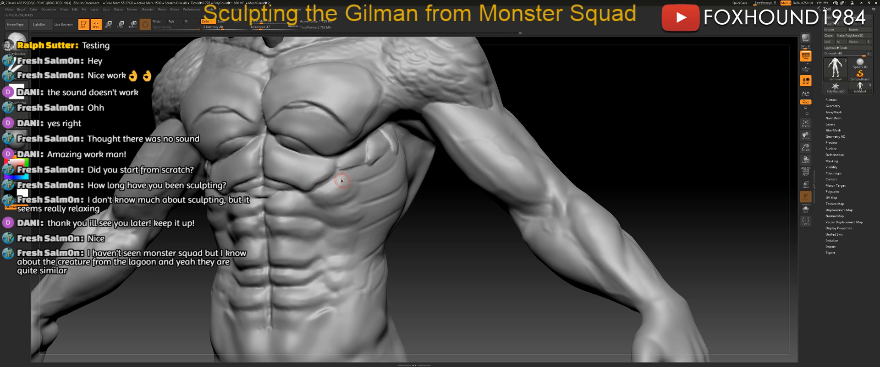
{"action": "left_click_drag", "start_coordinate": [352, 175], "coordinate": [351, 169]}
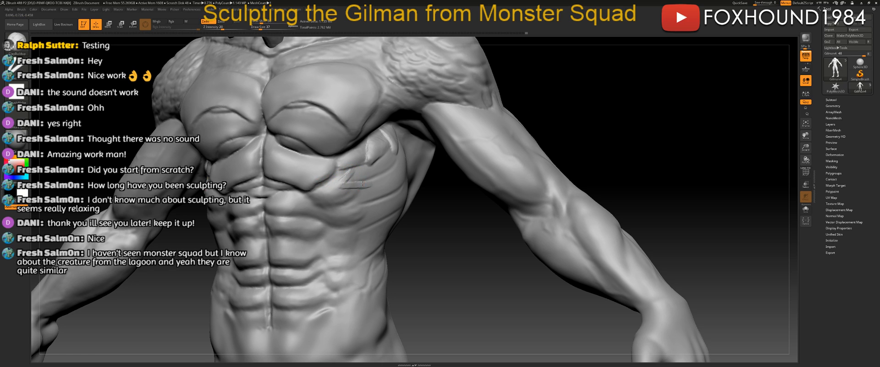
Try another clay stroke running up across the ribs toward the serratus, and undo the latest strokes.
{"action": "left_click_drag", "start_coordinate": [341, 182], "coordinate": [364, 171]}
{"action": "key", "text": "ctrl+z"}
{"action": "key", "text": "ctrl+z"}
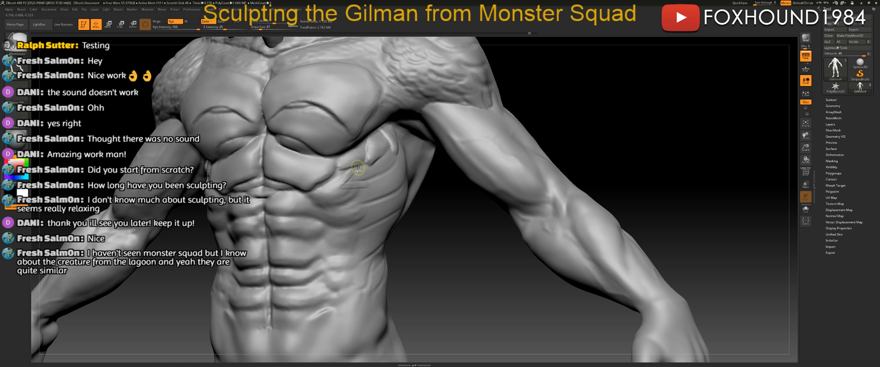
Undo the last stroke and build up new ClayBuildup strokes on the ribs beside the upper abdominals.
{"action": "key", "text": "ctrl+z"}
{"action": "mouse_move", "coordinate": [347, 167]}
{"action": "left_mouse_down"}
{"action": "mouse_move", "coordinate": [351, 179]}
{"action": "mouse_move", "coordinate": [337, 193]}
{"action": "mouse_move", "coordinate": [361, 177]}
{"action": "left_mouse_up"}
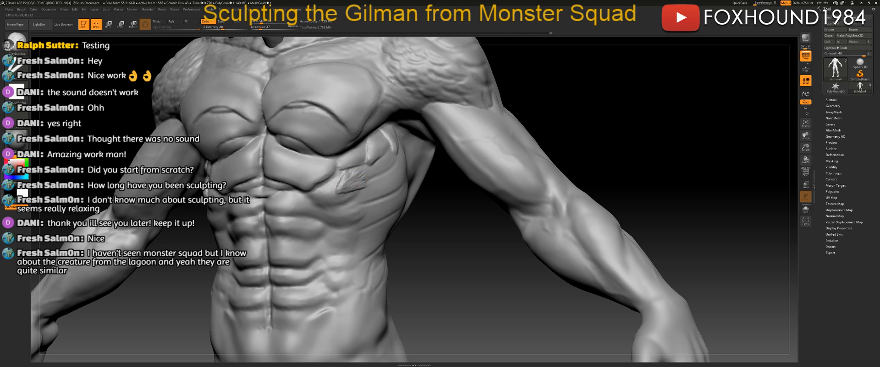
{"action": "key", "text": "ctrl"}
{"action": "mouse_move", "coordinate": [368, 167]}
{"action": "left_mouse_down"}
{"action": "mouse_move", "coordinate": [363, 192]}
{"action": "mouse_move", "coordinate": [370, 173]}
{"action": "mouse_move", "coordinate": [380, 179]}
{"action": "mouse_move", "coordinate": [362, 193]}
{"action": "mouse_move", "coordinate": [382, 185]}
{"action": "mouse_move", "coordinate": [372, 172]}
{"action": "left_mouse_up"}
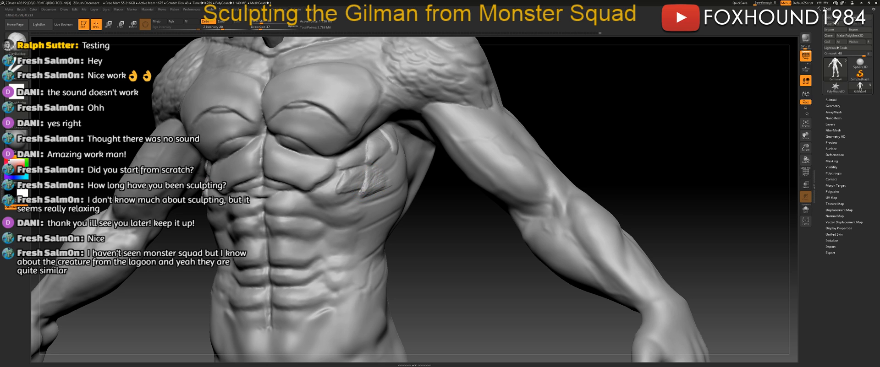
Smooth the new clay strokes on the ribs beside the upper abdominals.
{"action": "mouse_move", "coordinate": [465, 215]}
{"action": "left_mouse_down"}
{"action": "mouse_move", "coordinate": [373, 183]}
{"action": "mouse_move", "coordinate": [365, 190]}
{"action": "mouse_move", "coordinate": [385, 173]}
{"action": "left_mouse_up"}
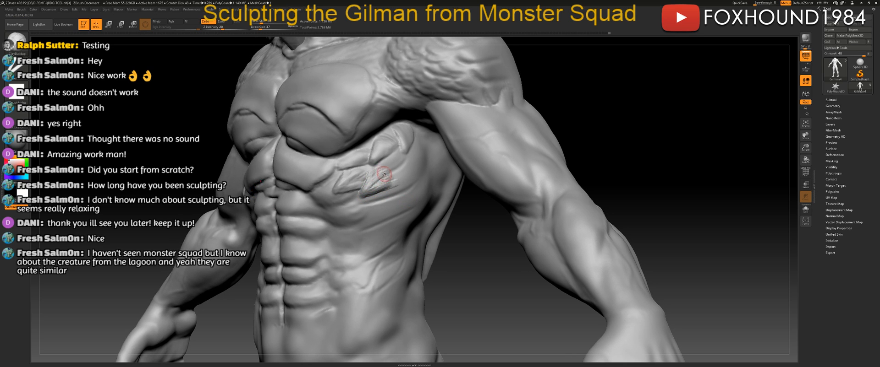
{"action": "left_click_drag", "start_coordinate": [470, 218], "coordinate": [462, 229]}
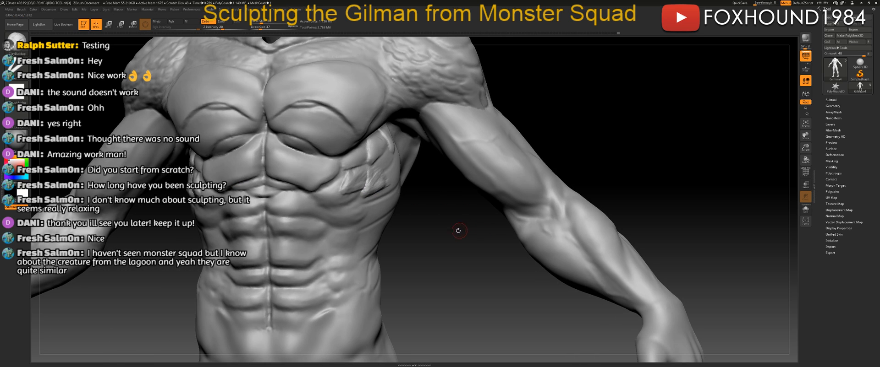
{"action": "left_click_drag", "start_coordinate": [416, 200], "coordinate": [403, 201]}
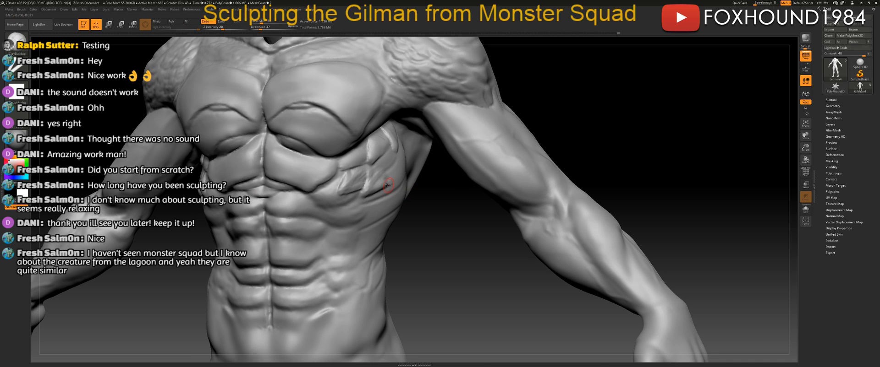
{"action": "left_click_drag", "start_coordinate": [374, 183], "coordinate": [368, 185], "text": "shift"}
{"action": "left_click_drag", "start_coordinate": [448, 193], "coordinate": [422, 186]}
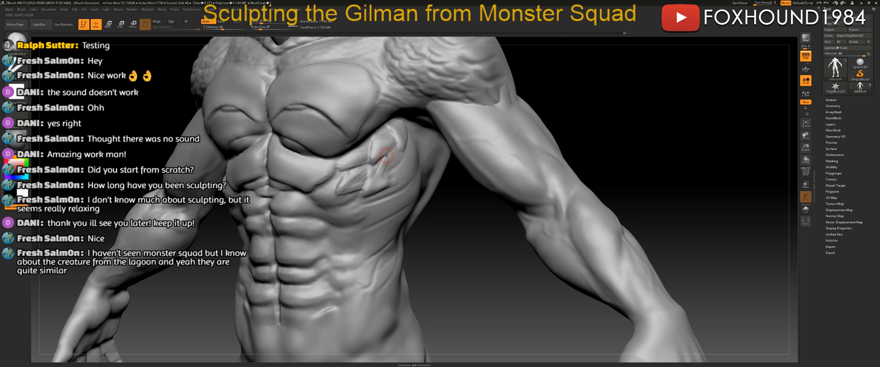
Add more clay along the outer serratus forms on the side of the ribcage below the armpit.
{"action": "mouse_move", "coordinate": [385, 159]}
{"action": "left_mouse_down"}
{"action": "mouse_move", "coordinate": [379, 175]}
{"action": "mouse_move", "coordinate": [397, 168]}
{"action": "mouse_move", "coordinate": [381, 176]}
{"action": "mouse_move", "coordinate": [403, 165]}
{"action": "left_mouse_up"}
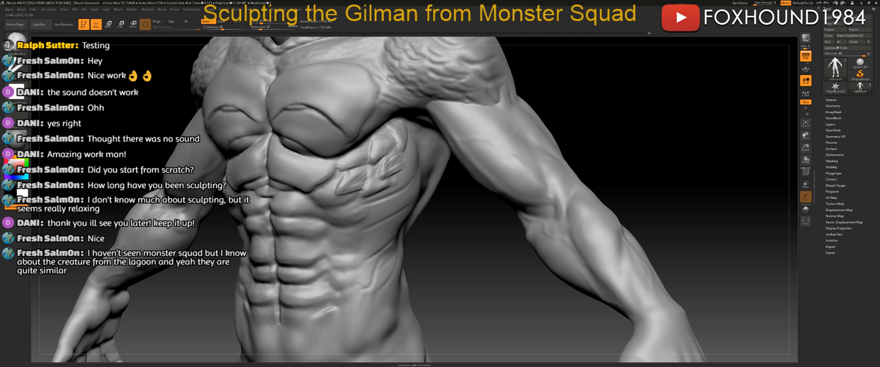
{"action": "key", "text": "ctrl"}
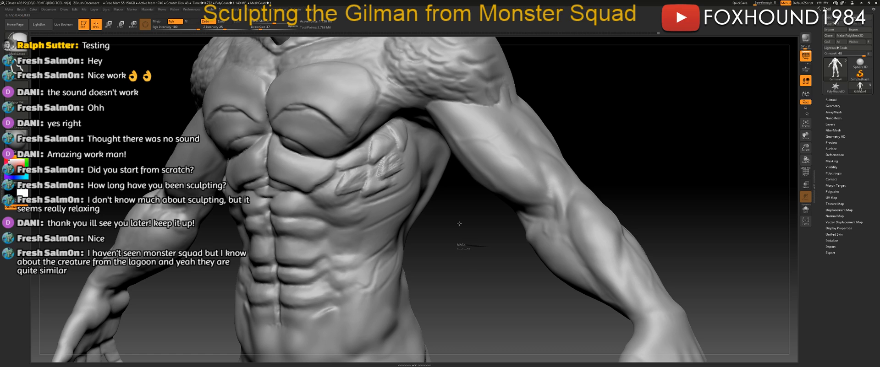
{"action": "key", "text": "shift"}
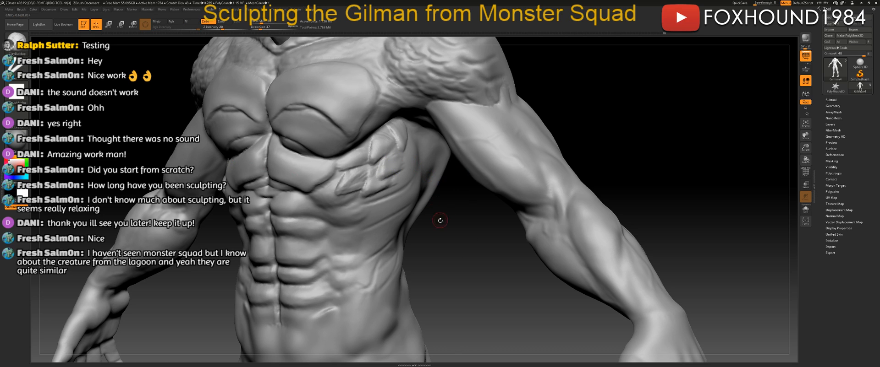
{"action": "mouse_move", "coordinate": [490, 245]}
{"action": "left_mouse_down"}
{"action": "mouse_move", "coordinate": [396, 164]}
{"action": "mouse_move", "coordinate": [404, 176]}
{"action": "mouse_move", "coordinate": [395, 176]}
{"action": "mouse_move", "coordinate": [406, 163]}
{"action": "mouse_move", "coordinate": [394, 185]}
{"action": "mouse_move", "coordinate": [394, 165]}
{"action": "left_mouse_up"}
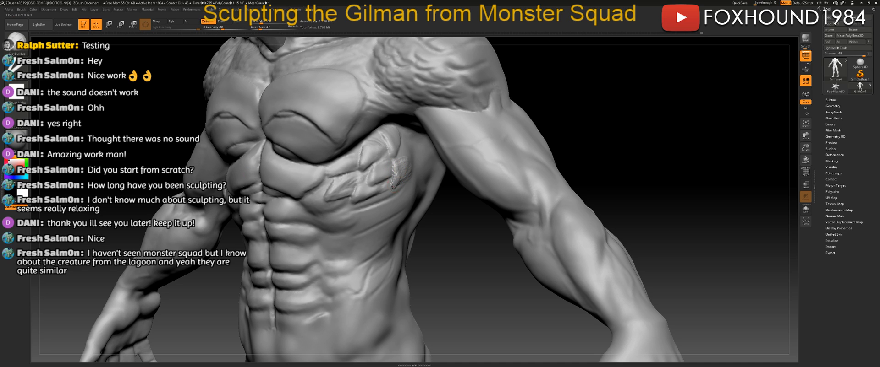
{"action": "key", "text": "ctrl"}
Switch to the DamStandard brush at Draw Size 25, carve creases around the outer serratus forms and smooth them.
{"action": "left_click", "coordinate": [17, 41]}
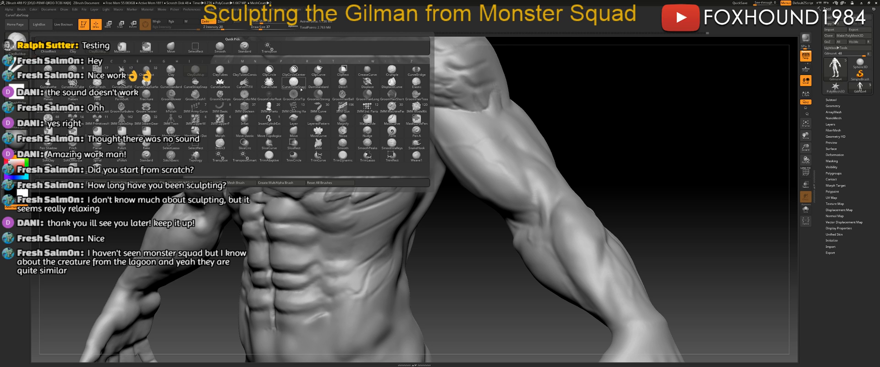
{"action": "left_click", "coordinate": [315, 86]}
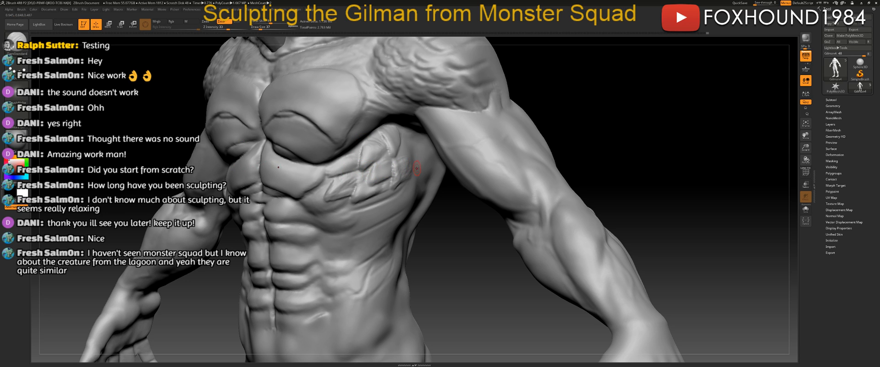
{"action": "left_click_drag", "start_coordinate": [461, 216], "coordinate": [396, 167]}
{"action": "key", "text": "shift"}
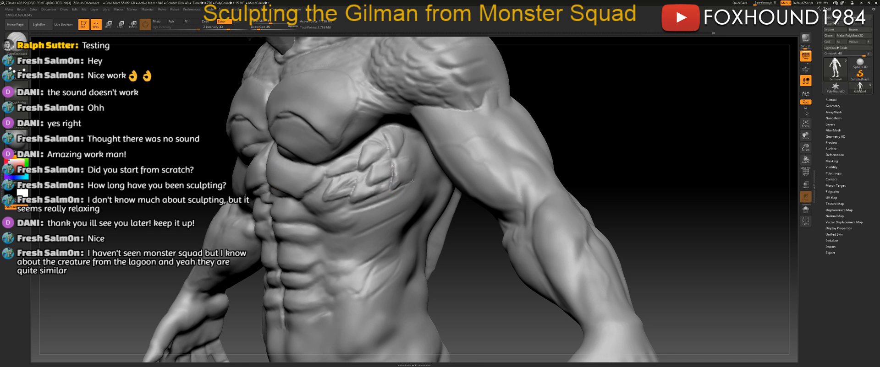
{"action": "key", "text": "shift"}
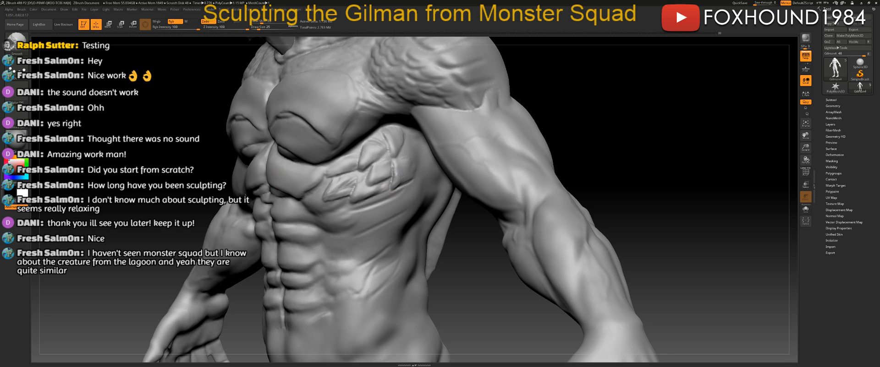
{"action": "left_click_drag", "start_coordinate": [395, 171], "coordinate": [399, 167], "text": "shift"}
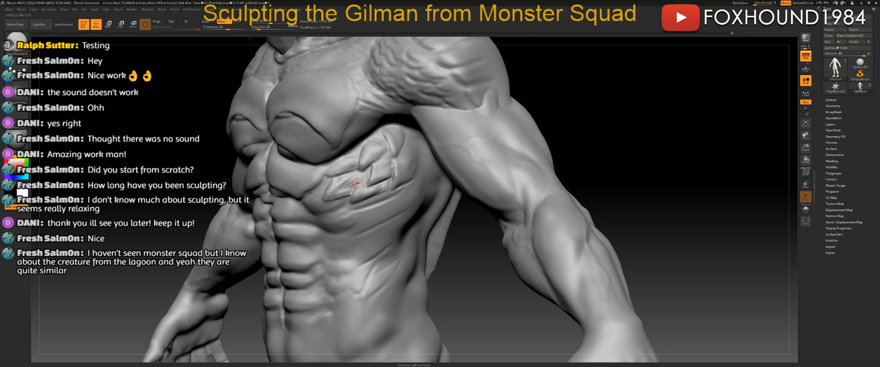
{"action": "key", "text": "shift"}
Smooth the rib strokes beside the upper abdominals and define the edges of the upper serratus forms with creases.
{"action": "left_click_drag", "start_coordinate": [575, 136], "coordinate": [628, 138]}
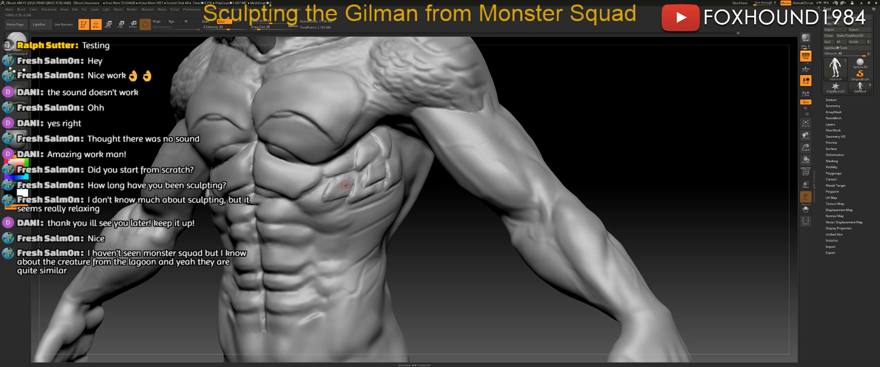
{"action": "left_click_drag", "start_coordinate": [340, 186], "coordinate": [343, 183], "text": "shift"}
{"action": "left_click_drag", "start_coordinate": [355, 150], "coordinate": [358, 174]}
{"action": "left_click_drag", "start_coordinate": [626, 123], "coordinate": [568, 126]}
{"action": "mouse_move", "coordinate": [378, 139]}
{"action": "left_mouse_down"}
{"action": "mouse_move", "coordinate": [392, 166]}
{"action": "mouse_move", "coordinate": [402, 146]}
{"action": "mouse_move", "coordinate": [398, 157]}
{"action": "left_mouse_up"}
{"action": "left_click_drag", "start_coordinate": [590, 117], "coordinate": [653, 135]}
Increase the DamStandard Draw Size to 65 and work over the upper abdominals beneath the chest.
{"action": "mouse_move", "coordinate": [431, 230]}
{"action": "left_mouse_down"}
{"action": "mouse_move", "coordinate": [470, 251]}
{"action": "mouse_move", "coordinate": [405, 274]}
{"action": "left_mouse_up"}
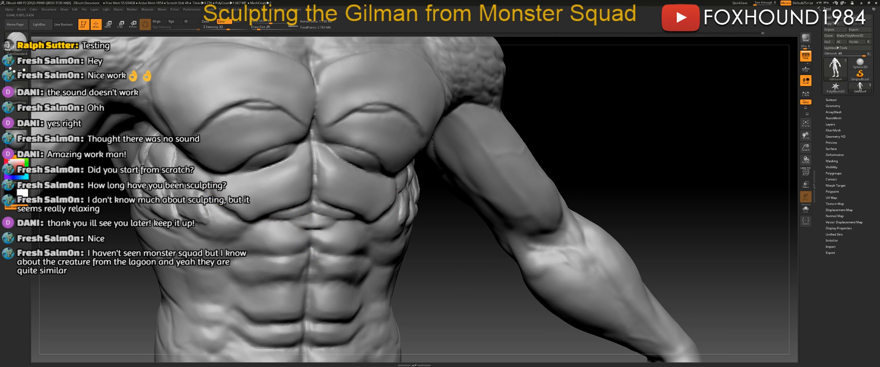
{"action": "left_click_drag", "start_coordinate": [442, 202], "coordinate": [375, 242]}
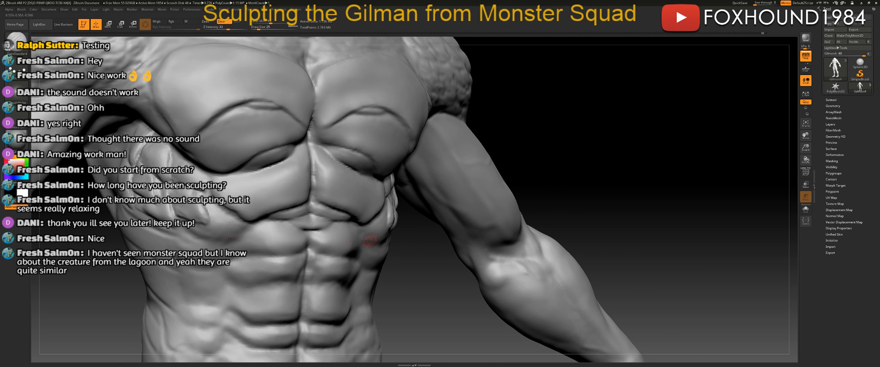
{"action": "key", "text": "bracketright"}
{"action": "key", "text": "bracketright"}
{"action": "key", "text": "bracketright"}
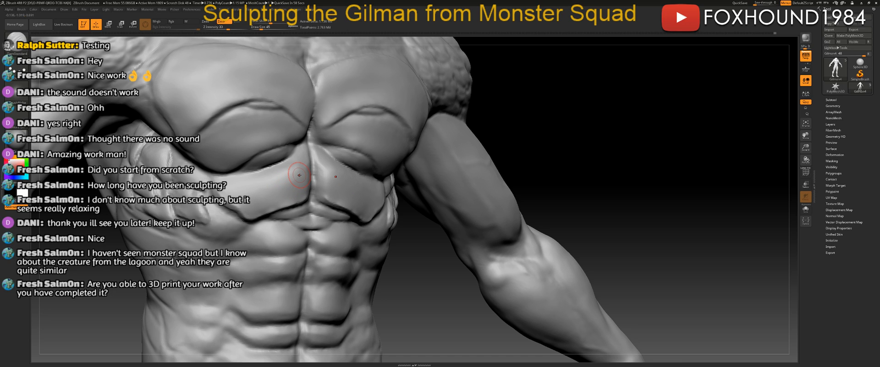
{"action": "key", "text": "shift"}
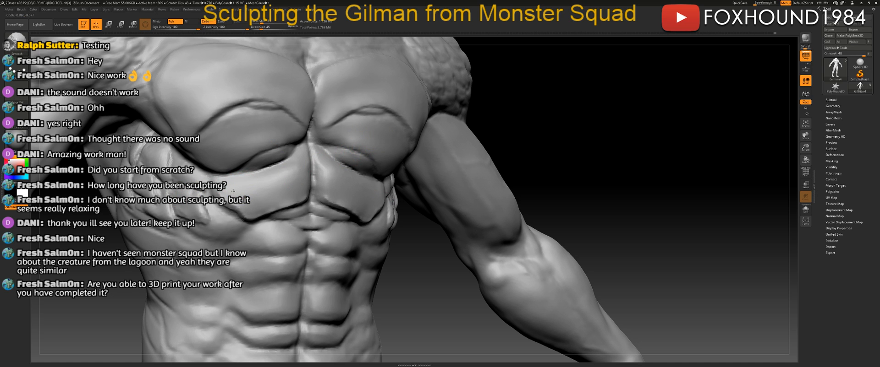
Undo the latest stroke and check the chest and its lower creases from several angles.
{"action": "mouse_move", "coordinate": [629, 156]}
{"action": "left_mouse_down"}
{"action": "mouse_move", "coordinate": [624, 168]}
{"action": "mouse_move", "coordinate": [648, 176]}
{"action": "mouse_move", "coordinate": [642, 171]}
{"action": "mouse_move", "coordinate": [647, 187]}
{"action": "mouse_move", "coordinate": [639, 189]}
{"action": "mouse_move", "coordinate": [665, 170]}
{"action": "mouse_move", "coordinate": [679, 171]}
{"action": "left_mouse_up"}
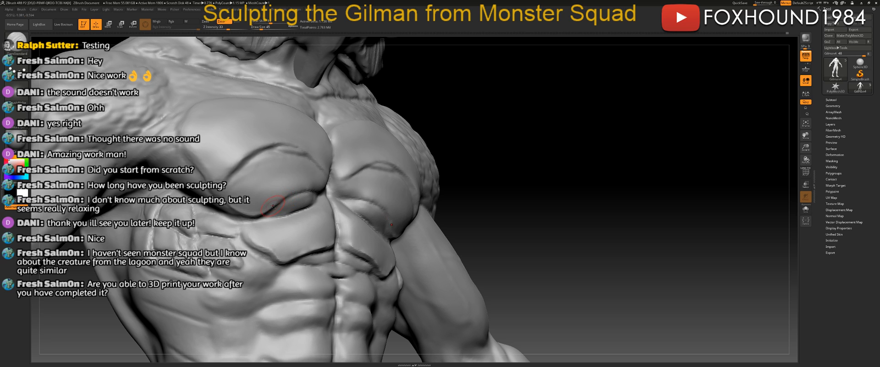
{"action": "key", "text": "ctrl+z"}
{"action": "mouse_move", "coordinate": [618, 160]}
{"action": "left_mouse_down"}
{"action": "mouse_move", "coordinate": [615, 173]}
{"action": "mouse_move", "coordinate": [588, 177]}
{"action": "left_mouse_up"}
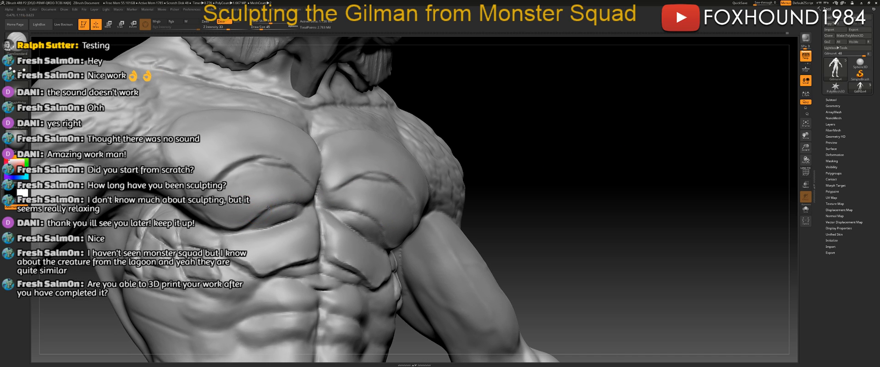
{"action": "mouse_move", "coordinate": [589, 157]}
{"action": "left_mouse_down"}
{"action": "mouse_move", "coordinate": [705, 195]}
{"action": "mouse_move", "coordinate": [688, 194]}
{"action": "mouse_move", "coordinate": [705, 183]}
{"action": "left_mouse_up"}
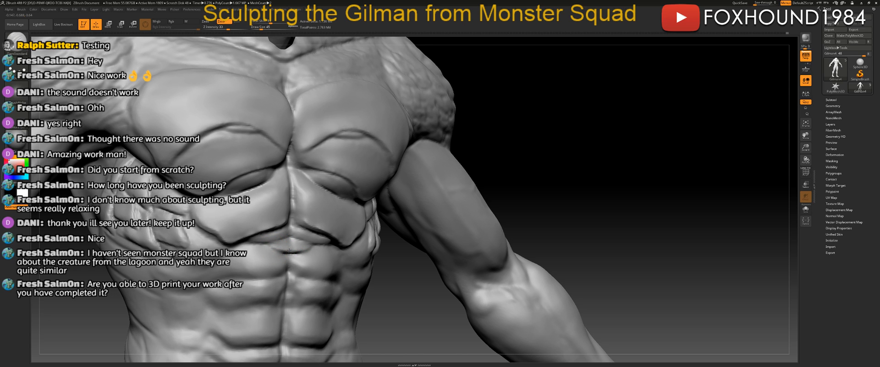
{"action": "left_click_drag", "start_coordinate": [619, 193], "coordinate": [660, 206]}
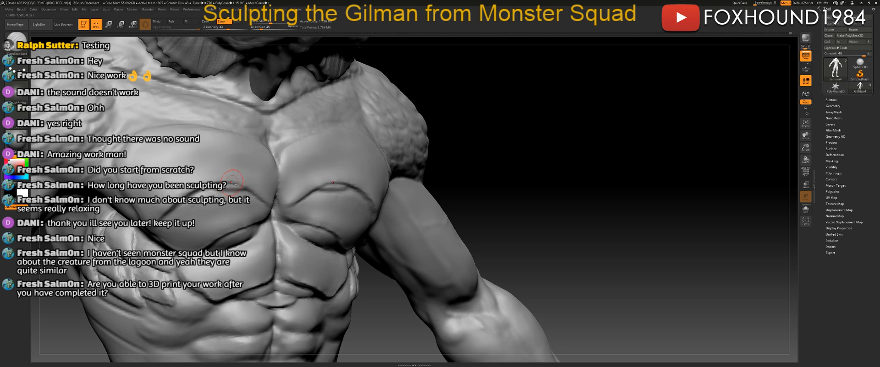
Look up the 3D Print Hub among the available plugins.
{"action": "left_click_drag", "start_coordinate": [539, 135], "coordinate": [549, 126]}
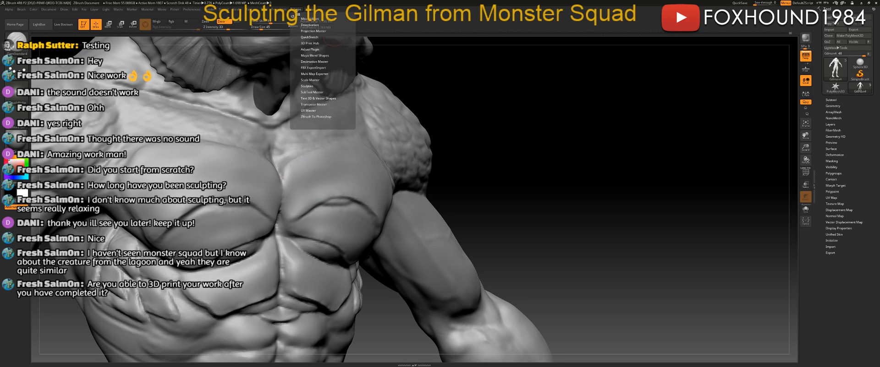
{"action": "left_click", "coordinate": [292, 13]}
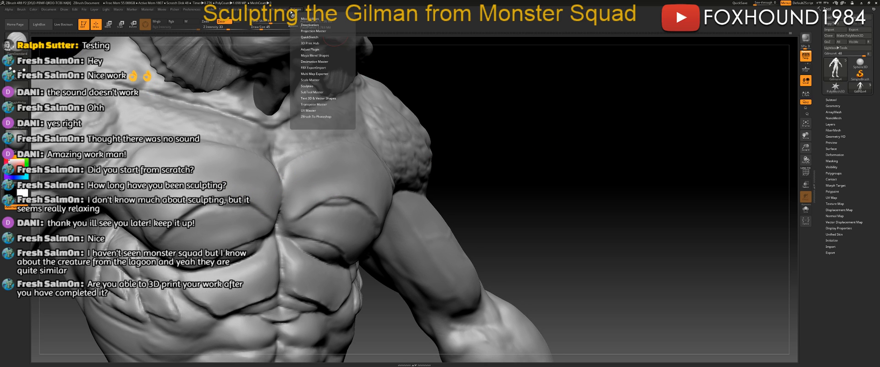
{"action": "left_click", "coordinate": [309, 42]}
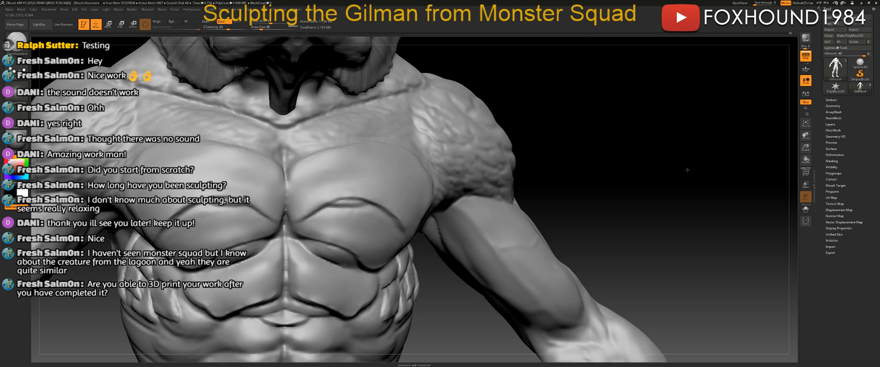
Reduce the Draw Size to 18 and carve a fine crease where the lower pectoral edge meets the upper abdominals.
{"action": "mouse_move", "coordinate": [687, 170]}
{"action": "left_mouse_down"}
{"action": "mouse_move", "coordinate": [688, 191]}
{"action": "mouse_move", "coordinate": [655, 178]}
{"action": "left_mouse_up"}
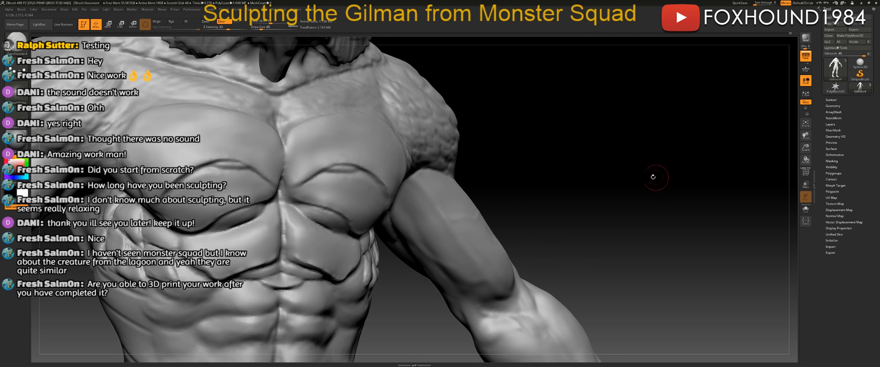
{"action": "key", "text": "space"}
{"action": "left_click_drag", "start_coordinate": [257, 221], "coordinate": [252, 222]}
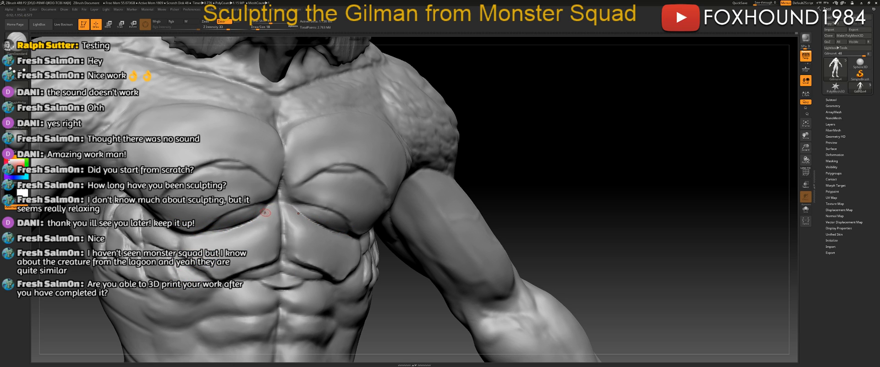
{"action": "left_click_drag", "start_coordinate": [588, 179], "coordinate": [656, 198]}
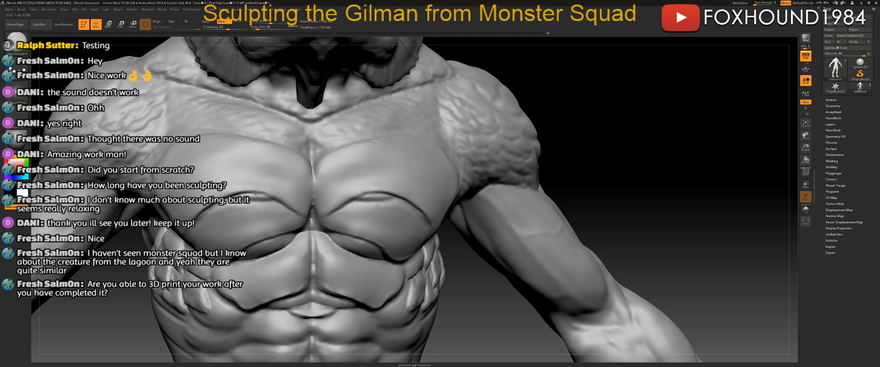
{"action": "mouse_move", "coordinate": [665, 179]}
{"action": "left_mouse_down"}
{"action": "mouse_move", "coordinate": [689, 179]}
{"action": "mouse_move", "coordinate": [687, 188]}
{"action": "left_mouse_up"}
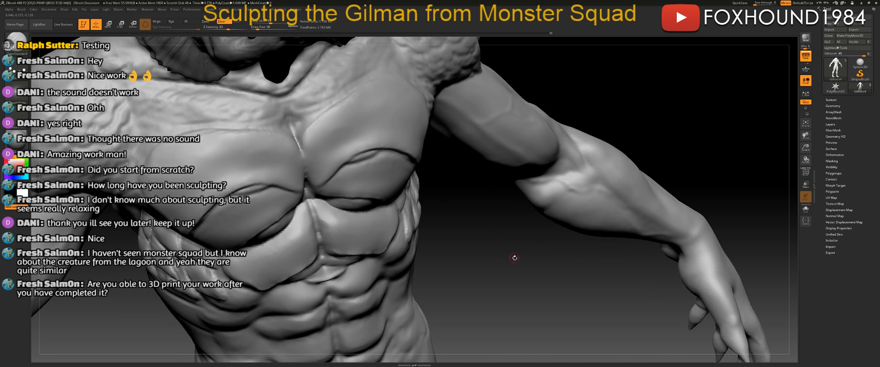
Sharpen the crease along the lower pectoral edge toward the sternum and smooth the inner chest surface.
{"action": "left_click_drag", "start_coordinate": [512, 258], "coordinate": [305, 211]}
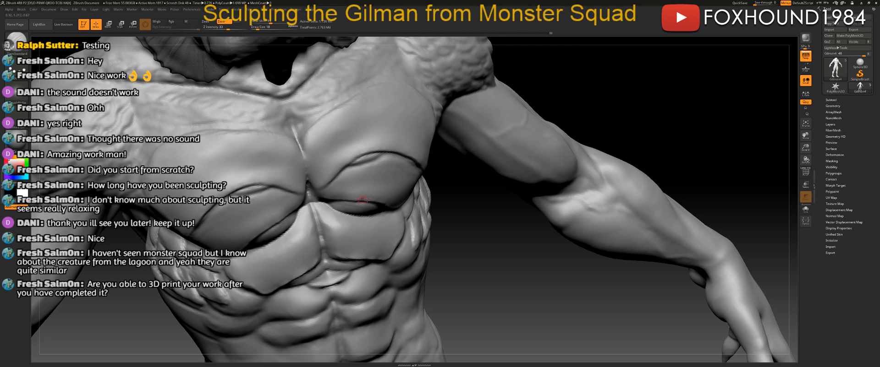
{"action": "left_click_drag", "start_coordinate": [539, 264], "coordinate": [234, 183]}
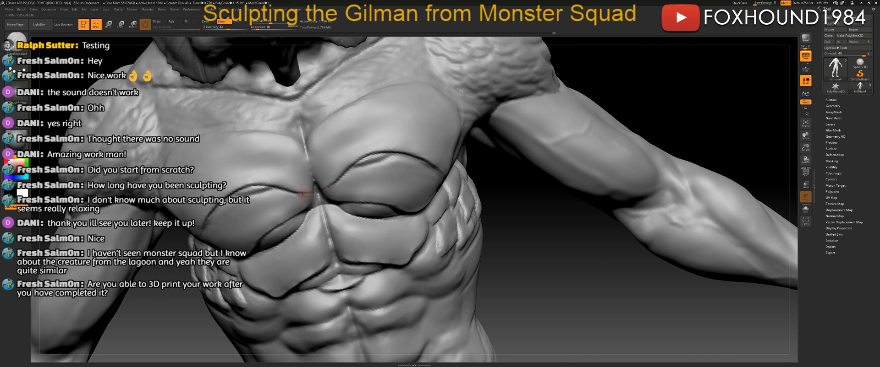
{"action": "key", "text": "shift"}
{"action": "left_click_drag", "start_coordinate": [235, 196], "coordinate": [254, 194]}
{"action": "key", "text": "shift"}
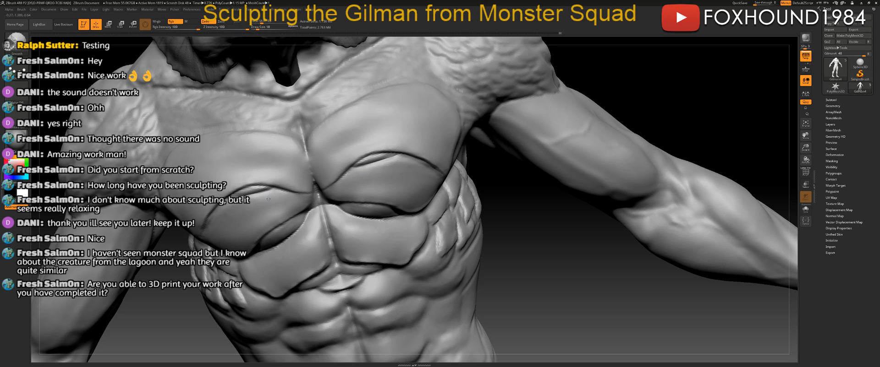
{"action": "mouse_move", "coordinate": [558, 219]}
{"action": "left_mouse_down"}
{"action": "mouse_move", "coordinate": [662, 199]}
{"action": "mouse_move", "coordinate": [588, 195]}
{"action": "left_mouse_up"}
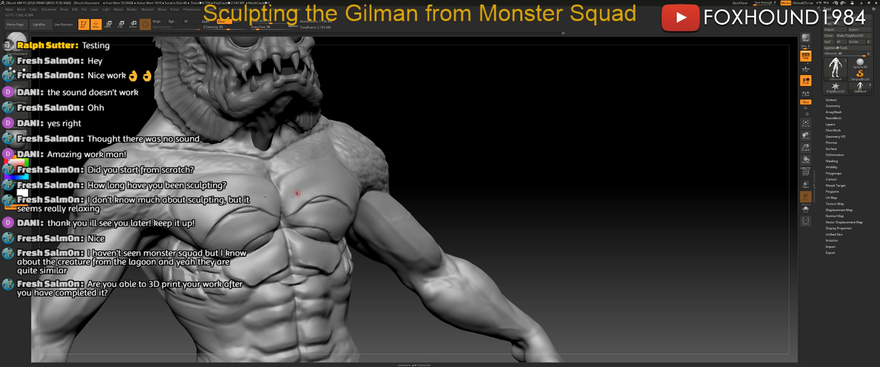
Carve fine creases across the middle of the pectorals above the lower chest folds and smooth them.
{"action": "mouse_move", "coordinate": [530, 162]}
{"action": "left_mouse_down"}
{"action": "mouse_move", "coordinate": [542, 169]}
{"action": "mouse_move", "coordinate": [526, 169]}
{"action": "mouse_move", "coordinate": [612, 169]}
{"action": "mouse_move", "coordinate": [547, 171]}
{"action": "left_mouse_up"}
{"action": "key", "text": "space"}
{"action": "left_click_drag", "start_coordinate": [275, 209], "coordinate": [272, 208]}
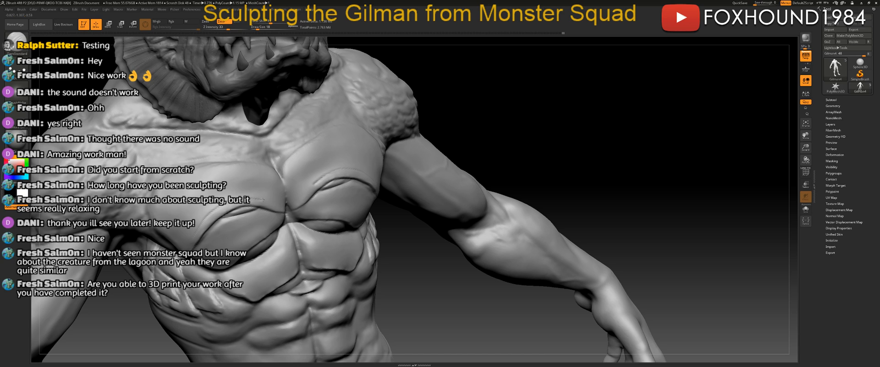
{"action": "key", "text": "shift"}
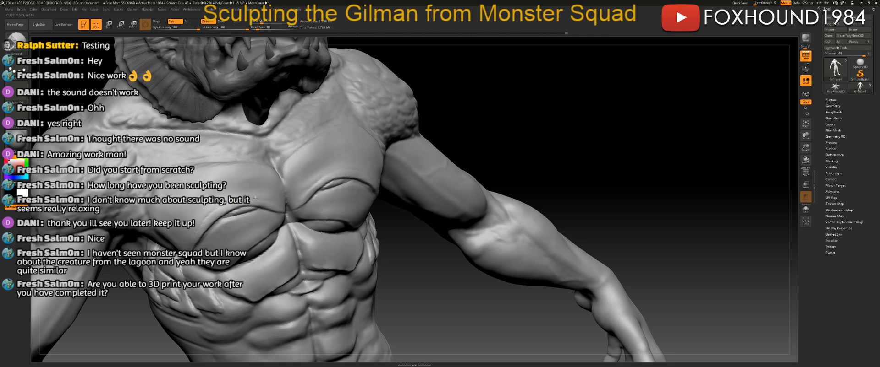
{"action": "left_click_drag", "start_coordinate": [591, 205], "coordinate": [668, 202]}
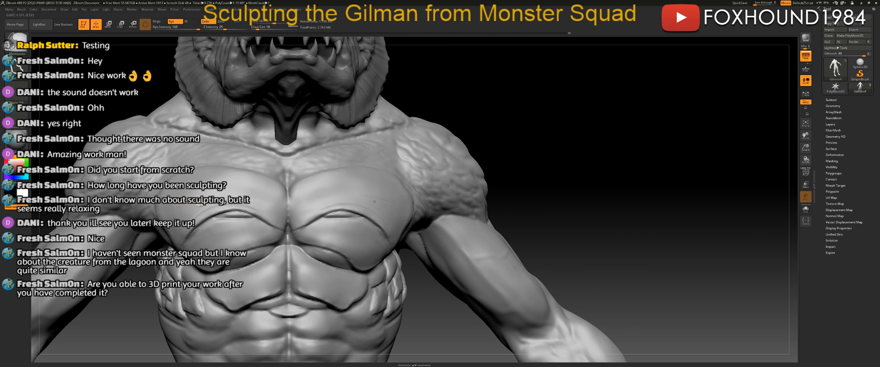
{"action": "left_click_drag", "start_coordinate": [207, 194], "coordinate": [246, 191]}
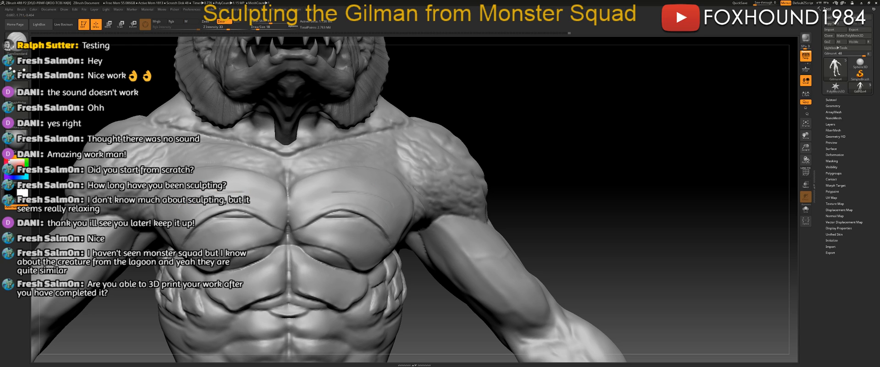
{"action": "key", "text": "shift"}
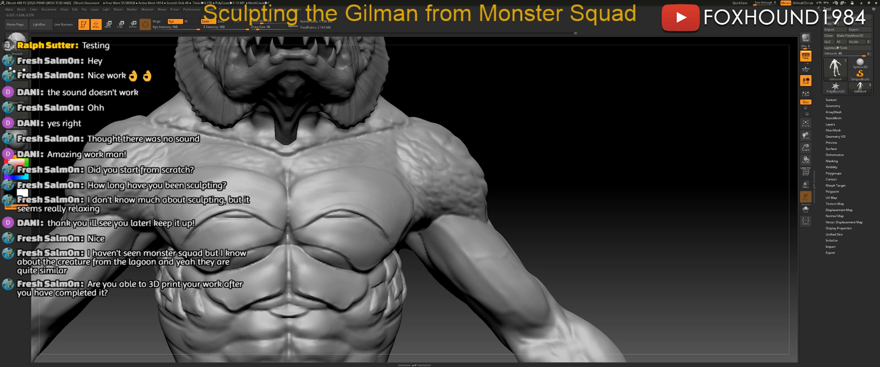
Refine the upper abdominal plates and lower inner pectorals with light creases and smooth their surfaces.
{"action": "left_click_drag", "start_coordinate": [596, 188], "coordinate": [671, 179]}
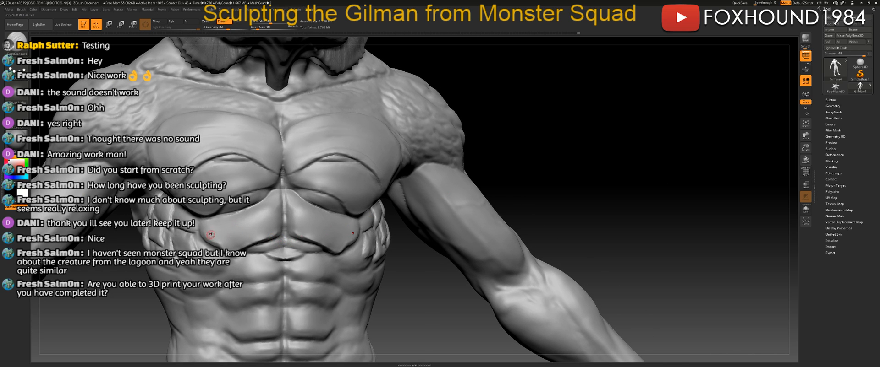
{"action": "key", "text": "shift"}
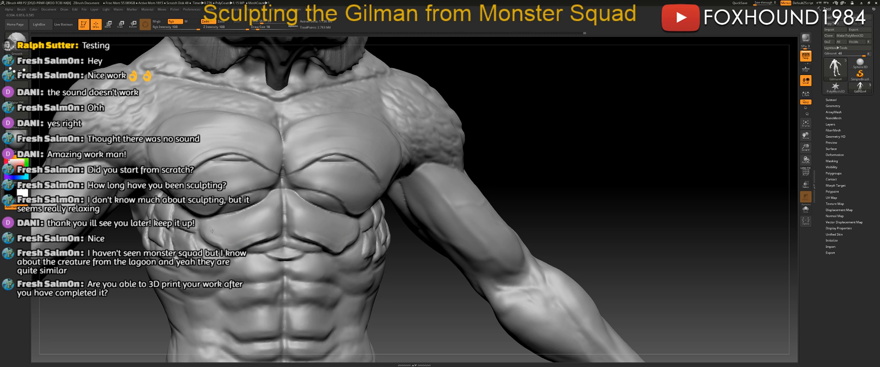
{"action": "left_click_drag", "start_coordinate": [605, 183], "coordinate": [606, 197], "text": "alt"}
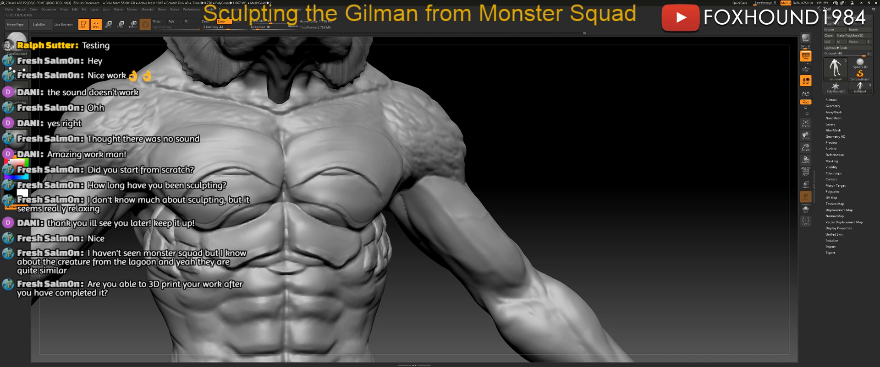
{"action": "key", "text": "shift"}
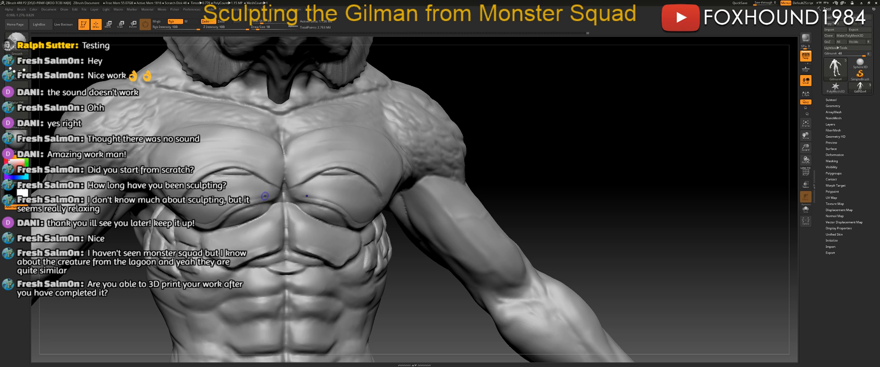
{"action": "mouse_move", "coordinate": [646, 179]}
{"action": "left_mouse_down"}
{"action": "mouse_move", "coordinate": [589, 208]}
{"action": "mouse_move", "coordinate": [626, 208]}
{"action": "mouse_move", "coordinate": [598, 209]}
{"action": "left_mouse_up"}
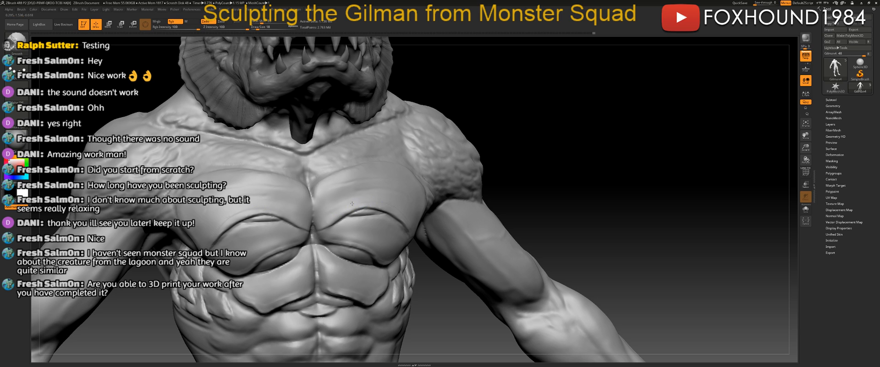
{"action": "left_click_drag", "start_coordinate": [621, 183], "coordinate": [660, 185]}
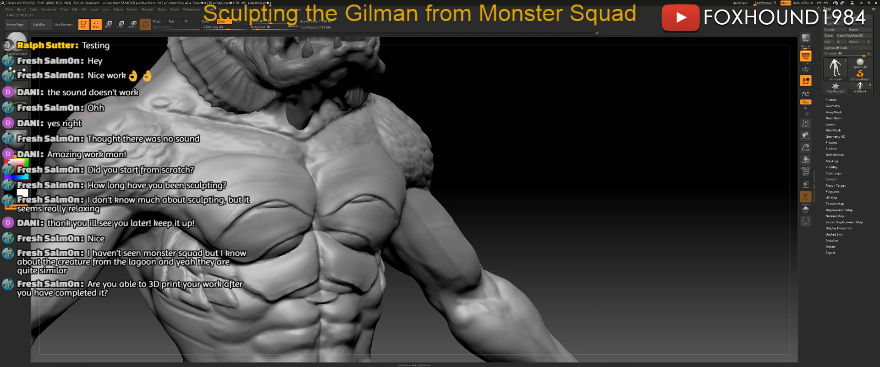
Mask the front of the pectorals from the side, soften the mask and invert it to isolate the chest.
{"action": "key", "text": "b"}
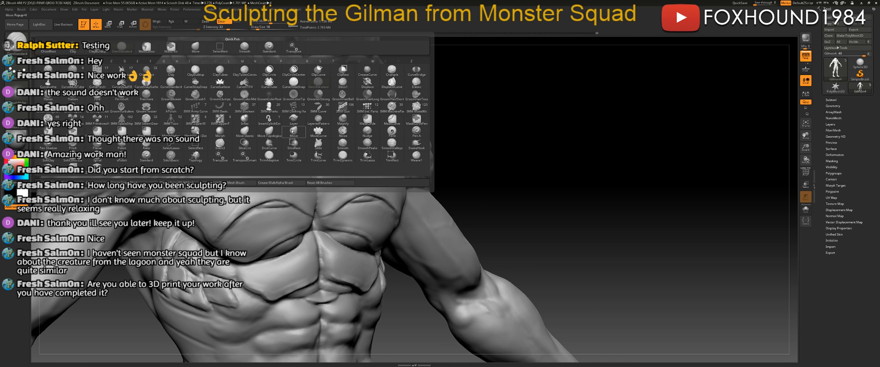
{"action": "left_click", "coordinate": [300, 135]}
{"action": "left_click_drag", "start_coordinate": [504, 160], "coordinate": [598, 169]}
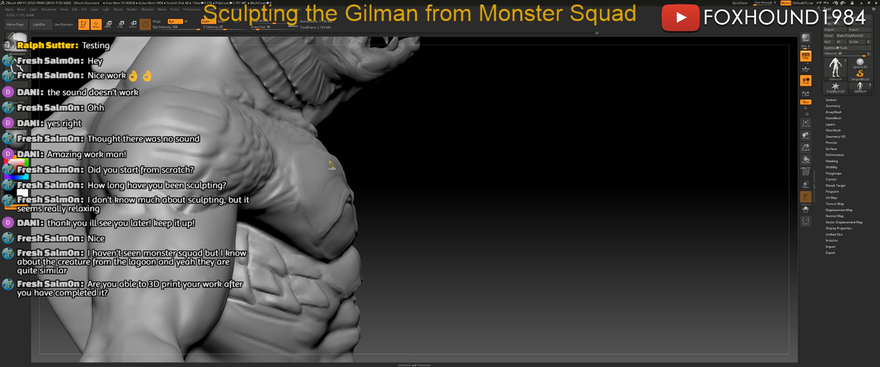
{"action": "mouse_move", "coordinate": [401, 202]}
{"action": "left_mouse_down", "text": "ctrl"}
{"action": "mouse_move", "coordinate": [337, 238]}
{"action": "mouse_move", "coordinate": [303, 234]}
{"action": "mouse_move", "coordinate": [404, 185]}
{"action": "left_mouse_up", "text": "ctrl"}
{"action": "mouse_move", "coordinate": [362, 222]}
{"action": "left_mouse_down", "text": "ctrl"}
{"action": "mouse_move", "coordinate": [304, 176]}
{"action": "mouse_move", "coordinate": [363, 184]}
{"action": "mouse_move", "coordinate": [317, 179]}
{"action": "mouse_move", "coordinate": [373, 169]}
{"action": "mouse_move", "coordinate": [337, 168]}
{"action": "mouse_move", "coordinate": [389, 192]}
{"action": "left_mouse_up", "text": "ctrl"}
{"action": "left_click", "coordinate": [342, 214], "text": "ctrl"}
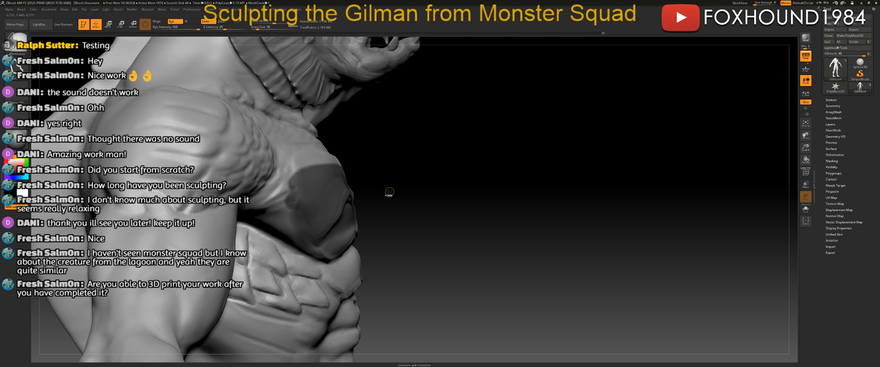
{"action": "left_click", "coordinate": [345, 218], "text": "ctrl"}
{"action": "left_click", "coordinate": [459, 199], "text": "ctrl"}
Reshape the unmasked pectoral profile with a large Move brush, widening the editable area toward the shoulder.
{"action": "key", "text": "b"}
{"action": "key", "text": "m"}
{"action": "key", "text": "v"}
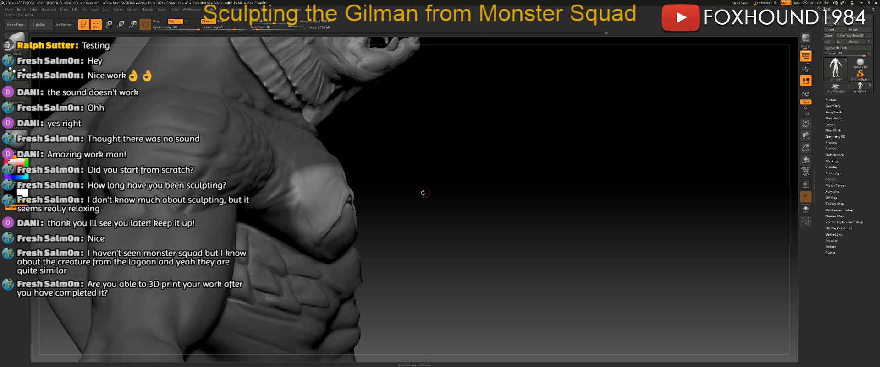
{"action": "key", "text": "bracketright"}
{"action": "key", "text": "bracketright"}
{"action": "left_click_drag", "start_coordinate": [351, 197], "coordinate": [343, 198]}
{"action": "mouse_move", "coordinate": [388, 174]}
{"action": "left_mouse_down", "text": "ctrl"}
{"action": "mouse_move", "coordinate": [360, 160]}
{"action": "mouse_move", "coordinate": [292, 158]}
{"action": "mouse_move", "coordinate": [287, 184]}
{"action": "left_mouse_up", "text": "ctrl"}
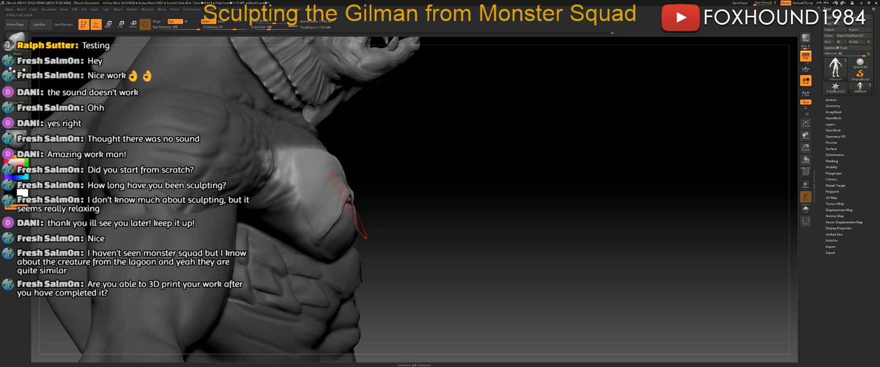
{"action": "key", "text": "bracketright"}
{"action": "left_click_drag", "start_coordinate": [346, 202], "coordinate": [351, 200]}
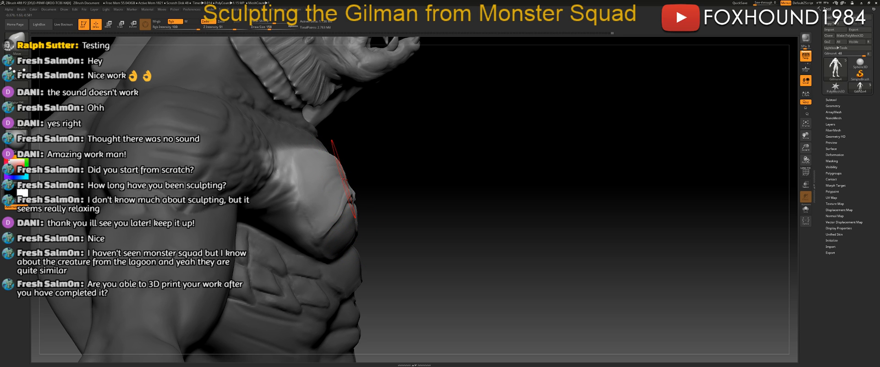
{"action": "left_click_drag", "start_coordinate": [426, 185], "coordinate": [351, 188]}
Clear the chest mask and check the reshaped pectorals against the whole figure.
{"action": "mouse_move", "coordinate": [336, 239]}
{"action": "left_mouse_down", "text": "ctrl"}
{"action": "mouse_move", "coordinate": [366, 228]}
{"action": "mouse_move", "coordinate": [396, 264]}
{"action": "mouse_move", "coordinate": [355, 269]}
{"action": "left_mouse_up", "text": "ctrl"}
{"action": "left_click", "coordinate": [399, 228], "text": "ctrl"}
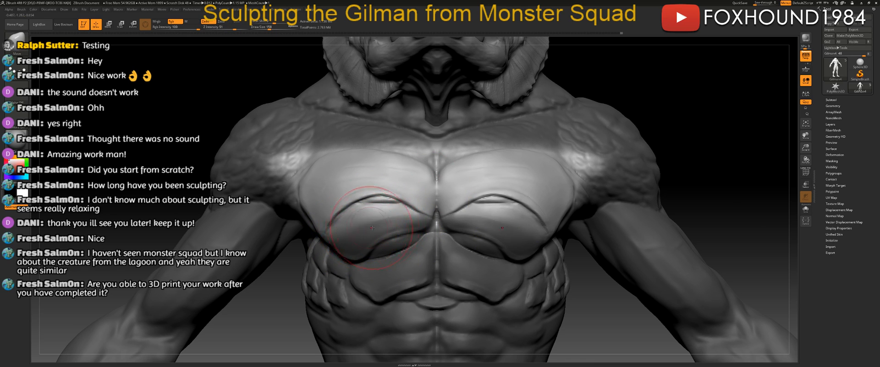
{"action": "left_click_drag", "start_coordinate": [730, 182], "coordinate": [758, 202], "text": "ctrl"}
{"action": "left_click_drag", "start_coordinate": [770, 205], "coordinate": [678, 170], "text": "alt"}
{"action": "mouse_move", "coordinate": [678, 171]}
{"action": "left_mouse_down"}
{"action": "mouse_move", "coordinate": [650, 200]}
{"action": "mouse_move", "coordinate": [624, 179]}
{"action": "mouse_move", "coordinate": [598, 175]}
{"action": "mouse_move", "coordinate": [612, 186]}
{"action": "mouse_move", "coordinate": [640, 183]}
{"action": "left_mouse_up"}
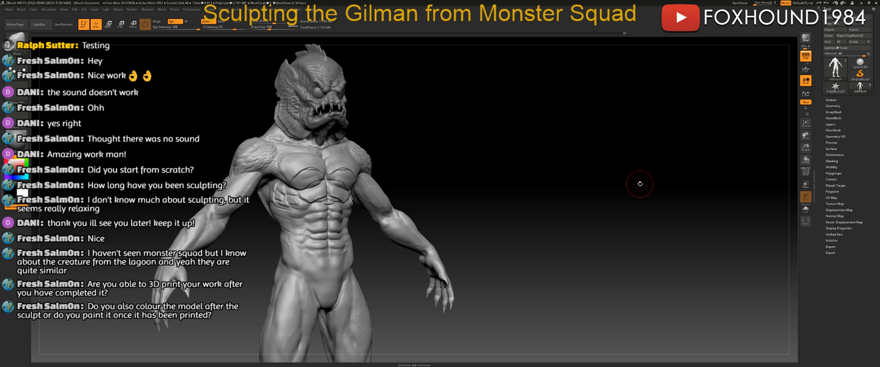
Adjust the upper pectorals below the collarbones with the Move brush, starting at Draw Size 77.
{"action": "left_click_drag", "start_coordinate": [475, 151], "coordinate": [641, 142]}
{"action": "key", "text": "space"}
{"action": "left_click_drag", "start_coordinate": [348, 151], "coordinate": [343, 151]}
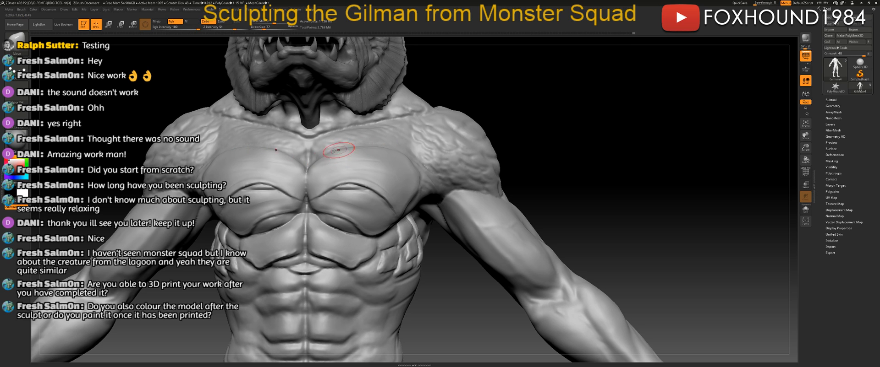
{"action": "left_click_drag", "start_coordinate": [327, 150], "coordinate": [312, 160]}
{"action": "mouse_move", "coordinate": [257, 148]}
{"action": "left_mouse_down"}
{"action": "mouse_move", "coordinate": [250, 145]}
{"action": "mouse_move", "coordinate": [275, 147]}
{"action": "mouse_move", "coordinate": [250, 146]}
{"action": "left_mouse_up"}
{"action": "left_click_drag", "start_coordinate": [616, 130], "coordinate": [593, 138]}
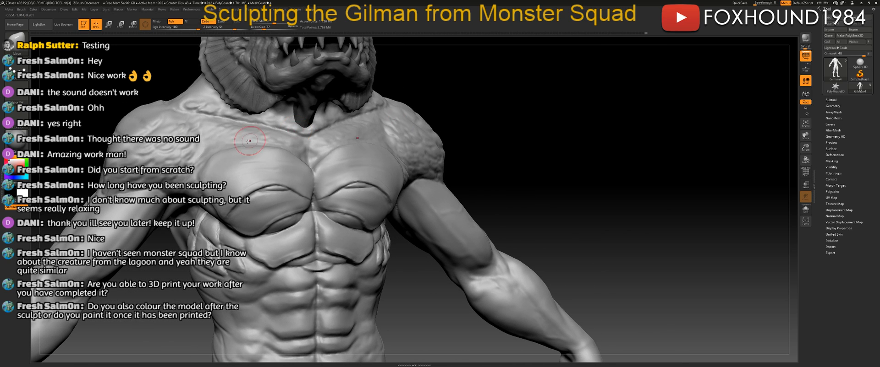
{"action": "key", "text": "space"}
{"action": "left_click_drag", "start_coordinate": [240, 150], "coordinate": [245, 151]}
{"action": "mouse_move", "coordinate": [583, 134]}
{"action": "left_mouse_down"}
{"action": "mouse_move", "coordinate": [607, 137]}
{"action": "mouse_move", "coordinate": [560, 132]}
{"action": "mouse_move", "coordinate": [565, 147]}
{"action": "mouse_move", "coordinate": [579, 145]}
{"action": "left_mouse_up"}
{"action": "mouse_move", "coordinate": [492, 123]}
{"action": "left_mouse_down"}
{"action": "mouse_move", "coordinate": [513, 122]}
{"action": "mouse_move", "coordinate": [477, 136]}
{"action": "left_mouse_up"}
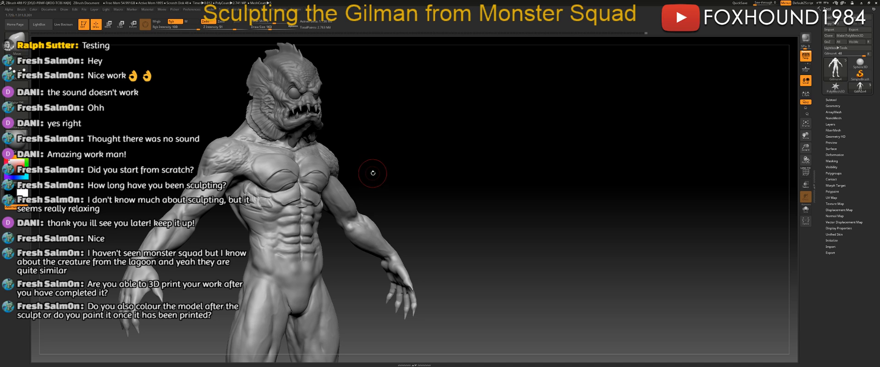
Switch to the Standard brush, enable polypaint colorizing and choose a red colour.
{"action": "left_click", "coordinate": [16, 38]}
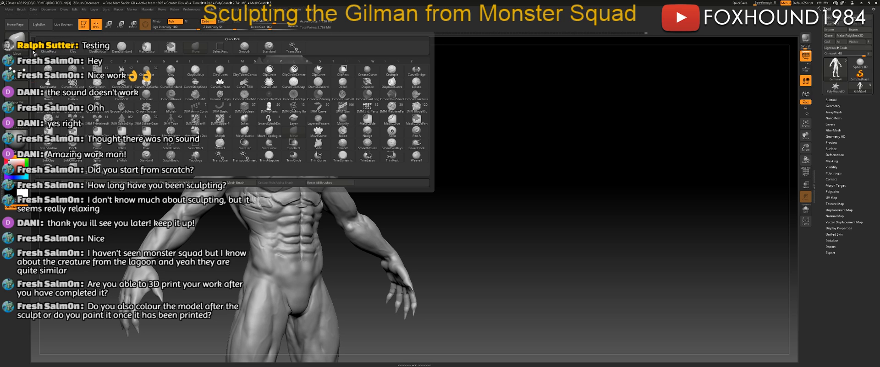
{"action": "left_click", "coordinate": [269, 46]}
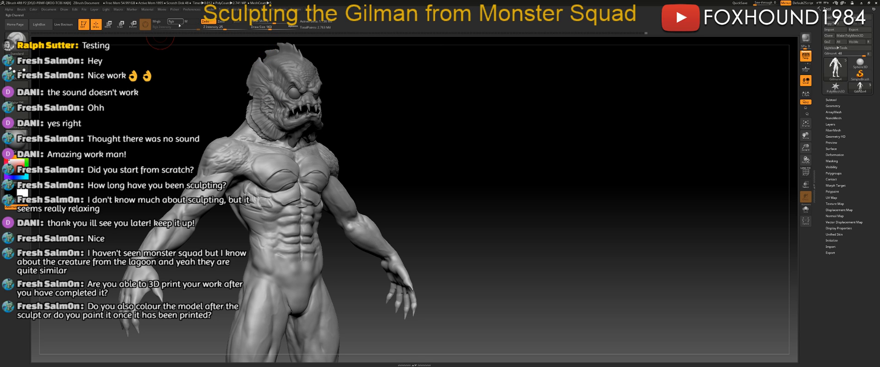
{"action": "left_click", "coordinate": [833, 191]}
{"action": "left_click", "coordinate": [838, 196]}
{"action": "left_click_drag", "start_coordinate": [549, 172], "coordinate": [395, 155]}
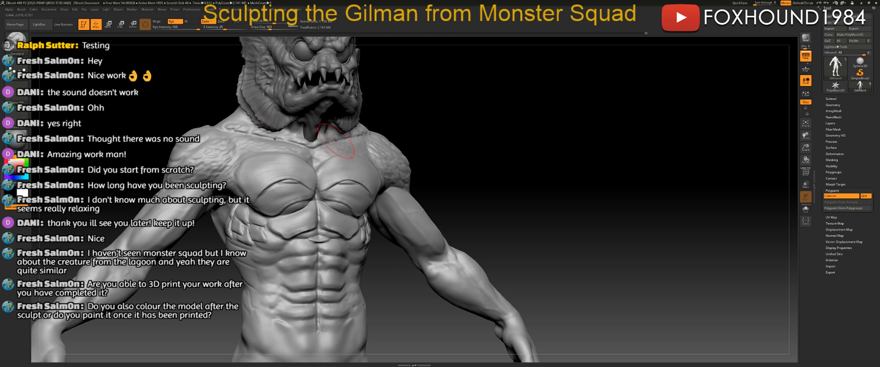
{"action": "left_click", "coordinate": [20, 164]}
Try painting the torso red with sculpting depth disabled, undo it and reset the active colour to white.
{"action": "key", "text": "space"}
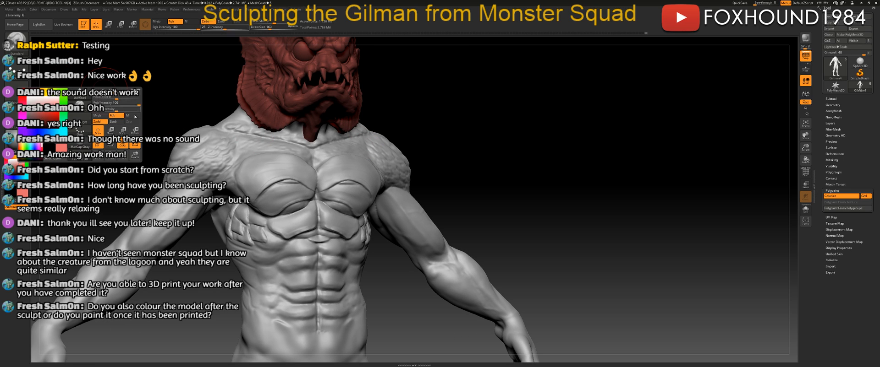
{"action": "left_click_drag", "start_coordinate": [113, 91], "coordinate": [108, 91]}
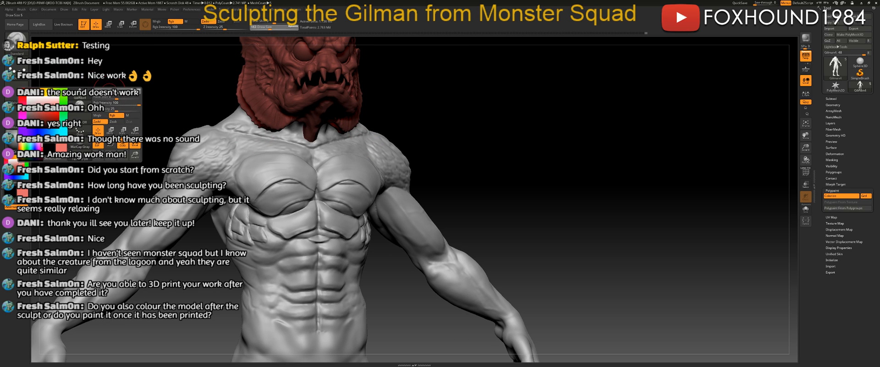
{"action": "left_click", "coordinate": [205, 21]}
{"action": "mouse_move", "coordinate": [284, 154]}
{"action": "left_mouse_down"}
{"action": "mouse_move", "coordinate": [292, 200]}
{"action": "mouse_move", "coordinate": [276, 262]}
{"action": "left_mouse_up"}
{"action": "right_click_drag", "start_coordinate": [624, 211], "coordinate": [671, 209]}
{"action": "key", "text": "ctrl+z"}
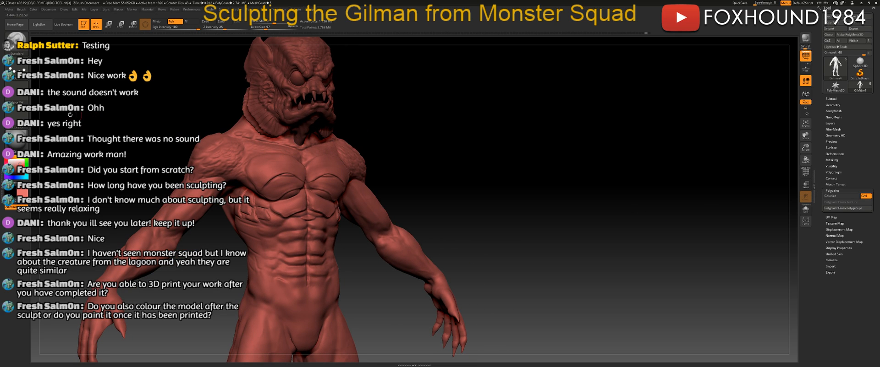
{"action": "left_click", "coordinate": [15, 163]}
Build up the outer pectoral near the armpit with ClayBuildup at Draw Size 21 and smooth it.
{"action": "left_click_drag", "start_coordinate": [568, 151], "coordinate": [656, 159]}
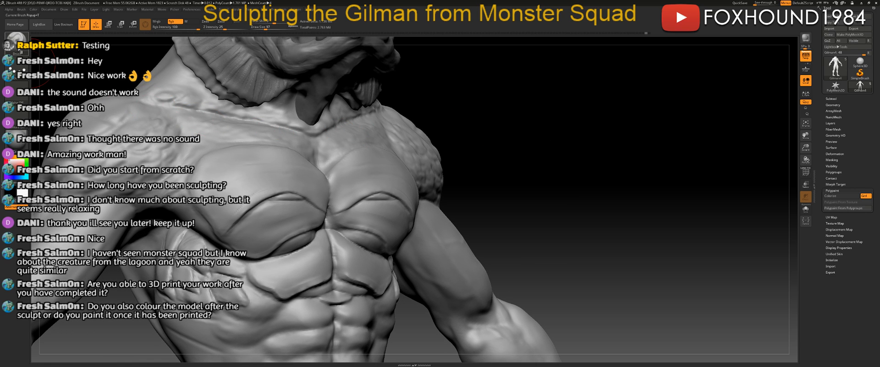
{"action": "key", "text": "b"}
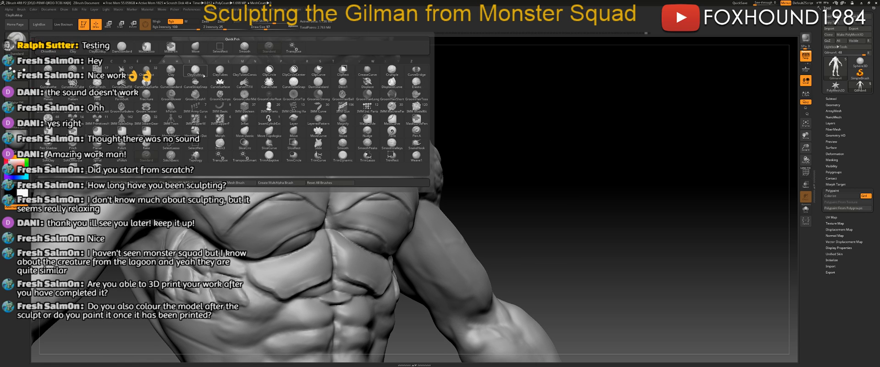
{"action": "left_click", "coordinate": [196, 71]}
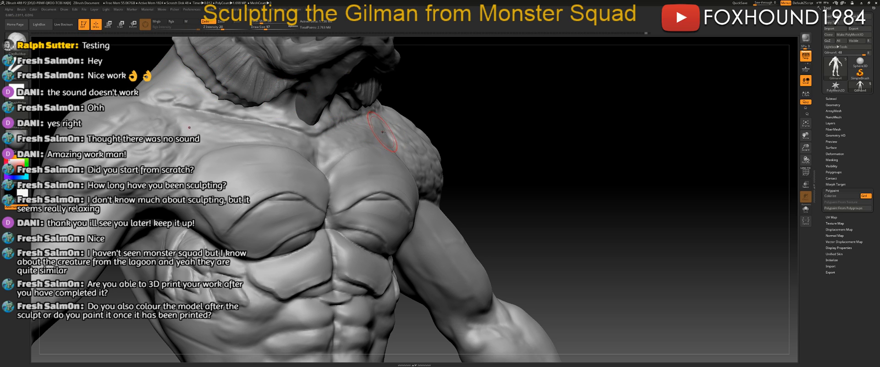
{"action": "key", "text": "["}
{"action": "key", "text": "["}
{"action": "key", "text": "["}
{"action": "left_click_drag", "start_coordinate": [580, 122], "coordinate": [580, 196]}
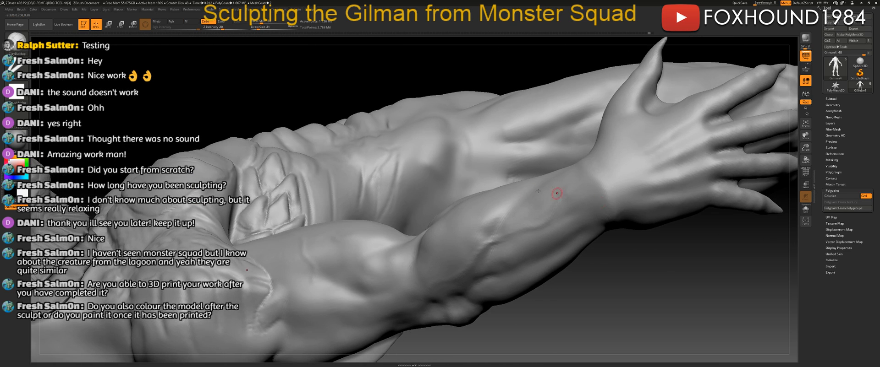
{"action": "mouse_move", "coordinate": [316, 107]}
{"action": "left_mouse_down"}
{"action": "mouse_move", "coordinate": [209, 85]}
{"action": "mouse_move", "coordinate": [164, 133]}
{"action": "left_mouse_up"}
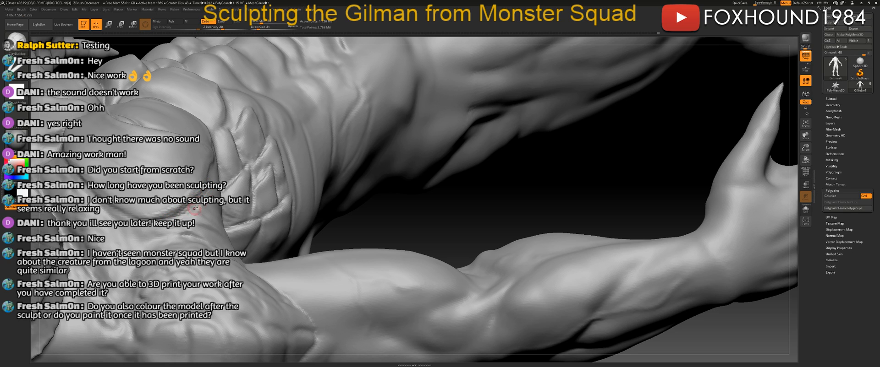
{"action": "key", "text": "shift"}
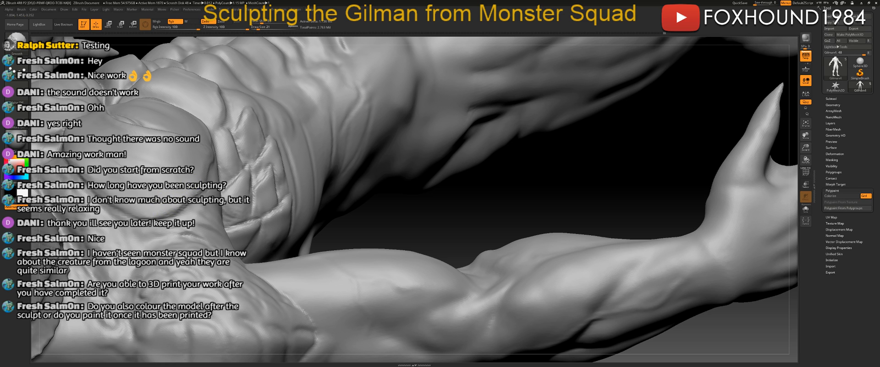
{"action": "mouse_move", "coordinate": [450, 209]}
{"action": "left_mouse_down"}
{"action": "mouse_move", "coordinate": [363, 168]}
{"action": "mouse_move", "coordinate": [394, 124]}
{"action": "left_mouse_up"}
{"action": "mouse_move", "coordinate": [458, 137]}
{"action": "left_mouse_down"}
{"action": "mouse_move", "coordinate": [514, 177]}
{"action": "mouse_move", "coordinate": [469, 199]}
{"action": "mouse_move", "coordinate": [512, 168]}
{"action": "mouse_move", "coordinate": [441, 163]}
{"action": "left_mouse_up"}
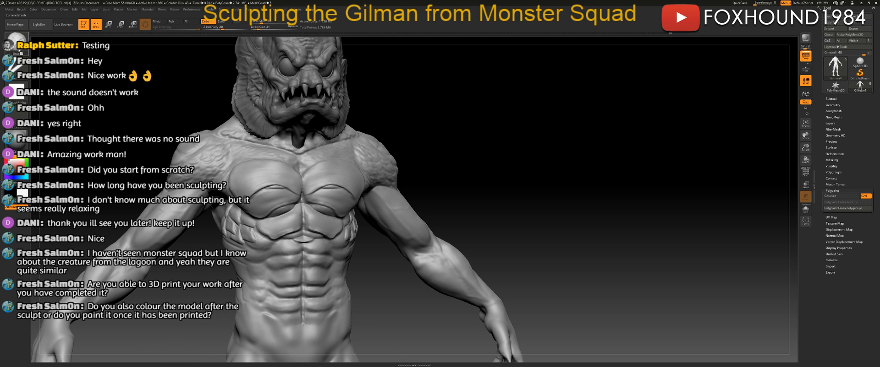
Switch to the Move brush, enlarge the Draw Size and adjust the outer pectorals near the armpits.
{"action": "key", "text": "b"}
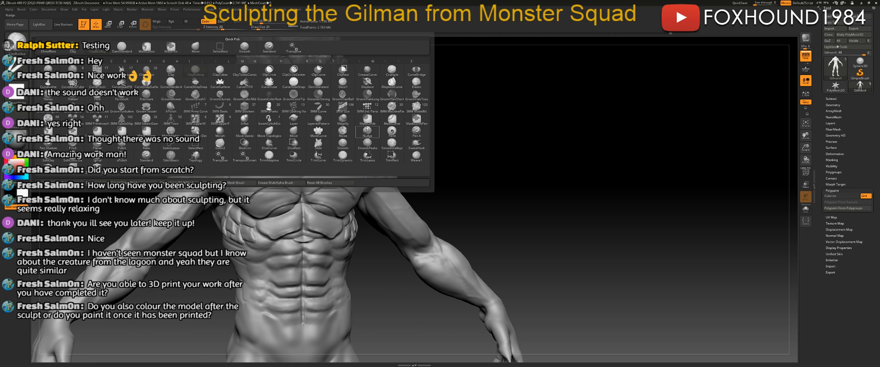
{"action": "left_click", "coordinate": [293, 132]}
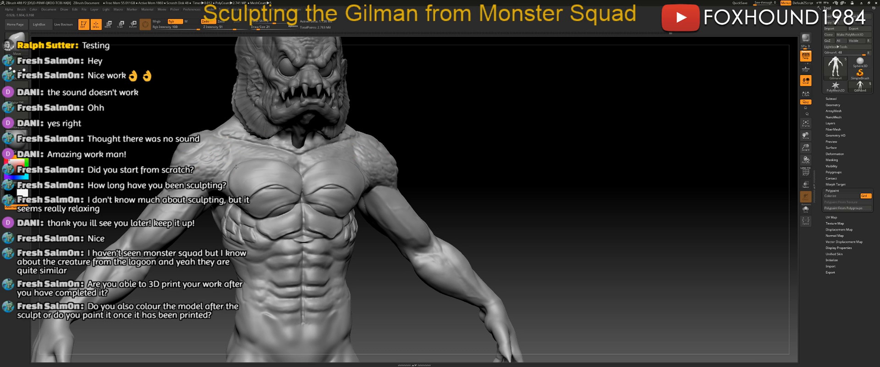
{"action": "key", "text": "space"}
{"action": "left_click_drag", "start_coordinate": [254, 164], "coordinate": [261, 164]}
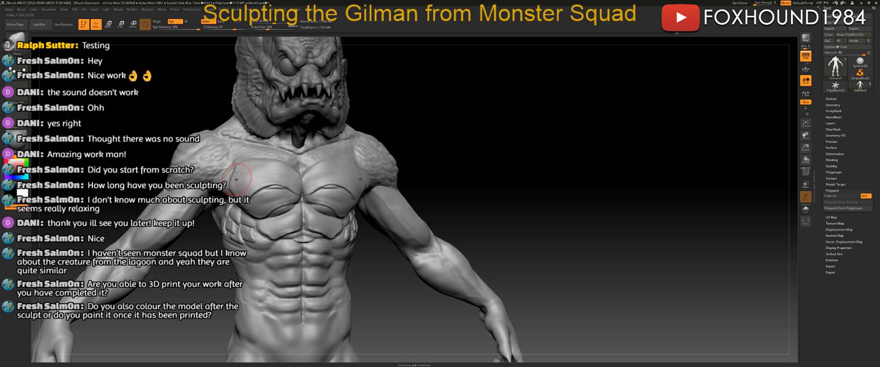
{"action": "mouse_move", "coordinate": [607, 142]}
{"action": "left_mouse_down"}
{"action": "mouse_move", "coordinate": [554, 144]}
{"action": "mouse_move", "coordinate": [575, 143]}
{"action": "mouse_move", "coordinate": [588, 155]}
{"action": "left_mouse_up"}
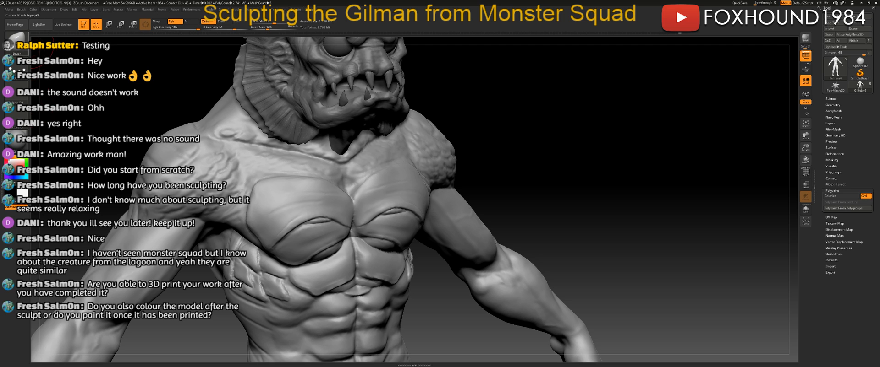
Switch to the DamStandard brush and set its Draw Size to 27 for detailing the shoulder and chest.
{"action": "left_click", "coordinate": [17, 39]}
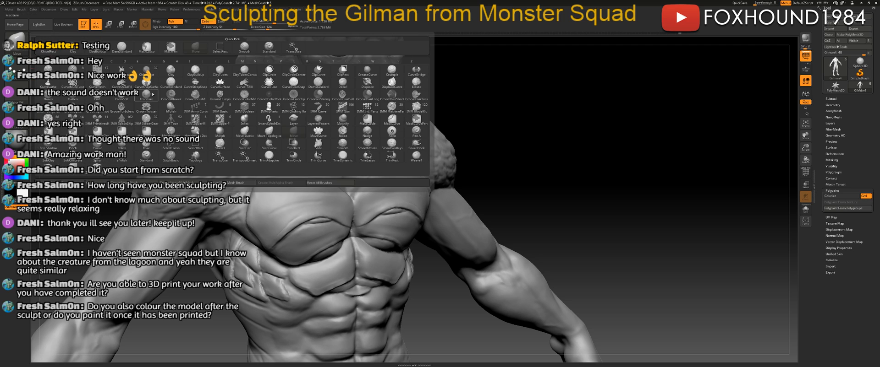
{"action": "left_click", "coordinate": [317, 82]}
{"action": "mouse_move", "coordinate": [541, 162]}
{"action": "left_mouse_down"}
{"action": "mouse_move", "coordinate": [625, 173]}
{"action": "mouse_move", "coordinate": [688, 158]}
{"action": "left_mouse_up"}
{"action": "key", "text": "space"}
{"action": "left_click_drag", "start_coordinate": [226, 168], "coordinate": [219, 168]}
{"action": "left_click_drag", "start_coordinate": [78, 131], "coordinate": [112, 158]}
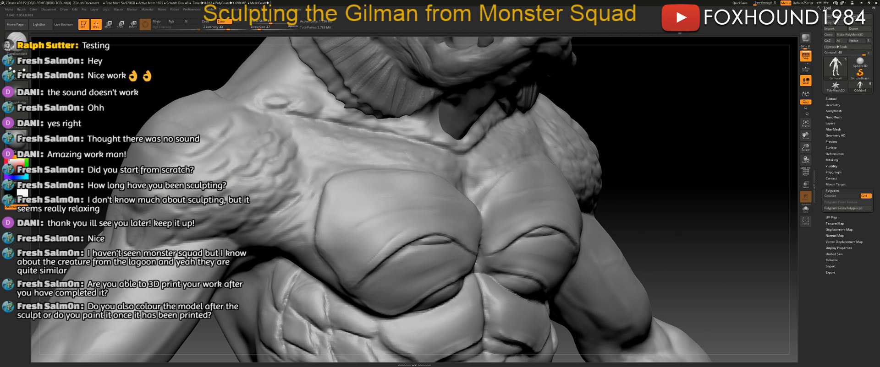
Smooth away the rough texture on the front of the shoulders with an enlarged brush and reduce the Draw Size to 25.
{"action": "key", "text": "space"}
{"action": "left_click", "coordinate": [225, 198]}
{"action": "mouse_move", "coordinate": [238, 202]}
{"action": "left_mouse_down", "text": "shift"}
{"action": "mouse_move", "coordinate": [270, 171]}
{"action": "mouse_move", "coordinate": [277, 204]}
{"action": "mouse_move", "coordinate": [223, 209]}
{"action": "left_mouse_up", "text": "shift"}
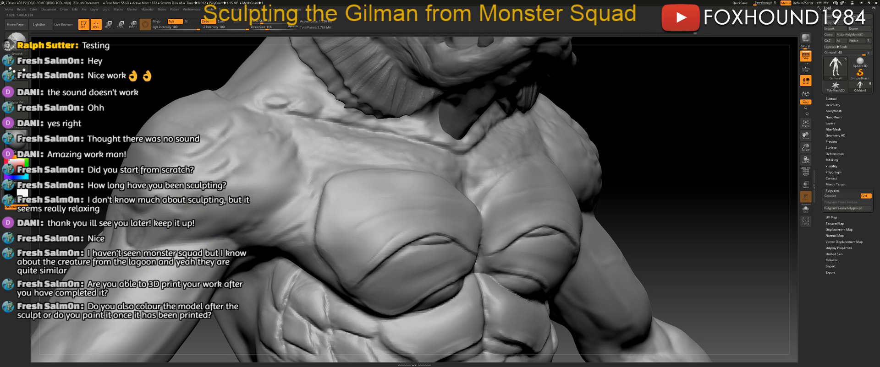
{"action": "key", "text": "space"}
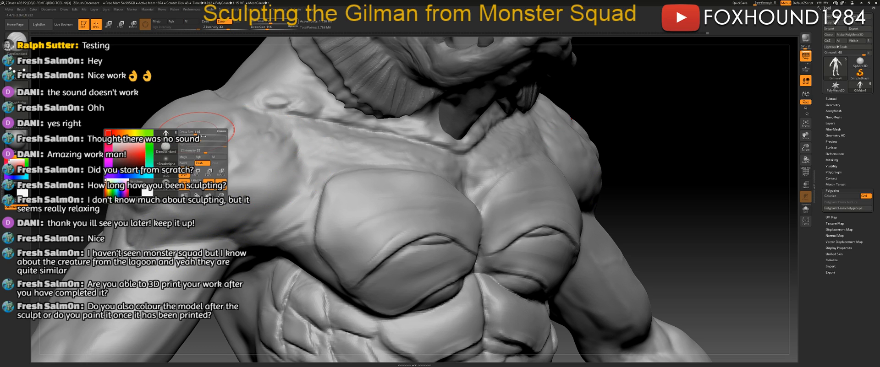
{"action": "left_click_drag", "start_coordinate": [197, 132], "coordinate": [187, 132]}
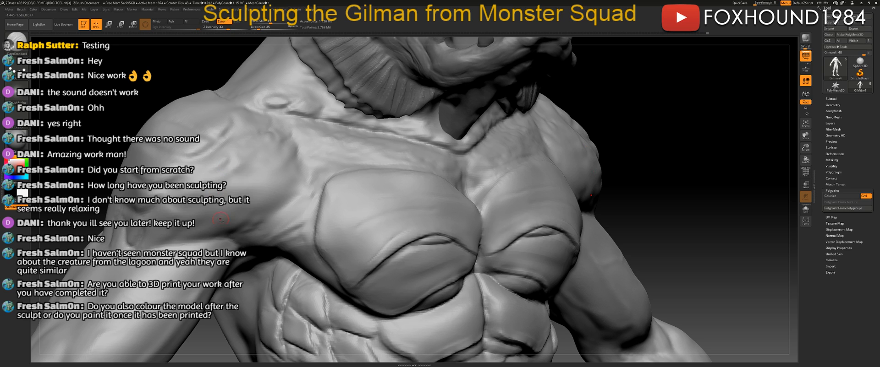
{"action": "left_click_drag", "start_coordinate": [127, 101], "coordinate": [181, 108]}
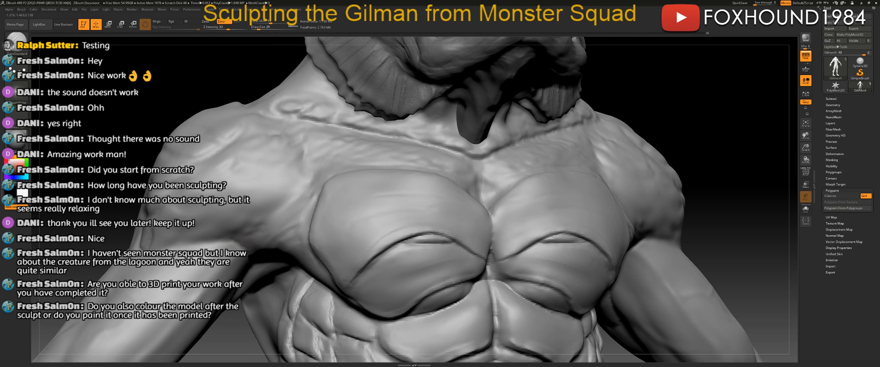
Raise the DynaMesh resolution in the Geometry settings and remesh the body.
{"action": "key", "text": "ctrl"}
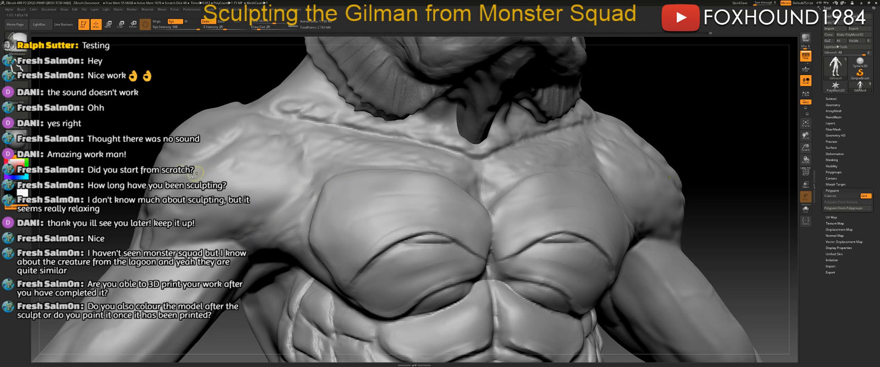
{"action": "key", "text": "ctrl"}
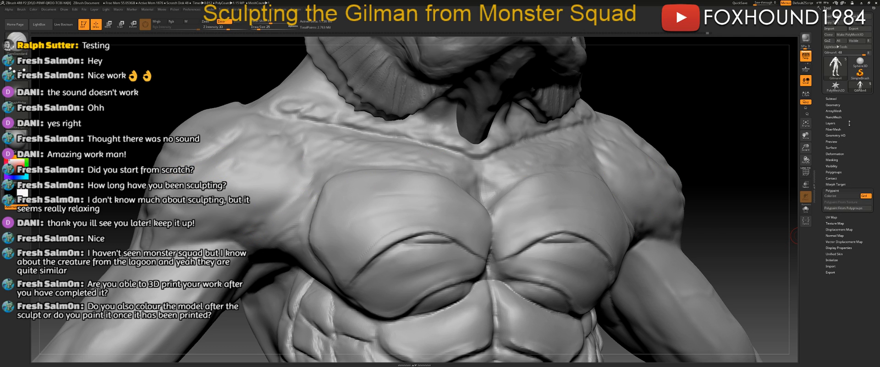
{"action": "left_click", "coordinate": [833, 106]}
{"action": "left_click", "coordinate": [825, 191]}
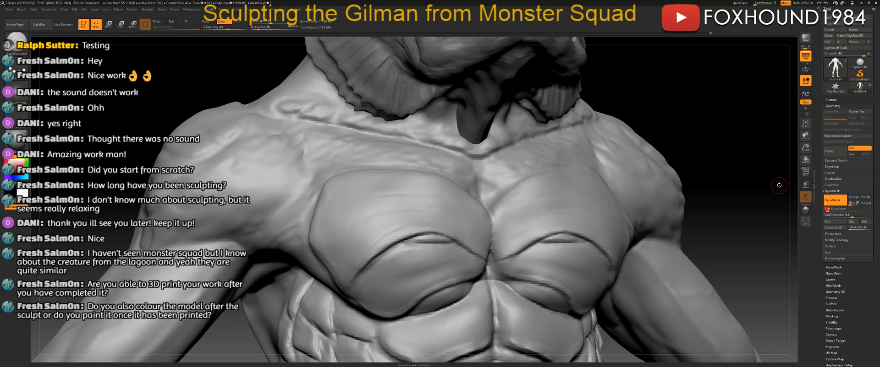
{"action": "type", "text": "0"}
{"action": "key", "text": "ctrl"}
{"action": "left_click_drag", "start_coordinate": [712, 126], "coordinate": [717, 133], "text": "ctrl"}
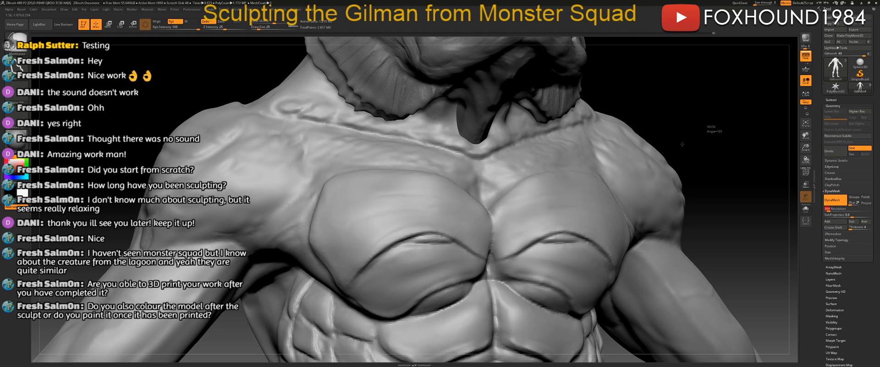
Save the sculpt as a ZTL file on the Desktop, replacing the existing file.
{"action": "key", "text": "ctrl+shift+t"}
{"action": "key", "text": "Return"}
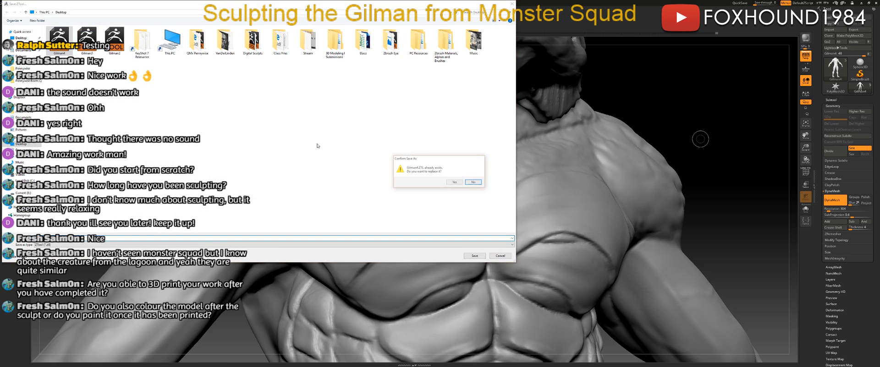
{"action": "key", "text": "Return"}
{"action": "key", "text": "super"}
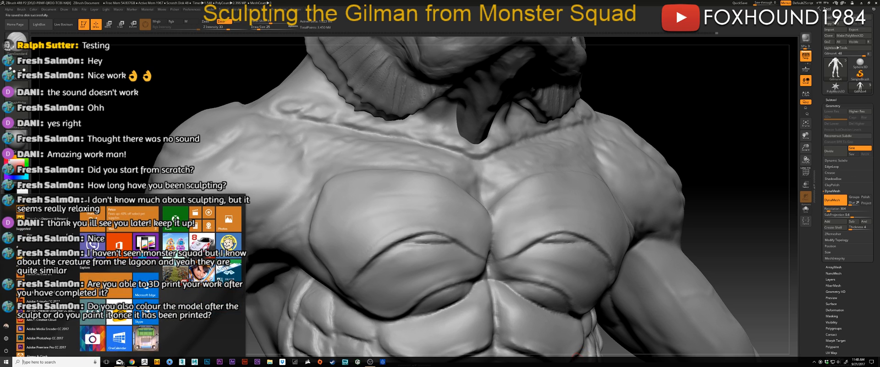
{"action": "left_click", "coordinate": [784, 187]}
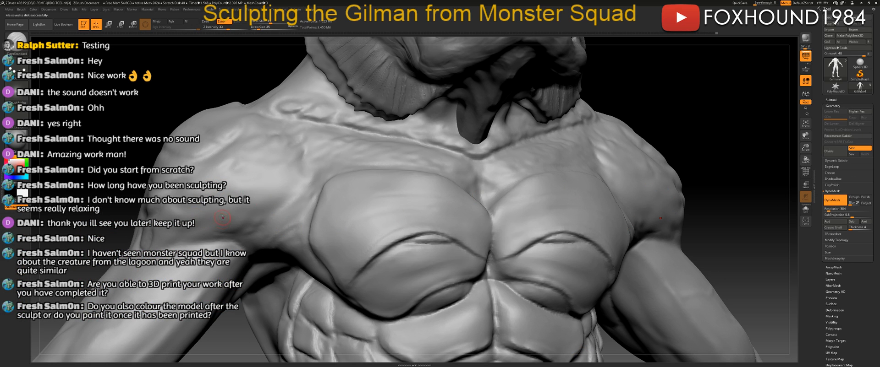
Carve the first small scales between the outer pectoral and the armpit with DamStandard at Draw Size 13.
{"action": "key", "text": "space"}
{"action": "left_click", "coordinate": [267, 227]}
{"action": "left_click_drag", "start_coordinate": [298, 222], "coordinate": [284, 230]}
{"action": "right_click_drag", "start_coordinate": [319, 213], "coordinate": [316, 234]}
{"action": "left_click_drag", "start_coordinate": [290, 227], "coordinate": [315, 204]}
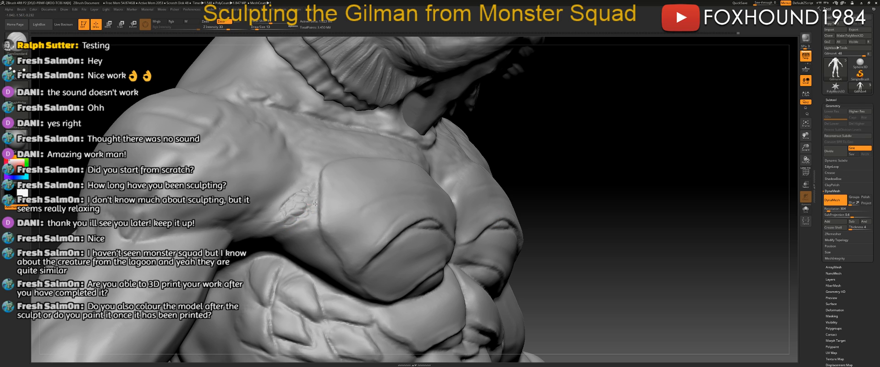
Extend the small carved scales along the pectoral's outer edge and across the armpit fold.
{"action": "left_click_drag", "start_coordinate": [578, 154], "coordinate": [543, 157]}
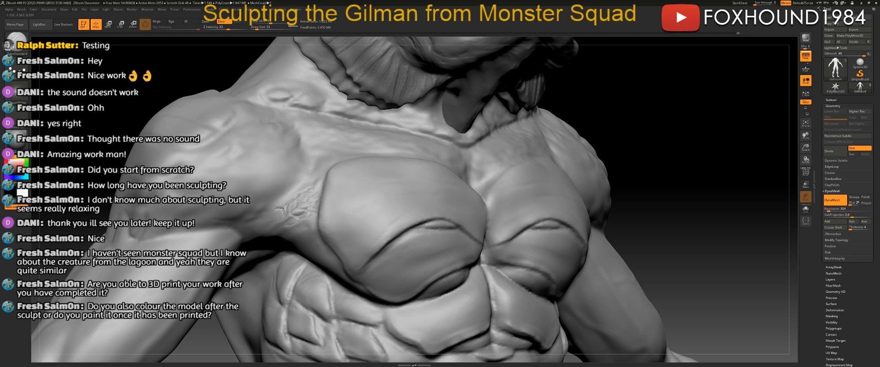
{"action": "left_click_drag", "start_coordinate": [273, 218], "coordinate": [281, 212]}
{"action": "left_click_drag", "start_coordinate": [256, 237], "coordinate": [261, 236]}
{"action": "mouse_move", "coordinate": [735, 144]}
{"action": "left_mouse_down"}
{"action": "mouse_move", "coordinate": [746, 157]}
{"action": "mouse_move", "coordinate": [715, 177]}
{"action": "left_mouse_up"}
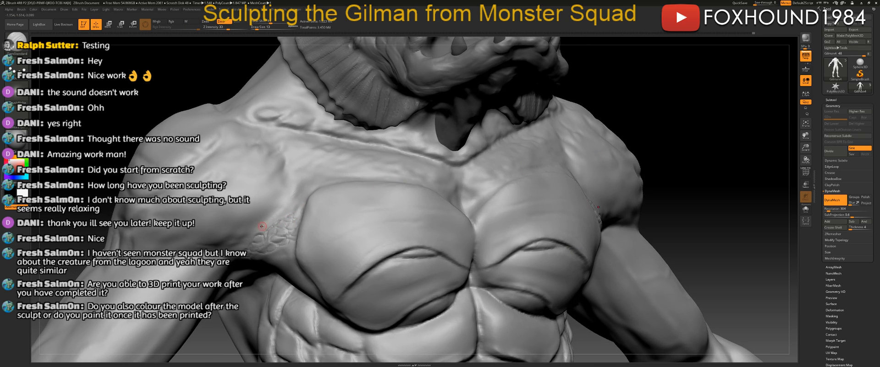
{"action": "left_click_drag", "start_coordinate": [266, 232], "coordinate": [286, 206]}
{"action": "left_click_drag", "start_coordinate": [299, 211], "coordinate": [300, 210]}
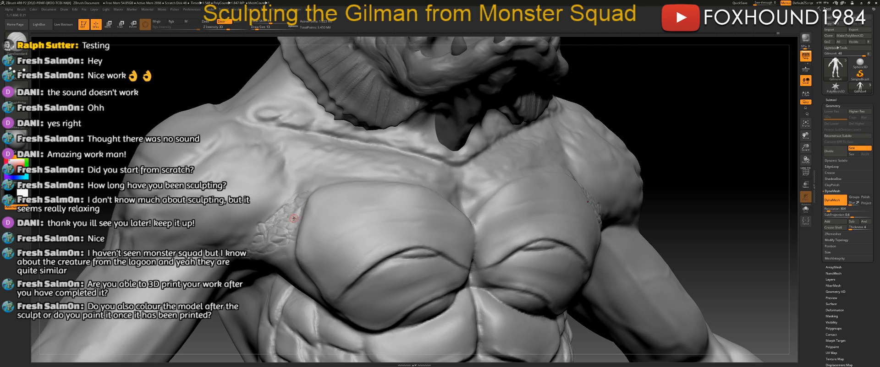
Carve larger scales from the armpit fold towards the front of the shoulder at Draw Size 17.
{"action": "mouse_move", "coordinate": [733, 133]}
{"action": "left_mouse_down"}
{"action": "mouse_move", "coordinate": [775, 136]}
{"action": "mouse_move", "coordinate": [715, 134]}
{"action": "left_mouse_up"}
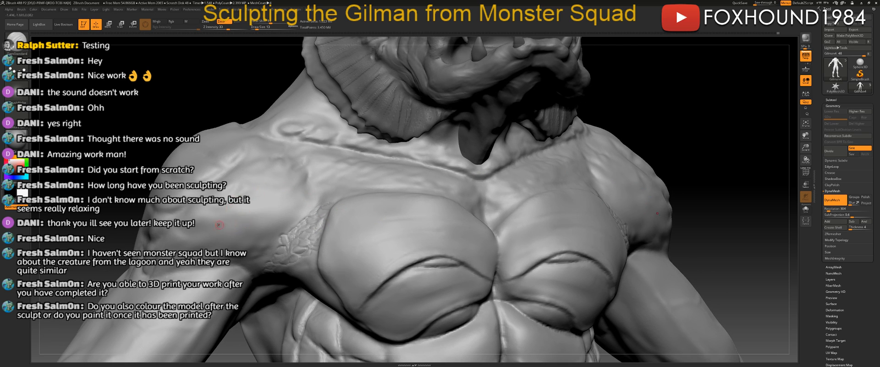
{"action": "key", "text": "bracketright"}
{"action": "left_click_drag", "start_coordinate": [256, 227], "coordinate": [282, 218]}
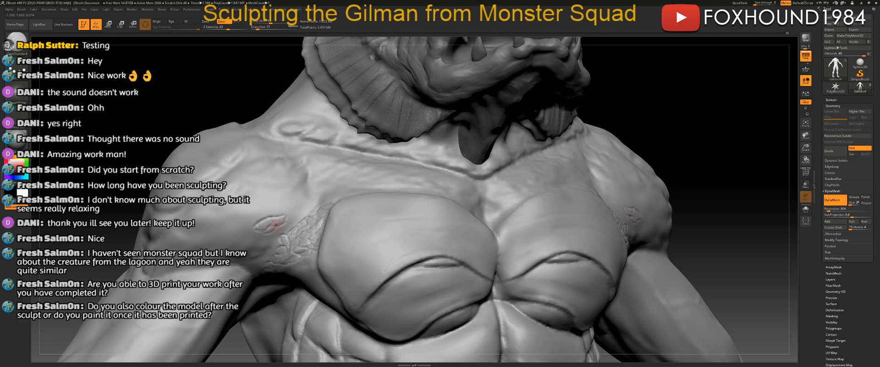
{"action": "left_click_drag", "start_coordinate": [284, 228], "coordinate": [284, 230]}
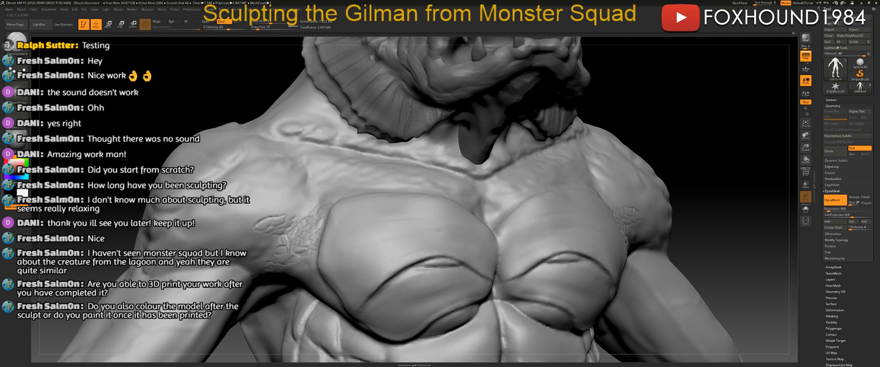
{"action": "mouse_move", "coordinate": [285, 215]}
{"action": "left_mouse_down"}
{"action": "mouse_move", "coordinate": [304, 197]}
{"action": "mouse_move", "coordinate": [305, 209]}
{"action": "left_mouse_up"}
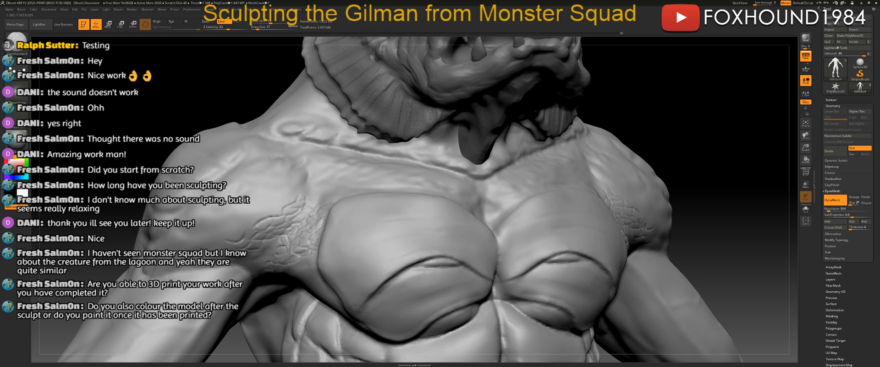
Cover the front and lower part of the deltoid with overlapping carved scales.
{"action": "mouse_move", "coordinate": [246, 226]}
{"action": "left_mouse_down"}
{"action": "mouse_move", "coordinate": [268, 204]}
{"action": "mouse_move", "coordinate": [247, 212]}
{"action": "mouse_move", "coordinate": [272, 190]}
{"action": "left_mouse_up"}
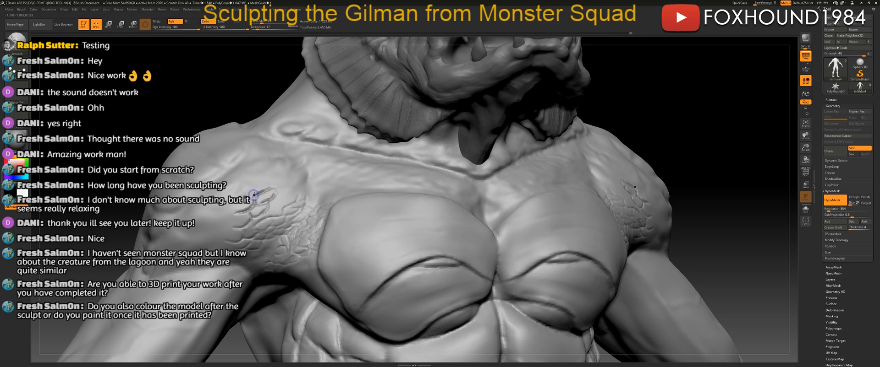
{"action": "left_click_drag", "start_coordinate": [63, 166], "coordinate": [103, 171]}
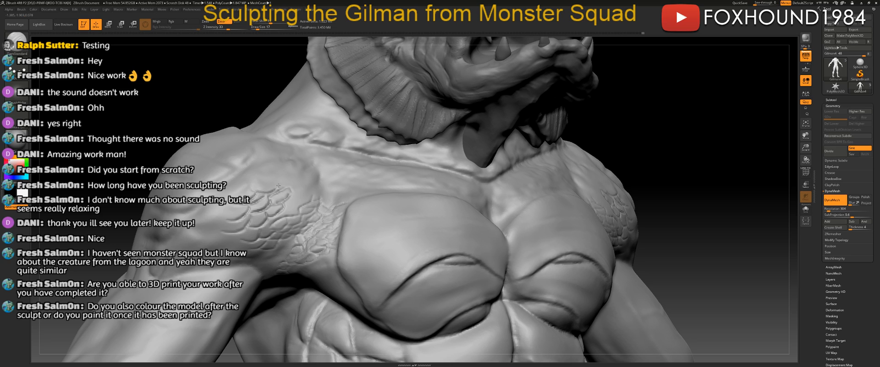
{"action": "mouse_move", "coordinate": [276, 181]}
{"action": "left_mouse_down"}
{"action": "mouse_move", "coordinate": [299, 175]}
{"action": "mouse_move", "coordinate": [293, 181]}
{"action": "mouse_move", "coordinate": [309, 177]}
{"action": "mouse_move", "coordinate": [307, 188]}
{"action": "left_mouse_up"}
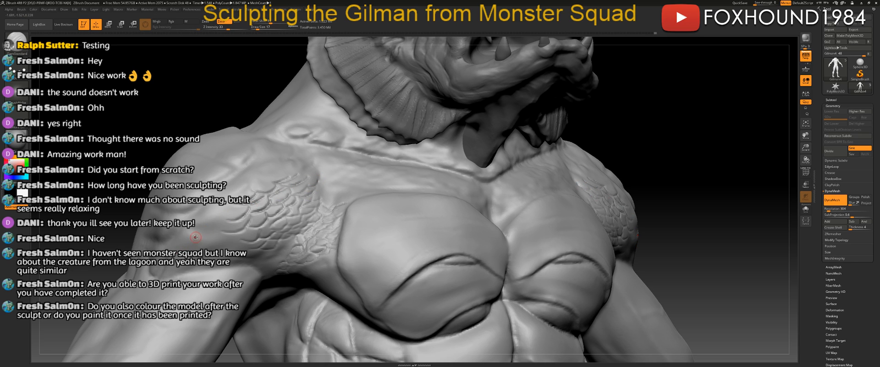
{"action": "right_click_drag", "start_coordinate": [200, 237], "coordinate": [233, 244], "text": "alt"}
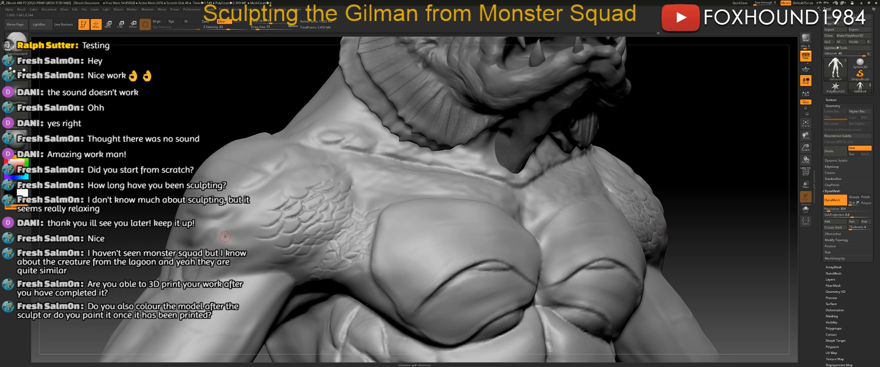
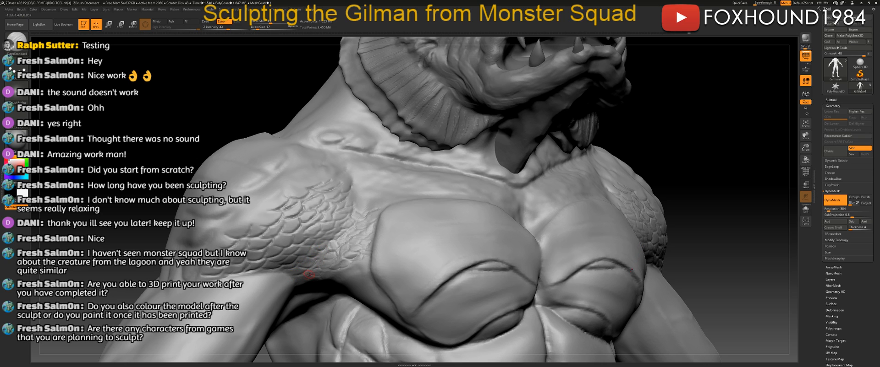
Carve further scales over the upper front of the shoulder up towards the collarbone.
{"action": "left_click_drag", "start_coordinate": [724, 181], "coordinate": [547, 191], "text": "alt"}
{"action": "left_click_drag", "start_coordinate": [613, 178], "coordinate": [648, 207]}
{"action": "left_click_drag", "start_coordinate": [148, 154], "coordinate": [251, 226]}
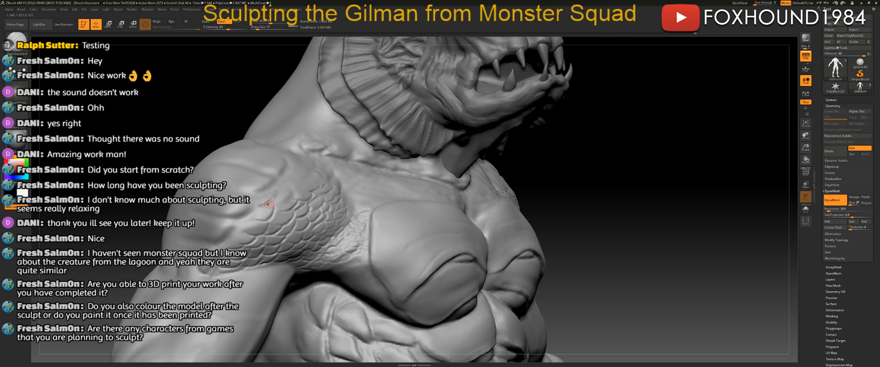
{"action": "left_click_drag", "start_coordinate": [159, 158], "coordinate": [234, 189]}
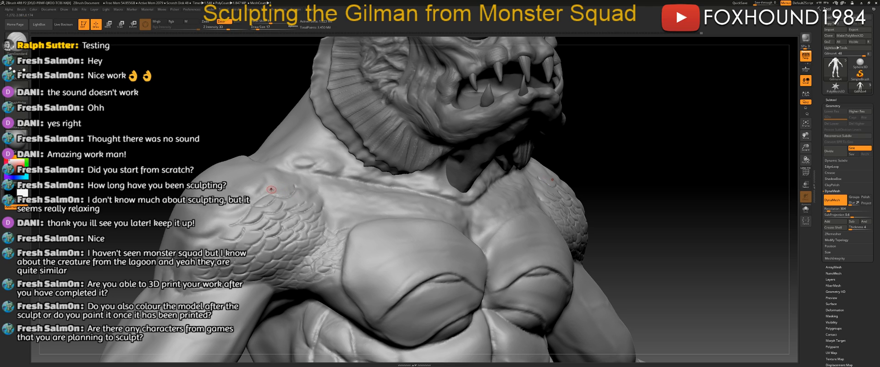
{"action": "left_click_drag", "start_coordinate": [264, 186], "coordinate": [311, 177]}
{"action": "left_click_drag", "start_coordinate": [159, 239], "coordinate": [171, 222], "text": "alt"}
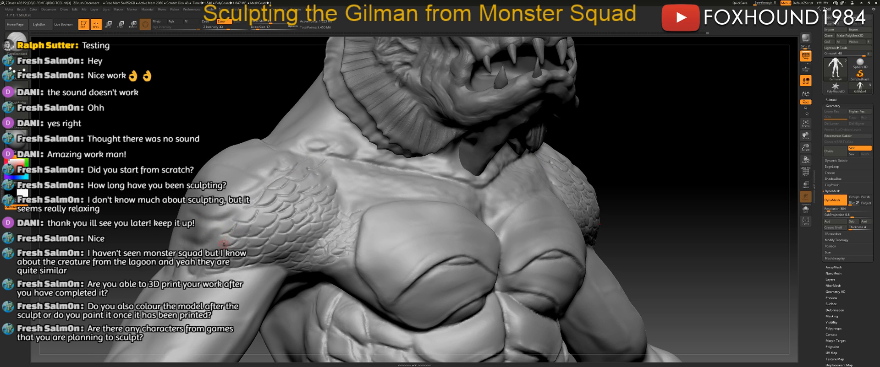
Mask a horizontal band across the side of the deltoid beside the carved scales, soften its edge and invert the mask.
{"action": "left_click_drag", "start_coordinate": [126, 206], "coordinate": [190, 205]}
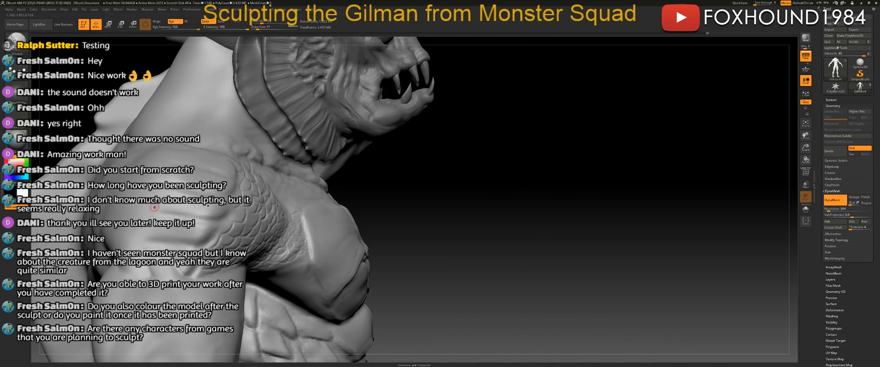
{"action": "left_click_drag", "start_coordinate": [448, 173], "coordinate": [419, 180]}
{"action": "mouse_move", "coordinate": [116, 143]}
{"action": "left_mouse_down"}
{"action": "mouse_move", "coordinate": [202, 224]}
{"action": "mouse_move", "coordinate": [198, 230]}
{"action": "mouse_move", "coordinate": [240, 245]}
{"action": "mouse_move", "coordinate": [280, 222]}
{"action": "mouse_move", "coordinate": [204, 218]}
{"action": "left_mouse_up"}
{"action": "left_click_drag", "start_coordinate": [101, 202], "coordinate": [223, 224]}
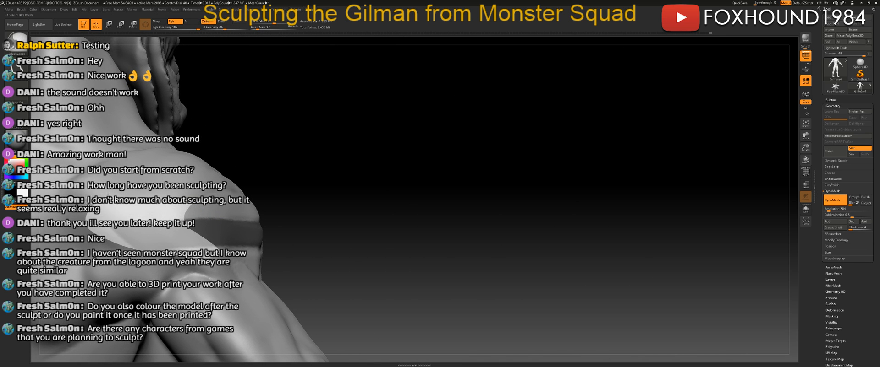
{"action": "left_click_drag", "start_coordinate": [110, 207], "coordinate": [184, 227], "text": "ctrl+alt"}
{"action": "mouse_move", "coordinate": [433, 181]}
{"action": "left_mouse_down"}
{"action": "mouse_move", "coordinate": [74, 137]}
{"action": "mouse_move", "coordinate": [237, 138]}
{"action": "mouse_move", "coordinate": [278, 157]}
{"action": "left_mouse_up"}
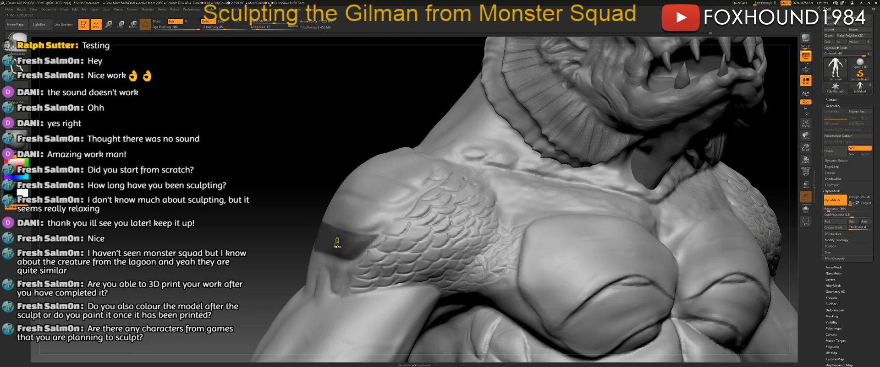
{"action": "left_click", "coordinate": [340, 247], "text": "ctrl"}
{"action": "left_click_drag", "start_coordinate": [263, 236], "coordinate": [241, 228]}
{"action": "left_click", "coordinate": [281, 211], "text": "ctrl"}
Pull the unmasked deltoid band outward with an enlarged Move brush to start a raised plate.
{"action": "left_click", "coordinate": [19, 46]}
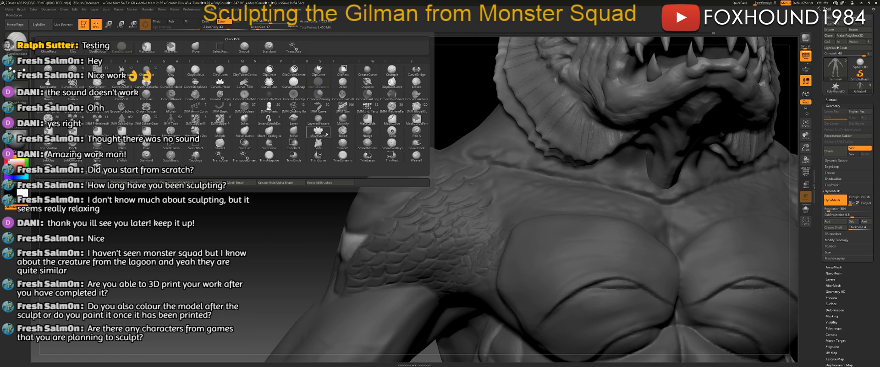
{"action": "left_click", "coordinate": [293, 132]}
{"action": "left_click_drag", "start_coordinate": [254, 165], "coordinate": [284, 183]}
{"action": "key", "text": "space"}
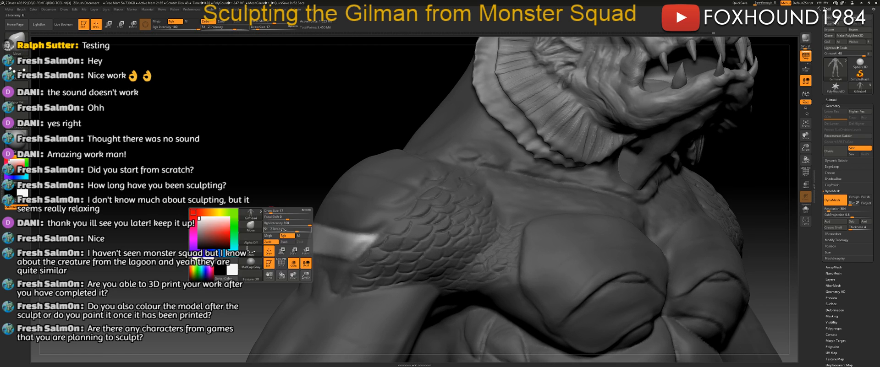
{"action": "left_click_drag", "start_coordinate": [273, 212], "coordinate": [280, 212]}
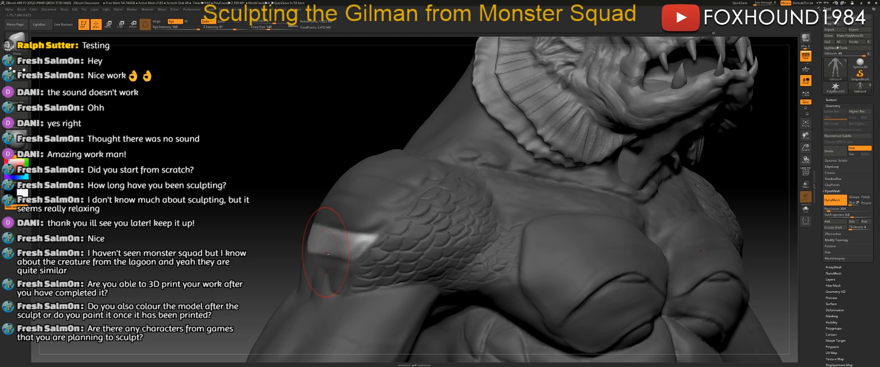
{"action": "mouse_move", "coordinate": [321, 253]}
{"action": "left_mouse_down"}
{"action": "mouse_move", "coordinate": [356, 256]}
{"action": "mouse_move", "coordinate": [369, 243]}
{"action": "mouse_move", "coordinate": [339, 239]}
{"action": "left_mouse_up"}
{"action": "key", "text": "space"}
{"action": "key", "text": "shift"}
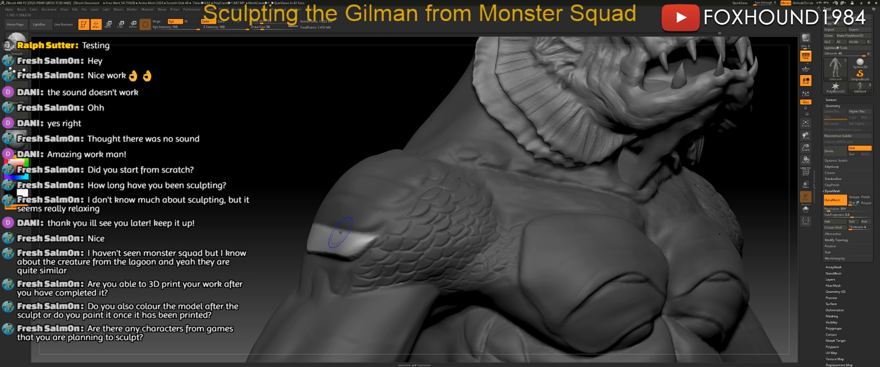
Shape the plate's back end and lower edge around the side of the arm, smoothing its surface.
{"action": "left_click_drag", "start_coordinate": [261, 239], "coordinate": [291, 237]}
{"action": "right_click_drag", "start_coordinate": [291, 238], "coordinate": [306, 238]}
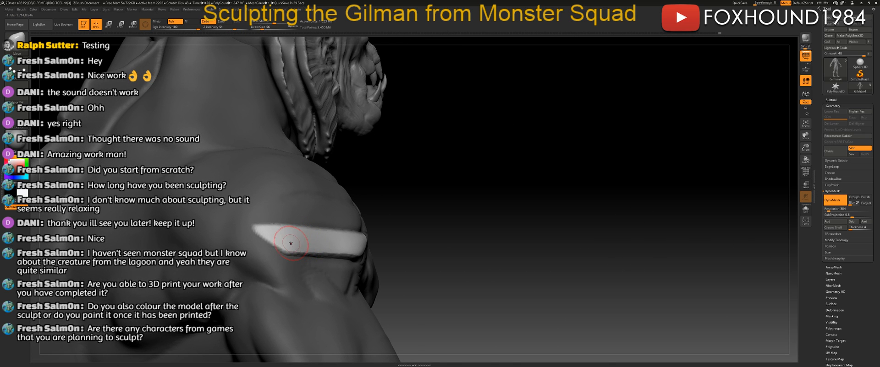
{"action": "key", "text": "space"}
{"action": "left_click_drag", "start_coordinate": [262, 246], "coordinate": [268, 247]}
{"action": "right_click_drag", "start_coordinate": [269, 248], "coordinate": [327, 273]}
{"action": "left_click_drag", "start_coordinate": [327, 270], "coordinate": [330, 261]}
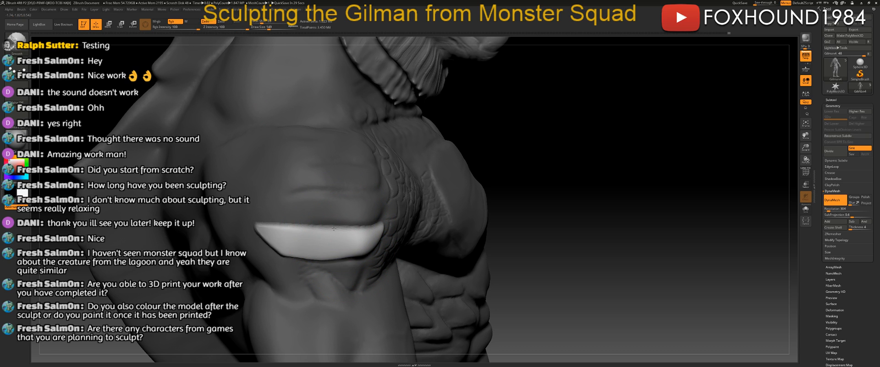
{"action": "key", "text": "space"}
{"action": "left_click_drag", "start_coordinate": [353, 259], "coordinate": [349, 258]}
{"action": "key", "text": "shift"}
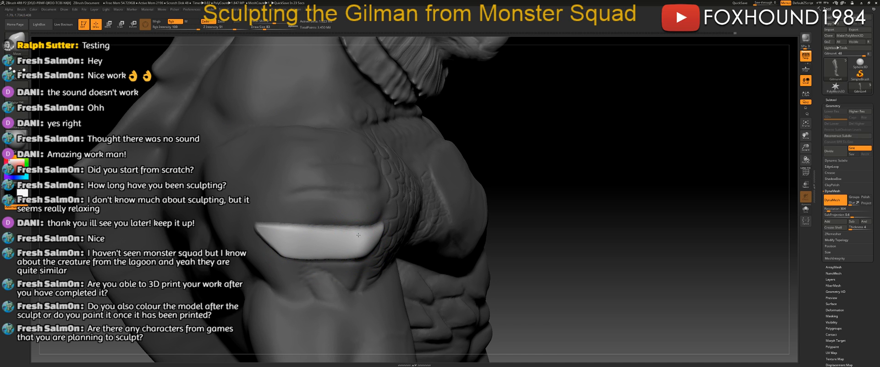
Push the plate's overhanging lower edge further out from the arm, smooth it and clear the mask.
{"action": "mouse_move", "coordinate": [591, 179]}
{"action": "left_mouse_down"}
{"action": "mouse_move", "coordinate": [687, 230]}
{"action": "mouse_move", "coordinate": [545, 197]}
{"action": "left_mouse_up"}
{"action": "left_click_drag", "start_coordinate": [295, 229], "coordinate": [279, 218]}
{"action": "left_click_drag", "start_coordinate": [279, 252], "coordinate": [319, 254]}
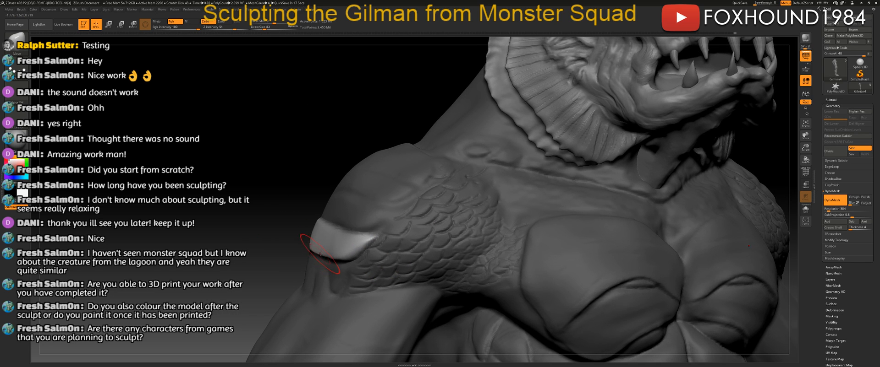
{"action": "key", "text": "shift"}
{"action": "left_click_drag", "start_coordinate": [339, 249], "coordinate": [337, 250], "text": "shift"}
{"action": "right_click", "coordinate": [339, 250]}
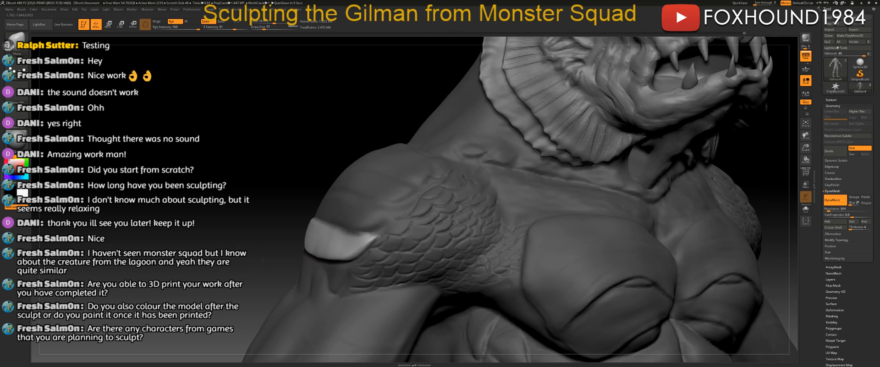
{"action": "left_click_drag", "start_coordinate": [260, 261], "coordinate": [462, 250]}
{"action": "left_click_drag", "start_coordinate": [324, 236], "coordinate": [300, 240], "text": "shift"}
{"action": "left_click_drag", "start_coordinate": [489, 230], "coordinate": [265, 243]}
{"action": "mouse_move", "coordinate": [265, 242]}
{"action": "right_mouse_down"}
{"action": "mouse_move", "coordinate": [251, 256]}
{"action": "mouse_move", "coordinate": [253, 241]}
{"action": "right_mouse_up"}
{"action": "mouse_move", "coordinate": [252, 241]}
{"action": "left_mouse_down", "text": "ctrl"}
{"action": "mouse_move", "coordinate": [332, 234]}
{"action": "mouse_move", "coordinate": [343, 222]}
{"action": "mouse_move", "coordinate": [287, 217]}
{"action": "left_mouse_up", "text": "ctrl"}
Mask a second band directly above the first plate, trim its rear end, blur it and invert the mask.
{"action": "left_click_drag", "start_coordinate": [268, 235], "coordinate": [486, 232]}
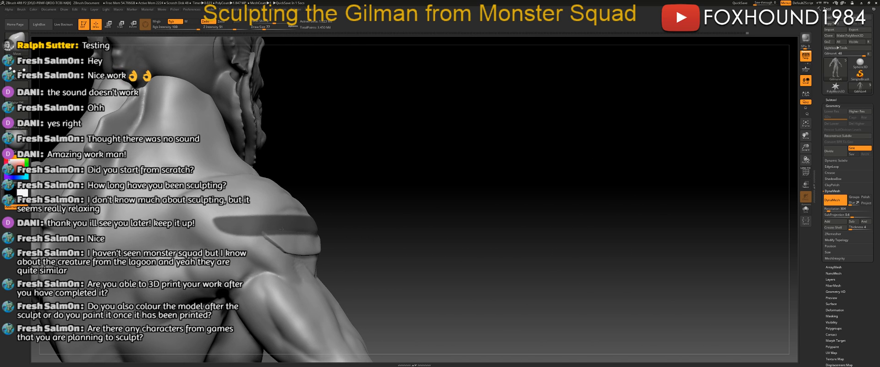
{"action": "left_click_drag", "start_coordinate": [406, 212], "coordinate": [422, 210]}
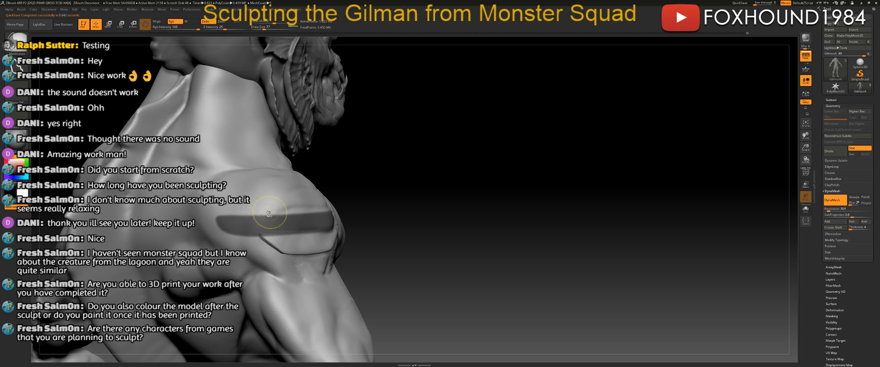
{"action": "mouse_move", "coordinate": [247, 207]}
{"action": "left_mouse_down", "text": "ctrl+alt"}
{"action": "mouse_move", "coordinate": [262, 227]}
{"action": "mouse_move", "coordinate": [214, 215]}
{"action": "mouse_move", "coordinate": [224, 206]}
{"action": "left_mouse_up", "text": "ctrl+alt"}
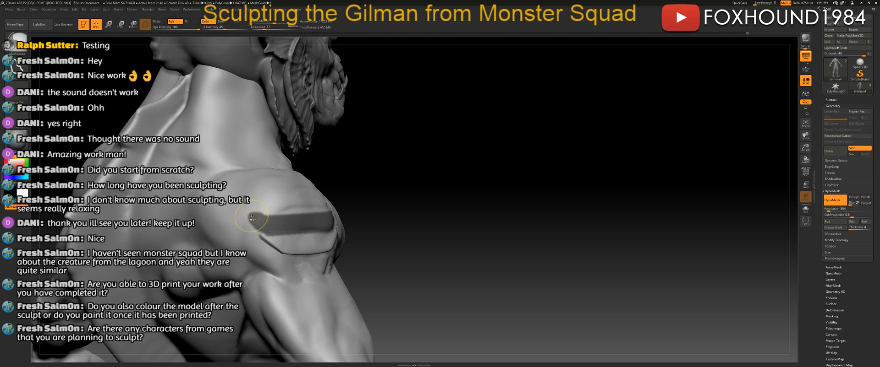
{"action": "left_click_drag", "start_coordinate": [255, 216], "coordinate": [252, 217], "text": "ctrl"}
{"action": "mouse_move", "coordinate": [294, 237]}
{"action": "left_mouse_down", "text": "ctrl"}
{"action": "mouse_move", "coordinate": [336, 229]}
{"action": "mouse_move", "coordinate": [328, 228]}
{"action": "left_mouse_up", "text": "ctrl"}
{"action": "left_click", "coordinate": [299, 224], "text": "ctrl"}
{"action": "left_click", "coordinate": [298, 224], "text": "ctrl"}
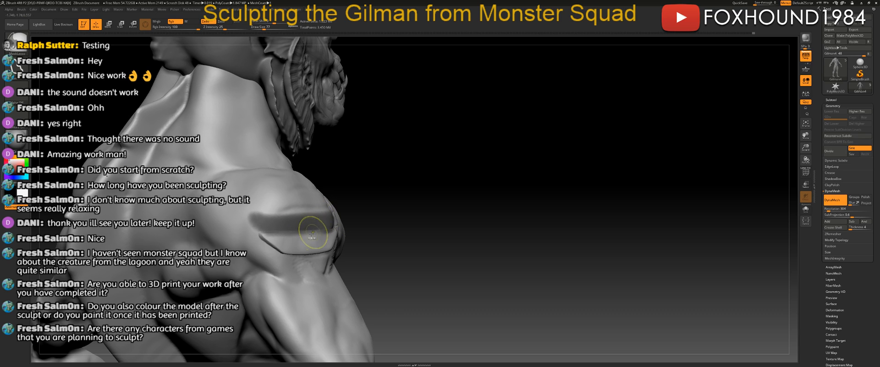
{"action": "left_click", "coordinate": [380, 229], "text": "ctrl"}
Pull the second band outward over the first plate with a large Move brush at Draw Size 177.
{"action": "mouse_move", "coordinate": [428, 224]}
{"action": "left_mouse_down"}
{"action": "mouse_move", "coordinate": [304, 230]}
{"action": "mouse_move", "coordinate": [325, 238]}
{"action": "left_mouse_up"}
{"action": "key", "text": "space"}
{"action": "left_click", "coordinate": [307, 227], "text": "ctrl"}
{"action": "left_click_drag", "start_coordinate": [451, 216], "coordinate": [392, 224]}
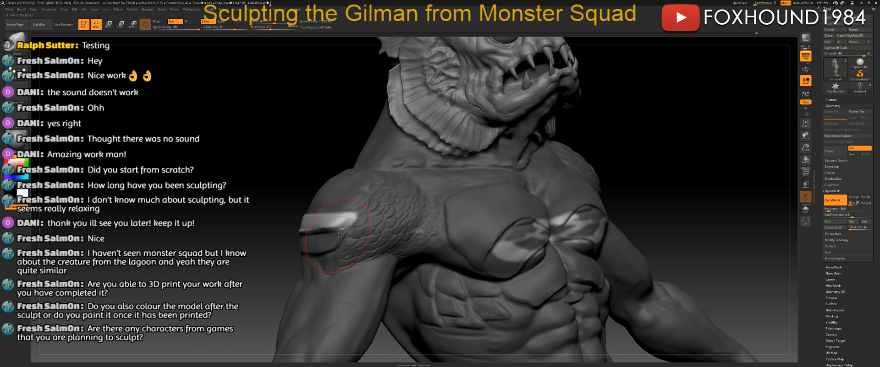
{"action": "mouse_move", "coordinate": [275, 245]}
{"action": "left_mouse_down"}
{"action": "mouse_move", "coordinate": [224, 239]}
{"action": "mouse_move", "coordinate": [268, 252]}
{"action": "left_mouse_up"}
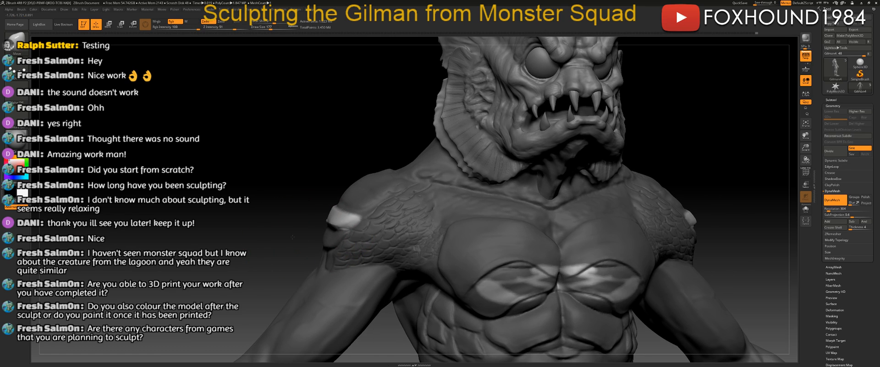
{"action": "key", "text": "space"}
{"action": "left_click_drag", "start_coordinate": [309, 231], "coordinate": [300, 232]}
{"action": "left_click_drag", "start_coordinate": [354, 208], "coordinate": [294, 250]}
Refine the second plate's overlapping lower edge at Draw Size 108 and clear the mask.
{"action": "key", "text": "space"}
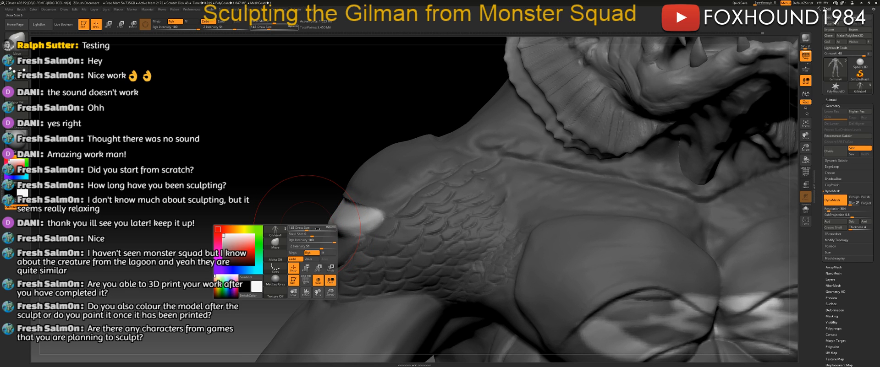
{"action": "left_click_drag", "start_coordinate": [309, 228], "coordinate": [305, 228]}
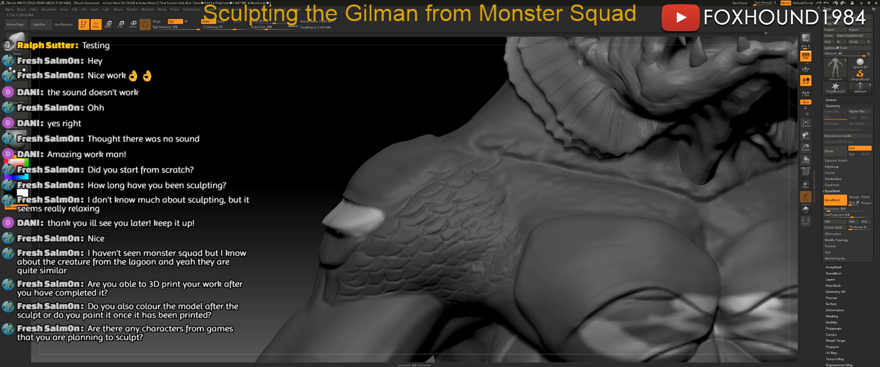
{"action": "mouse_move", "coordinate": [269, 243]}
{"action": "left_mouse_down"}
{"action": "mouse_move", "coordinate": [350, 234]}
{"action": "mouse_move", "coordinate": [343, 235]}
{"action": "left_mouse_up"}
{"action": "left_click_drag", "start_coordinate": [292, 223], "coordinate": [292, 226]}
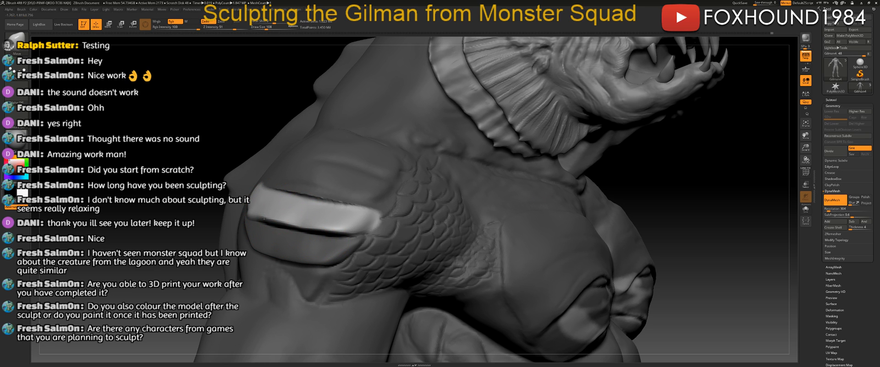
{"action": "left_click_drag", "start_coordinate": [317, 222], "coordinate": [317, 226]}
{"action": "left_click_drag", "start_coordinate": [681, 171], "coordinate": [637, 215]}
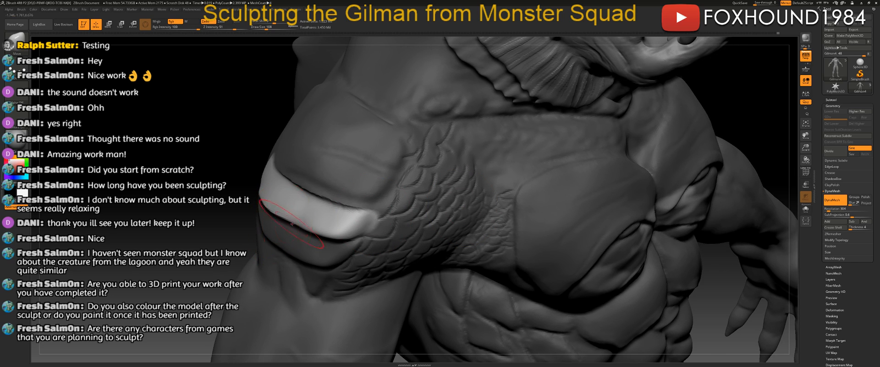
{"action": "left_click_drag", "start_coordinate": [292, 225], "coordinate": [343, 222]}
{"action": "left_click_drag", "start_coordinate": [172, 206], "coordinate": [186, 212], "text": "ctrl"}
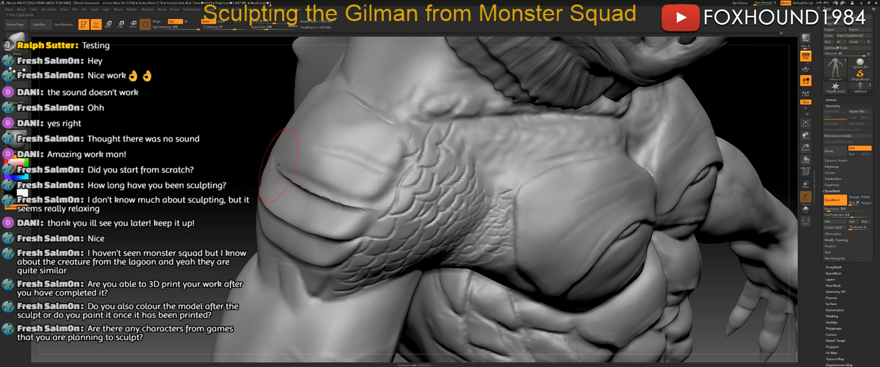
Mask a third band on the deltoid above the second plate and invert the mask.
{"action": "mouse_move", "coordinate": [276, 166]}
{"action": "left_mouse_down", "text": "ctrl"}
{"action": "mouse_move", "coordinate": [361, 210]}
{"action": "mouse_move", "coordinate": [394, 192]}
{"action": "mouse_move", "coordinate": [275, 138]}
{"action": "mouse_move", "coordinate": [271, 151]}
{"action": "left_mouse_up", "text": "ctrl"}
{"action": "left_click", "coordinate": [247, 182], "text": "ctrl"}
{"action": "left_click_drag", "start_coordinate": [224, 210], "coordinate": [316, 193]}
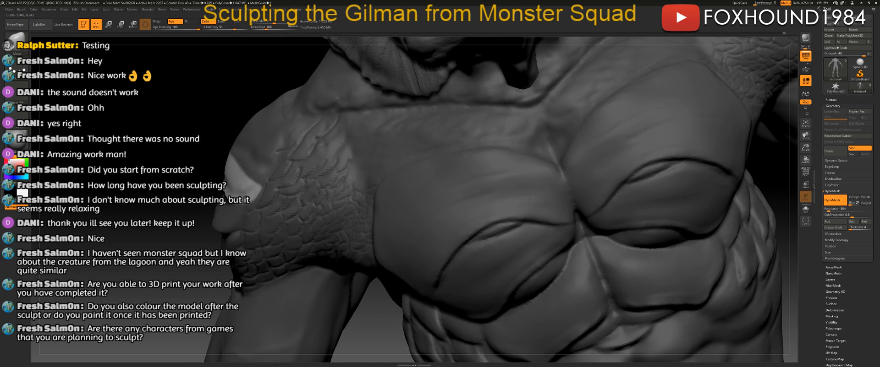
Smooth the third band and pull it outward into a plate overlapping the second one.
{"action": "left_click_drag", "start_coordinate": [534, 199], "coordinate": [591, 202]}
{"action": "left_click_drag", "start_coordinate": [246, 162], "coordinate": [292, 182], "text": "shift"}
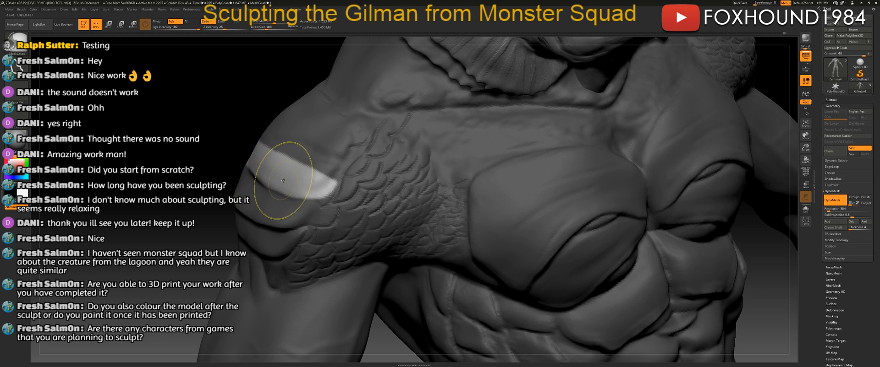
{"action": "key", "text": "space"}
{"action": "left_click_drag", "start_coordinate": [267, 191], "coordinate": [296, 211]}
{"action": "left_click_drag", "start_coordinate": [142, 201], "coordinate": [223, 202]}
{"action": "left_click_drag", "start_coordinate": [275, 188], "coordinate": [215, 186]}
{"action": "mouse_move", "coordinate": [407, 176]}
{"action": "left_mouse_down"}
{"action": "mouse_move", "coordinate": [247, 206]}
{"action": "mouse_move", "coordinate": [240, 184]}
{"action": "left_mouse_up"}
Refine and smooth the third plate's lower edge with the Move brush at Draw Size 74.
{"action": "key", "text": "space"}
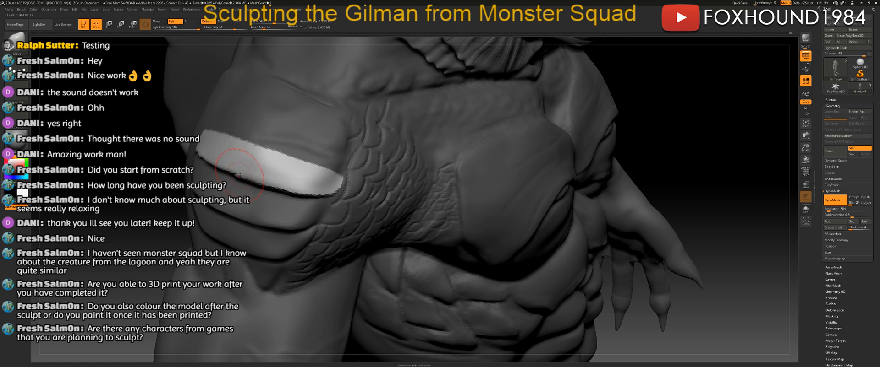
{"action": "left_click_drag", "start_coordinate": [280, 187], "coordinate": [305, 196]}
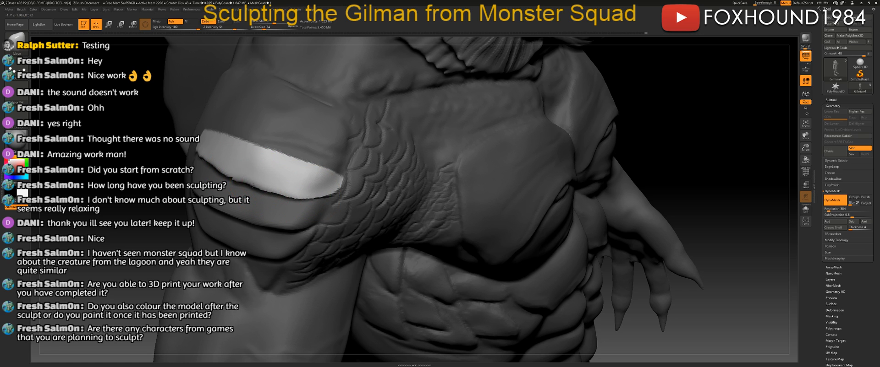
{"action": "left_click_drag", "start_coordinate": [242, 180], "coordinate": [307, 194], "text": "shift"}
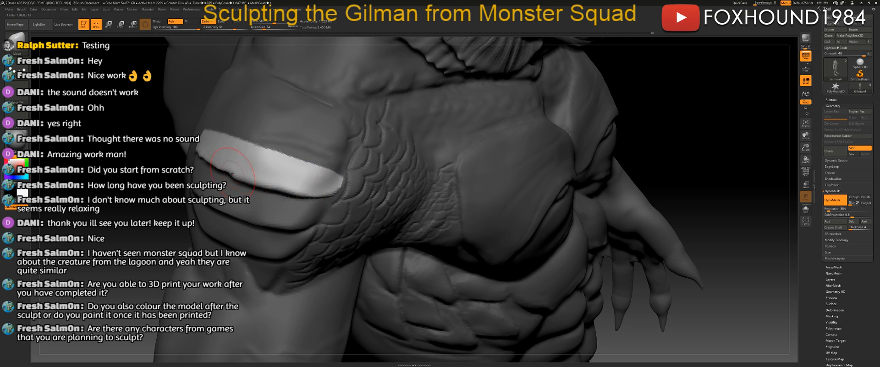
{"action": "left_click_drag", "start_coordinate": [130, 202], "coordinate": [245, 207], "text": "alt"}
{"action": "left_click_drag", "start_coordinate": [409, 196], "coordinate": [492, 193]}
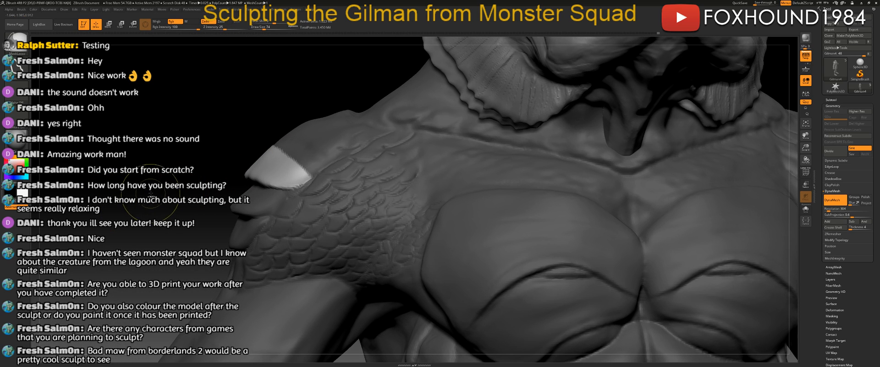
Clear the mask, remesh the body with DynaMesh and smooth the third plate's tip.
{"action": "left_click_drag", "start_coordinate": [150, 194], "coordinate": [165, 201], "text": "ctrl"}
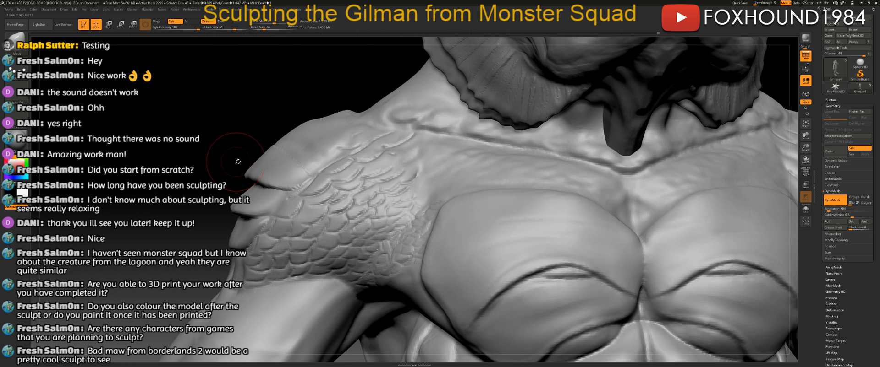
{"action": "left_click_drag", "start_coordinate": [149, 151], "coordinate": [196, 178], "text": "ctrl"}
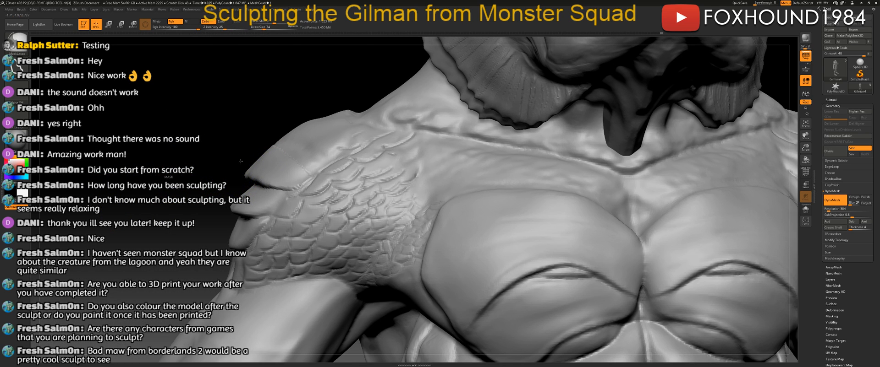
{"action": "left_click_drag", "start_coordinate": [253, 169], "coordinate": [247, 173], "text": "shift"}
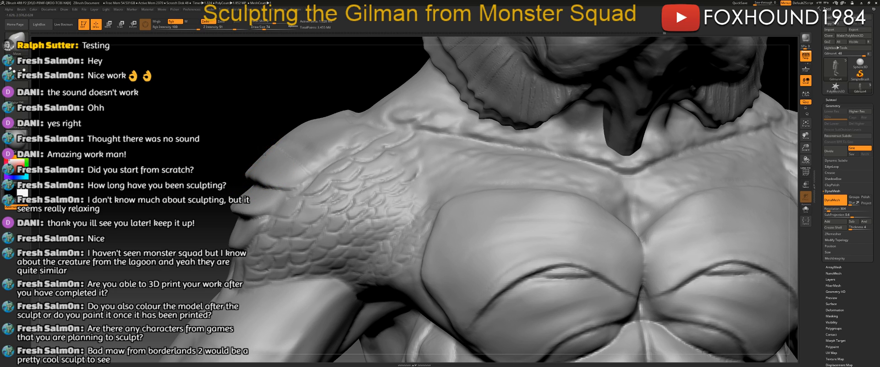
Mask a fourth band on the deltoid above the third plate, invert the mask and pull the band outward into an overlapping plate.
{"action": "mouse_move", "coordinate": [259, 156]}
{"action": "left_mouse_down", "text": "ctrl"}
{"action": "mouse_move", "coordinate": [283, 158]}
{"action": "mouse_move", "coordinate": [270, 134]}
{"action": "mouse_move", "coordinate": [247, 132]}
{"action": "mouse_move", "coordinate": [370, 140]}
{"action": "left_mouse_up", "text": "ctrl"}
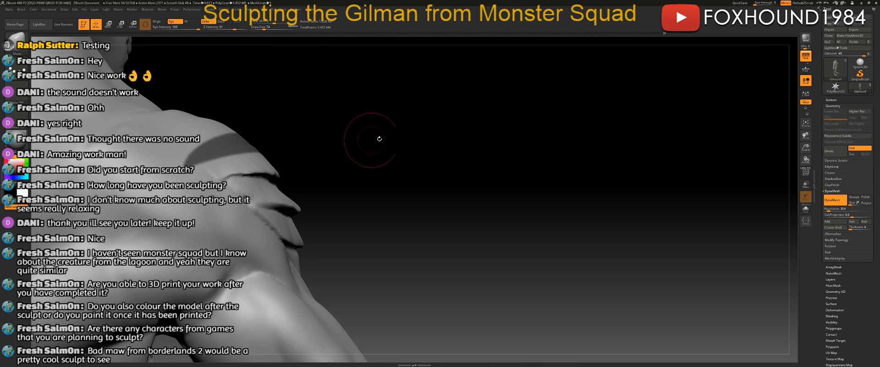
{"action": "left_click", "coordinate": [359, 147], "text": "ctrl"}
{"action": "left_click_drag", "start_coordinate": [284, 126], "coordinate": [369, 139], "text": "alt"}
{"action": "key", "text": "space"}
{"action": "left_click_drag", "start_coordinate": [350, 169], "coordinate": [356, 169]}
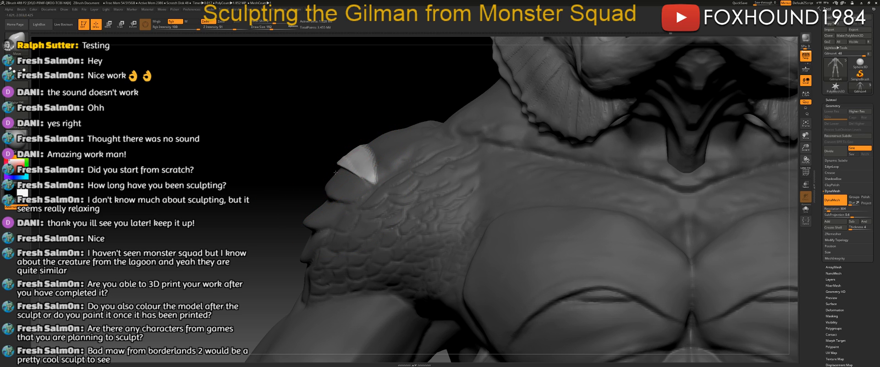
{"action": "mouse_move", "coordinate": [357, 178]}
{"action": "left_mouse_down"}
{"action": "mouse_move", "coordinate": [341, 173]}
{"action": "mouse_move", "coordinate": [390, 134]}
{"action": "left_mouse_up"}
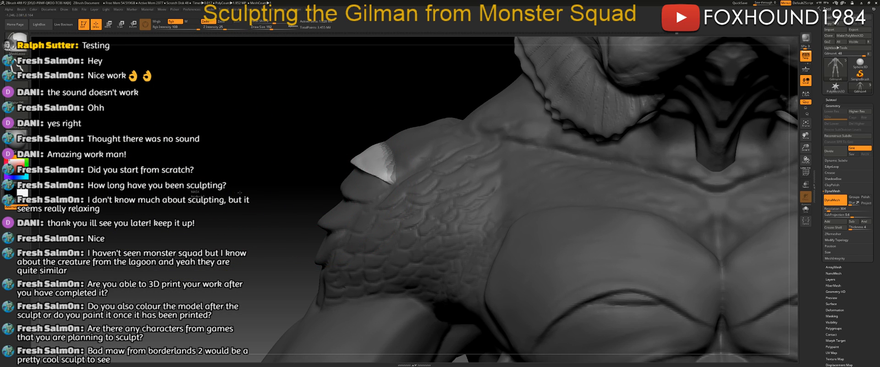
Clear the mask, refine the shoulder plates' outer edges with a smaller Move brush and smooth the plate surfaces.
{"action": "left_click_drag", "start_coordinate": [240, 193], "coordinate": [239, 191], "text": "ctrl"}
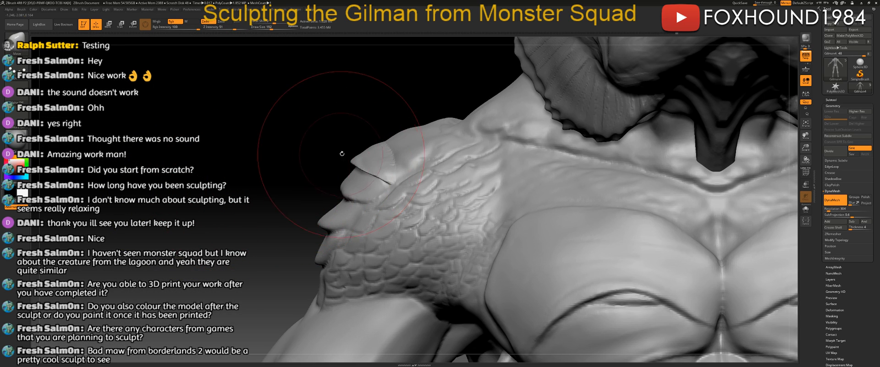
{"action": "key", "text": "space"}
{"action": "left_click_drag", "start_coordinate": [329, 156], "coordinate": [322, 156]}
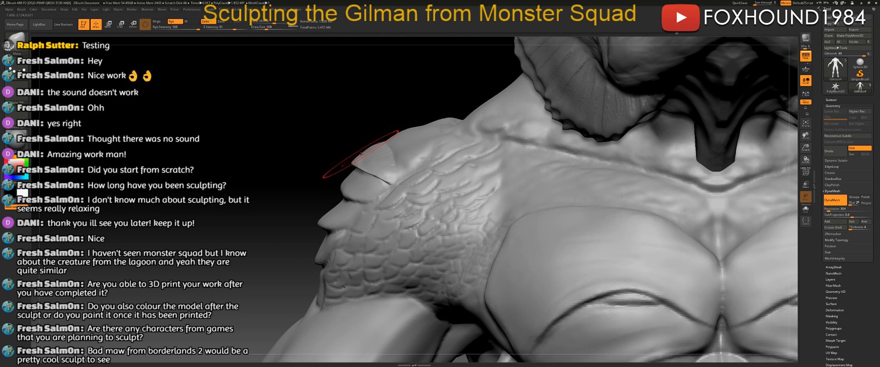
{"action": "key", "text": "space"}
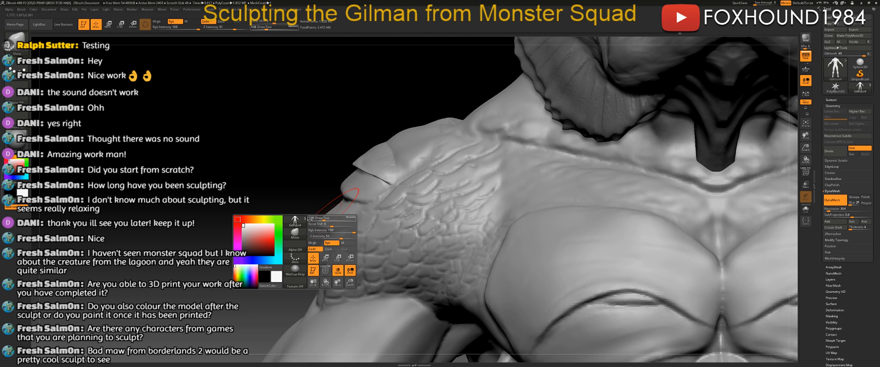
{"action": "mouse_move", "coordinate": [324, 220]}
{"action": "left_mouse_down"}
{"action": "mouse_move", "coordinate": [309, 229]}
{"action": "mouse_move", "coordinate": [317, 205]}
{"action": "left_mouse_up"}
{"action": "left_click_drag", "start_coordinate": [267, 225], "coordinate": [302, 218]}
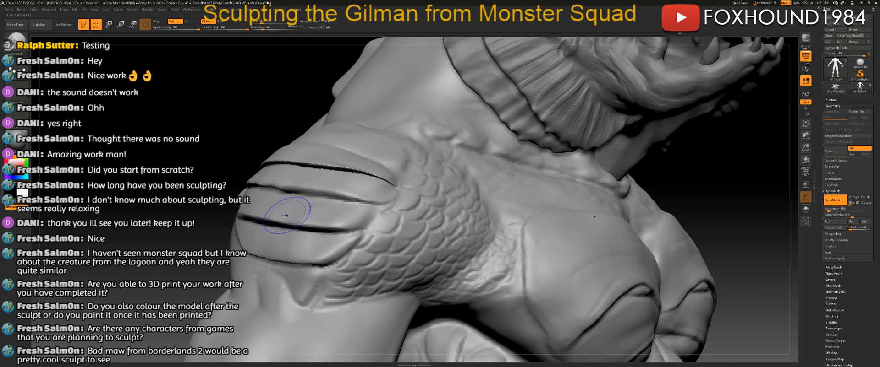
{"action": "left_click_drag", "start_coordinate": [255, 204], "coordinate": [206, 202]}
{"action": "left_click_drag", "start_coordinate": [630, 153], "coordinate": [601, 140], "text": "alt"}
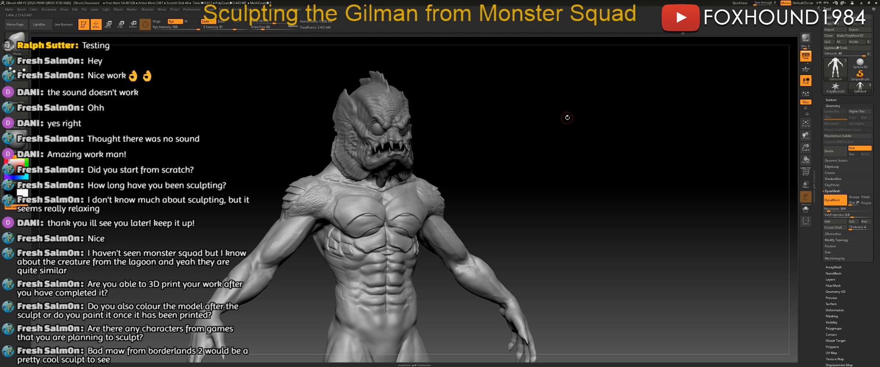
{"action": "mouse_move", "coordinate": [566, 130]}
{"action": "left_mouse_down"}
{"action": "mouse_move", "coordinate": [572, 144]}
{"action": "mouse_move", "coordinate": [598, 140]}
{"action": "mouse_move", "coordinate": [579, 131]}
{"action": "mouse_move", "coordinate": [571, 140]}
{"action": "mouse_move", "coordinate": [583, 141]}
{"action": "mouse_move", "coordinate": [552, 137]}
{"action": "mouse_move", "coordinate": [571, 144]}
{"action": "mouse_move", "coordinate": [554, 144]}
{"action": "mouse_move", "coordinate": [587, 147]}
{"action": "left_mouse_up"}
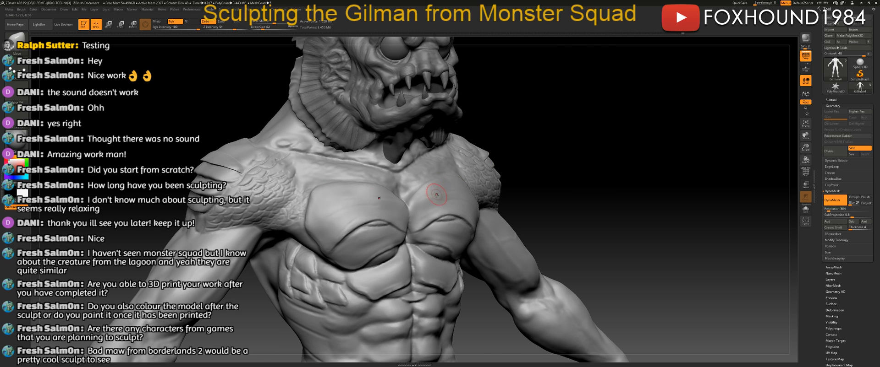
{"action": "left_click_drag", "start_coordinate": [604, 169], "coordinate": [573, 168]}
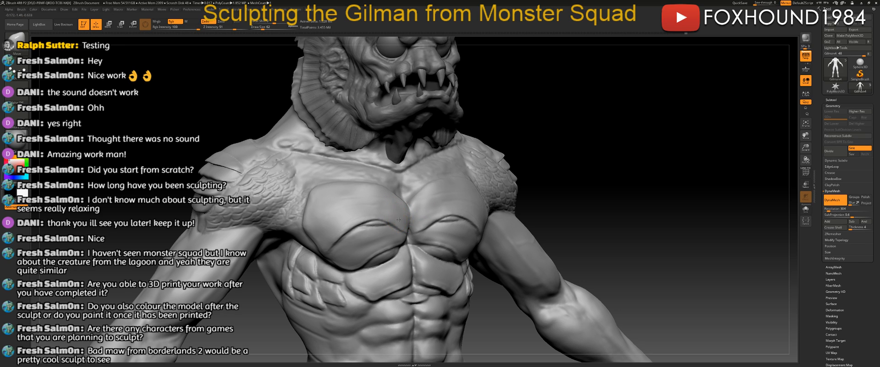
{"action": "mouse_move", "coordinate": [657, 149]}
{"action": "left_mouse_down"}
{"action": "mouse_move", "coordinate": [751, 145]}
{"action": "mouse_move", "coordinate": [661, 147]}
{"action": "mouse_move", "coordinate": [670, 151]}
{"action": "left_mouse_up"}
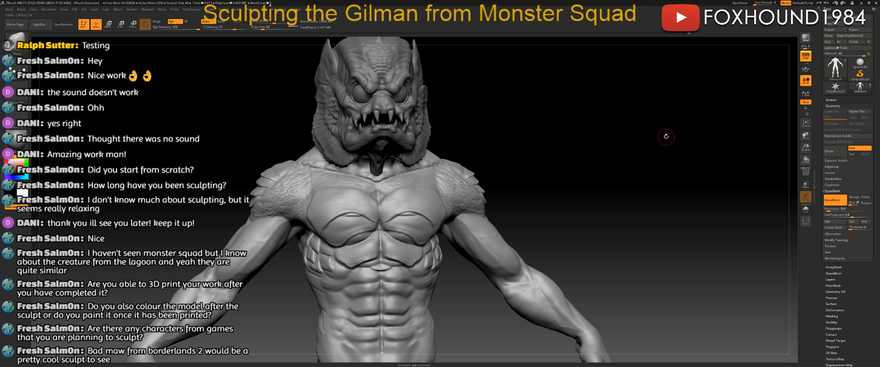
{"action": "key", "text": "super"}
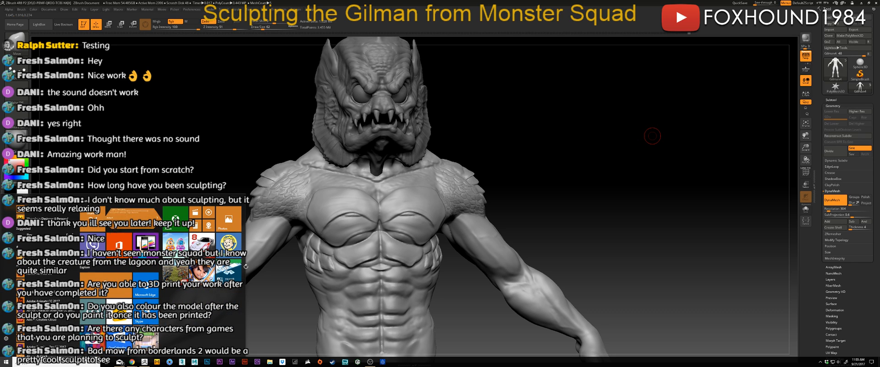
{"action": "key", "text": "super"}
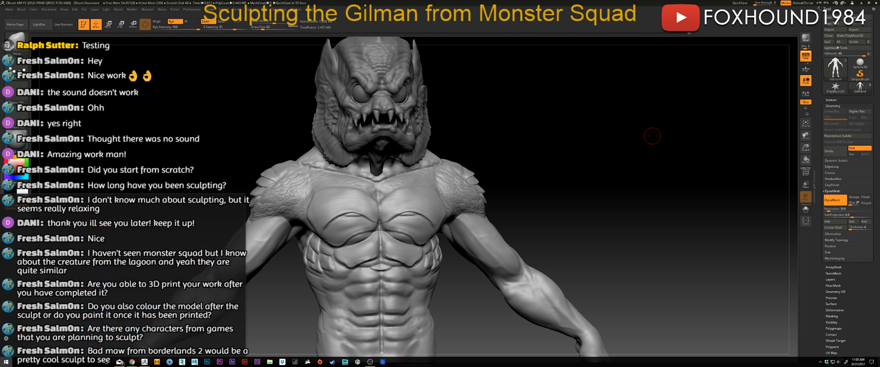